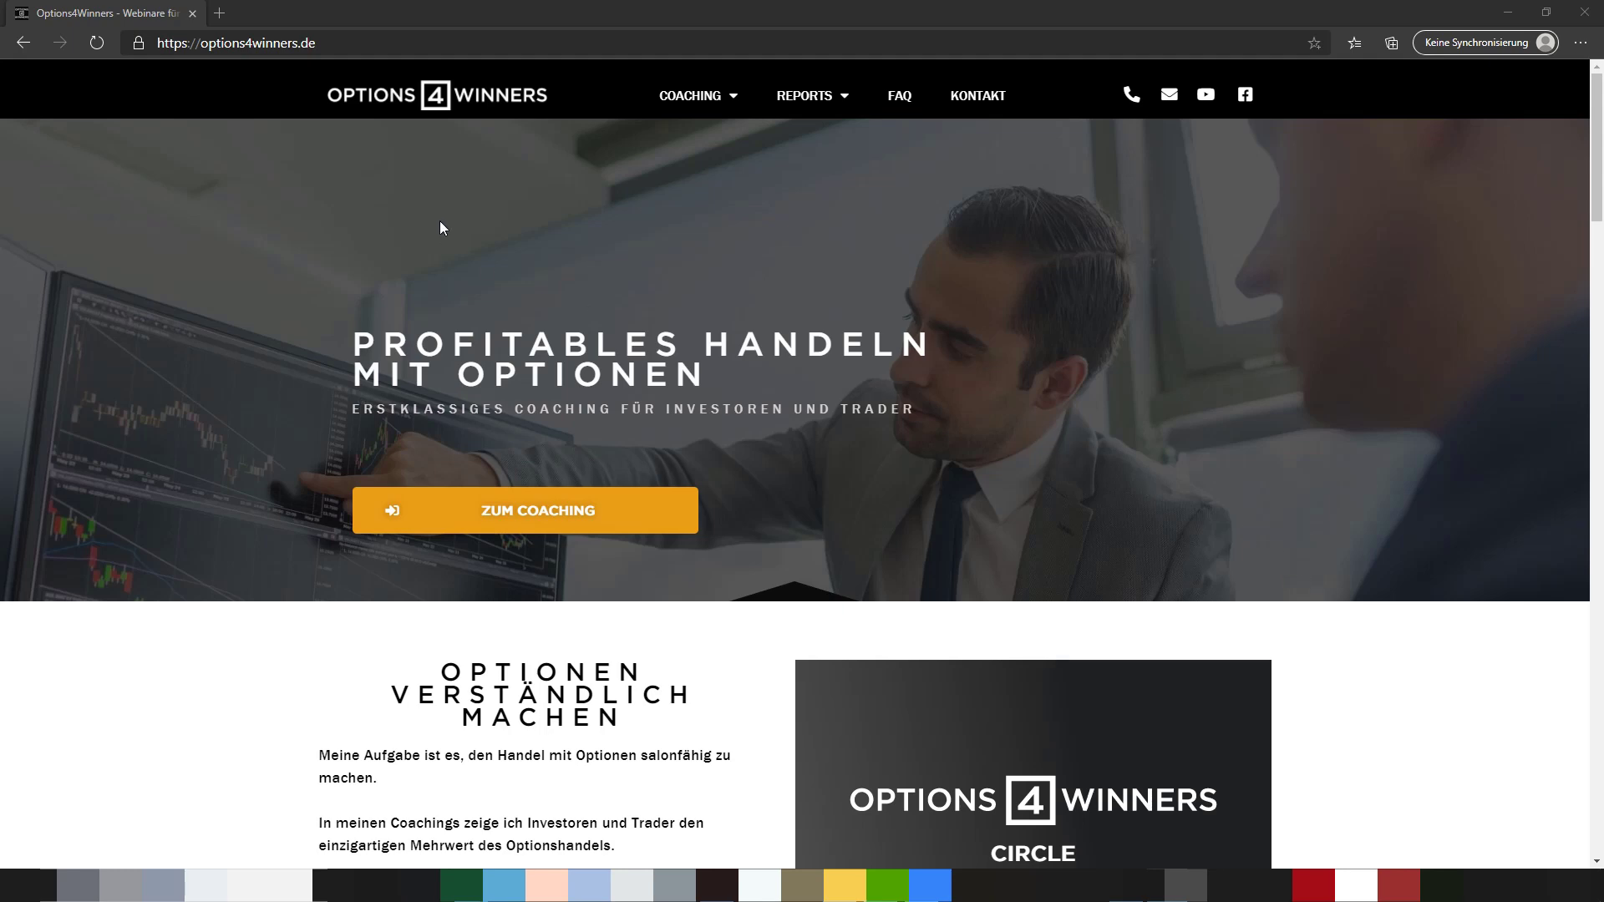
Open the COT Dis. Report page from the Options4Winners site's reports.
left_click(804, 95)
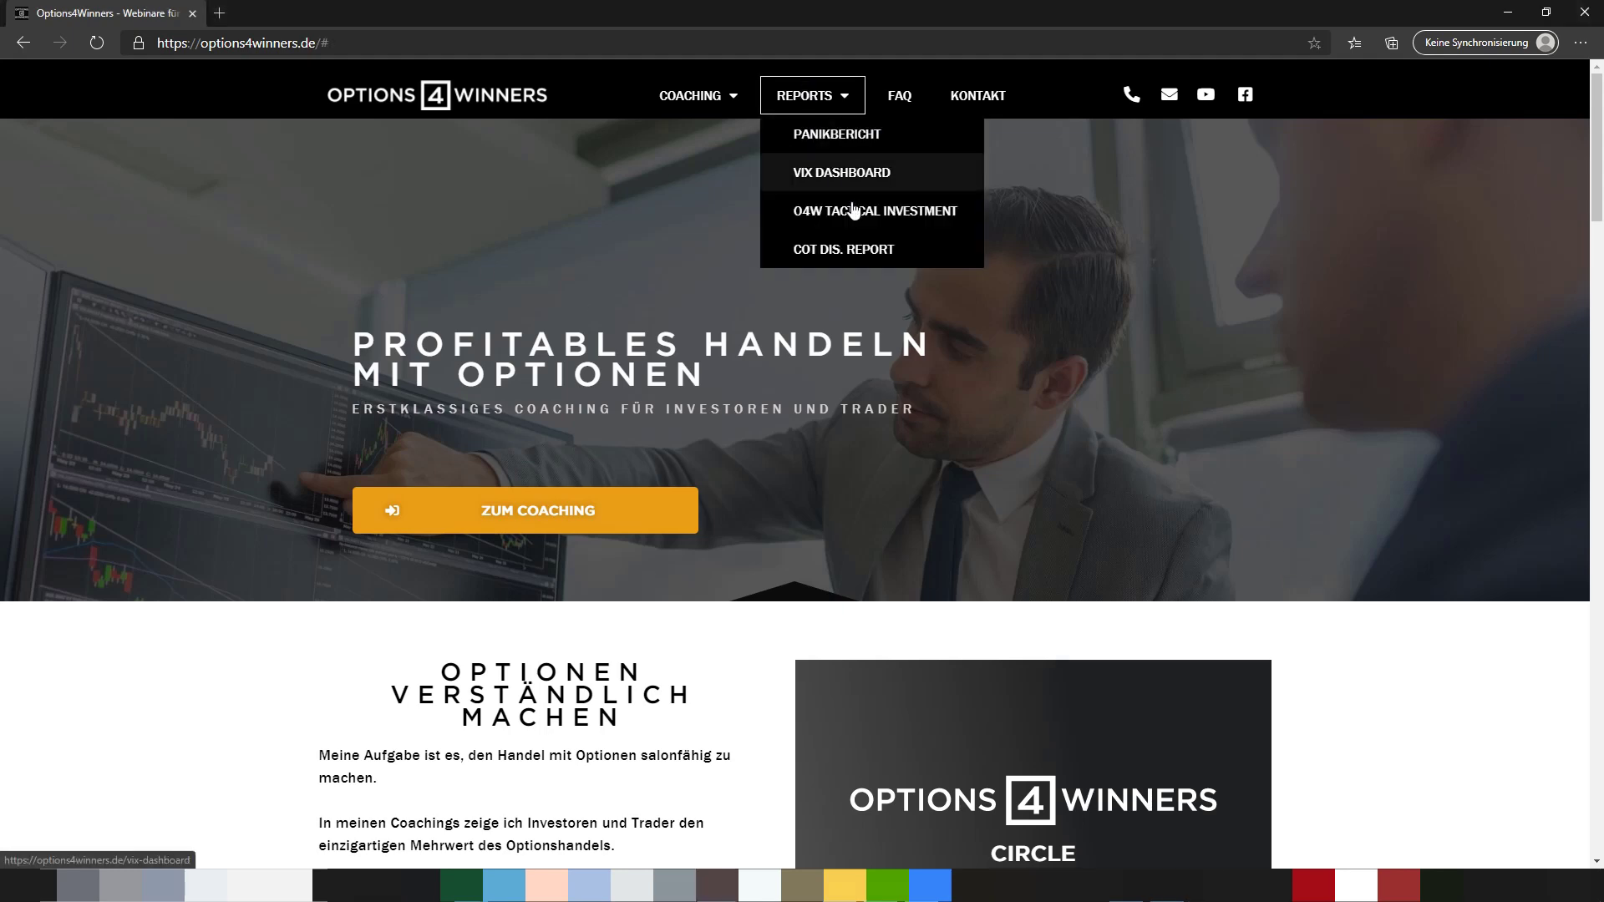
left_click(866, 250)
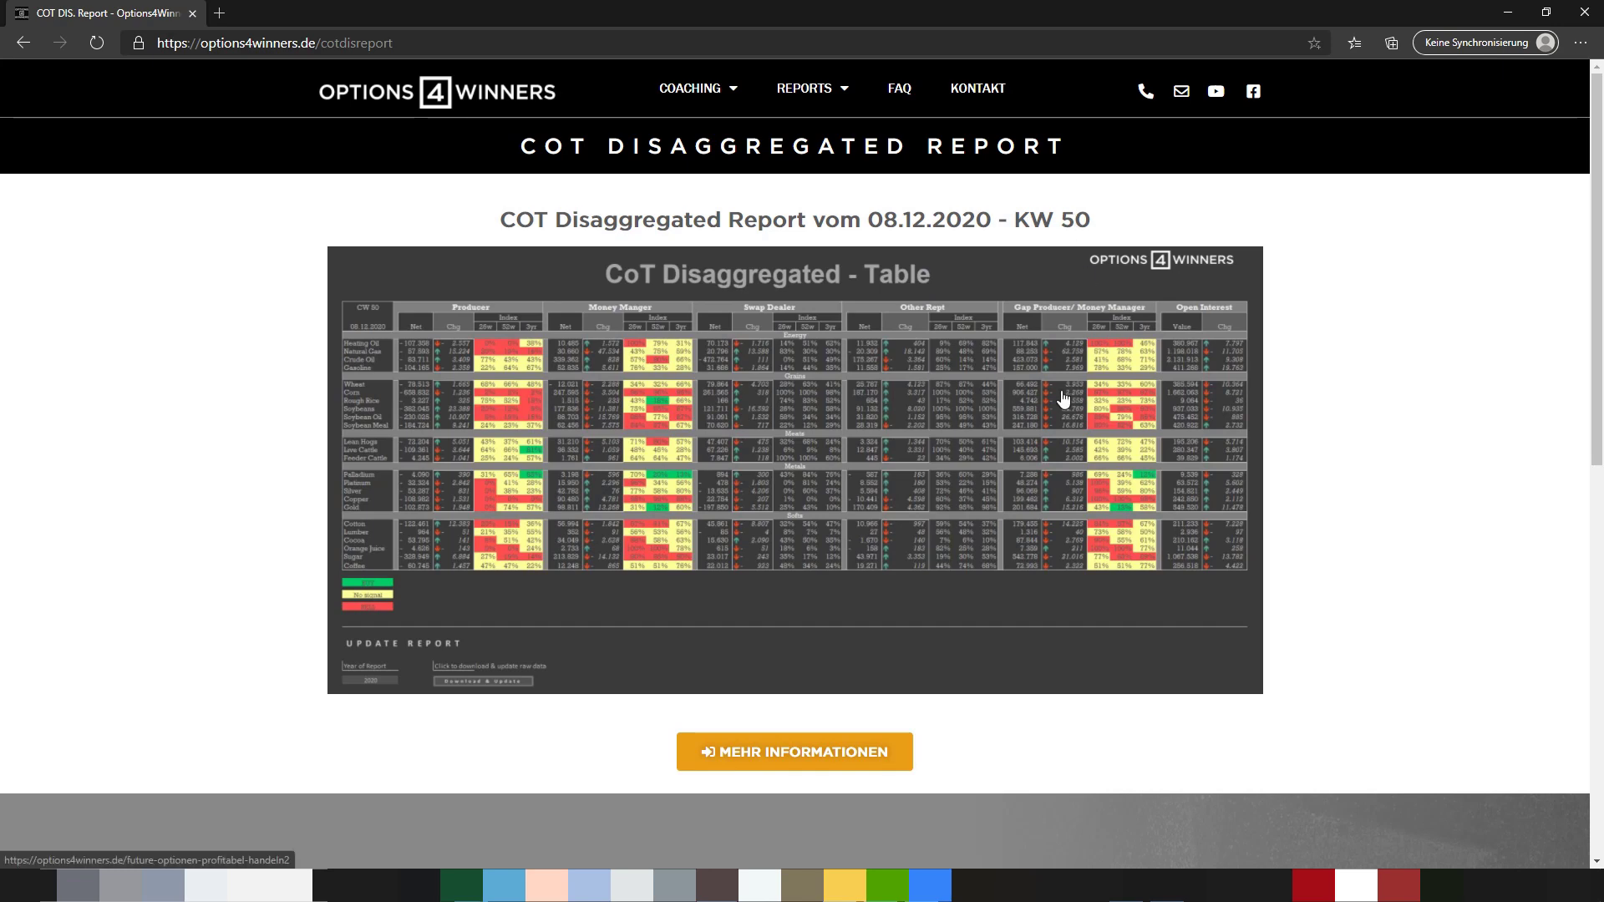
Switch to the Options4winners Facebook page and review its COT Disaggregated Report and VIX status posts.
left_click(845, 886)
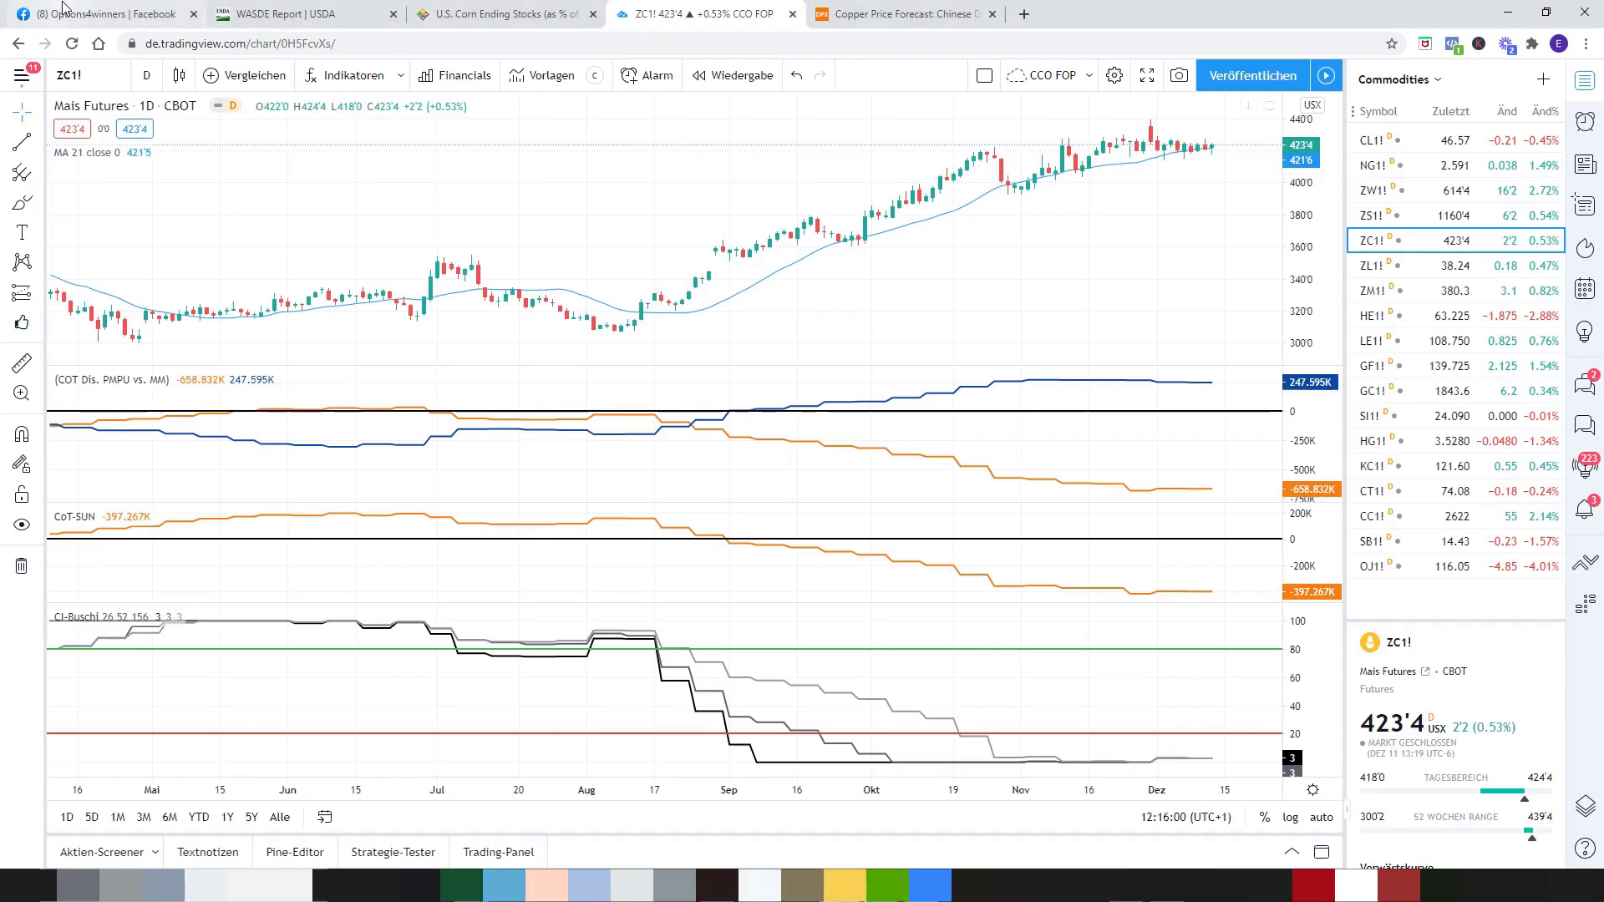
left_click(100, 14)
scroll(1125, 376, "up", 8)
scroll(1124, 376, "up", 6)
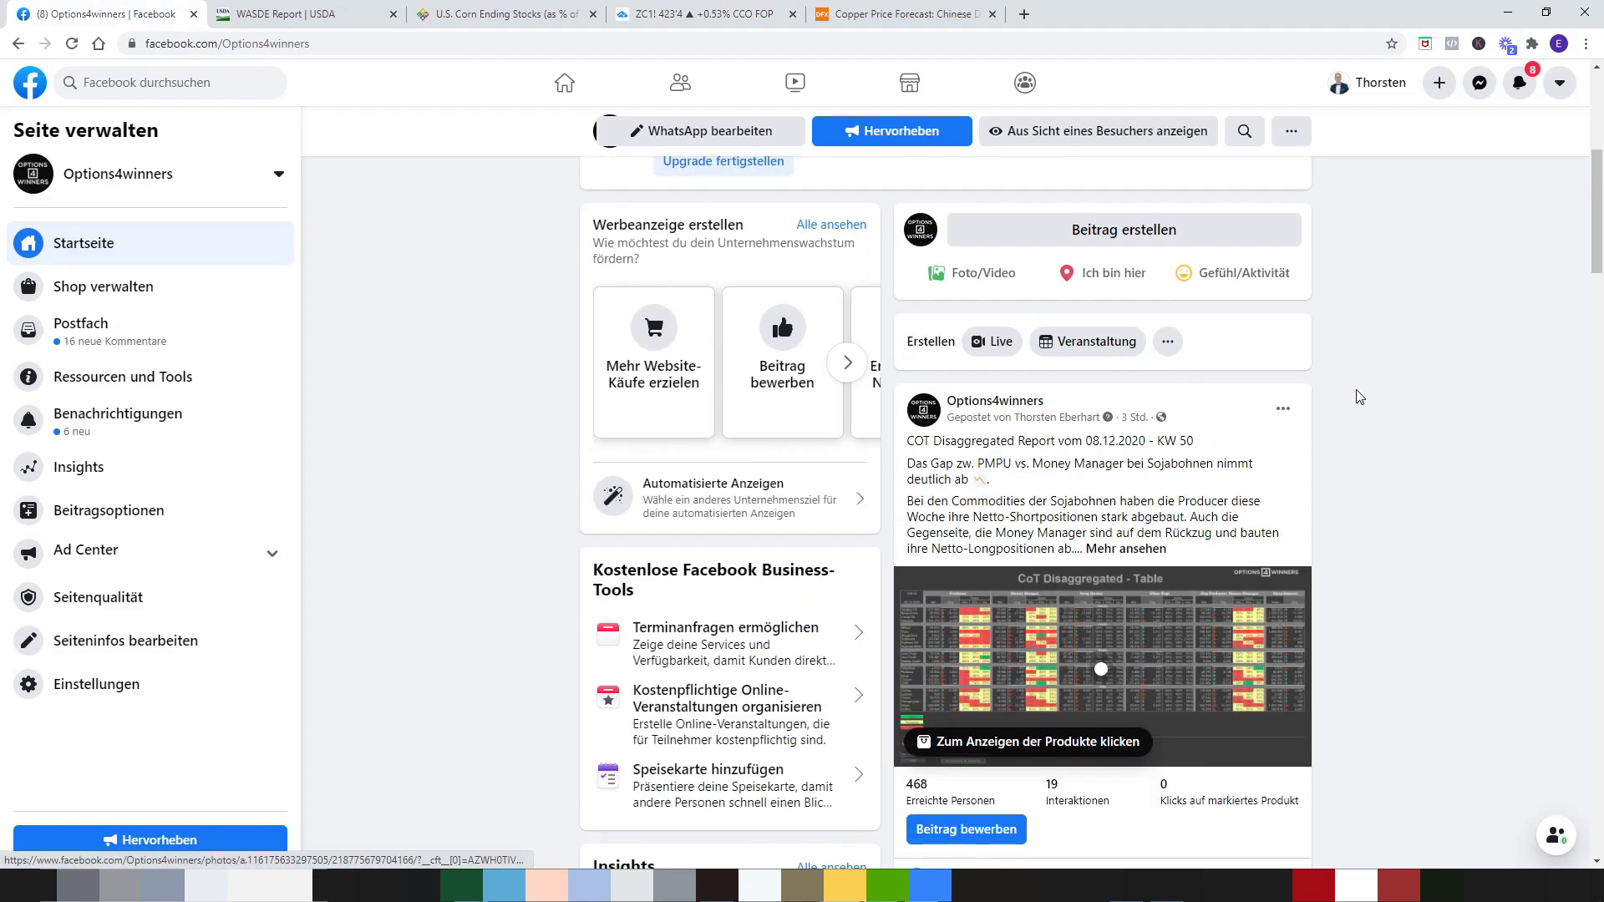
scroll(1396, 501, "down", 6)
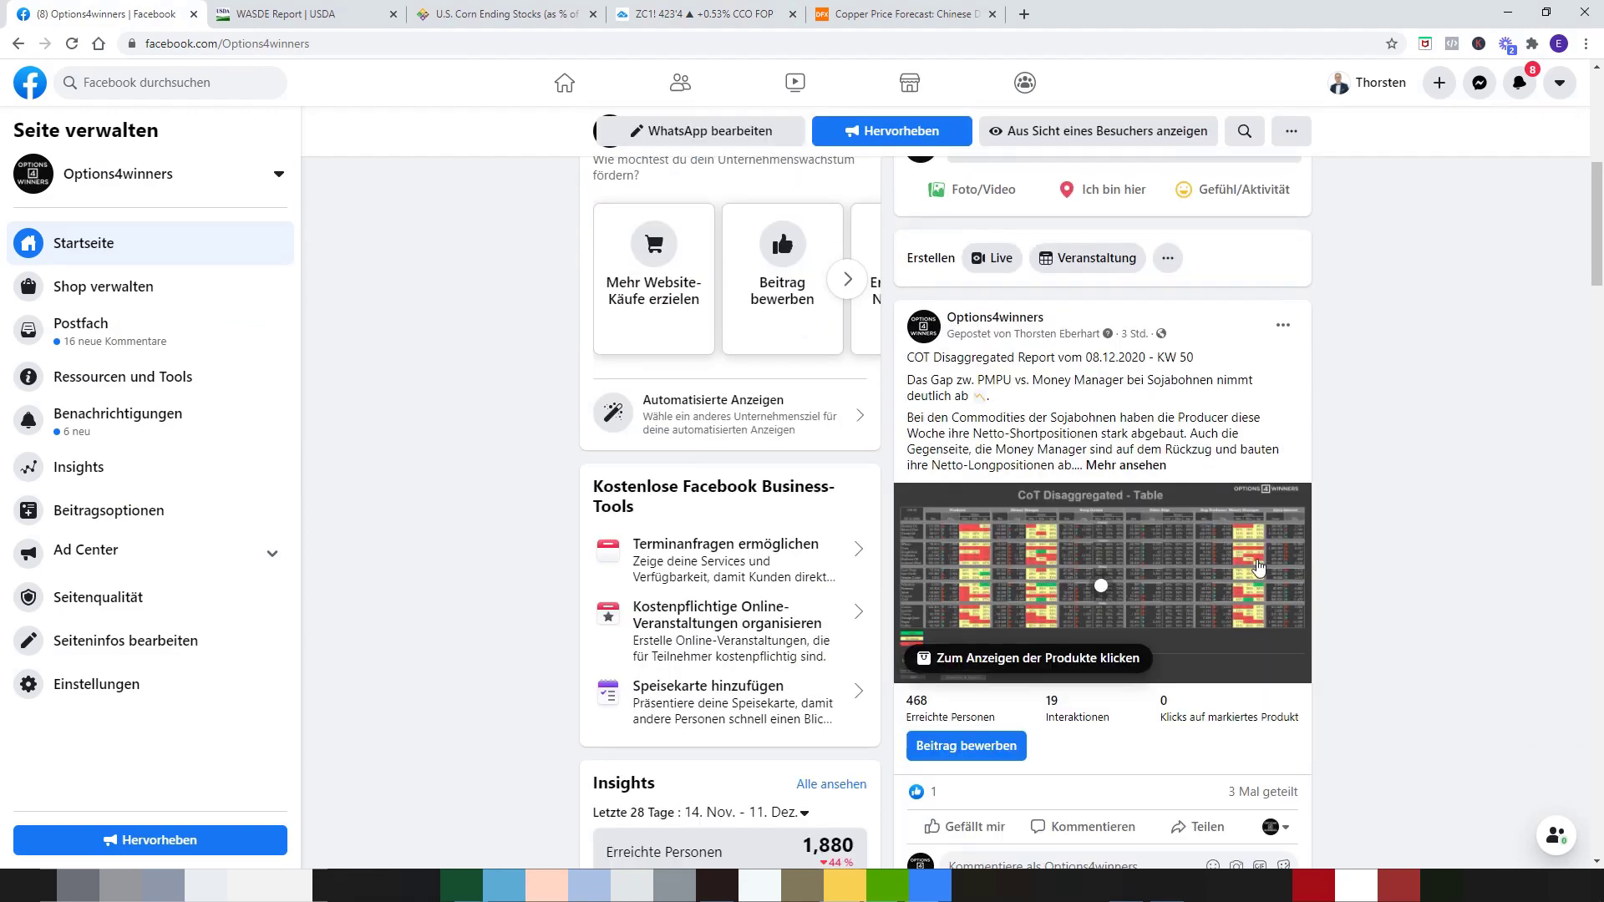
scroll(1393, 489, "down", 1)
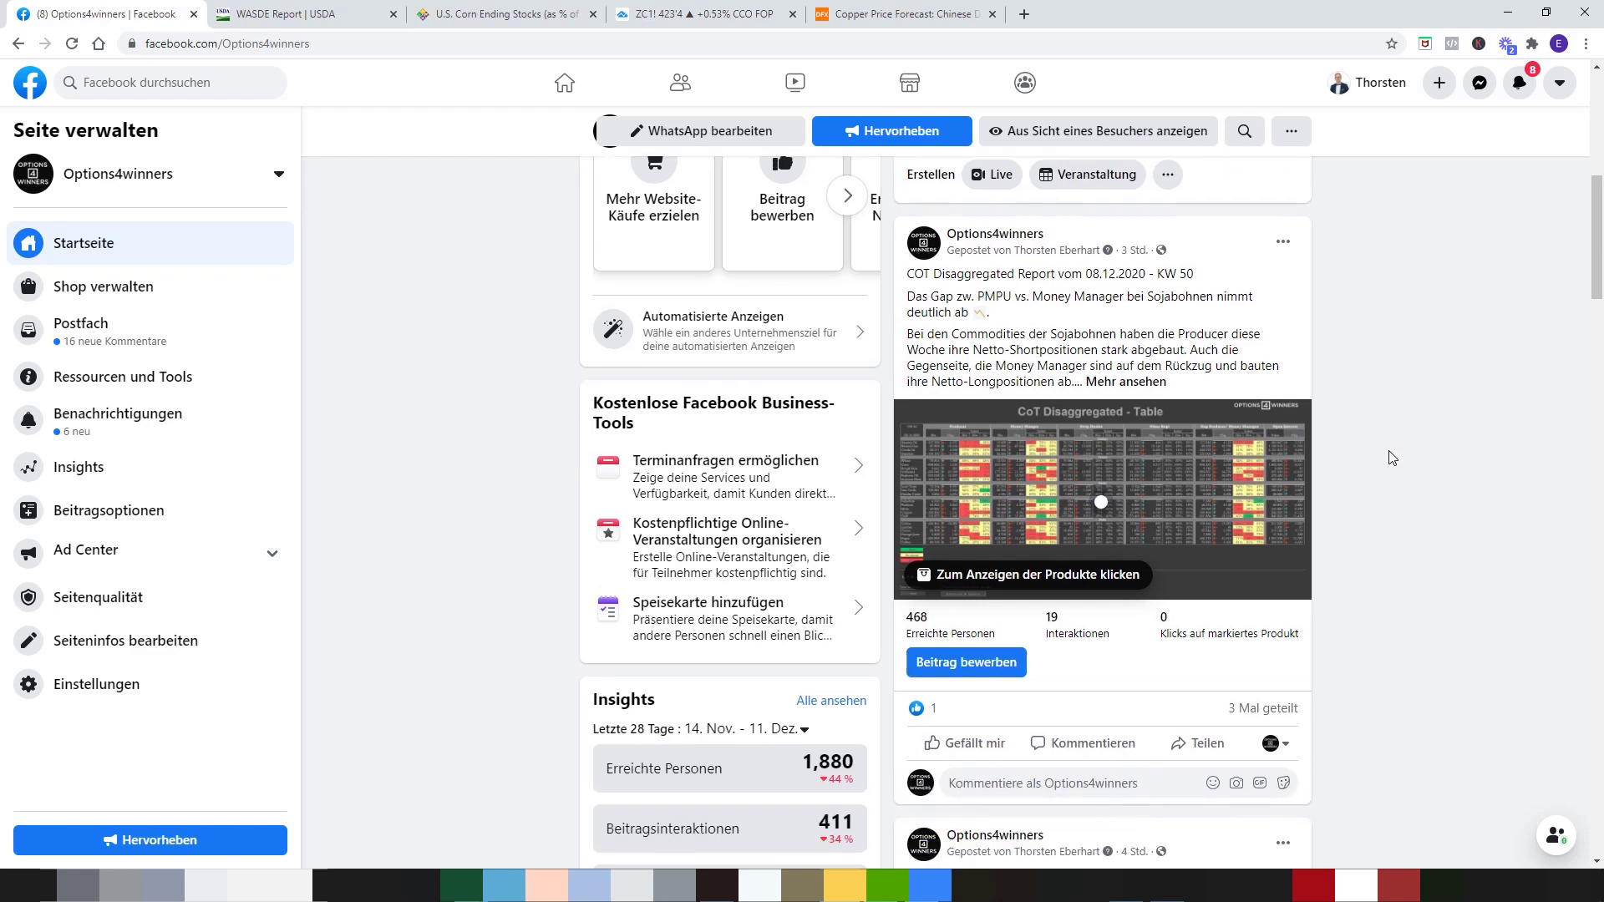
scroll(1391, 455, "down", 6)
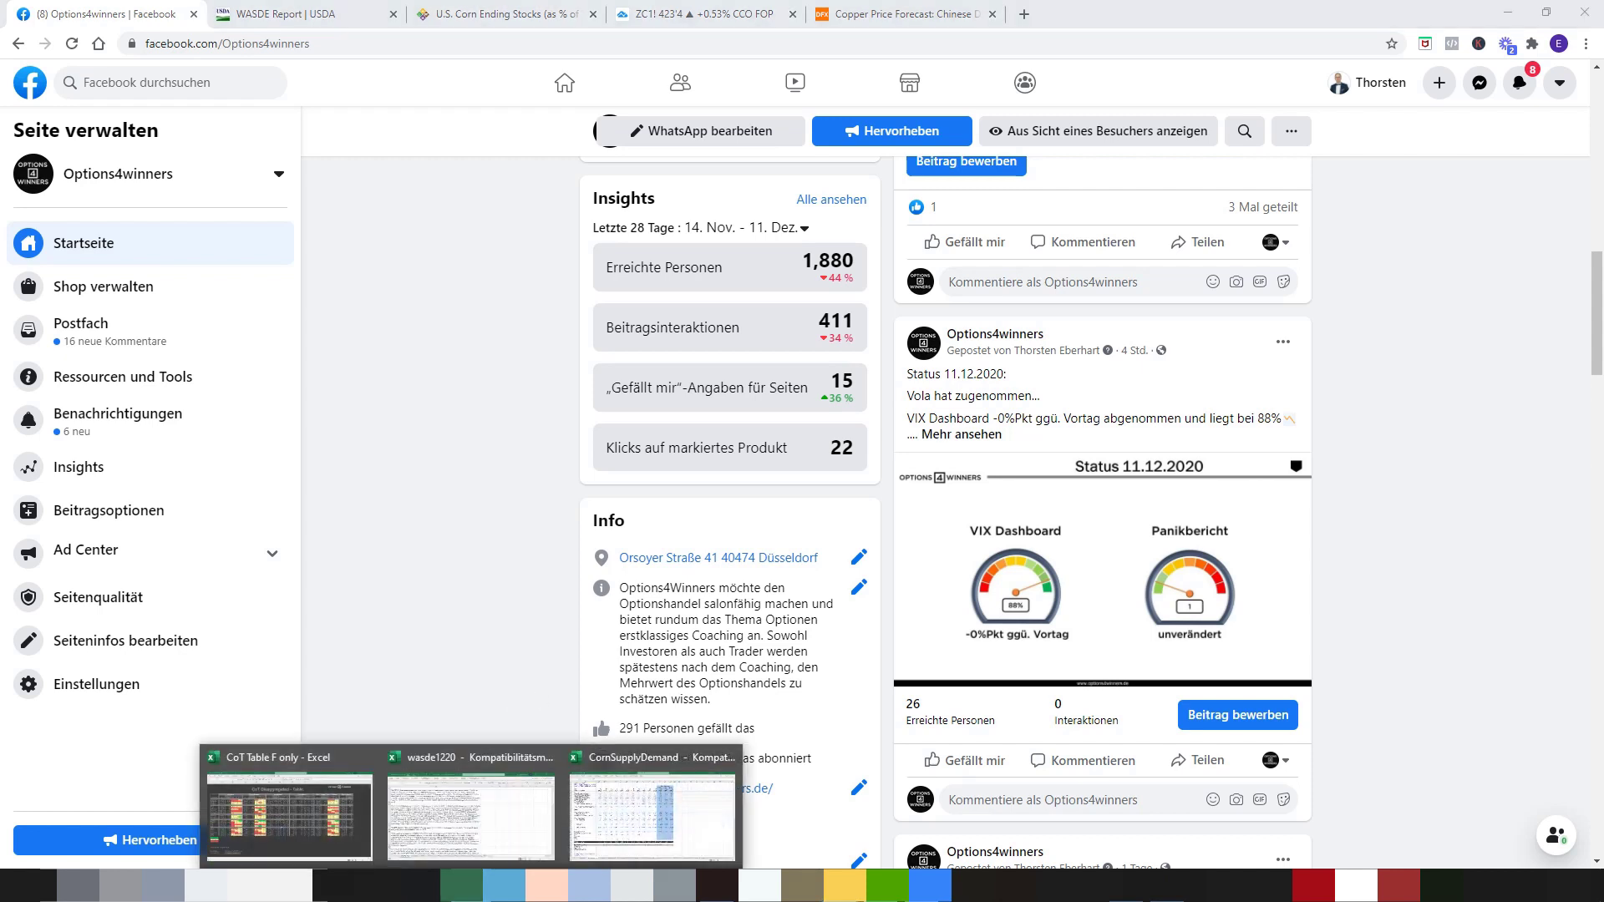
Switch to the CoT Table F only workbook in Excel and examine Corn's Producer, Money Manager and gap figures.
left_click(302, 824)
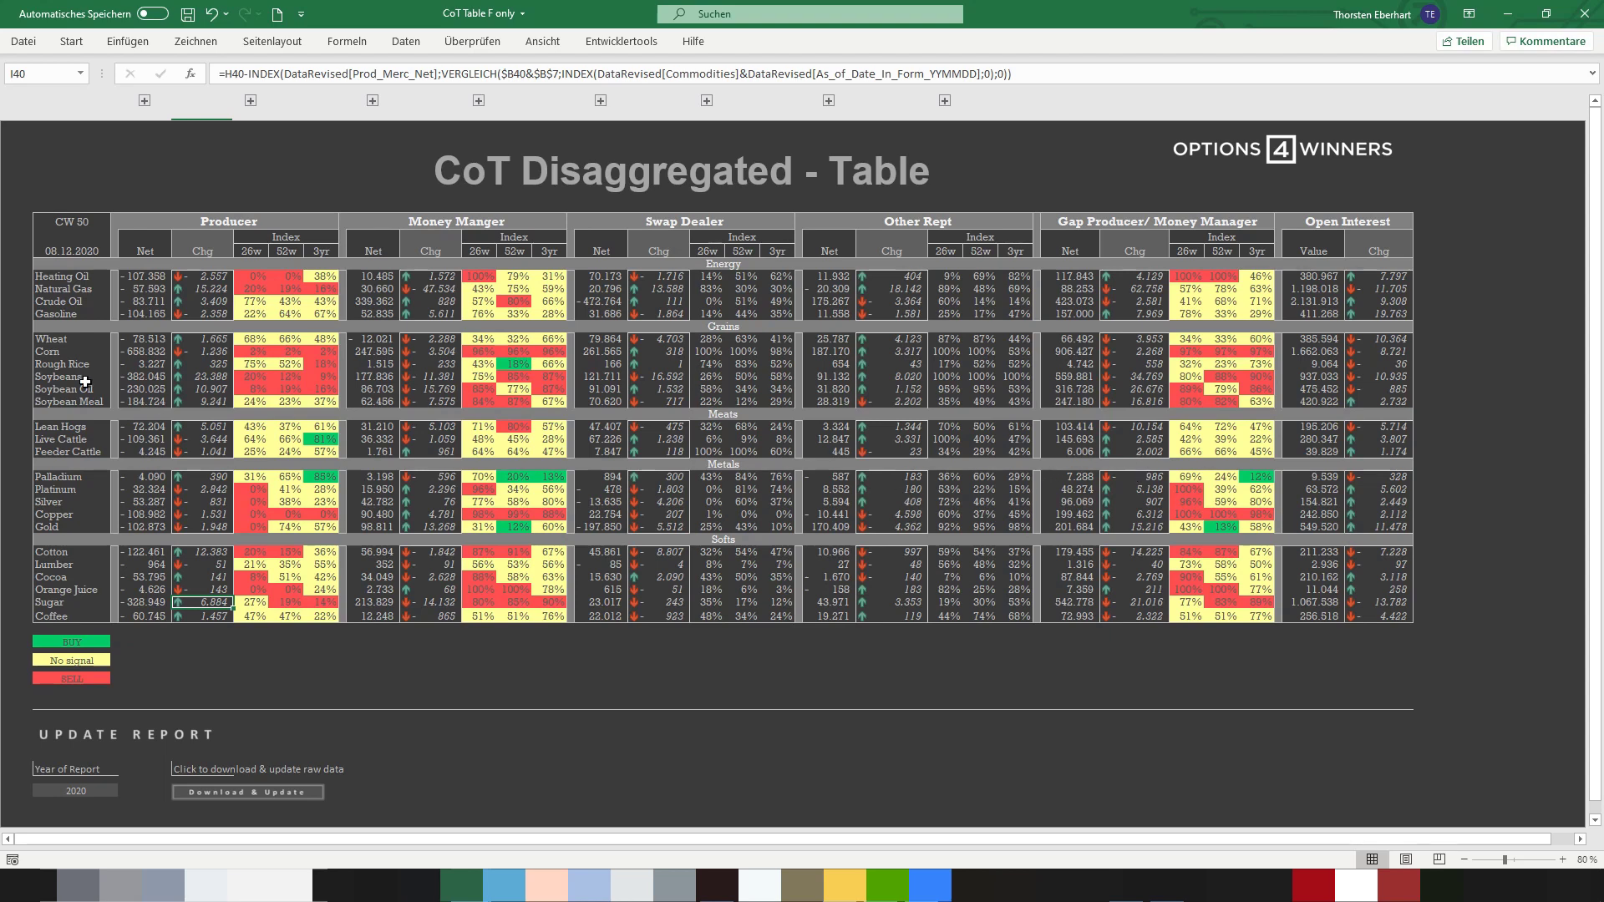
left_click(53, 351)
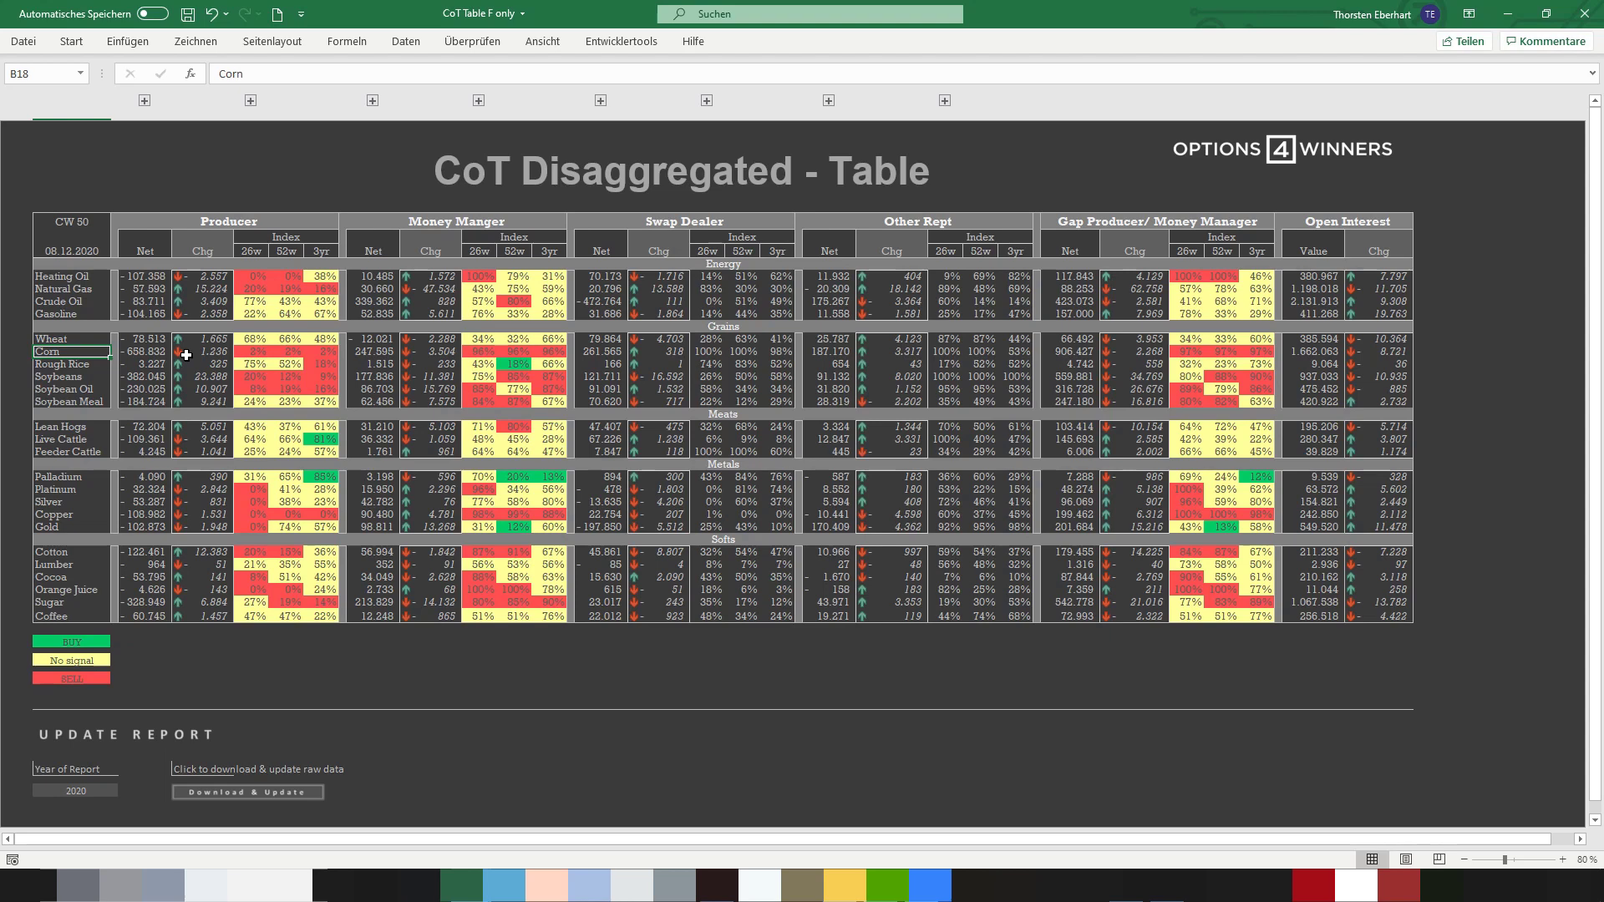
left_click(390, 349)
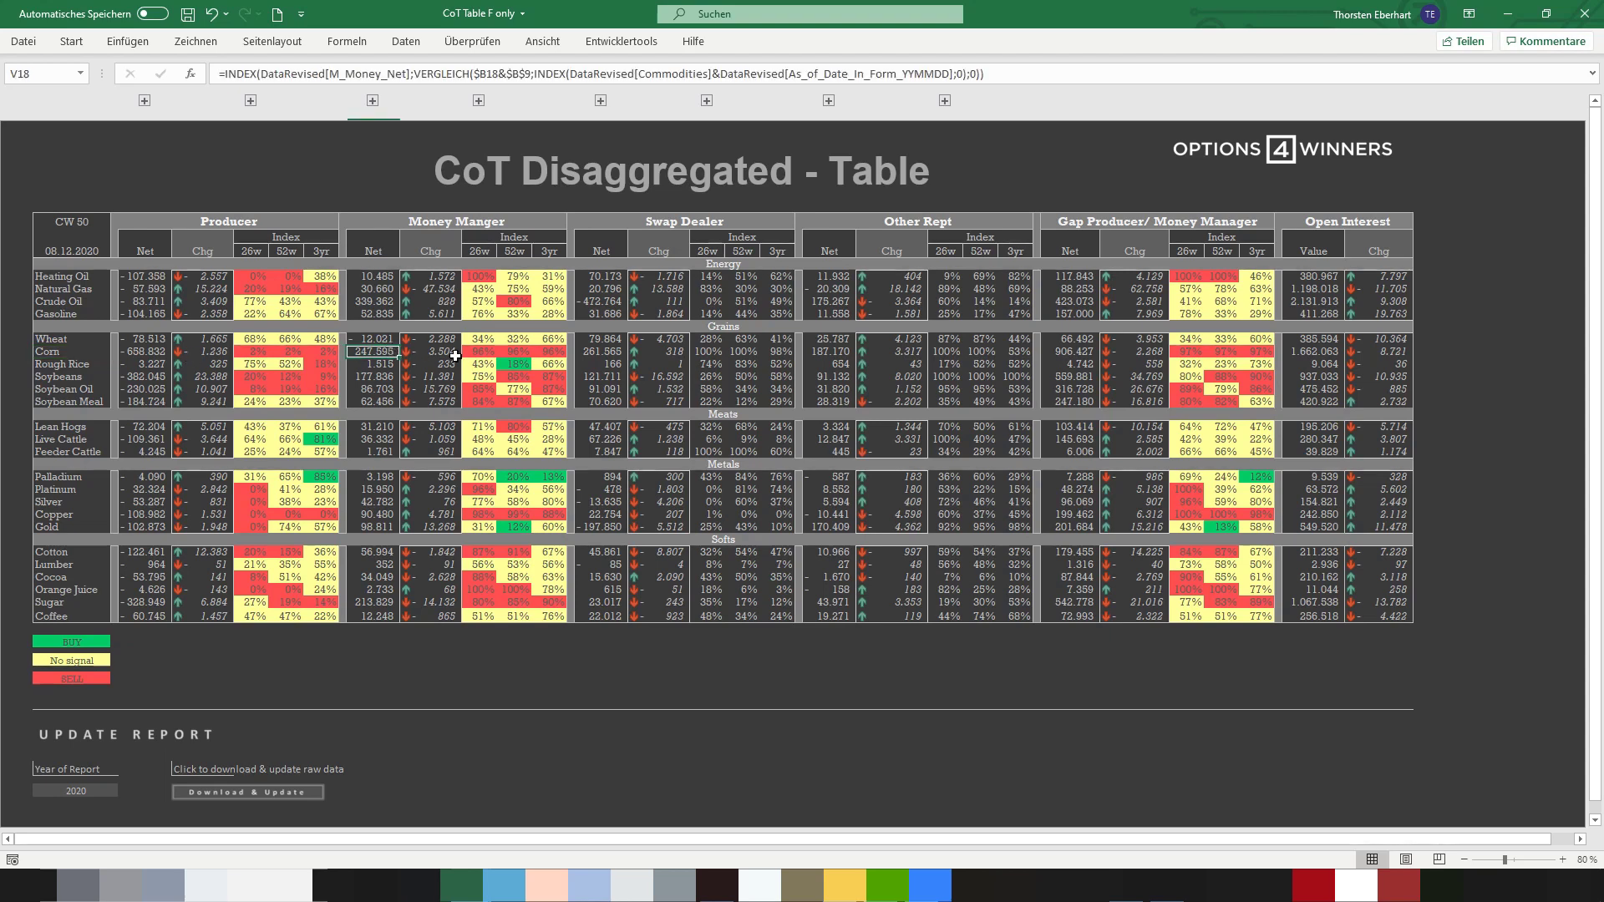
left_click(1126, 357)
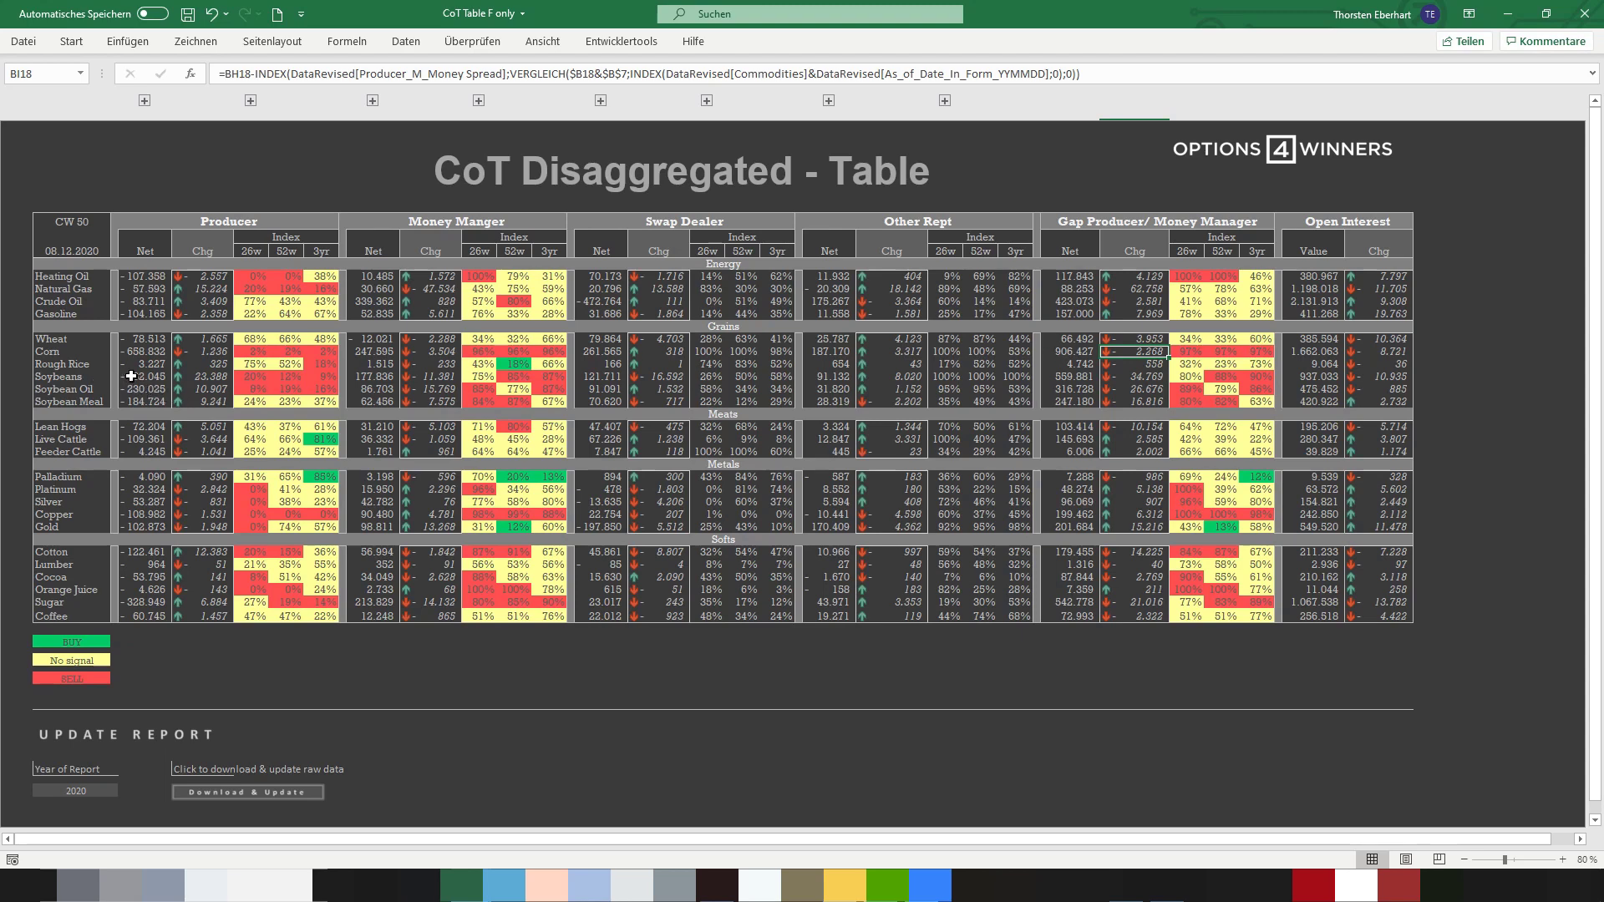
Examine the weekly Producer changes for Soybeans, Soybean Oil and Soybean Meal, and the gap changes for Soybeans and Soybean Oil.
left_click_drag(203, 405, 203, 378)
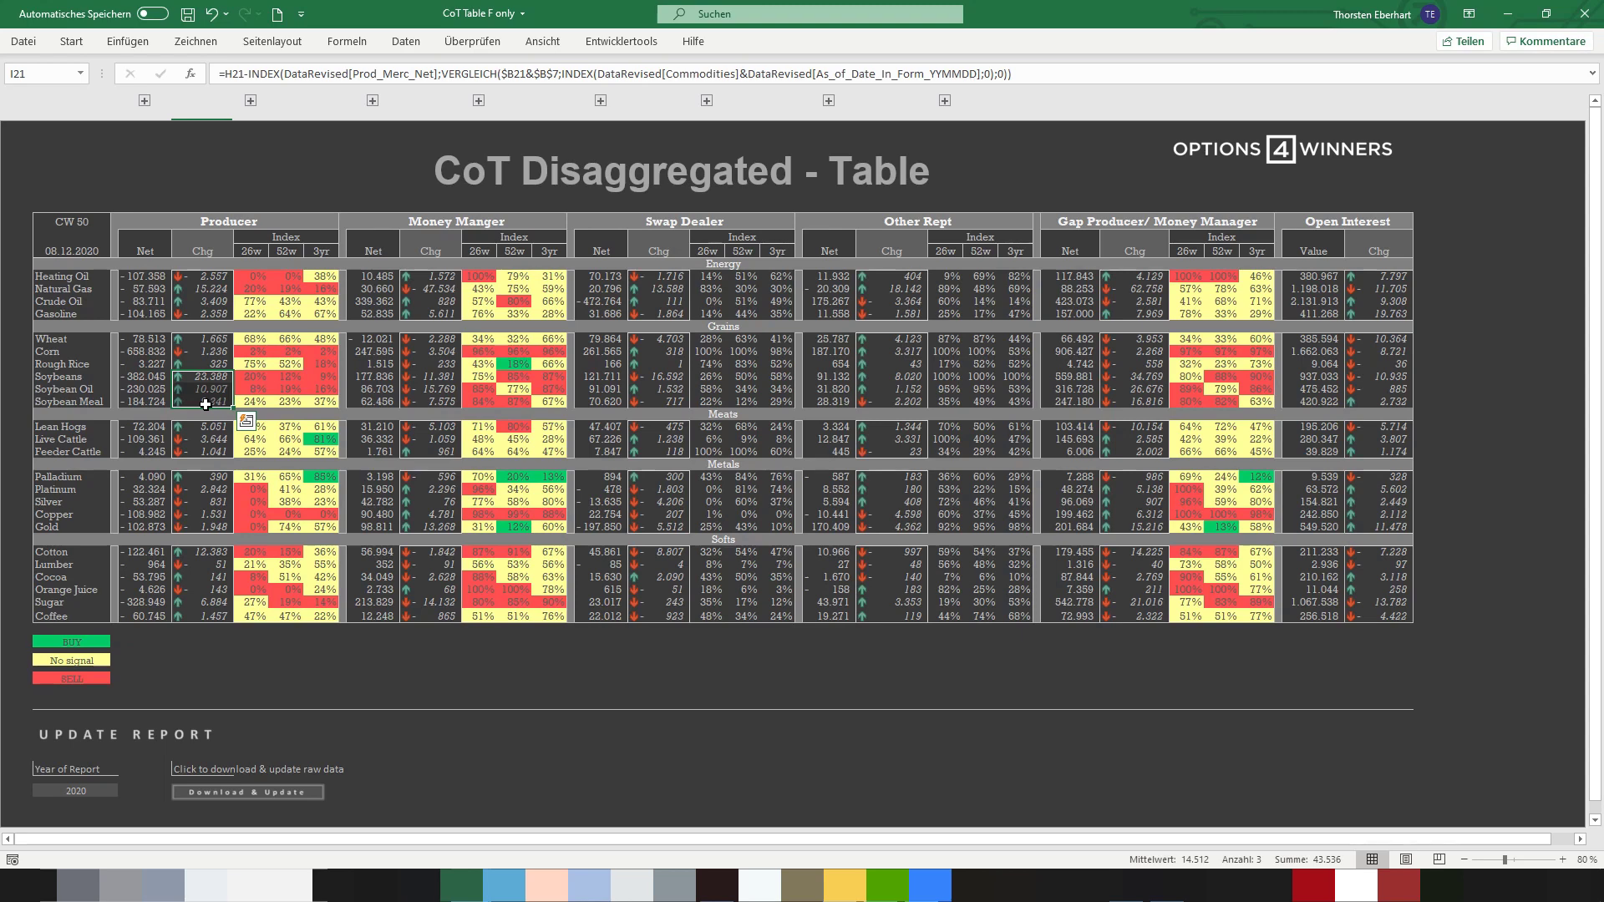
scroll(1170, 397, "down", 1)
left_click(1138, 341)
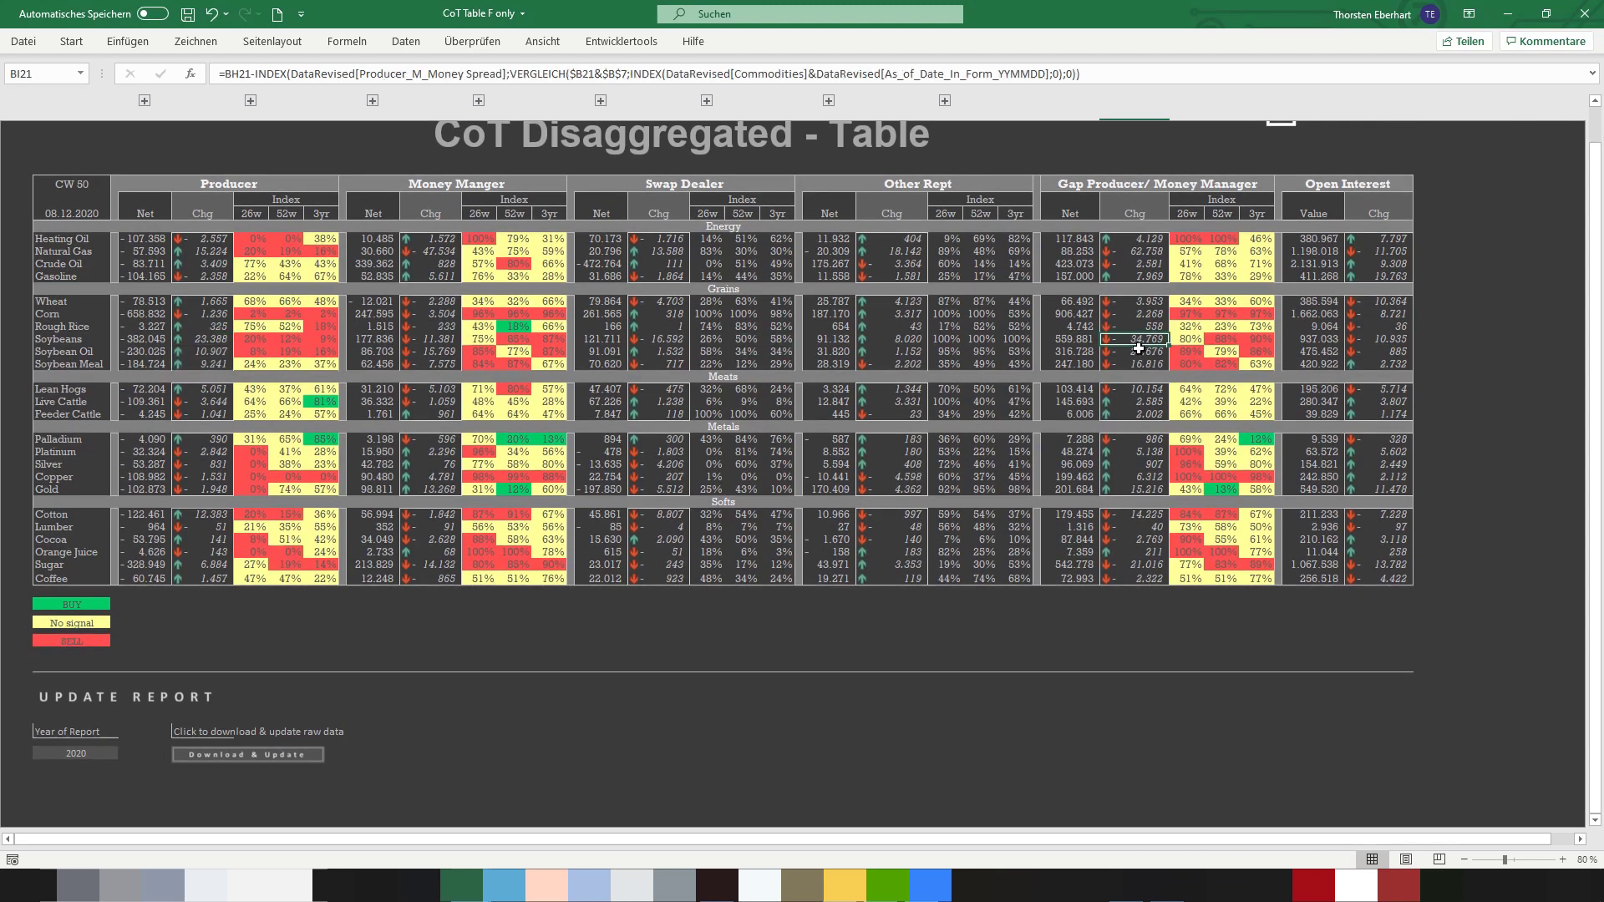
left_click_drag(1138, 348, 1137, 351)
scroll(1140, 351, "up", 1)
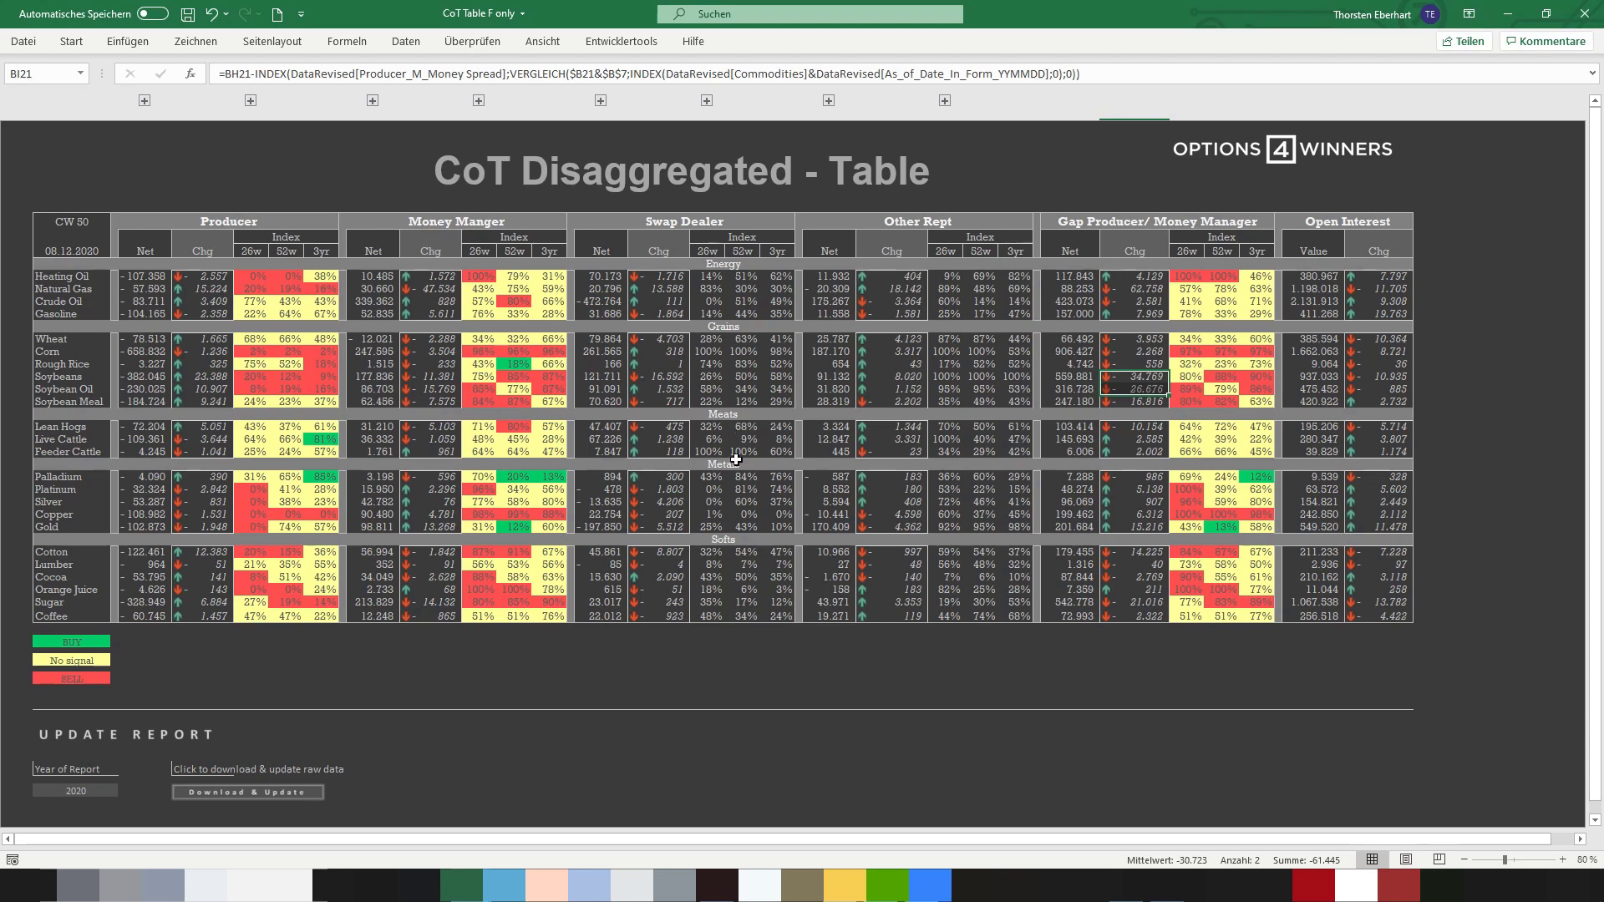
Examine the Copper row's Producer and Money Manager changes and index values, plus its gap change.
left_click(142, 515)
left_click(186, 514)
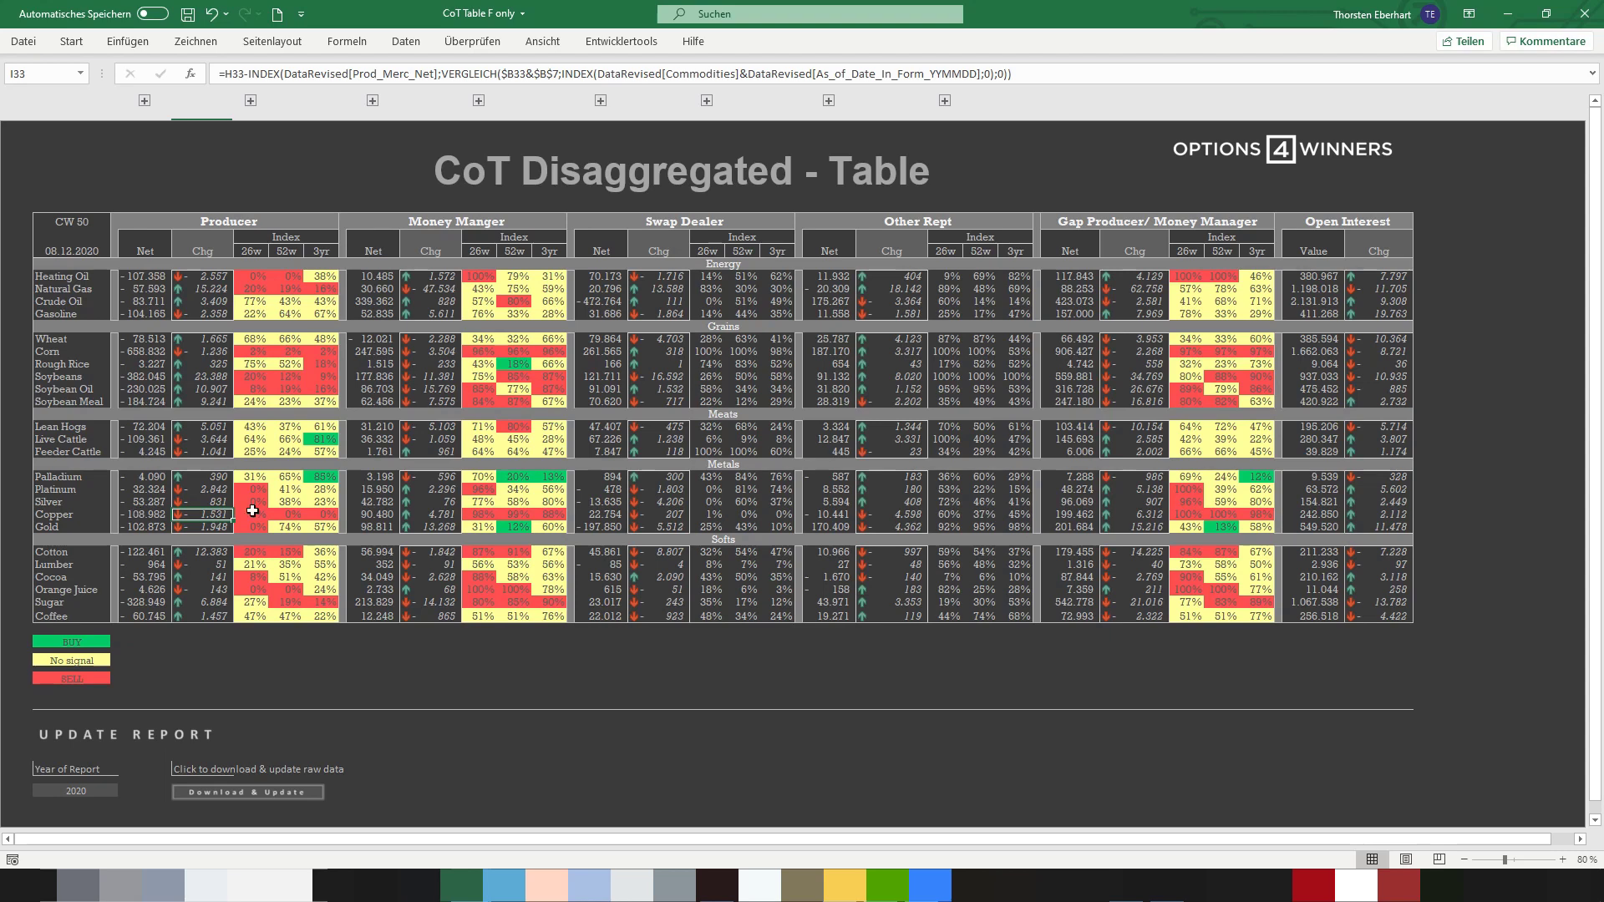
left_click_drag(256, 516, 317, 513)
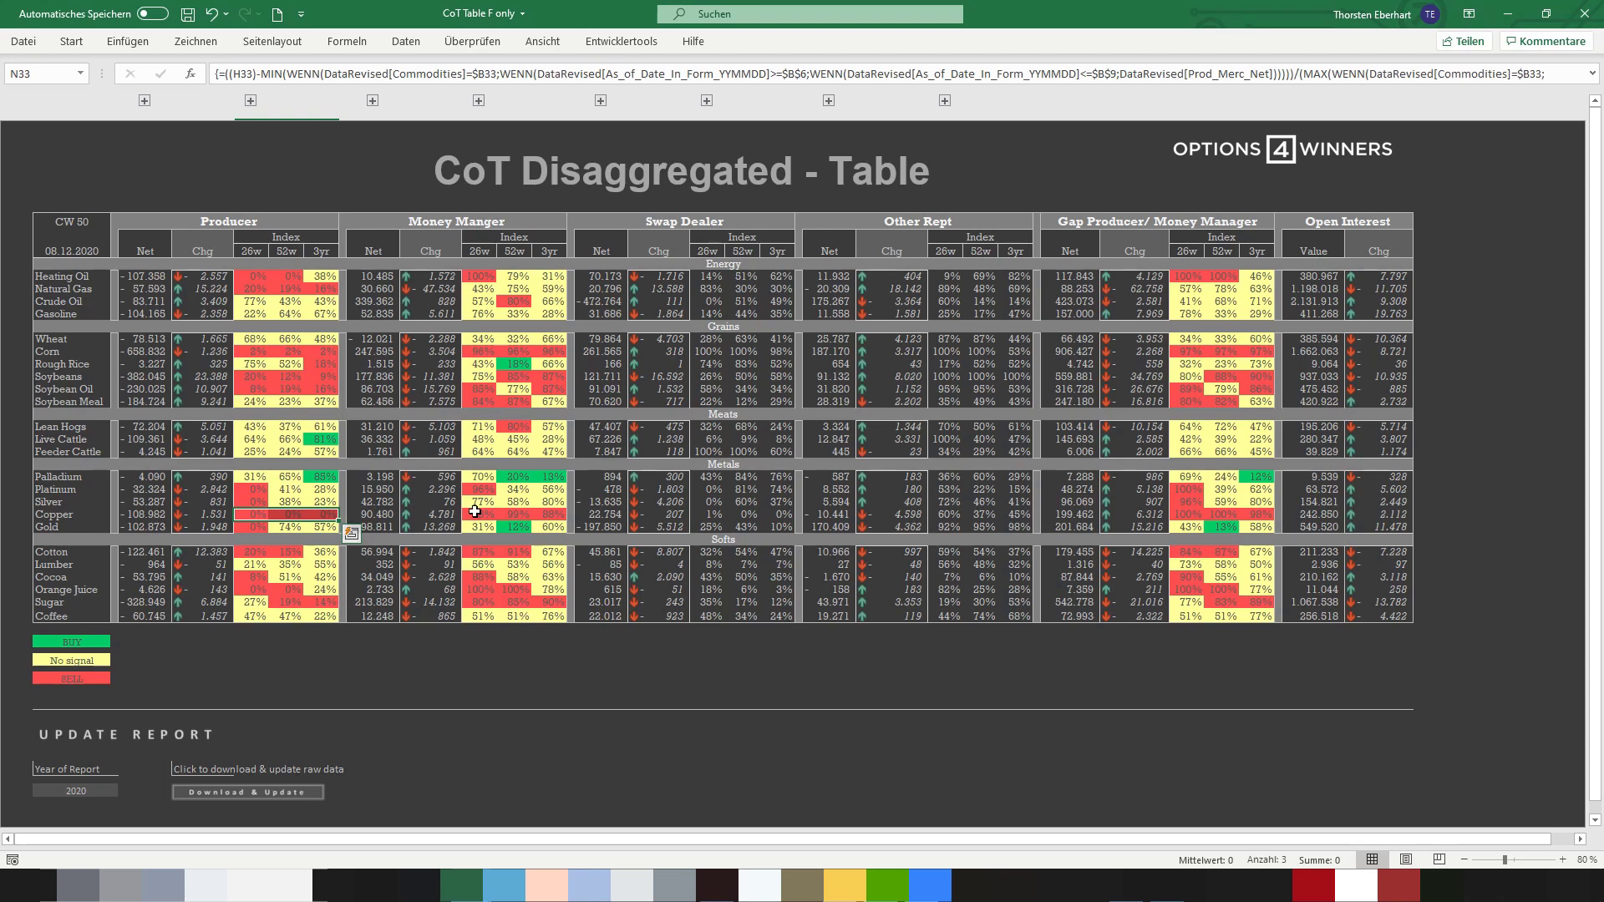
left_click_drag(474, 511, 539, 514)
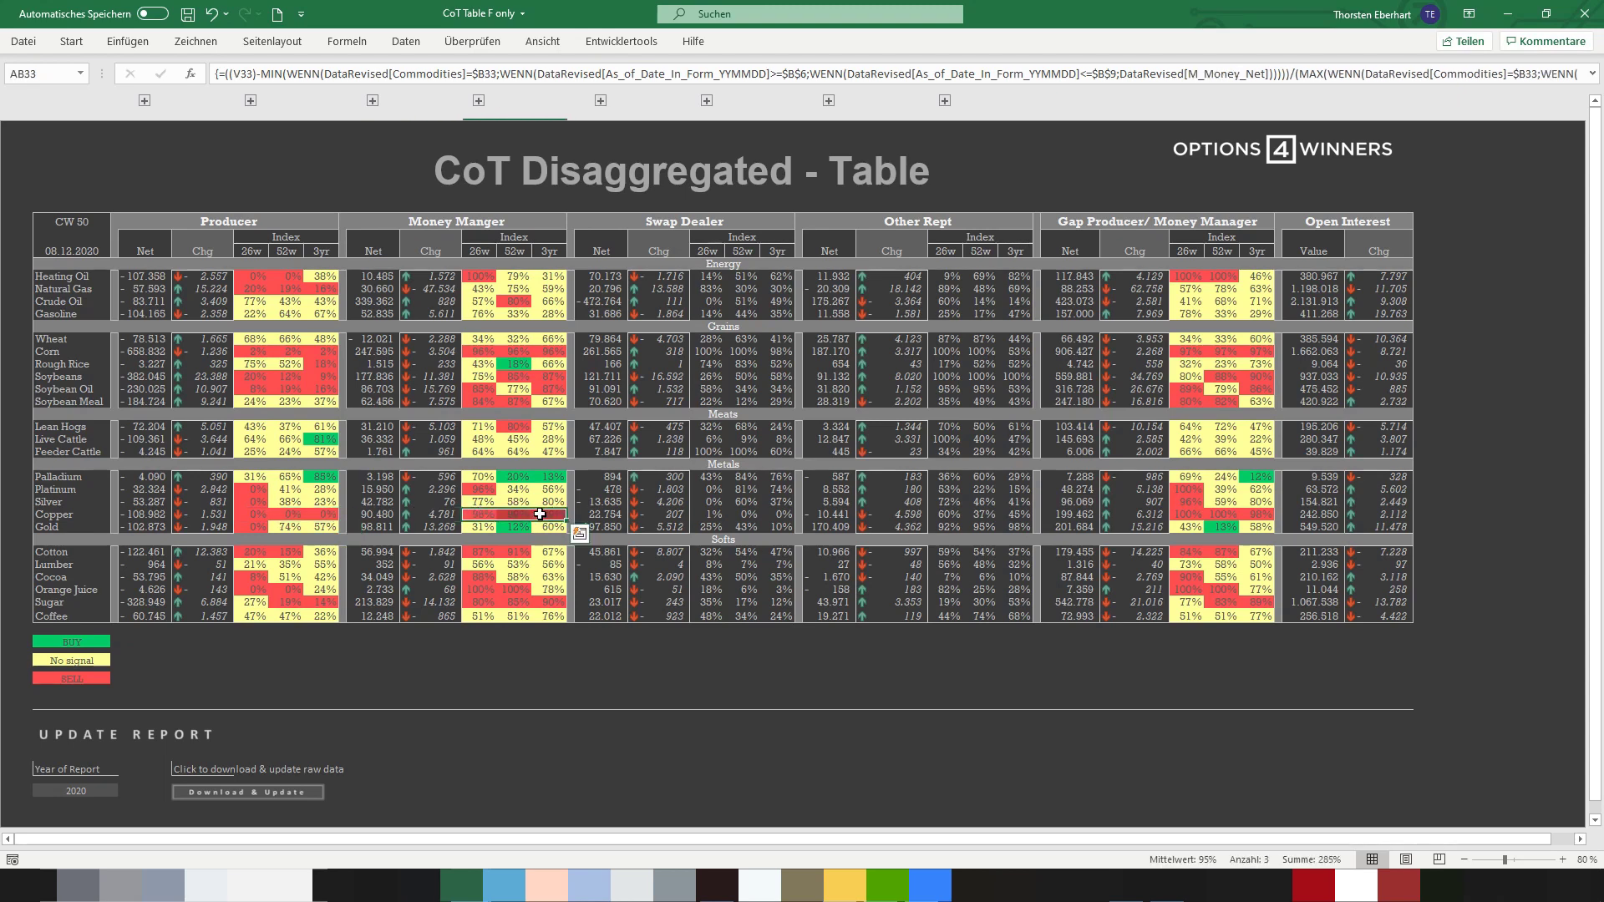
left_click(427, 517)
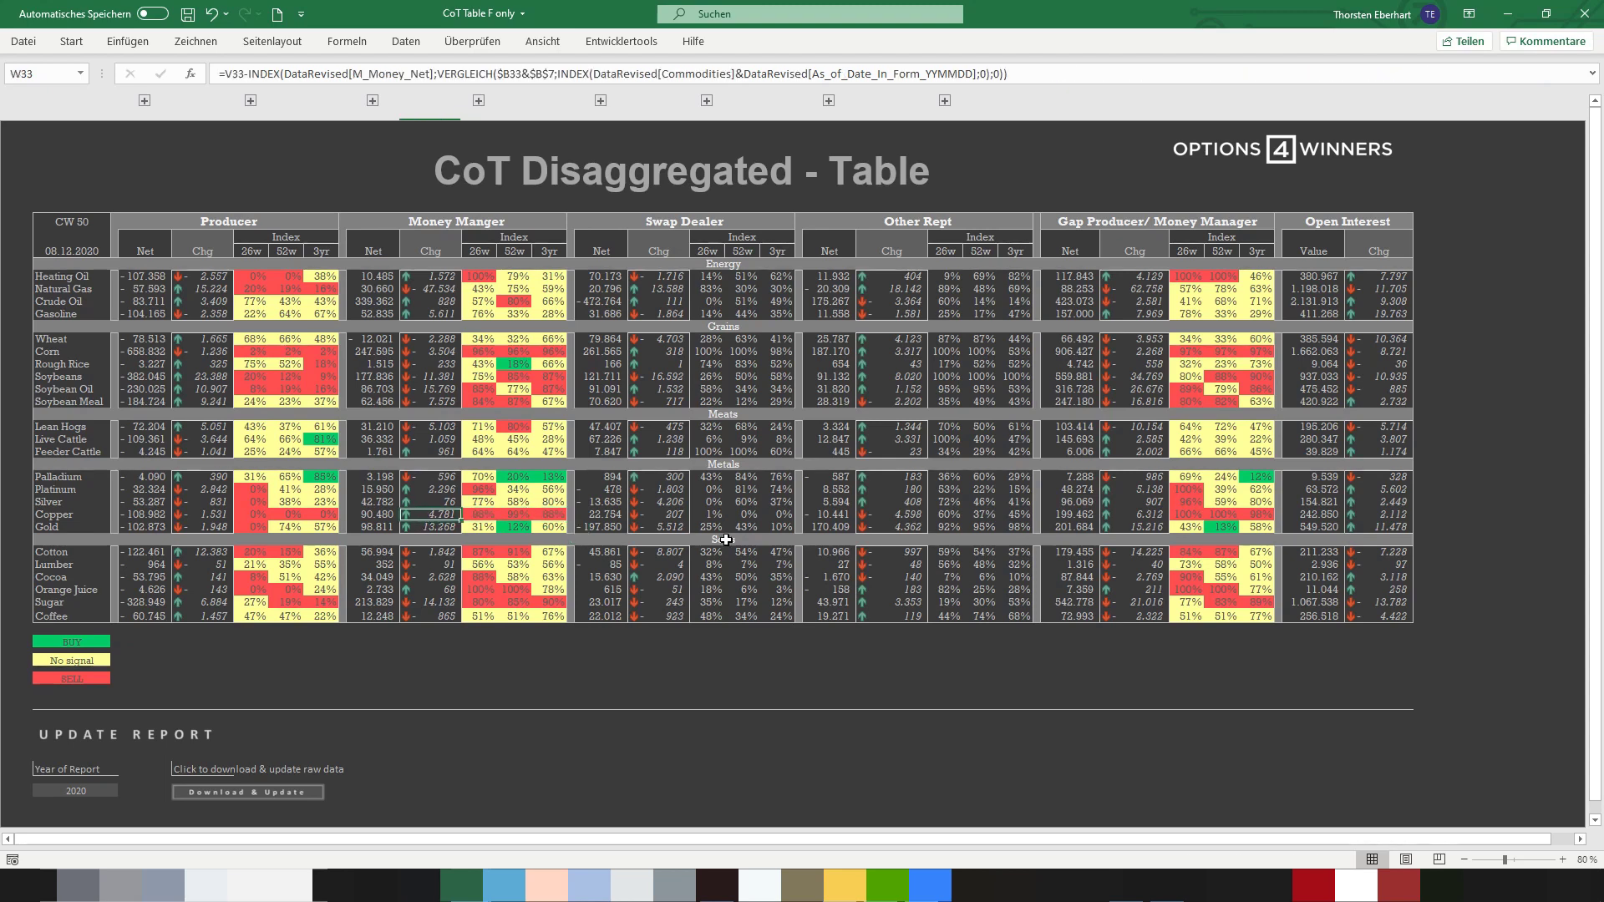
left_click(1135, 516)
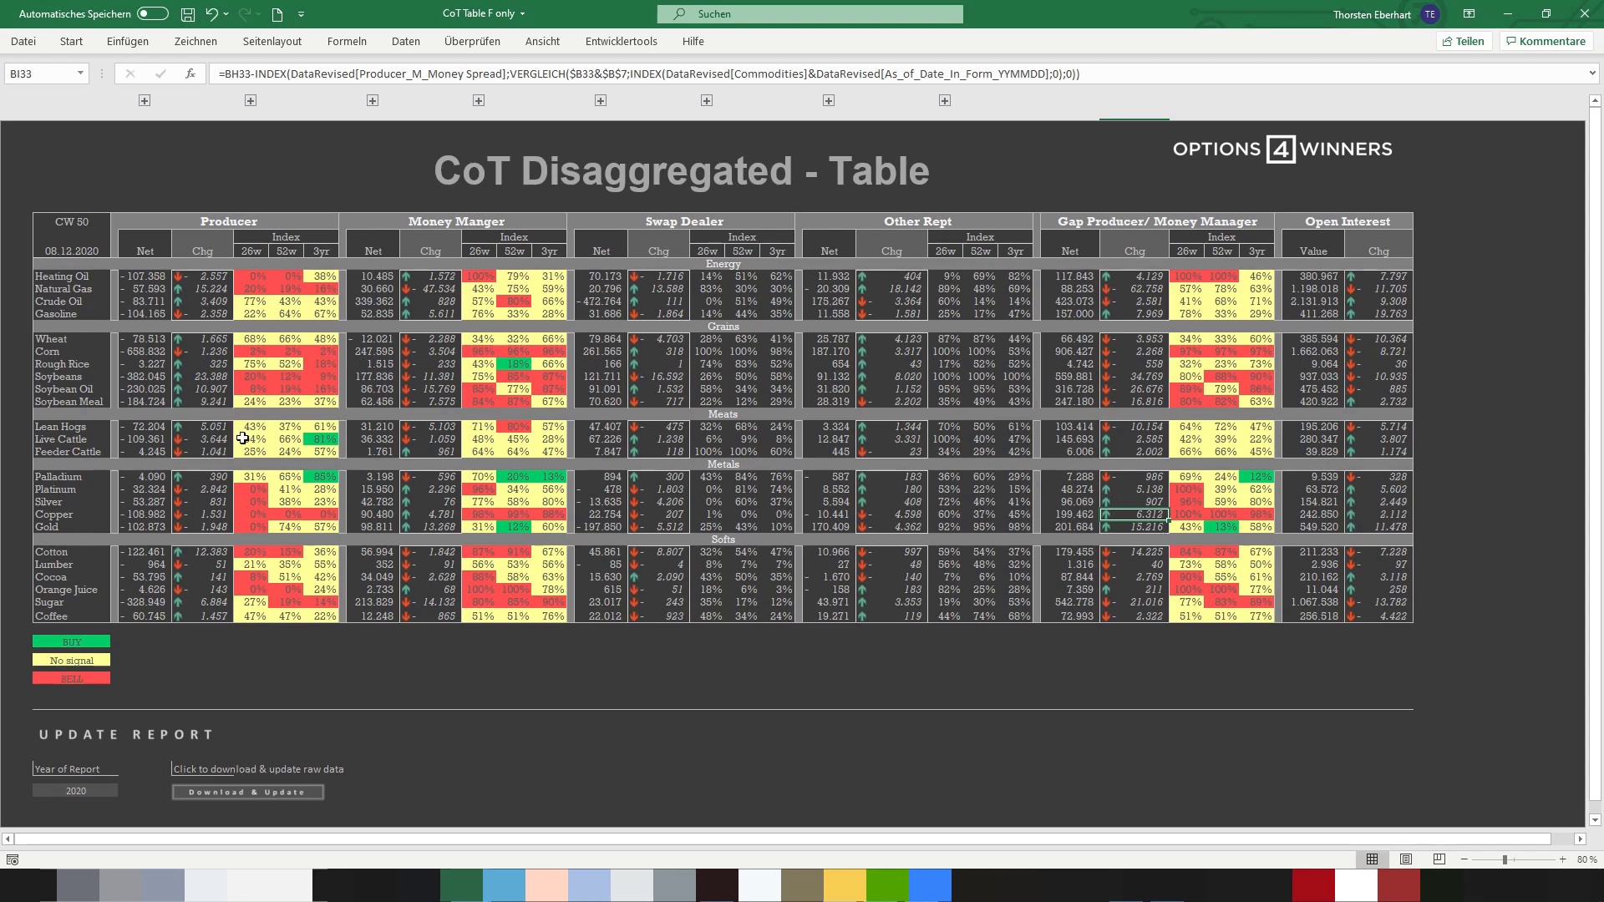
left_click(71, 513)
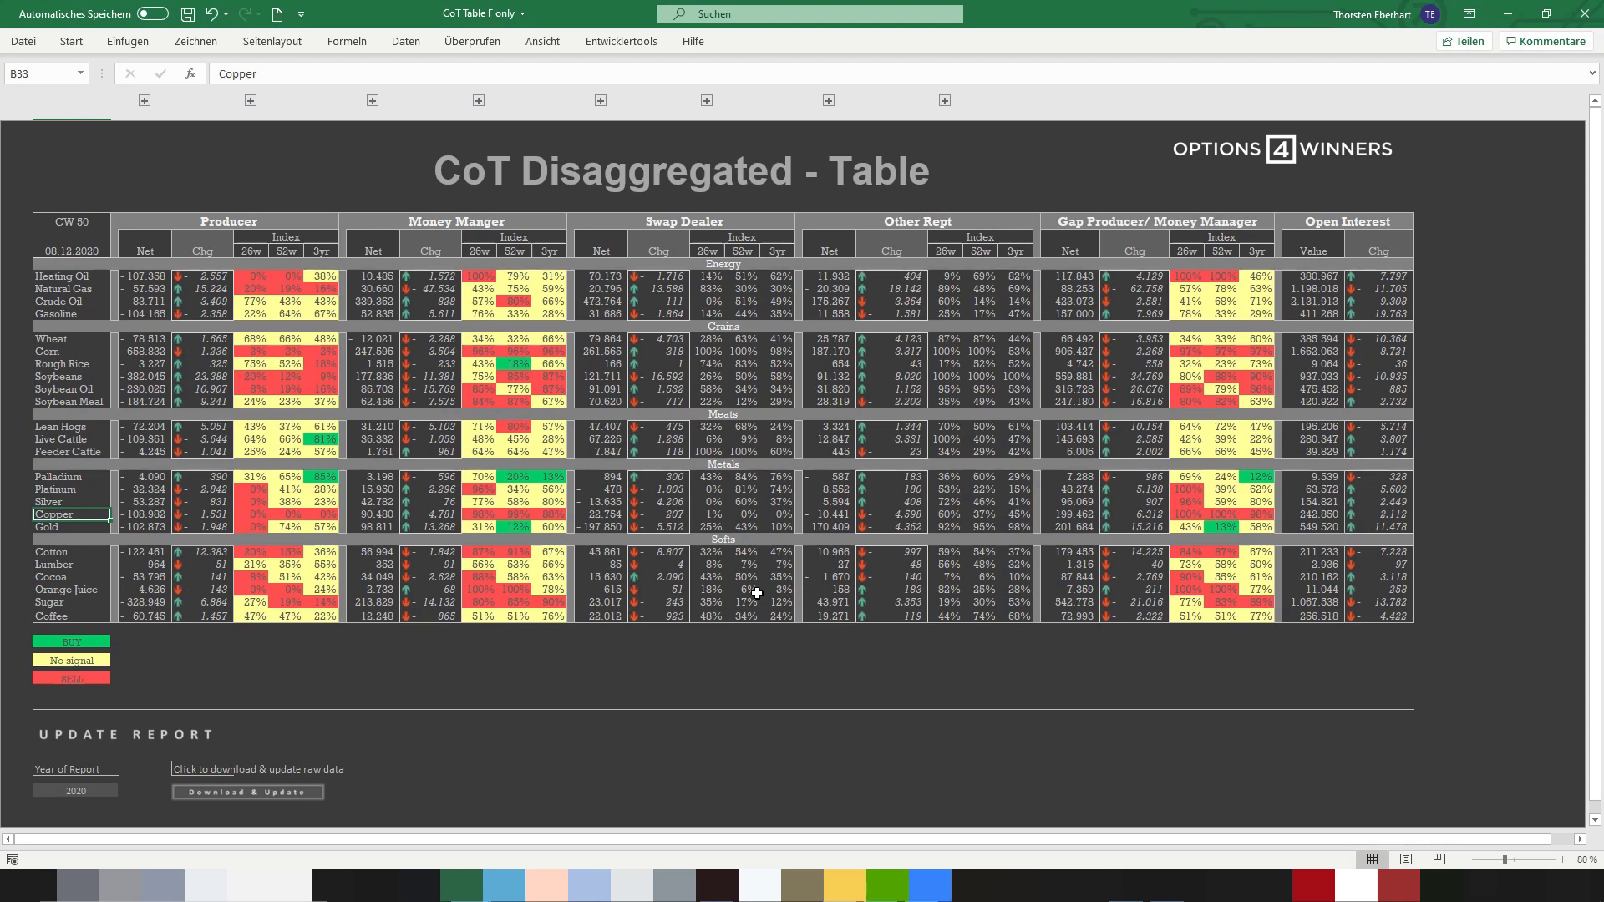
Examine the Orange Juice row's Producer net position, change and indexes, plus the gap's net value and 3yr index.
left_click(60, 589)
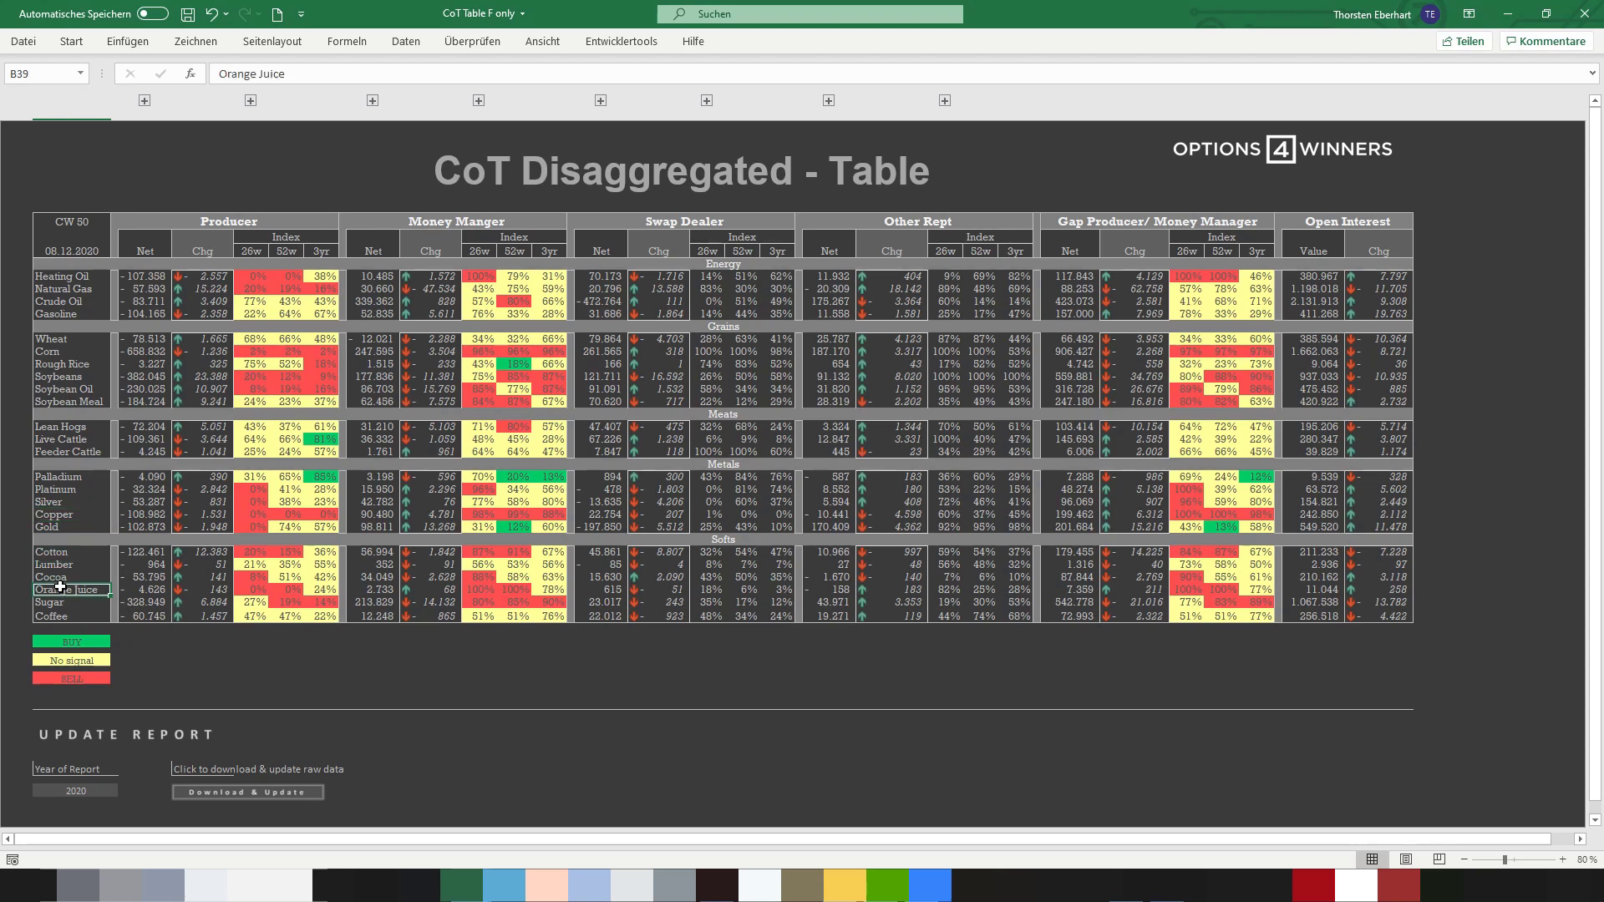
left_click(133, 589)
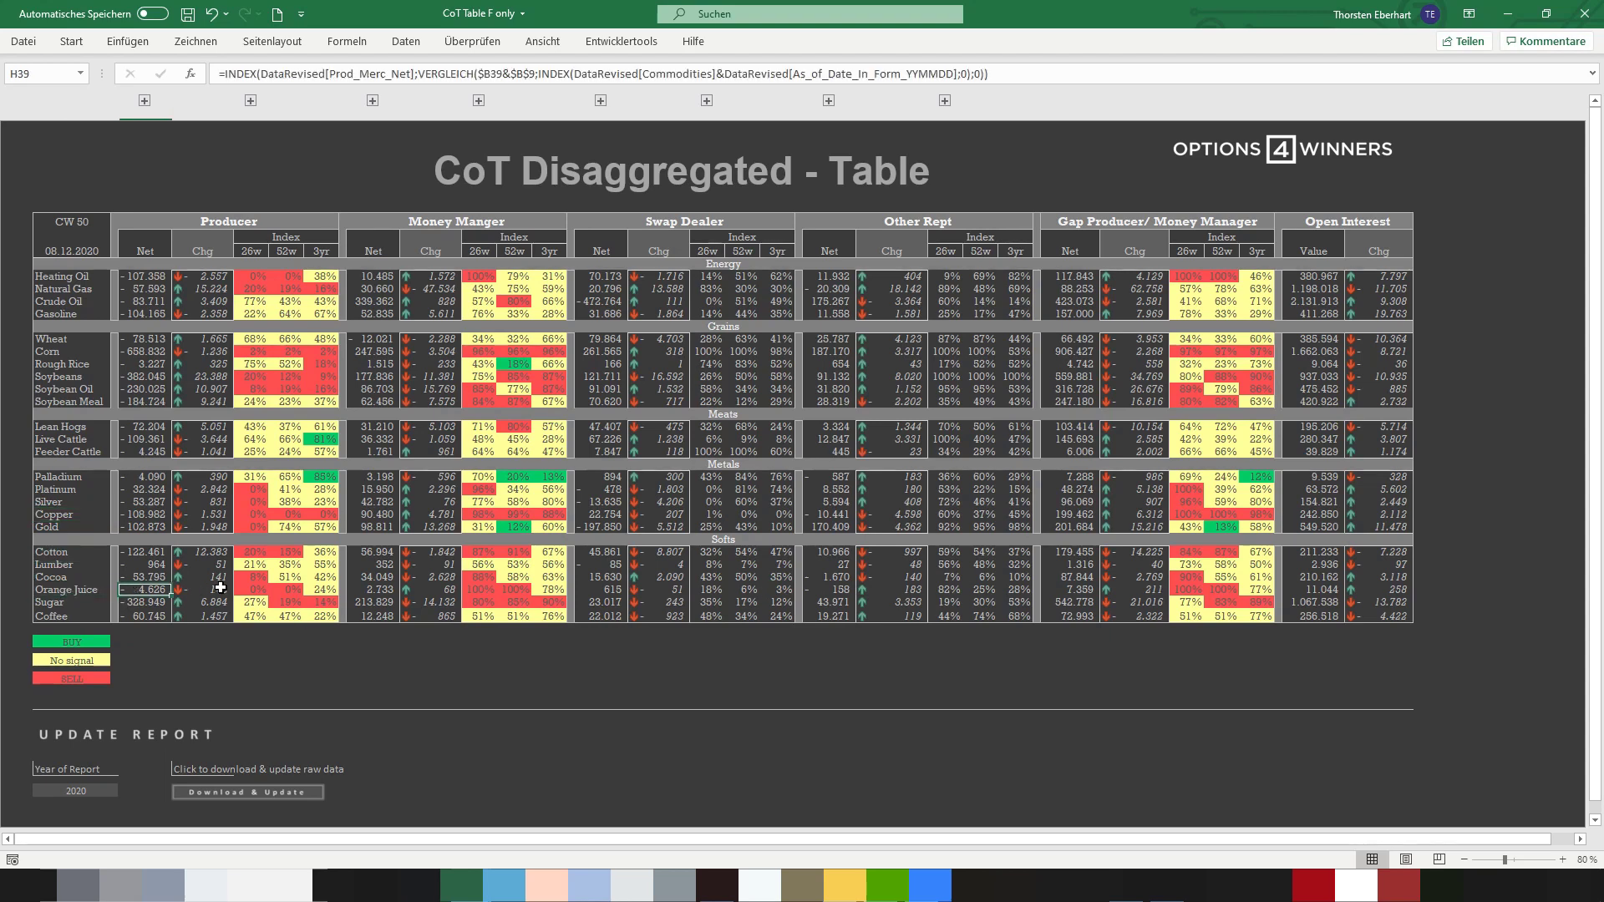
left_click(221, 588)
left_click(148, 589)
left_click(67, 591)
left_click(136, 591)
left_click(254, 594)
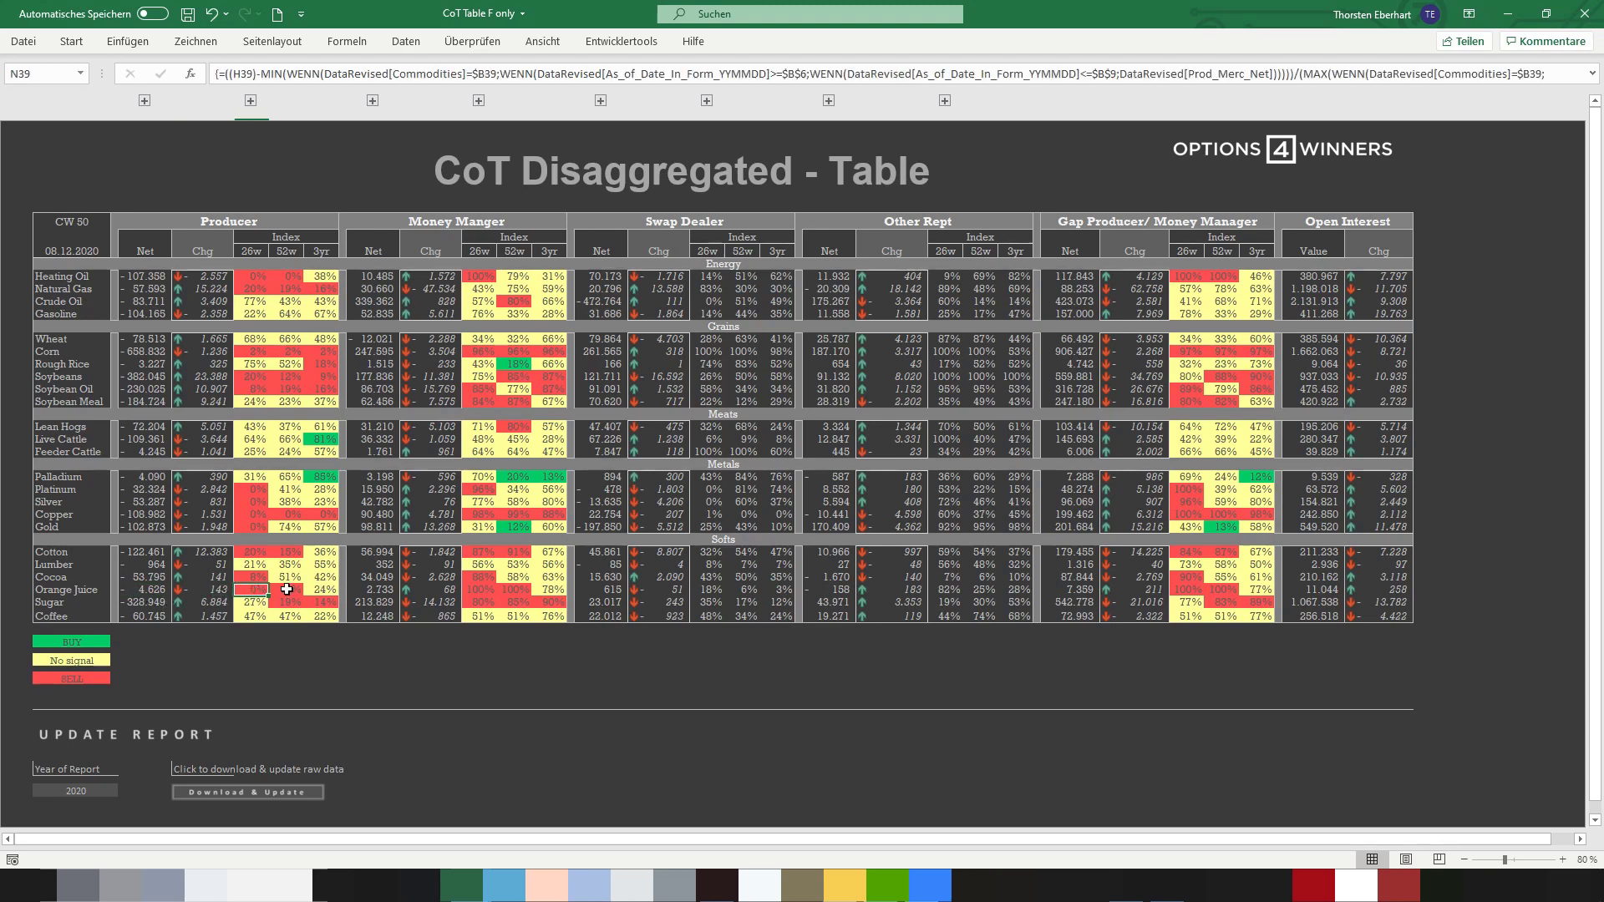
left_click(288, 589)
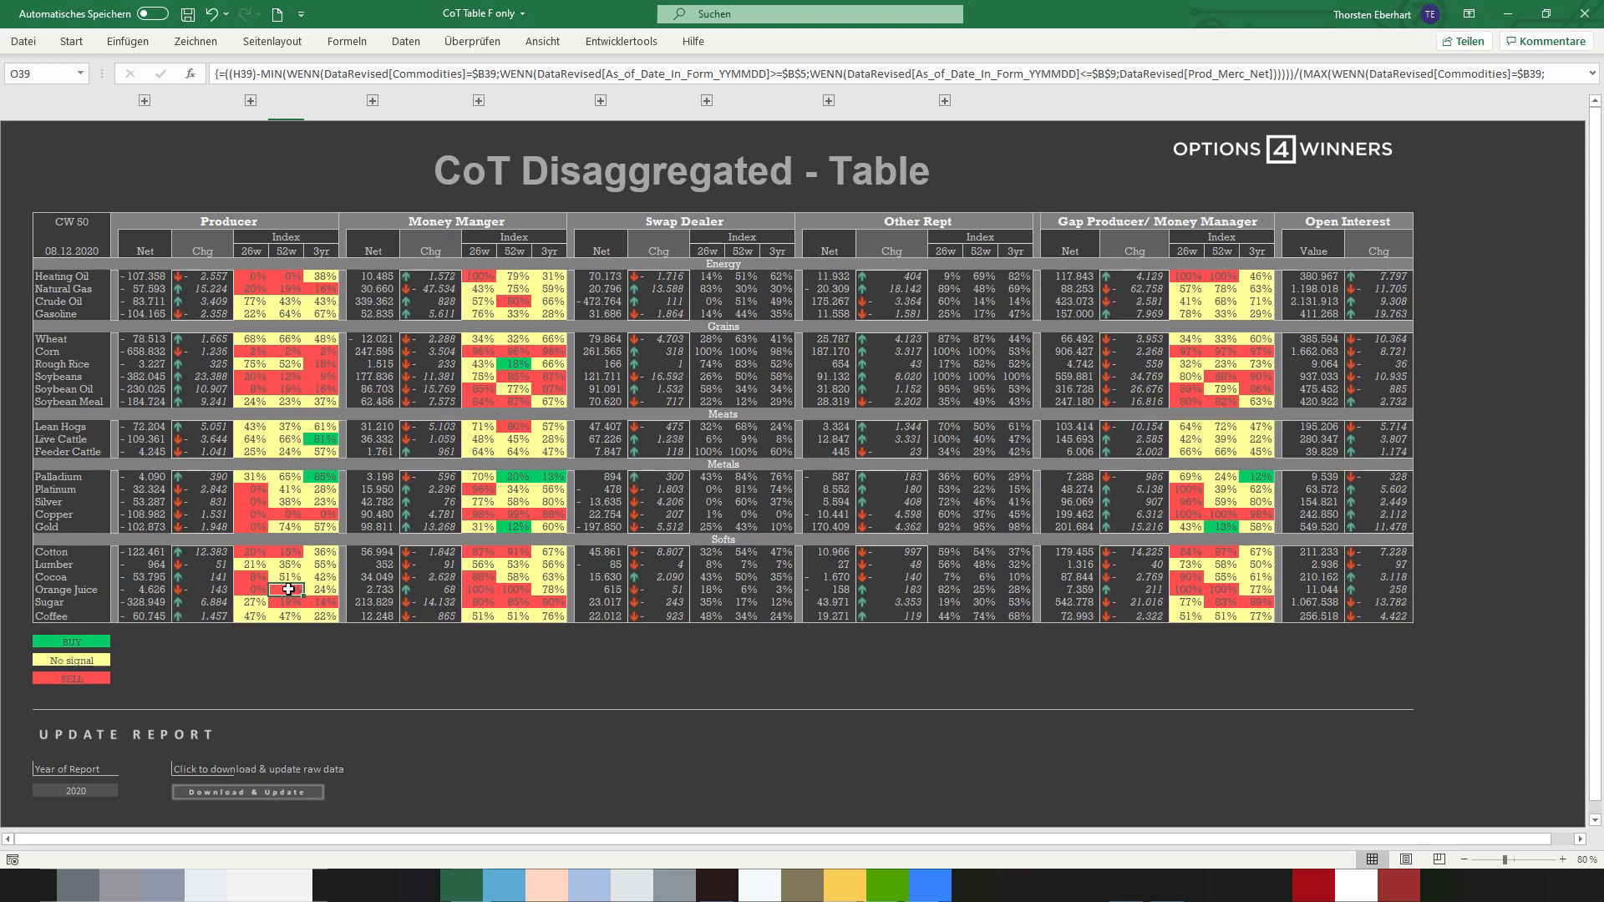
left_click(143, 591)
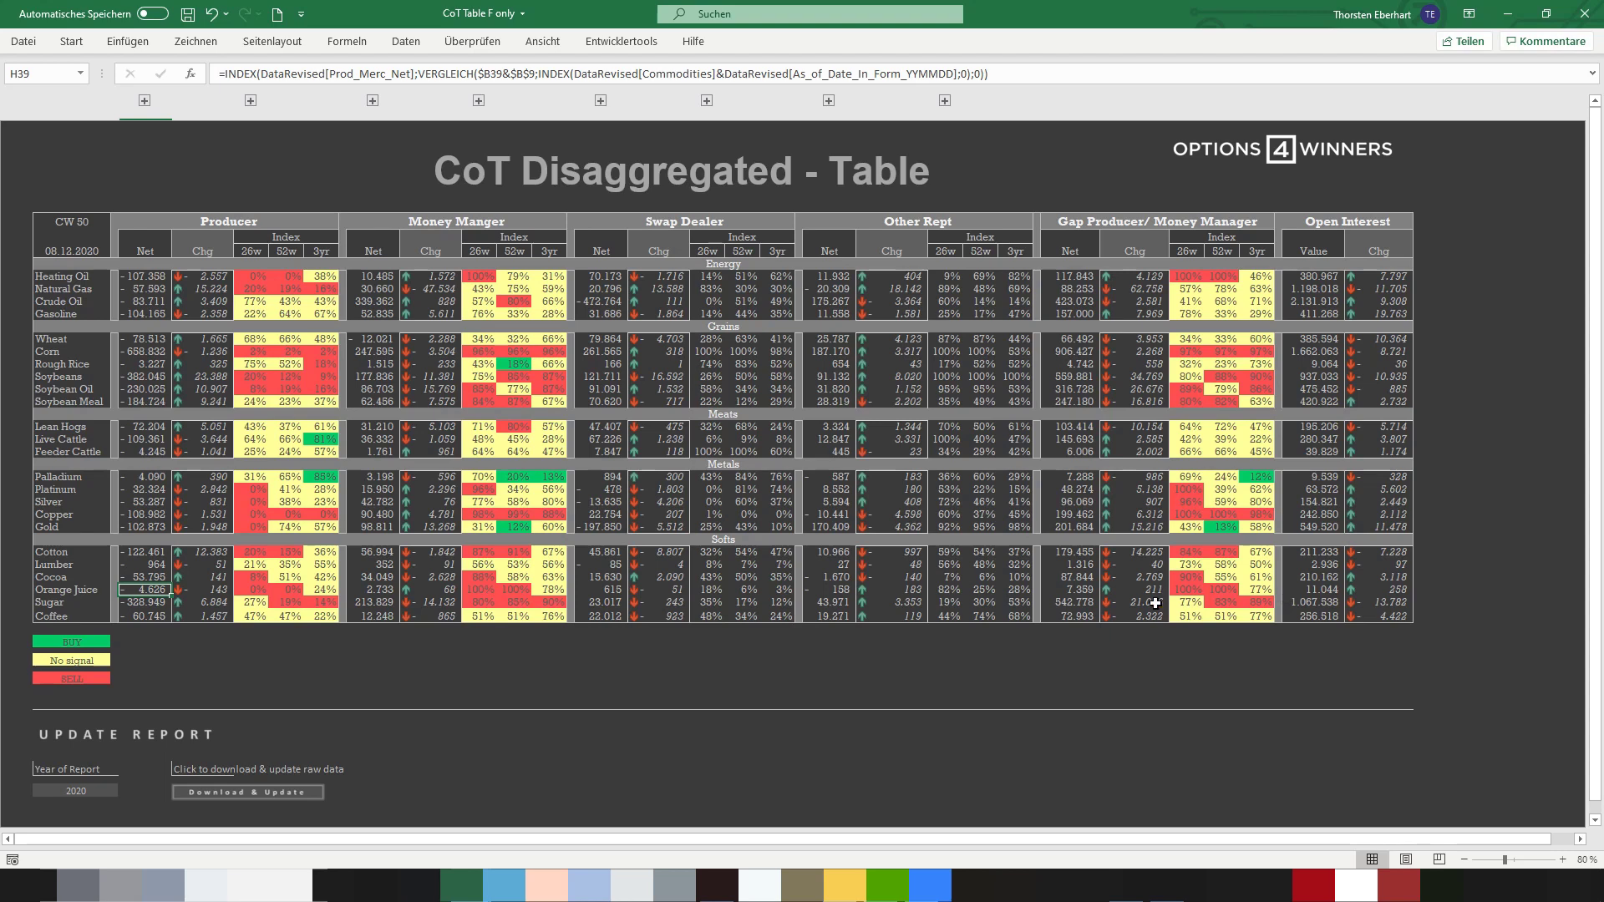
left_click(1072, 590)
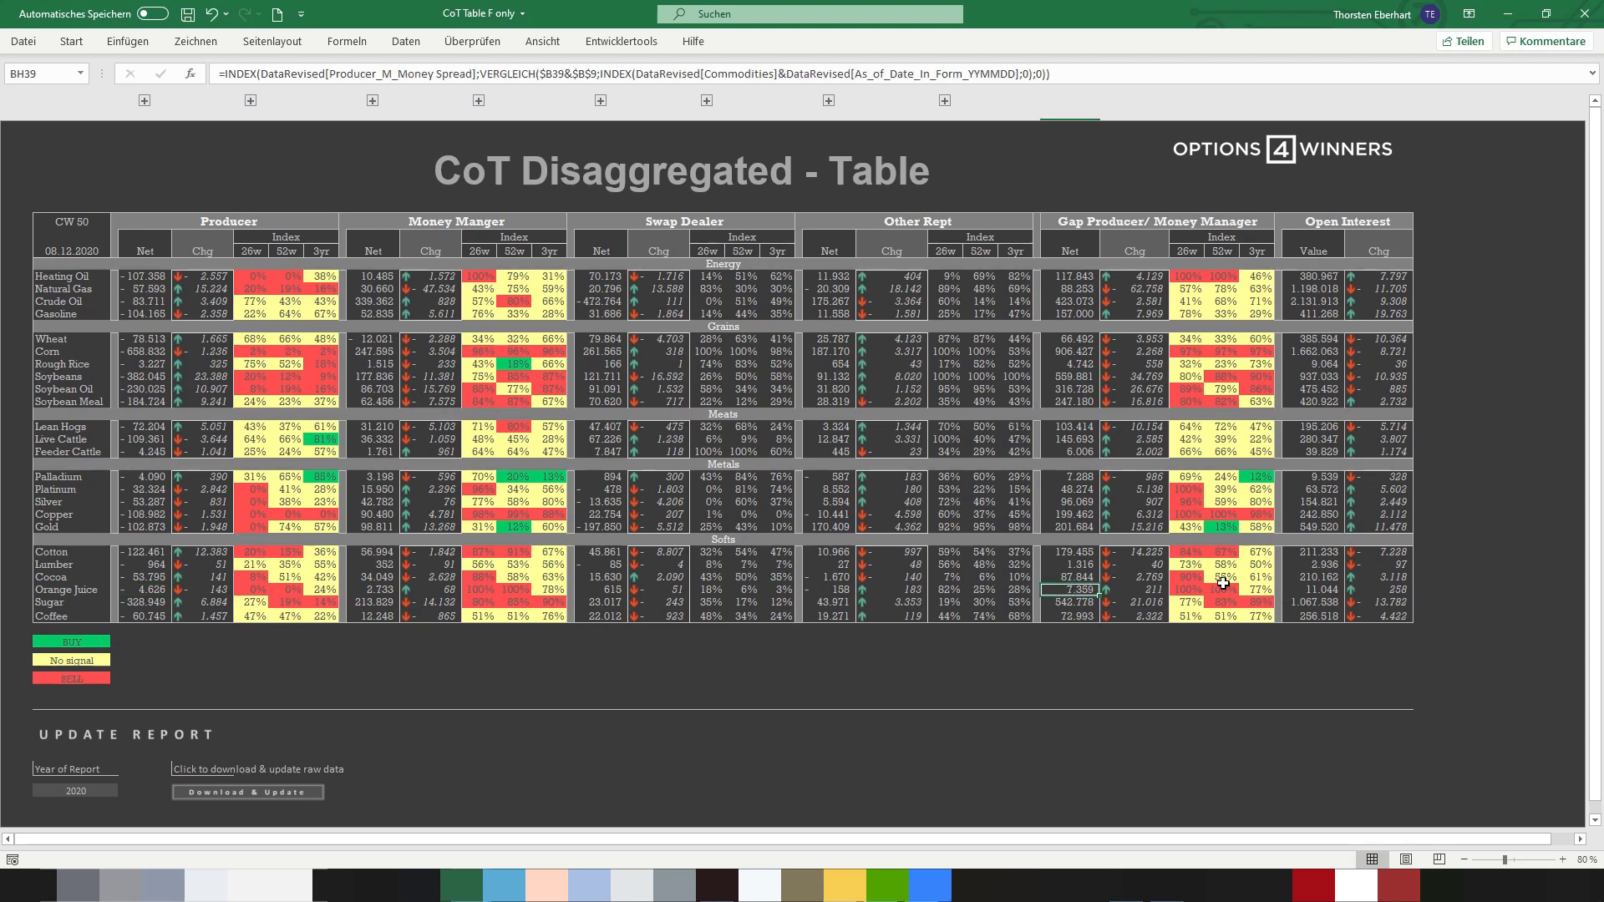
left_click(1258, 589)
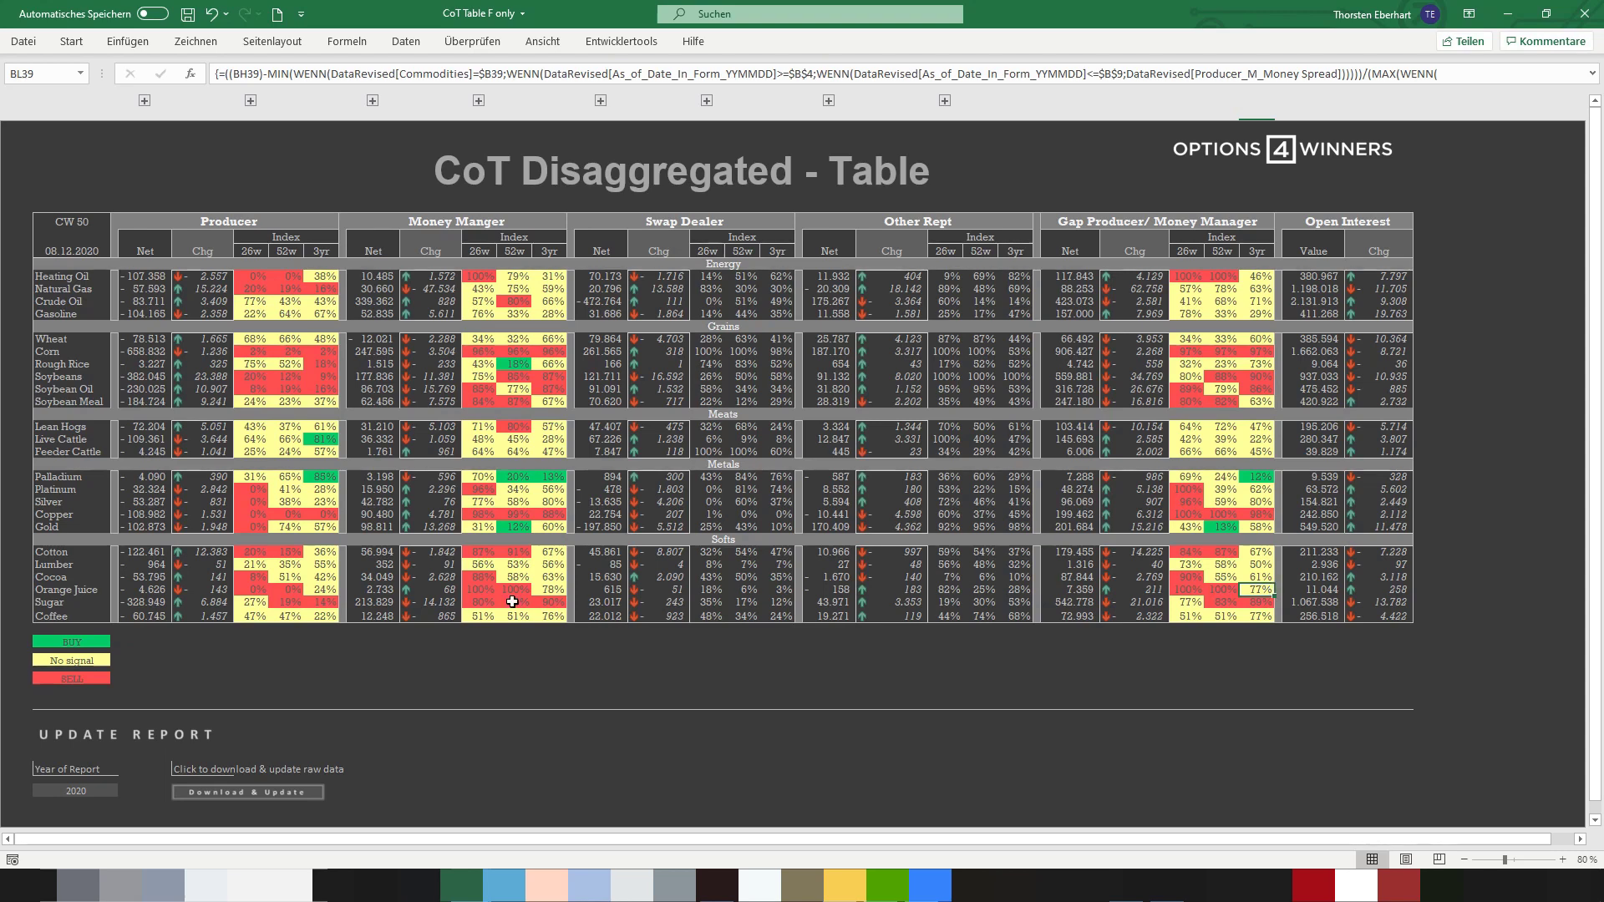
Examine Sugar's Producer, Money Manager and gap changes, plus Coffee's Producer net position.
left_click(203, 605)
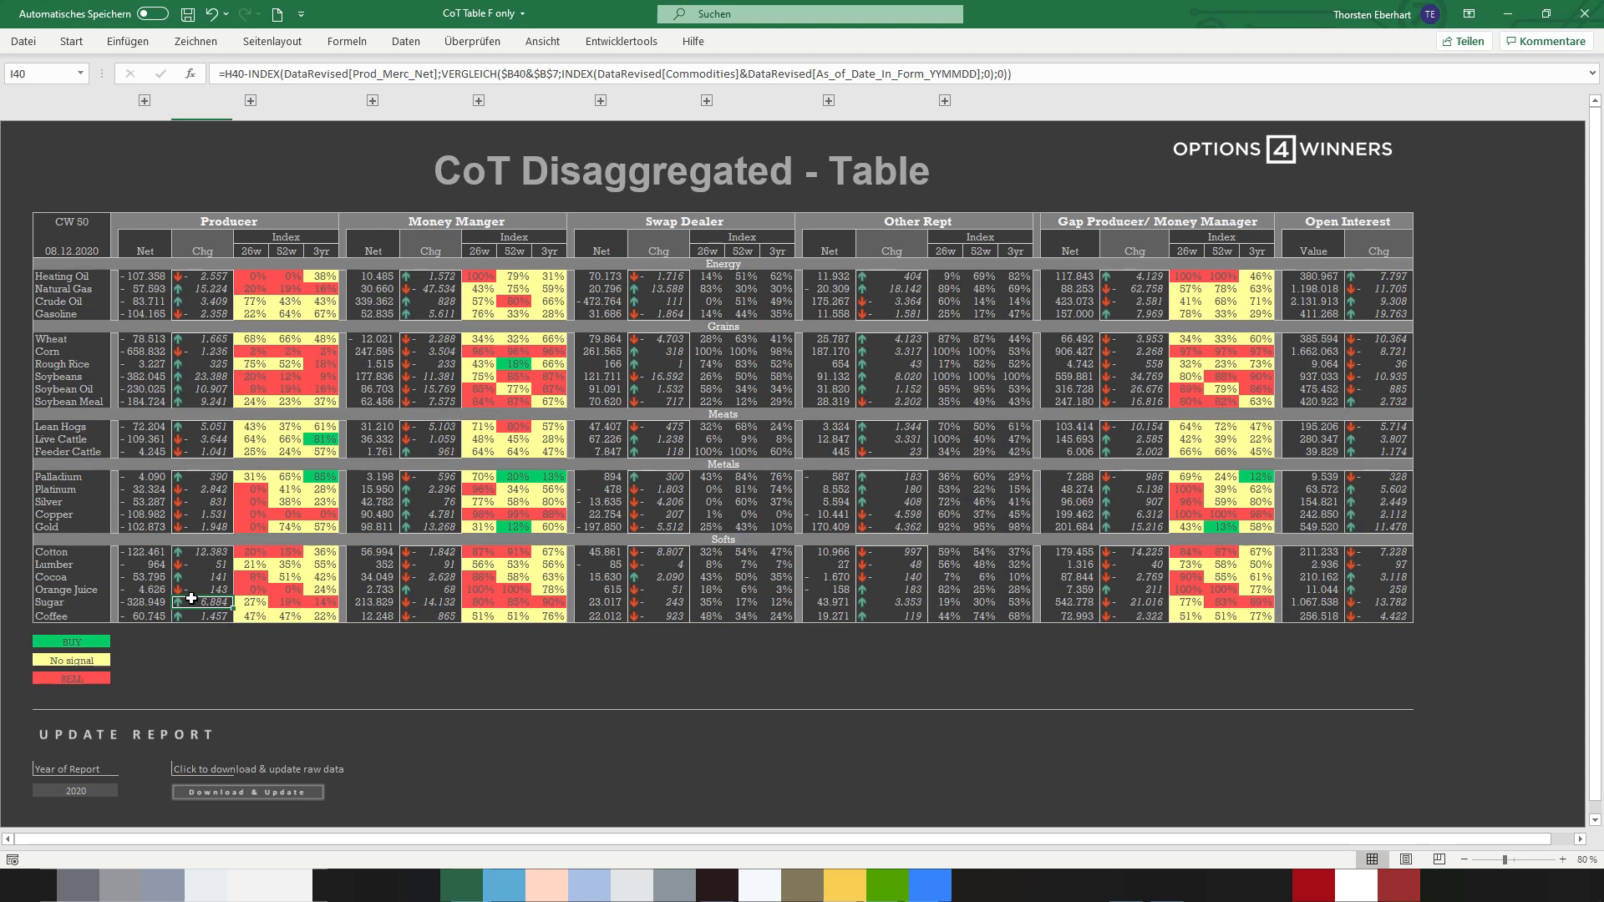
left_click(415, 595)
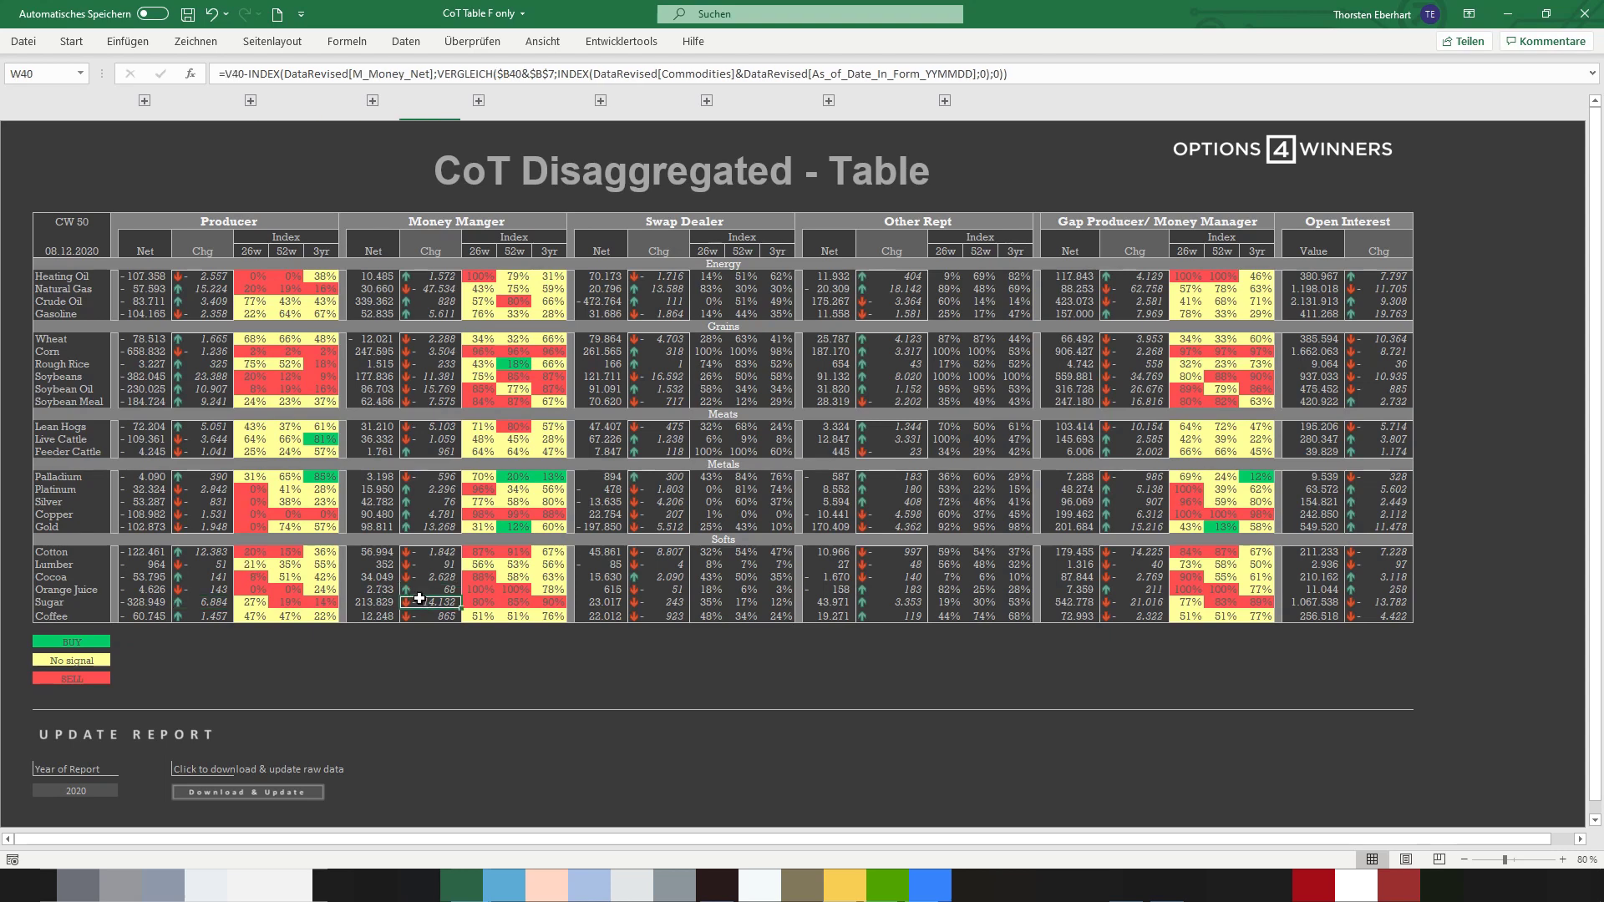
left_click(1141, 600)
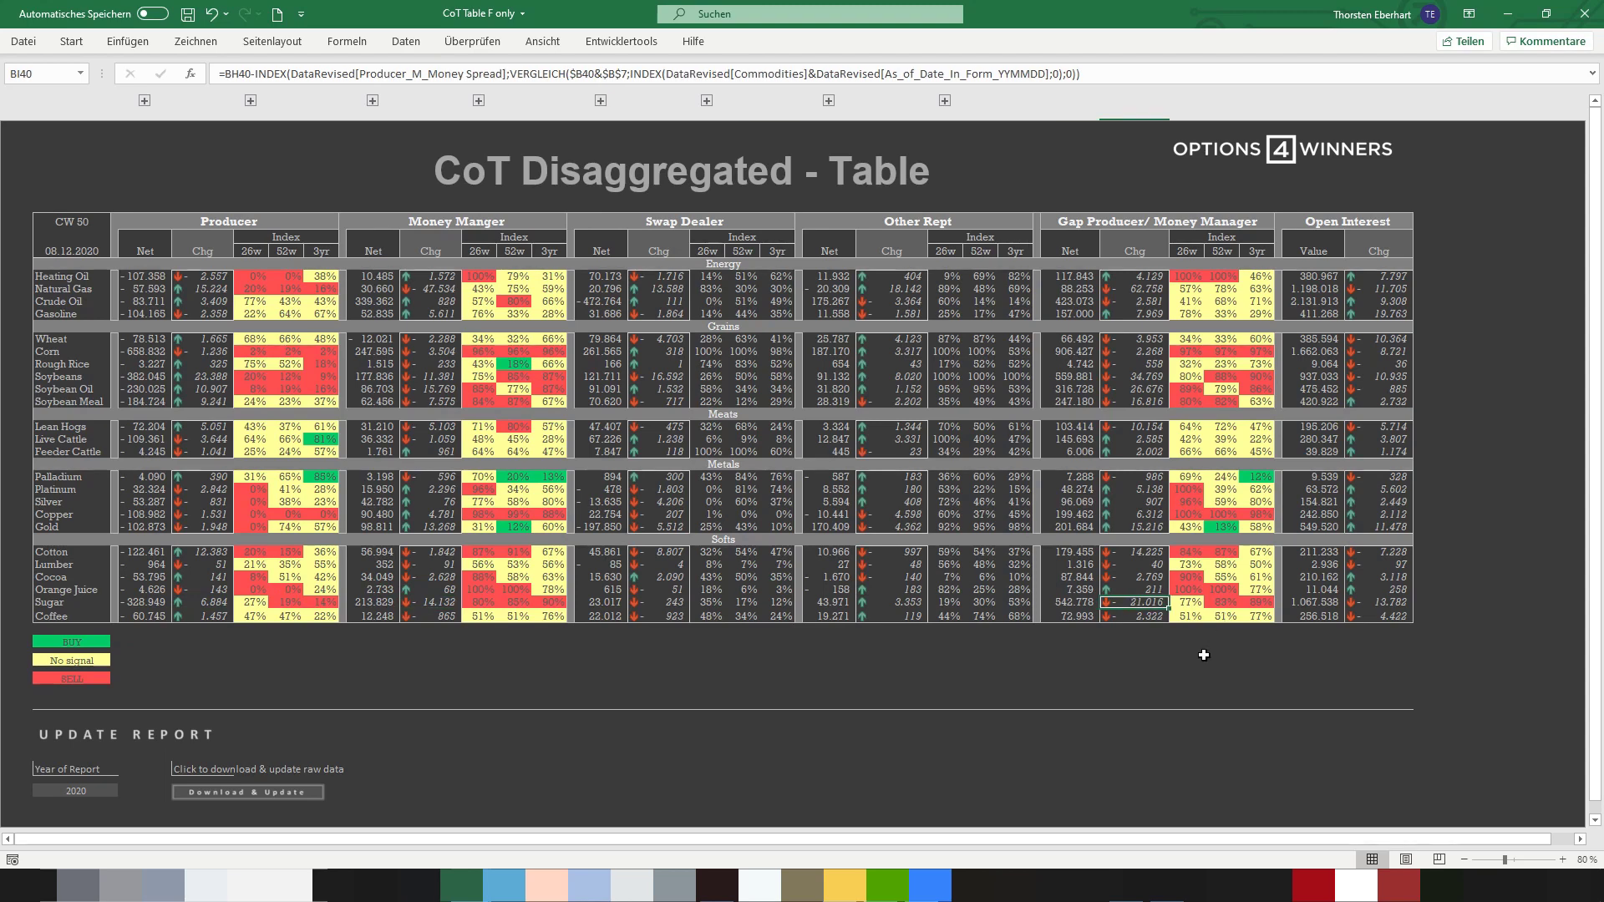
left_click(144, 617)
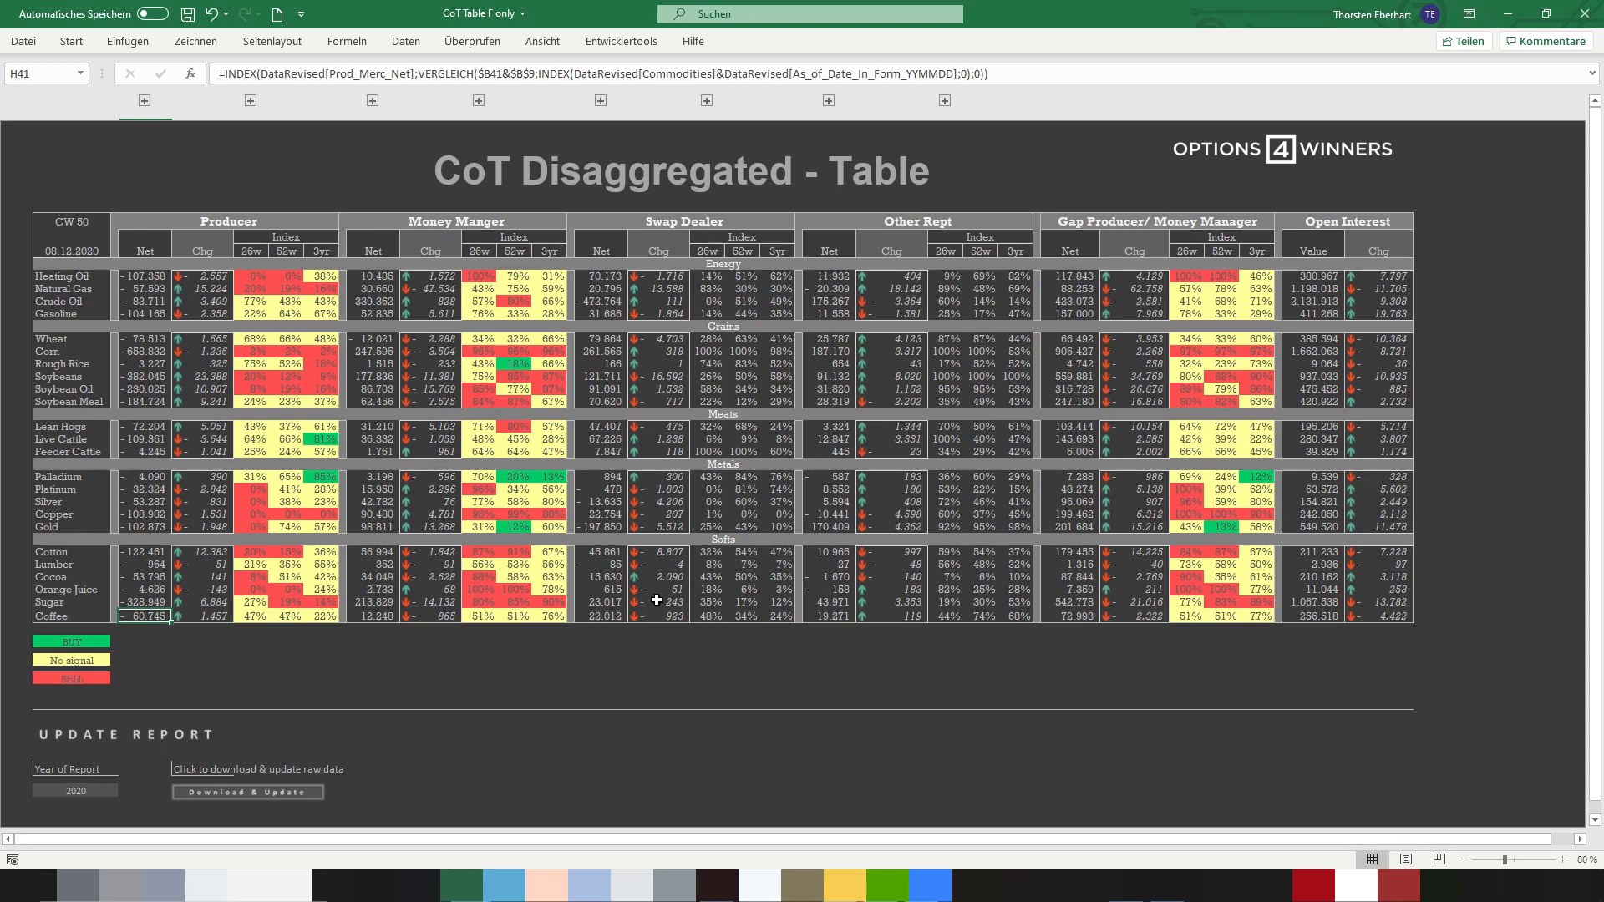
Switch to the browser's corn futures chart and draw a trend line from about 303'6 on 12 Aug '20 to about 419'0 on 15 Dec '20.
key("alt+Tab")
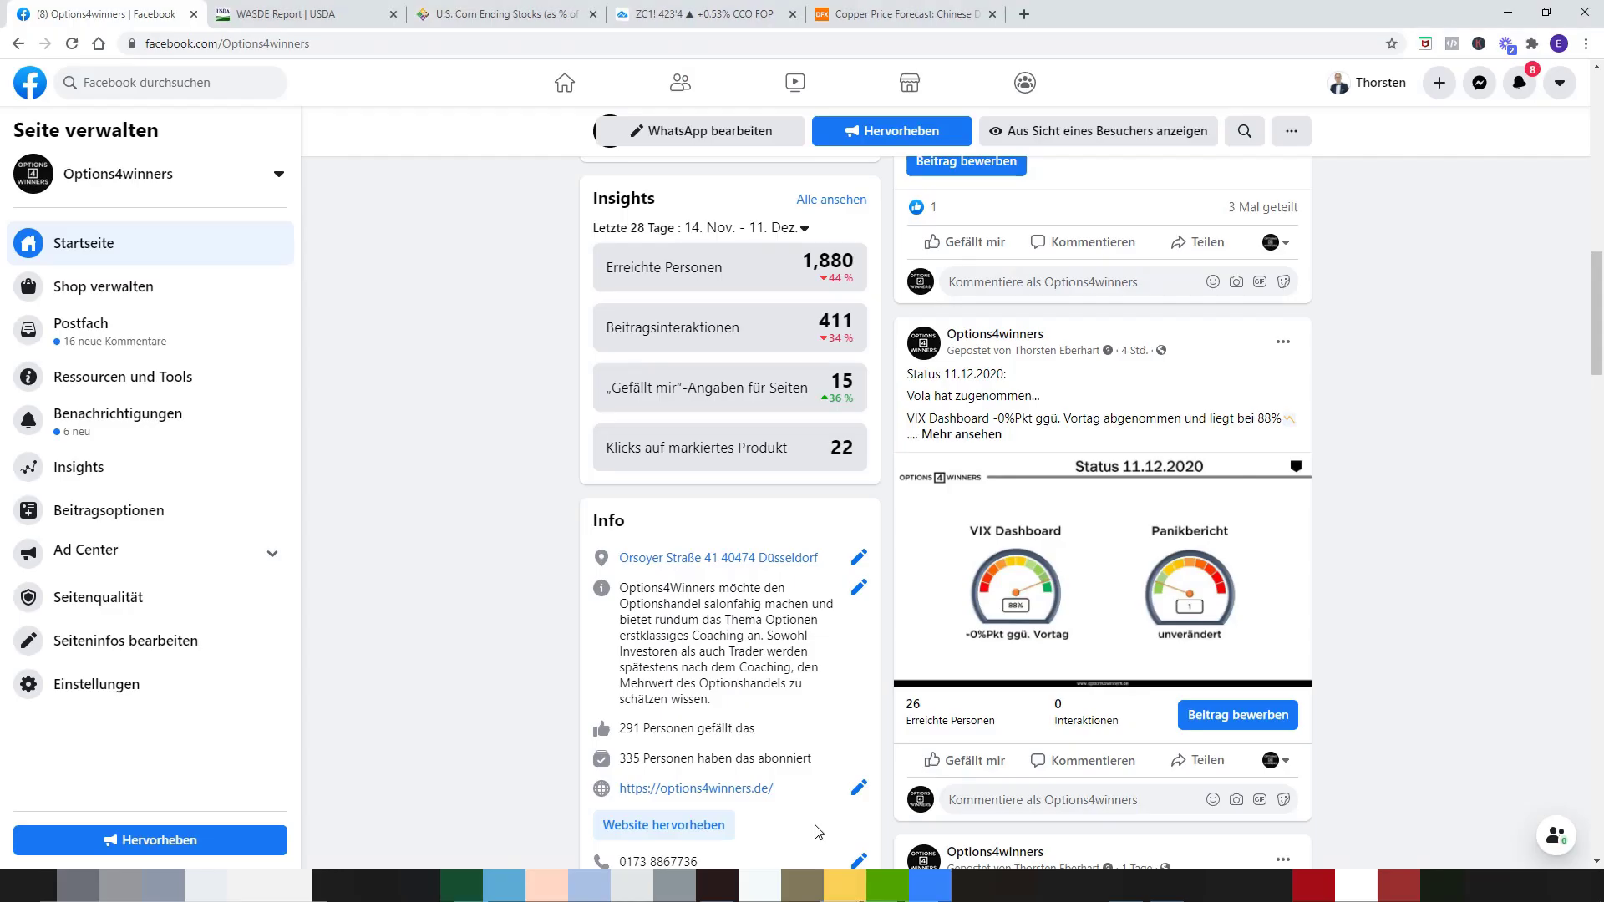
left_click(645, 15)
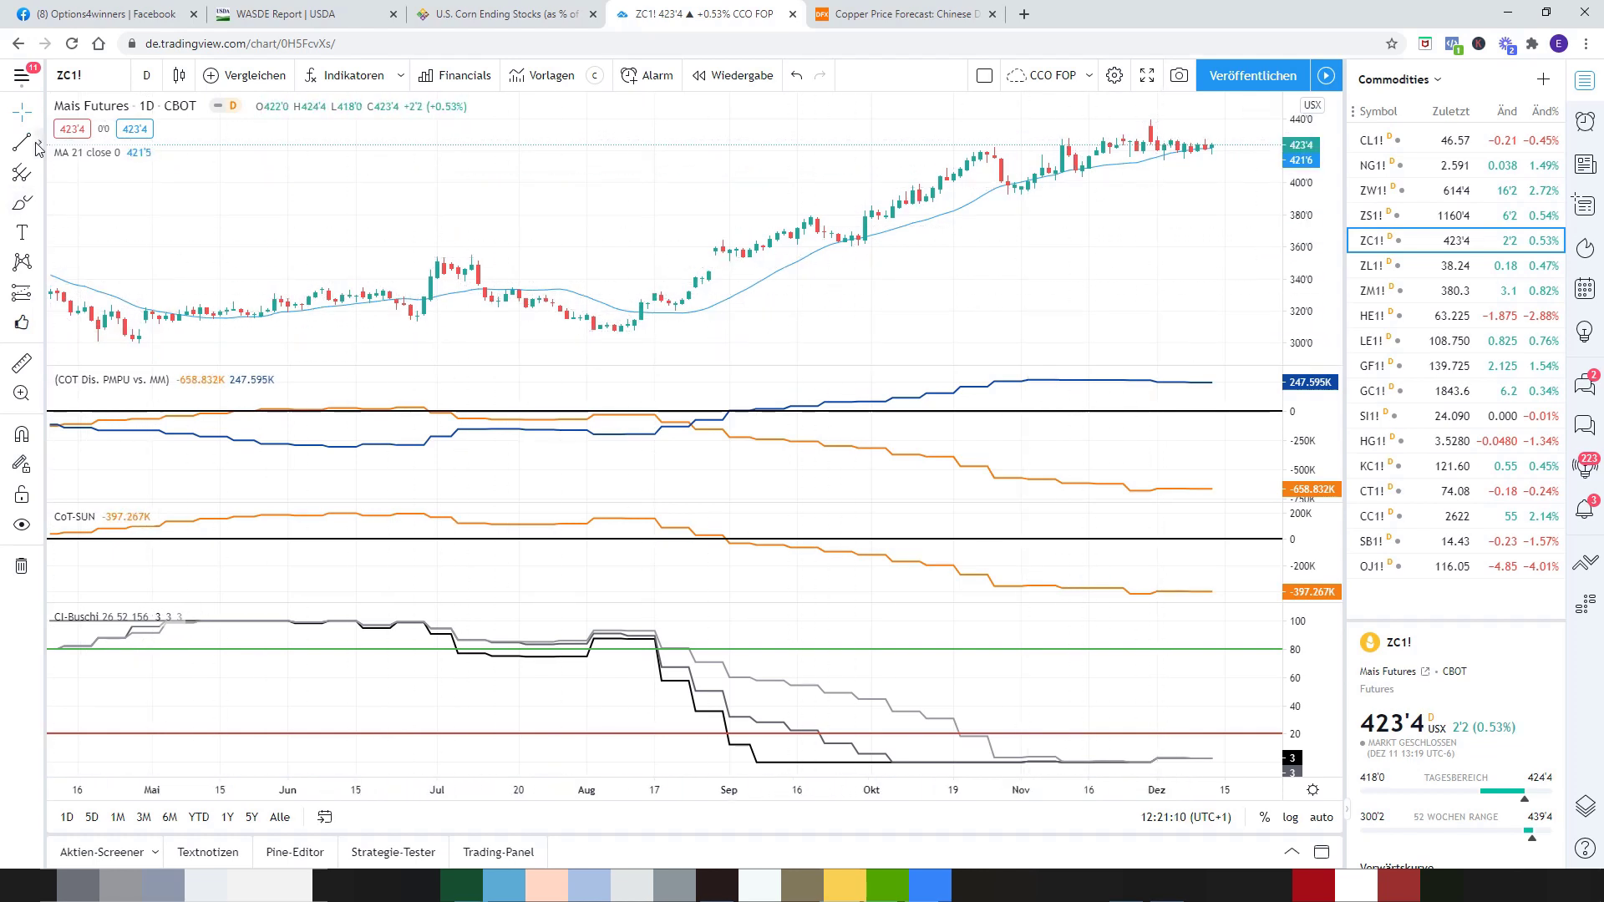
left_click(37, 147)
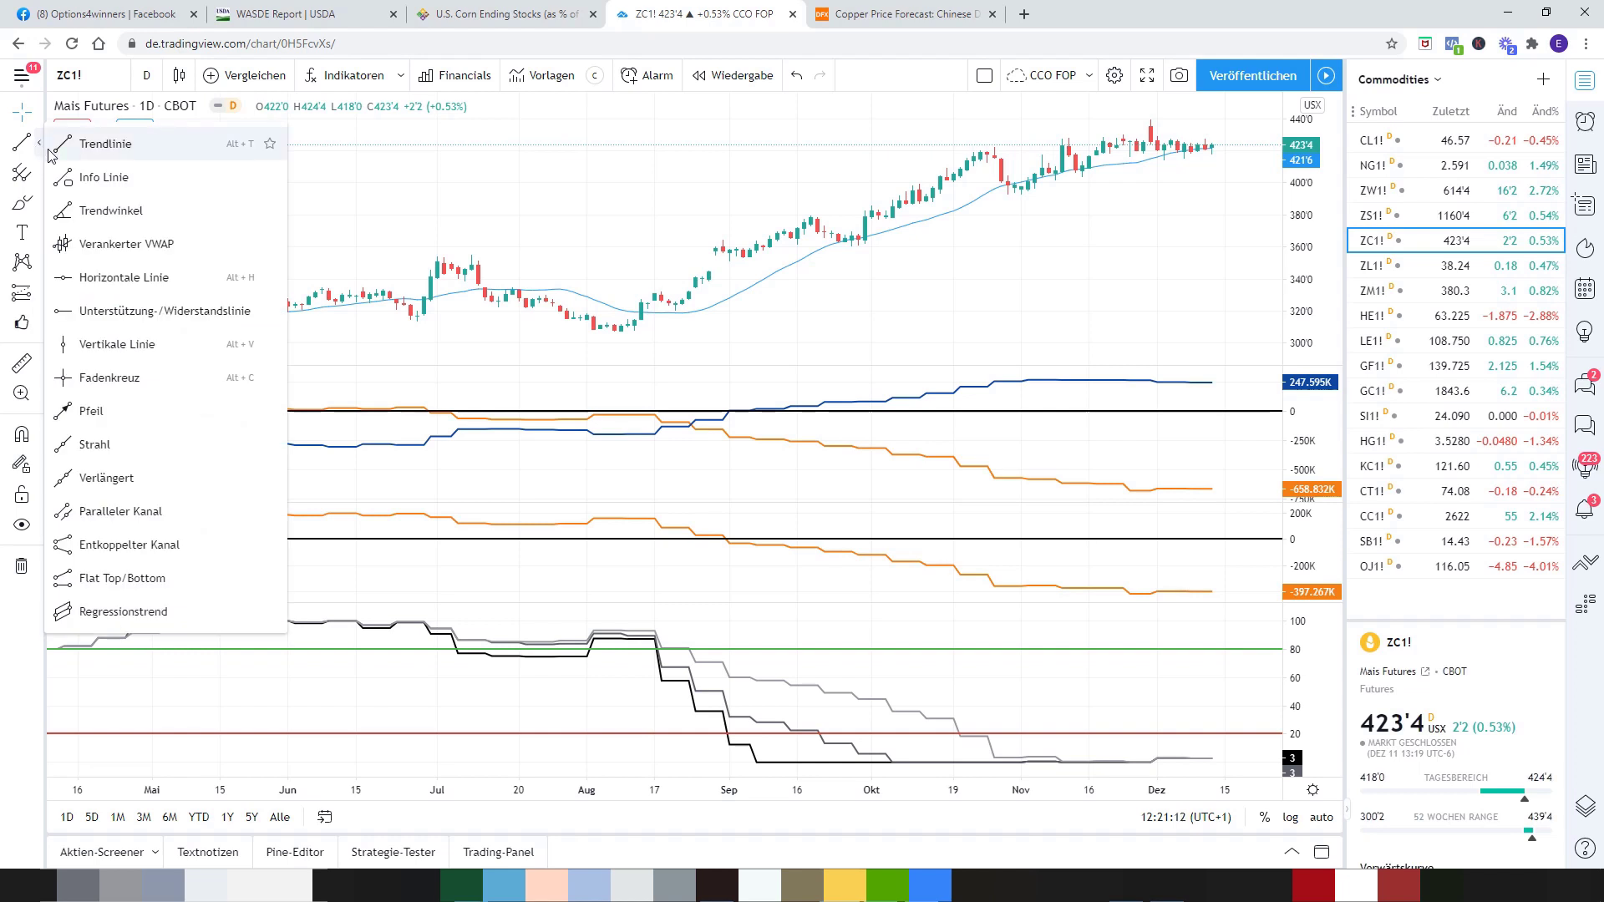
left_click(57, 150)
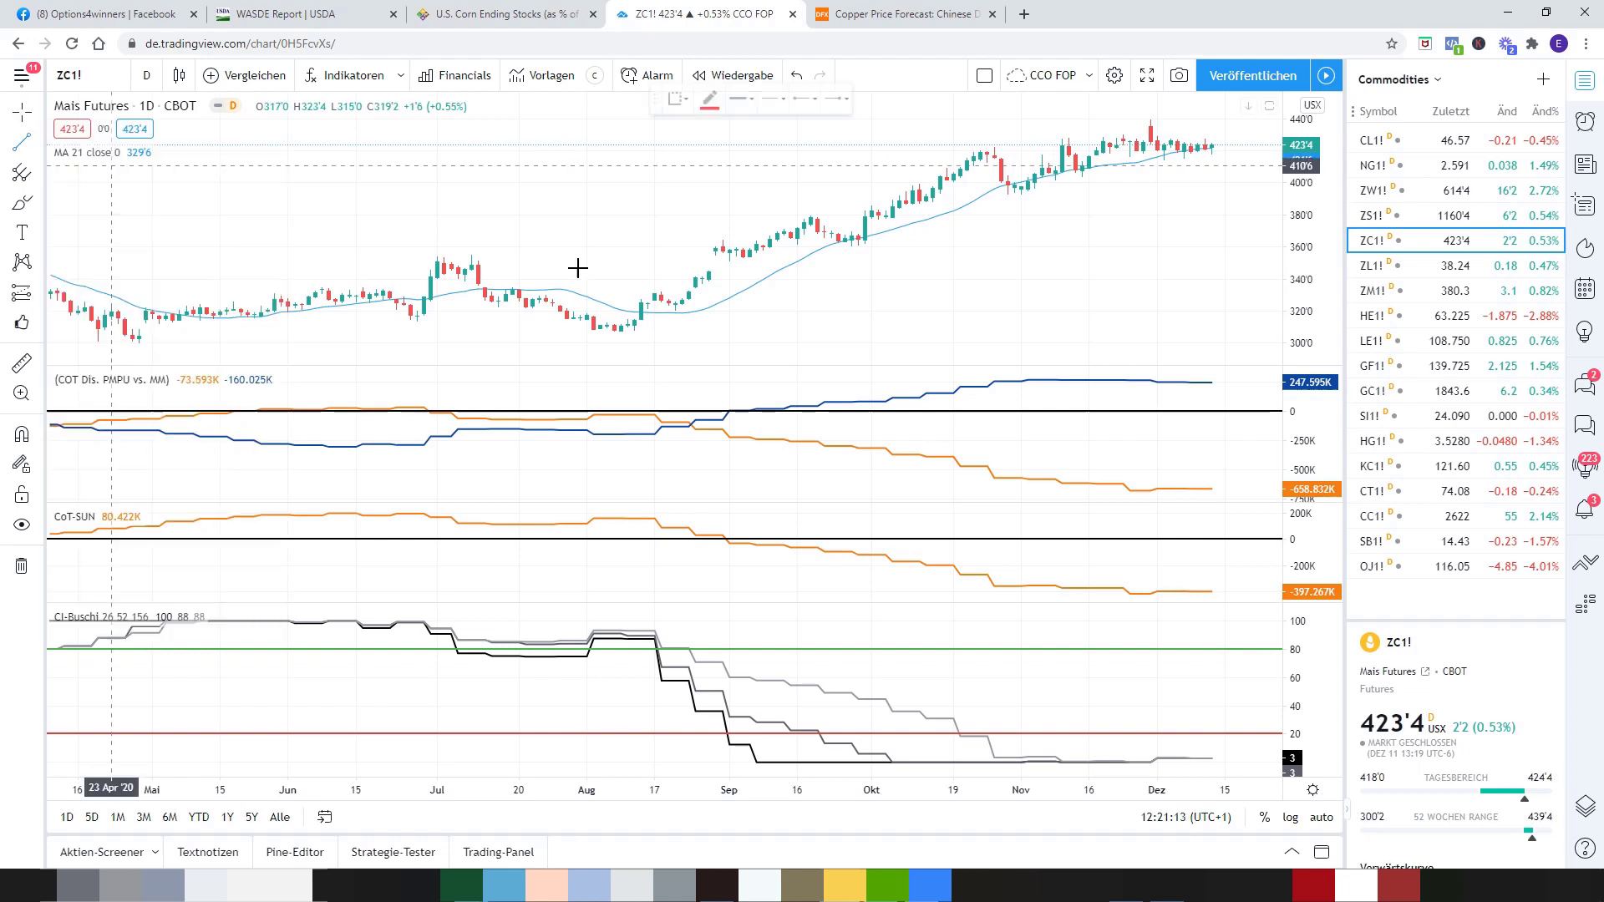
left_click(634, 337)
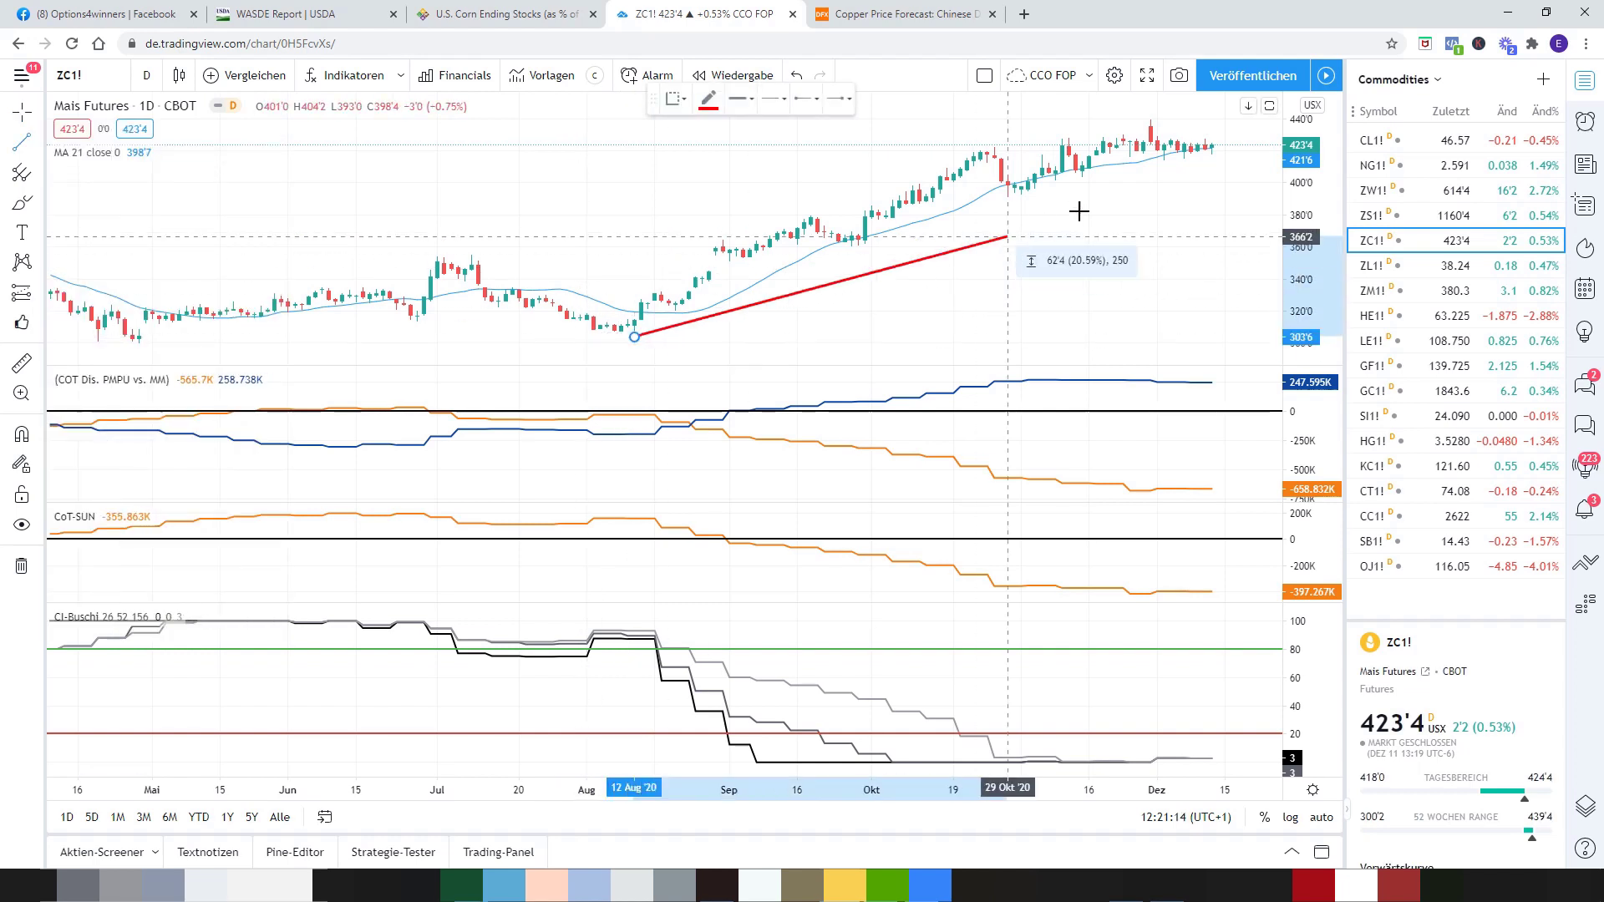
left_click(1221, 151)
Compare the corn price trend from 2019 to December 2020 with the COT Dis., CoT-SUN and CI-Buschl indicator curves.
scroll(1127, 306, "down", 1)
scroll(1127, 306, "up", 5)
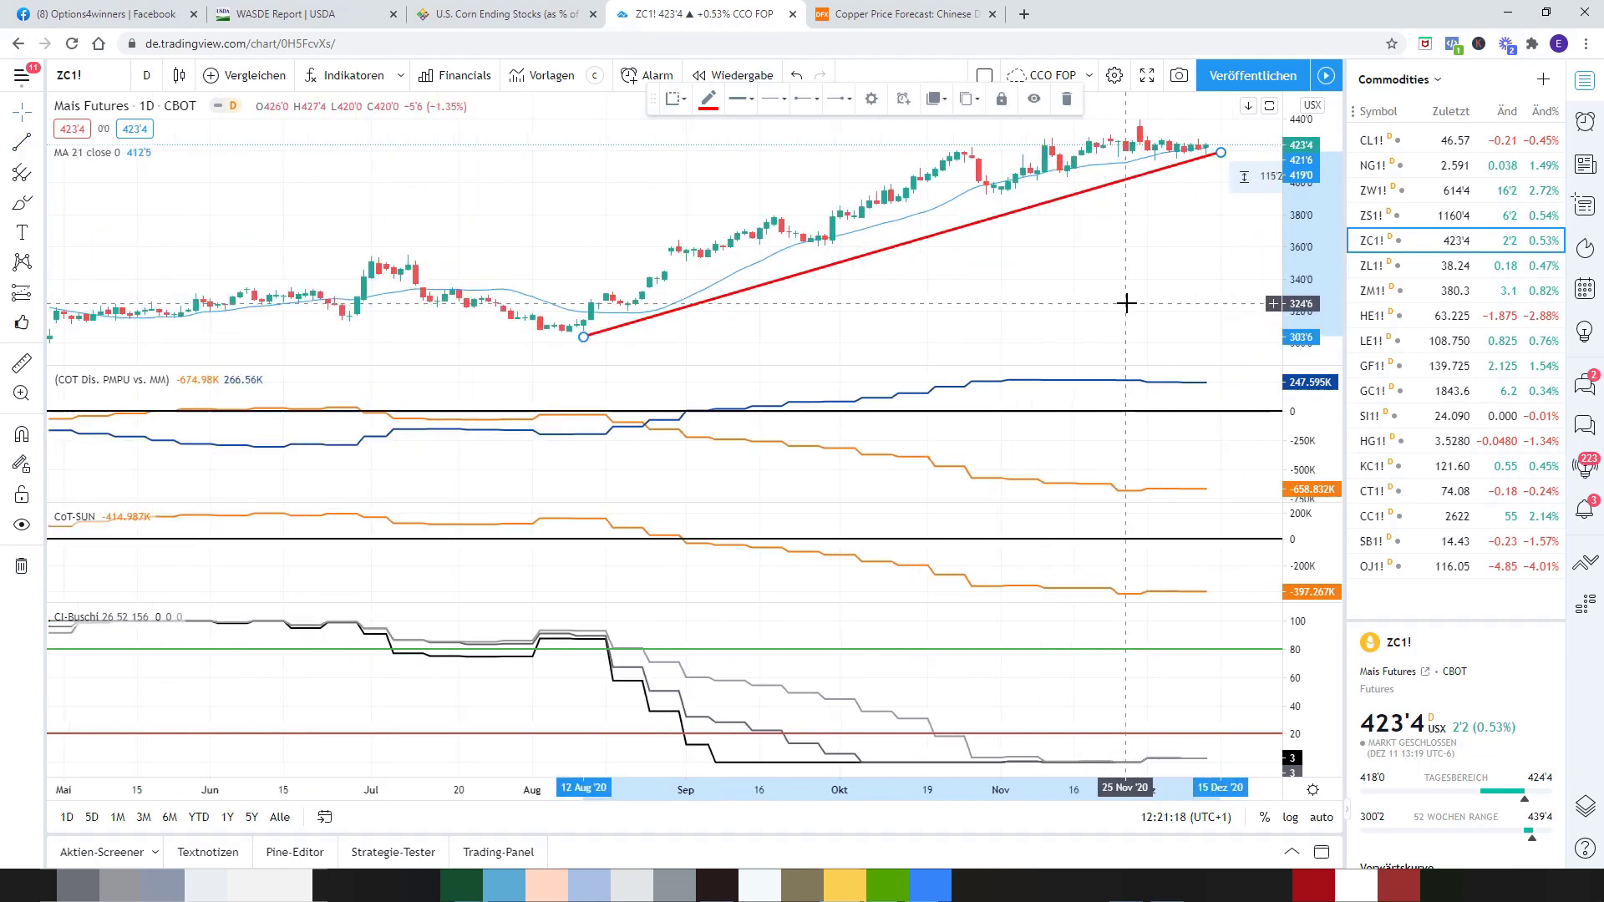
scroll(1126, 304, "down", 3)
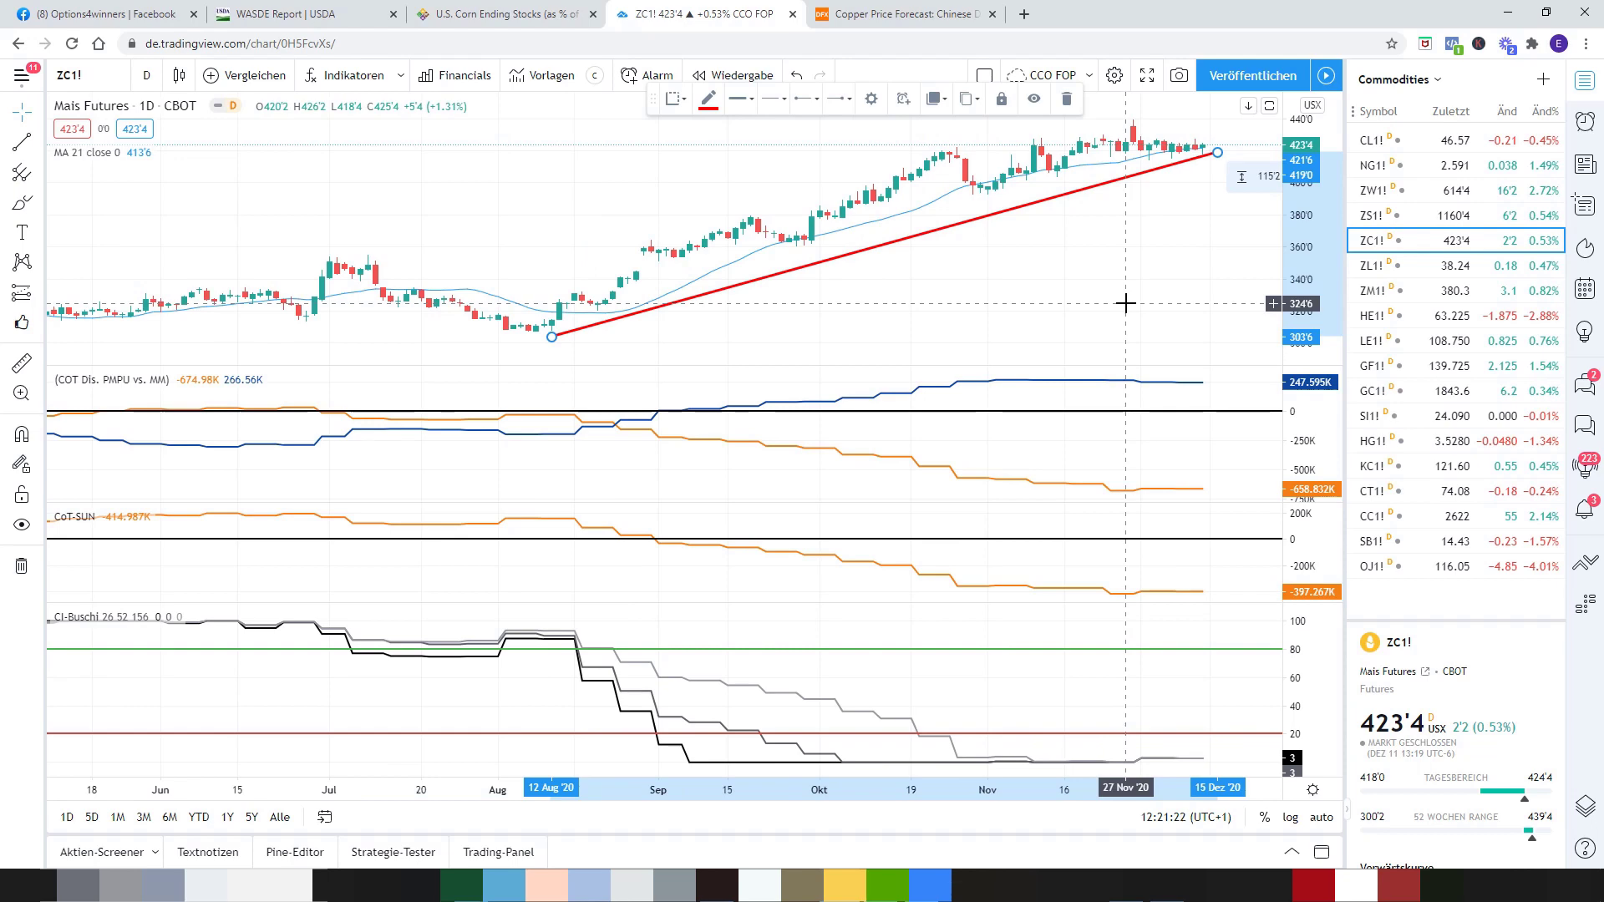
scroll(1128, 300, "down", 5)
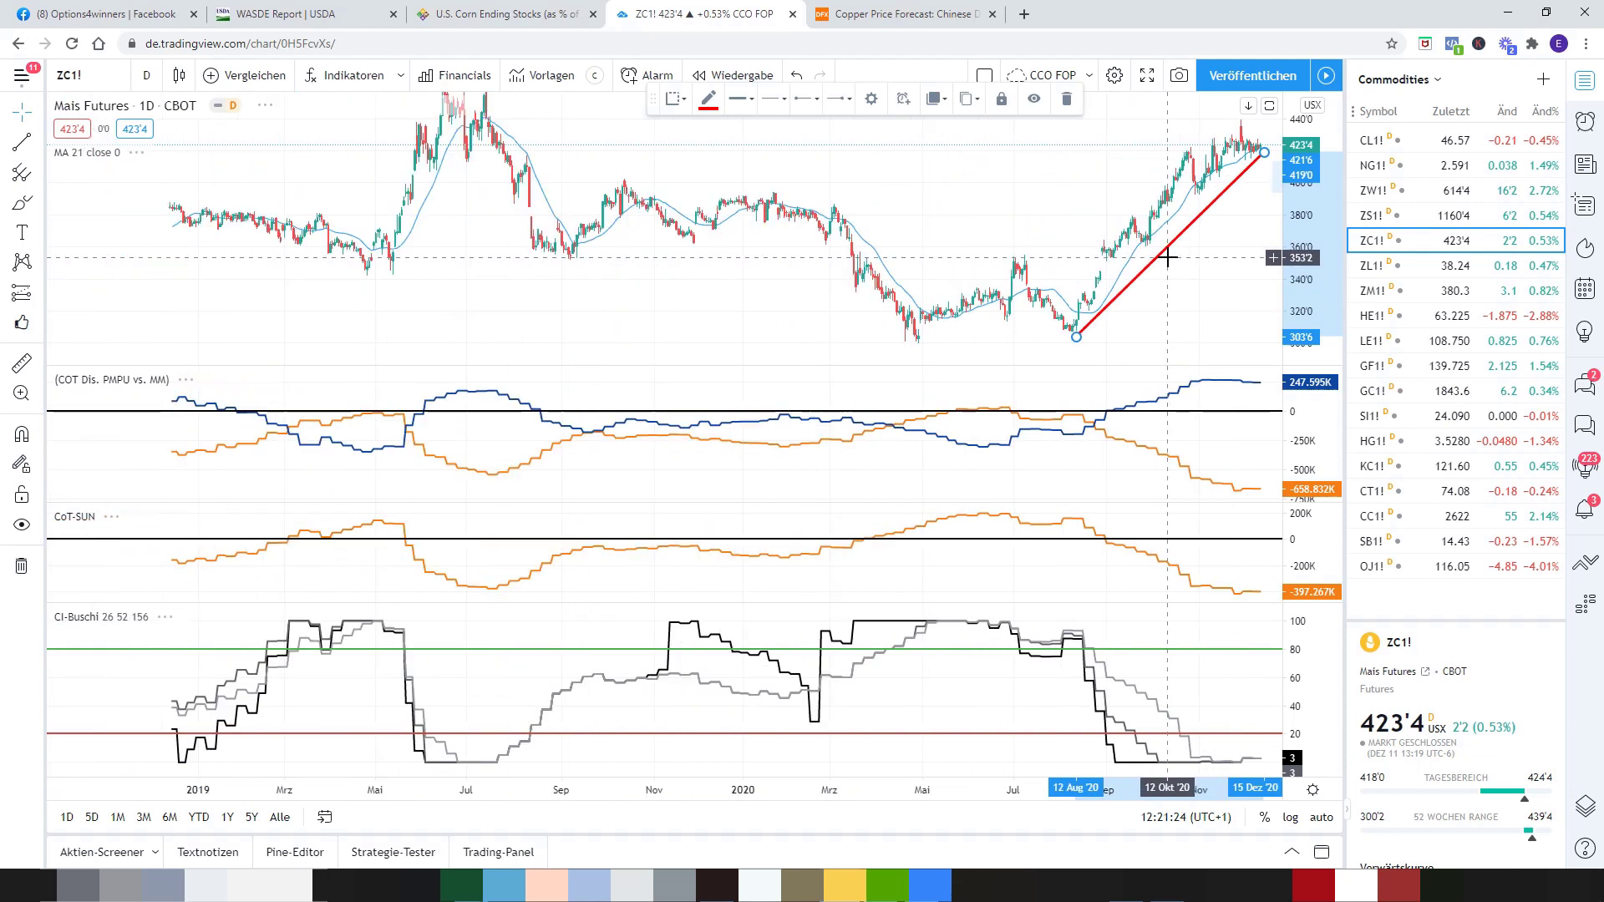
scroll(1168, 260, "down", 2)
left_click_drag(1323, 220, 1325, 265)
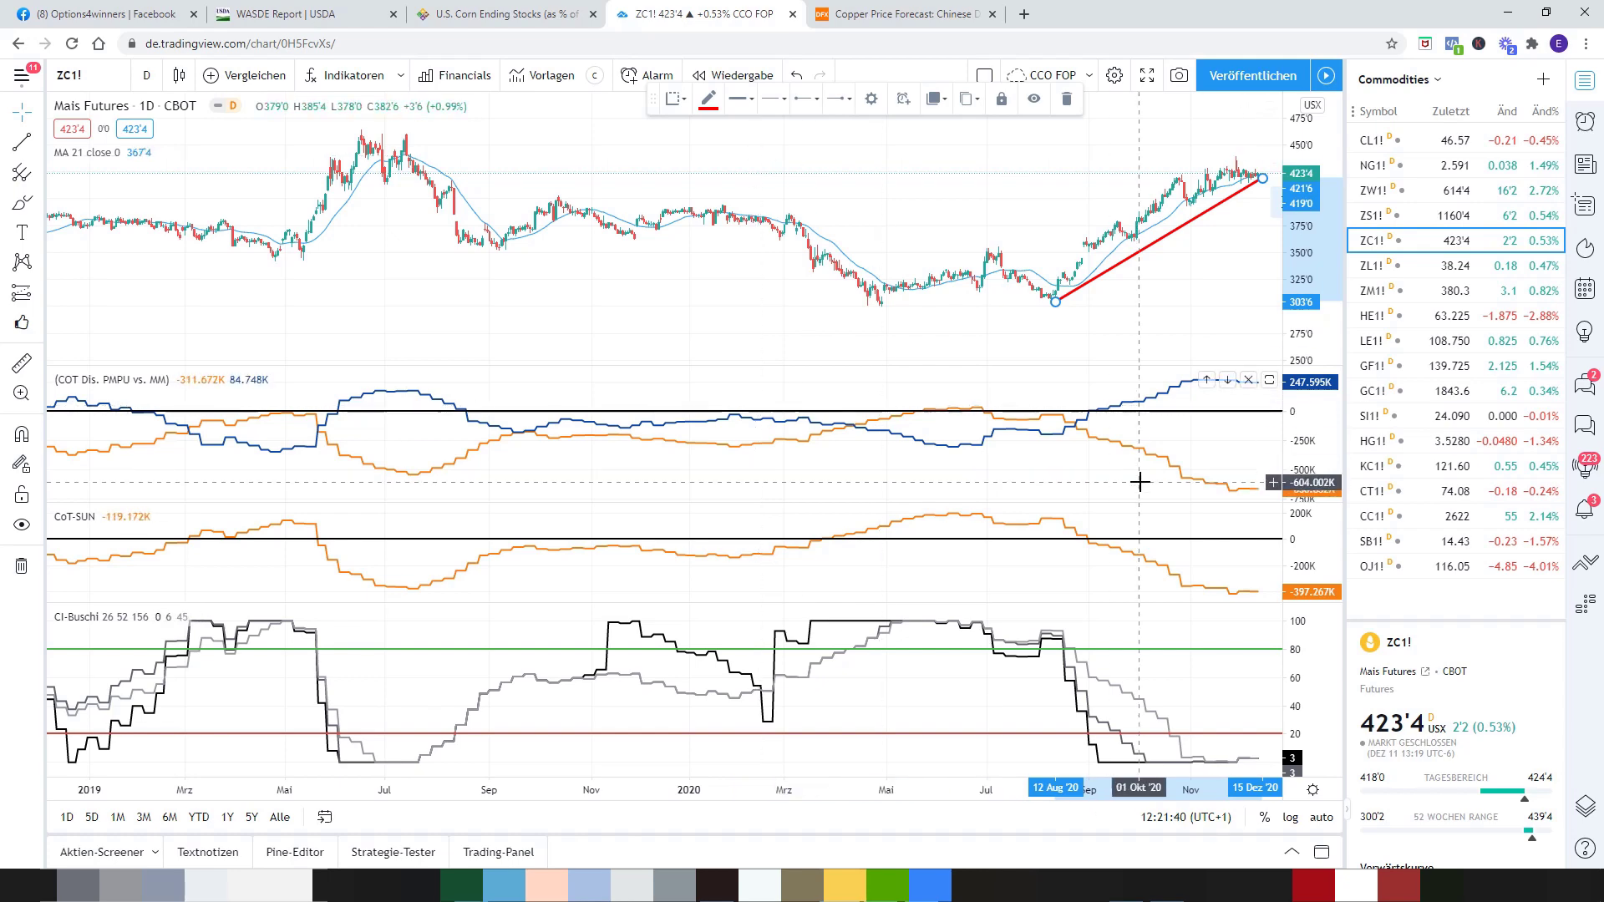
scroll(1139, 474, "up", 1)
scroll(1139, 475, "up", 4)
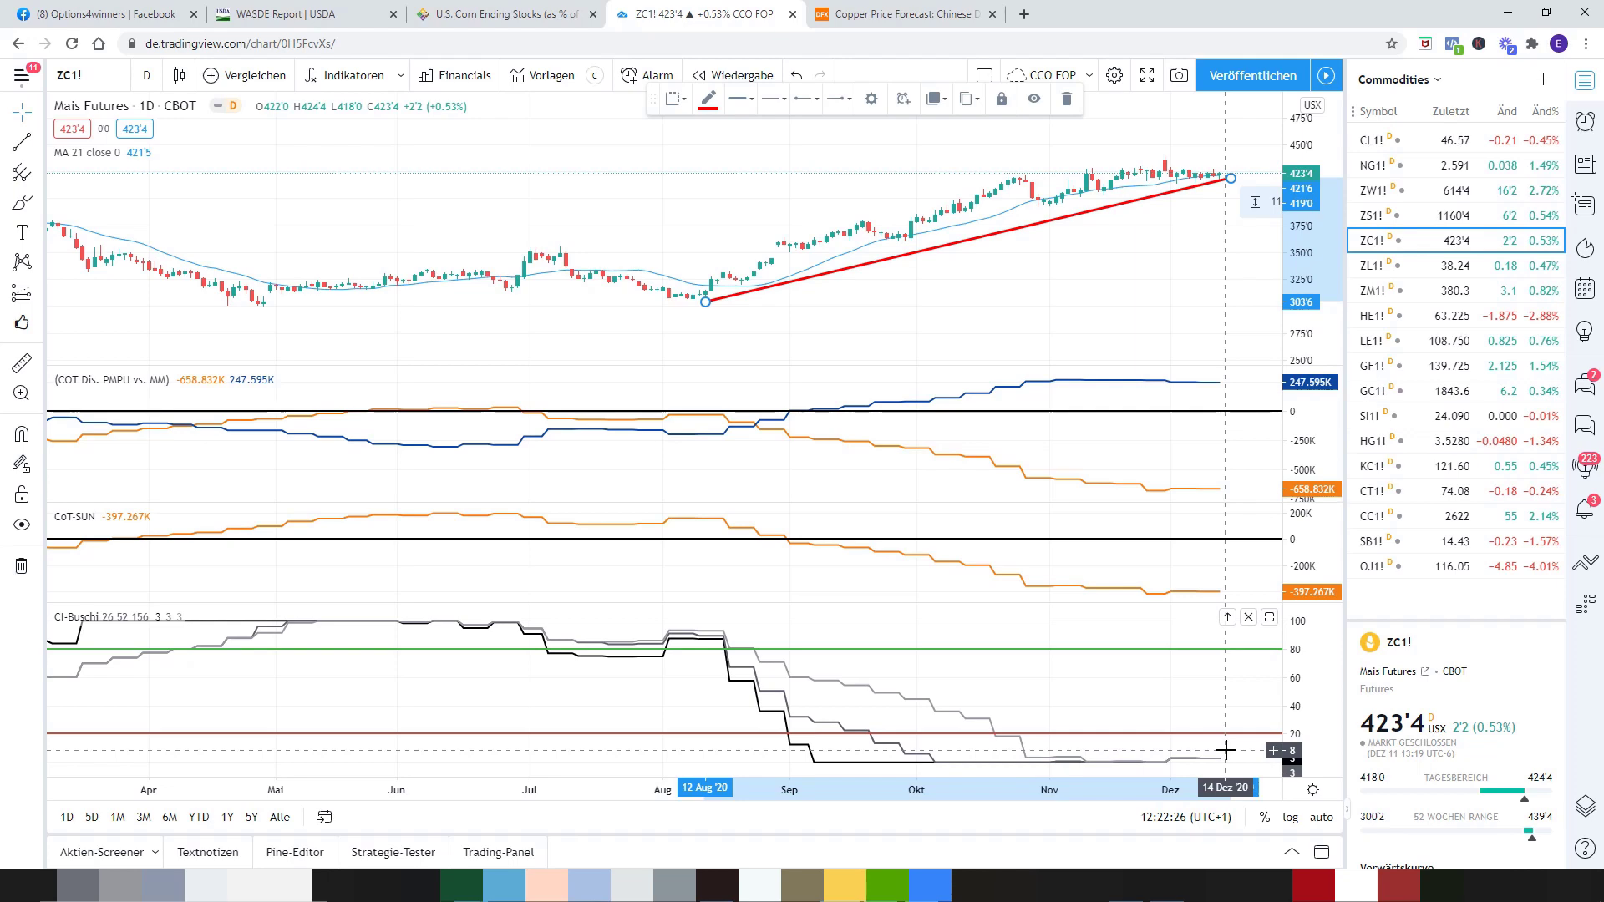
scroll(1210, 600, "down", 5)
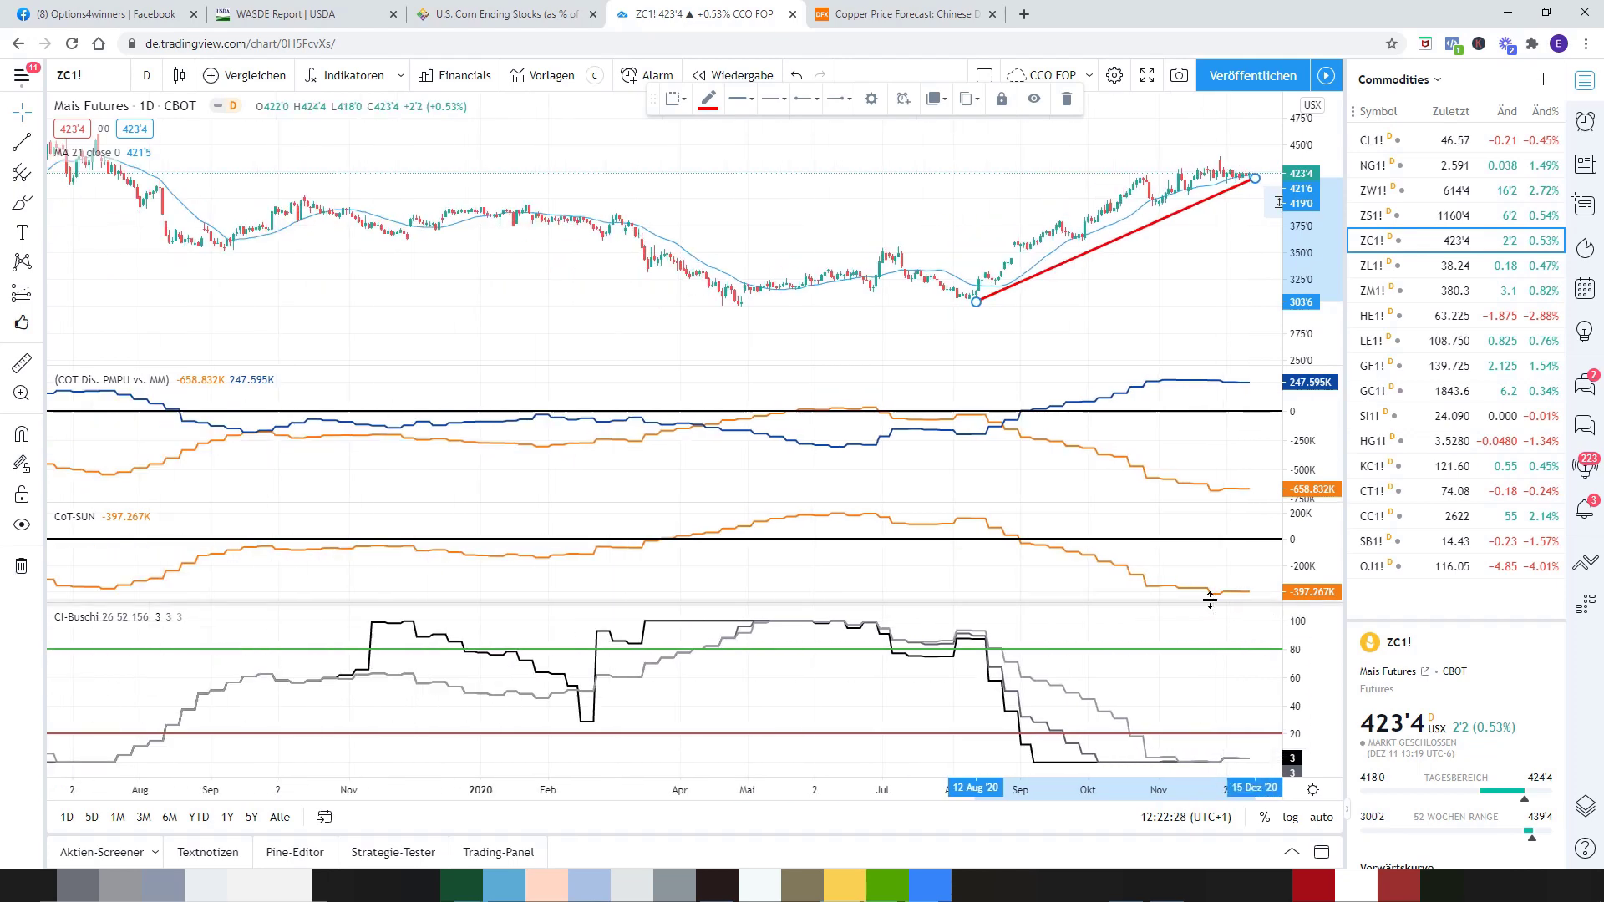
scroll(1210, 600, "down", 2)
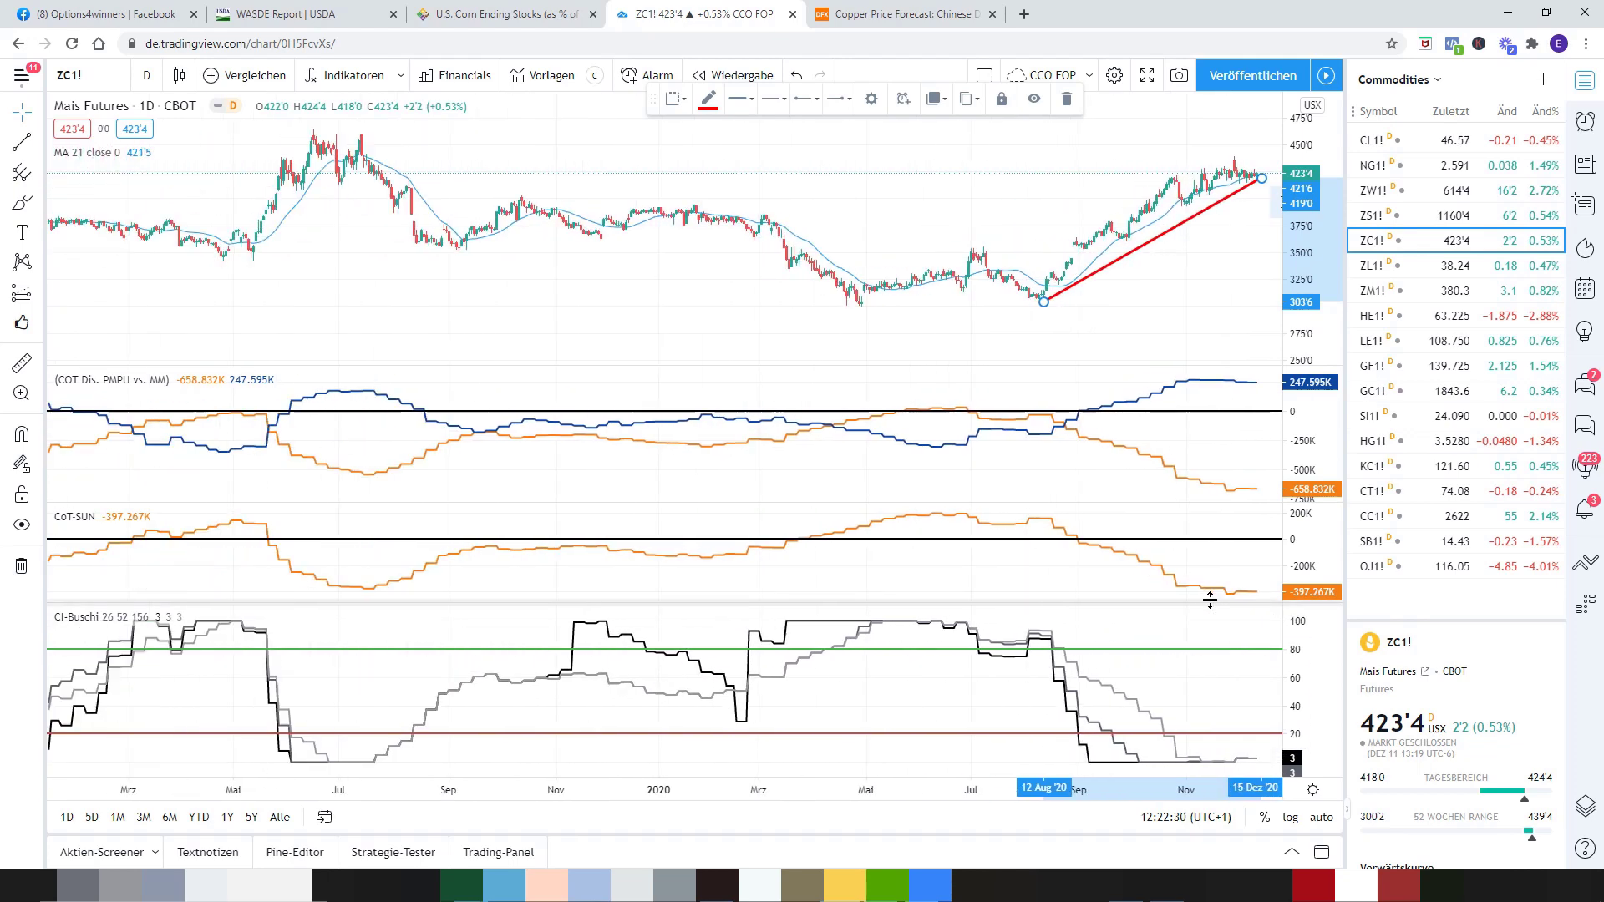
scroll(1220, 605, "up", 3)
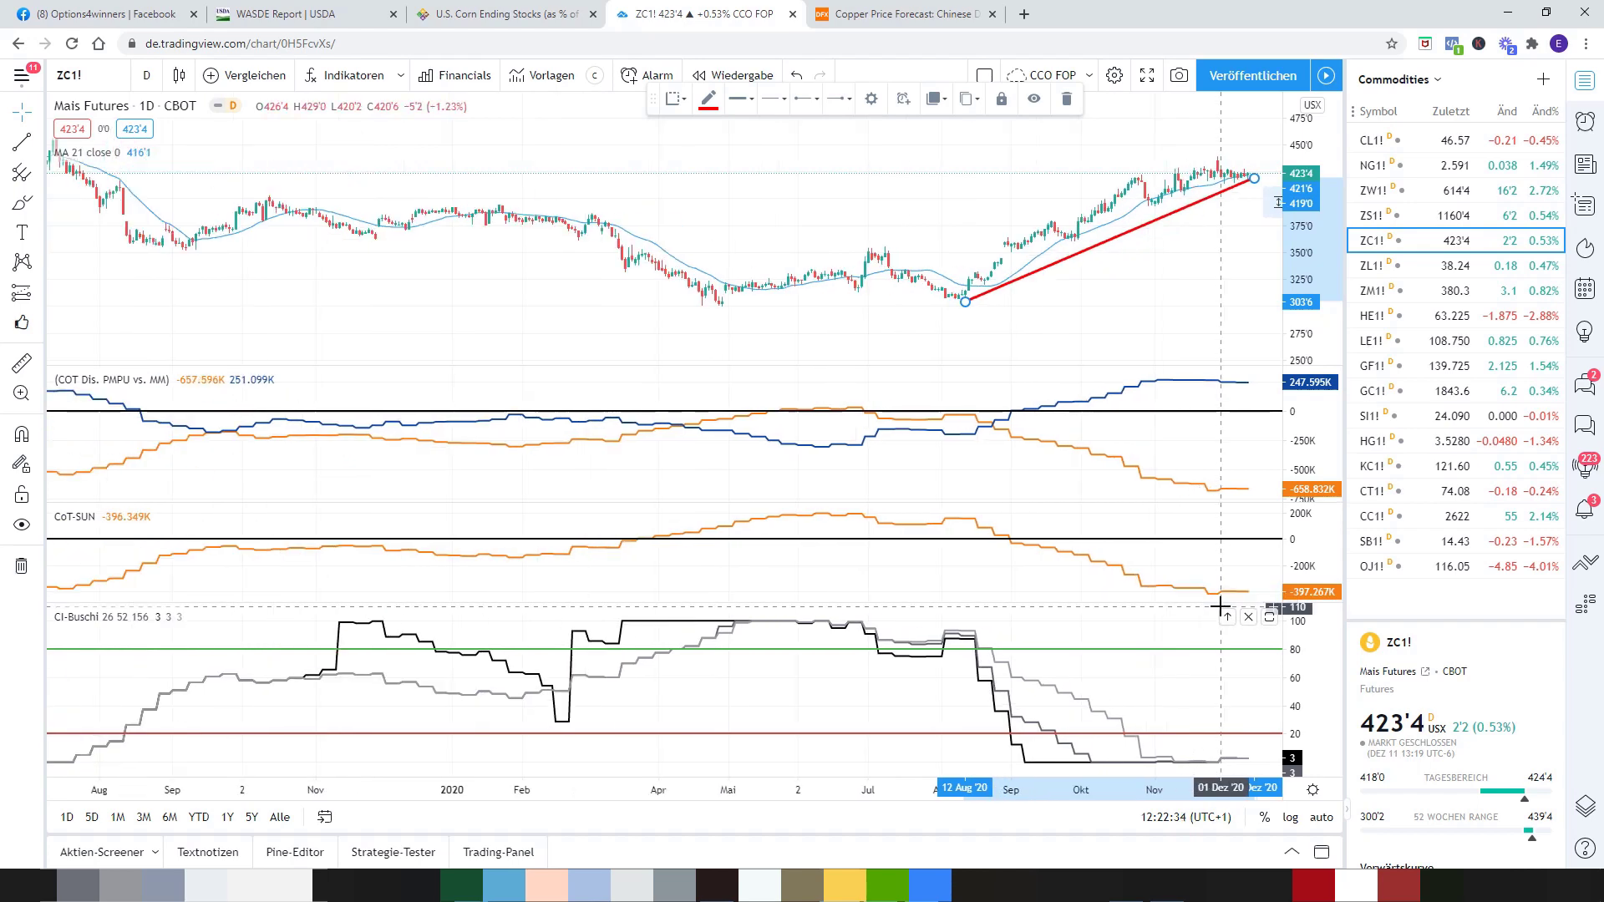
scroll(1220, 605, "up", 4)
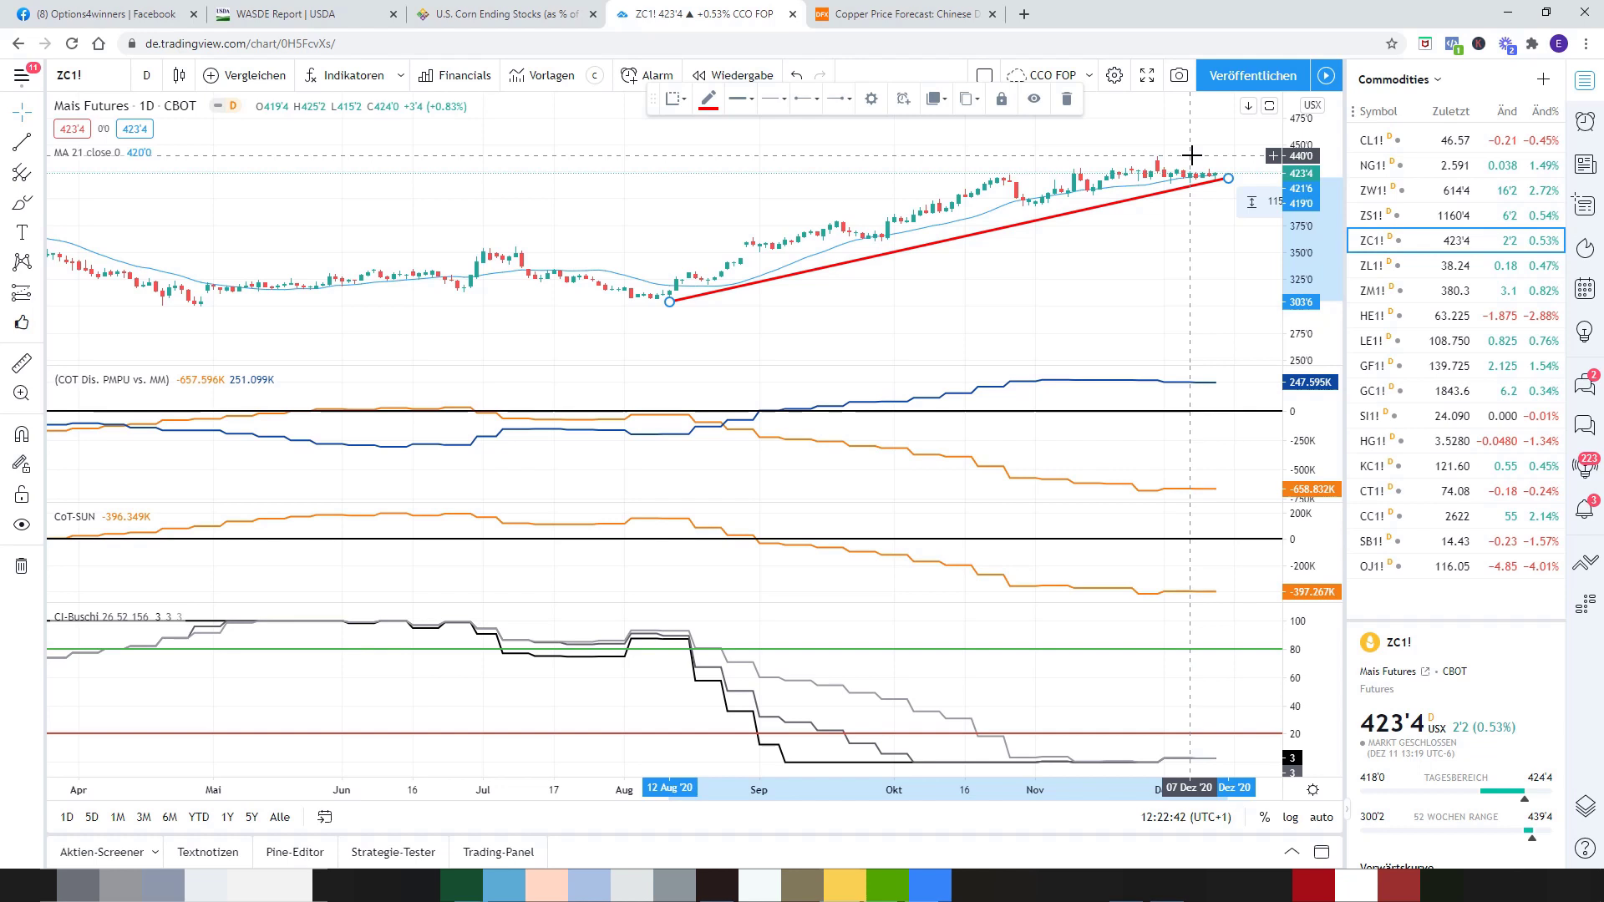
Deselect the trend line and inspect the mid-December 2020 area where the corn price approaches it.
left_click(1238, 186)
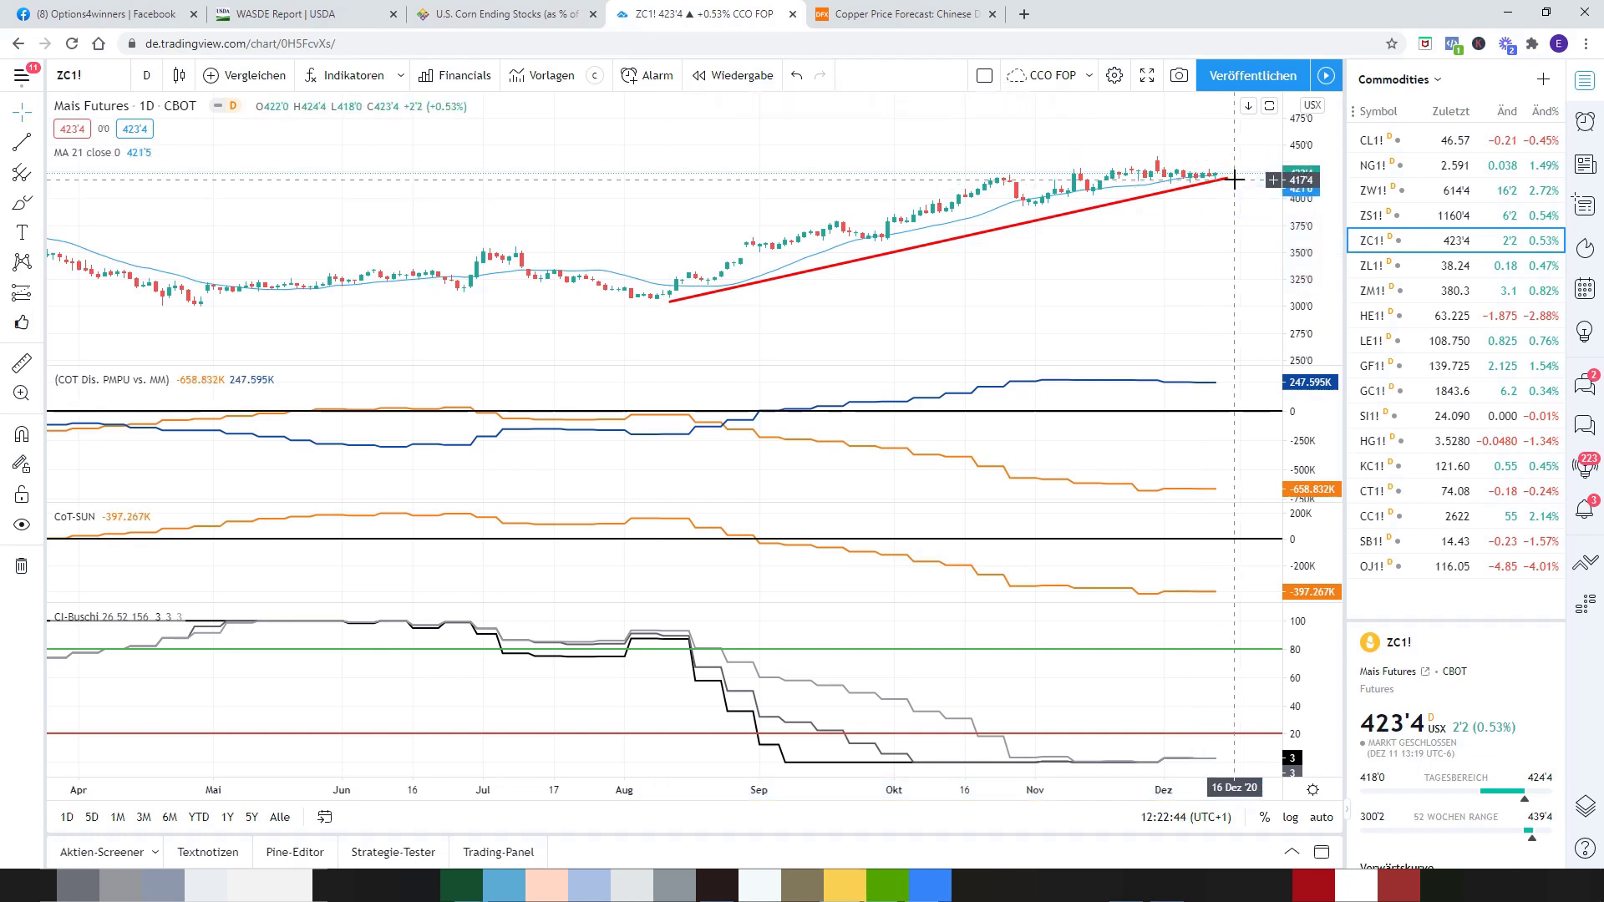
left_click_drag(1232, 183, 1029, 244)
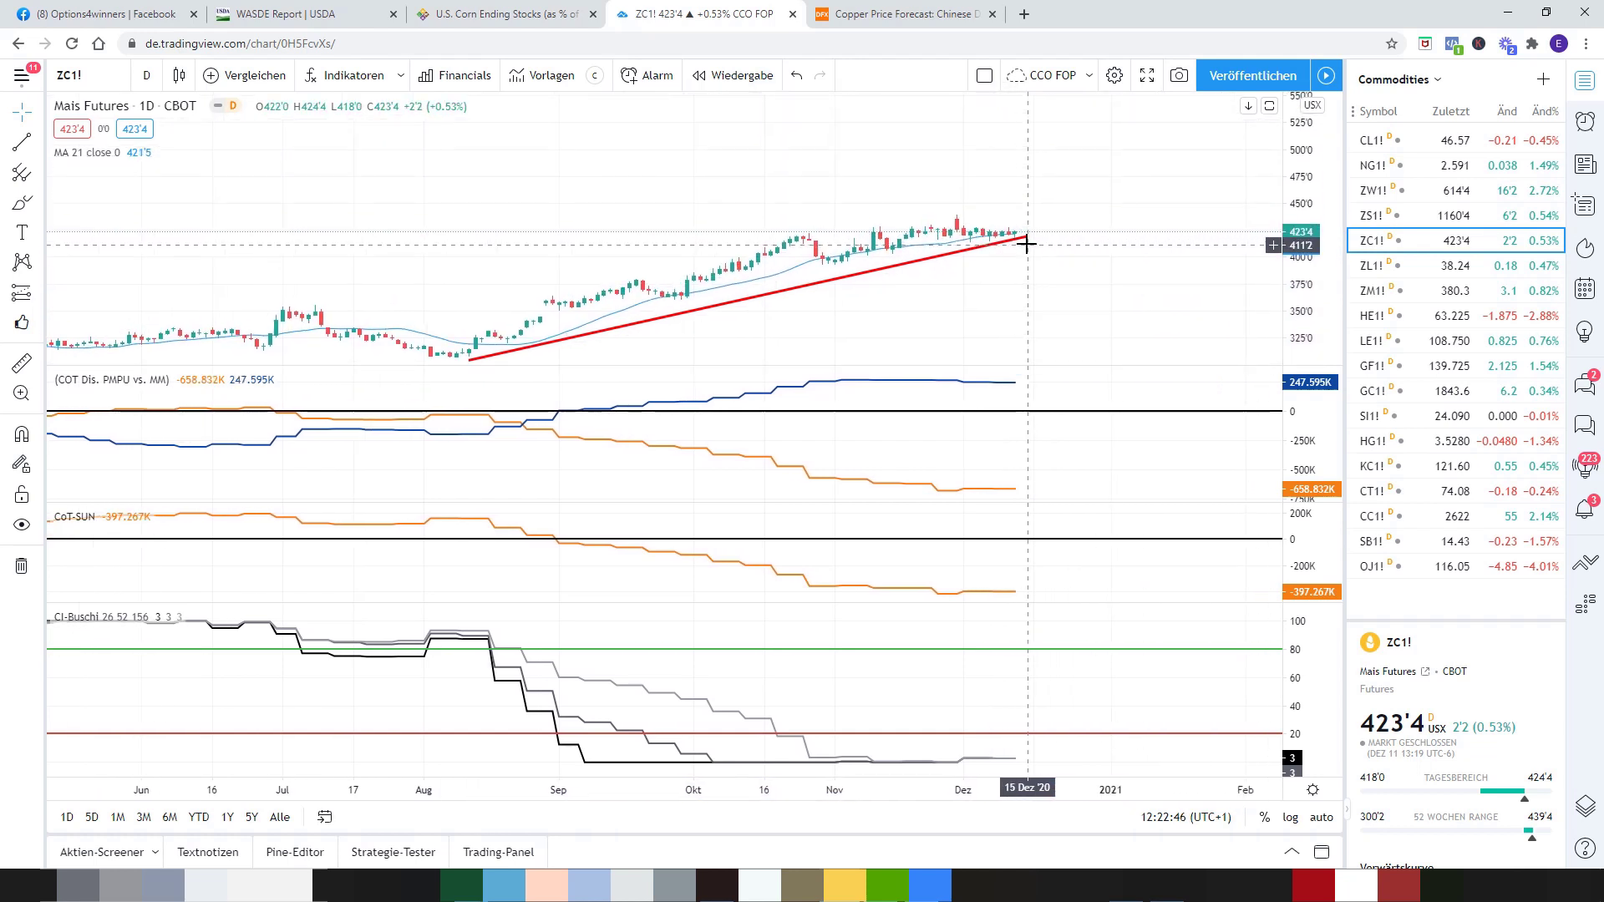
scroll(1034, 248, "down", 2)
scroll(1078, 244, "down", 3)
scroll(1131, 255, "up", 6)
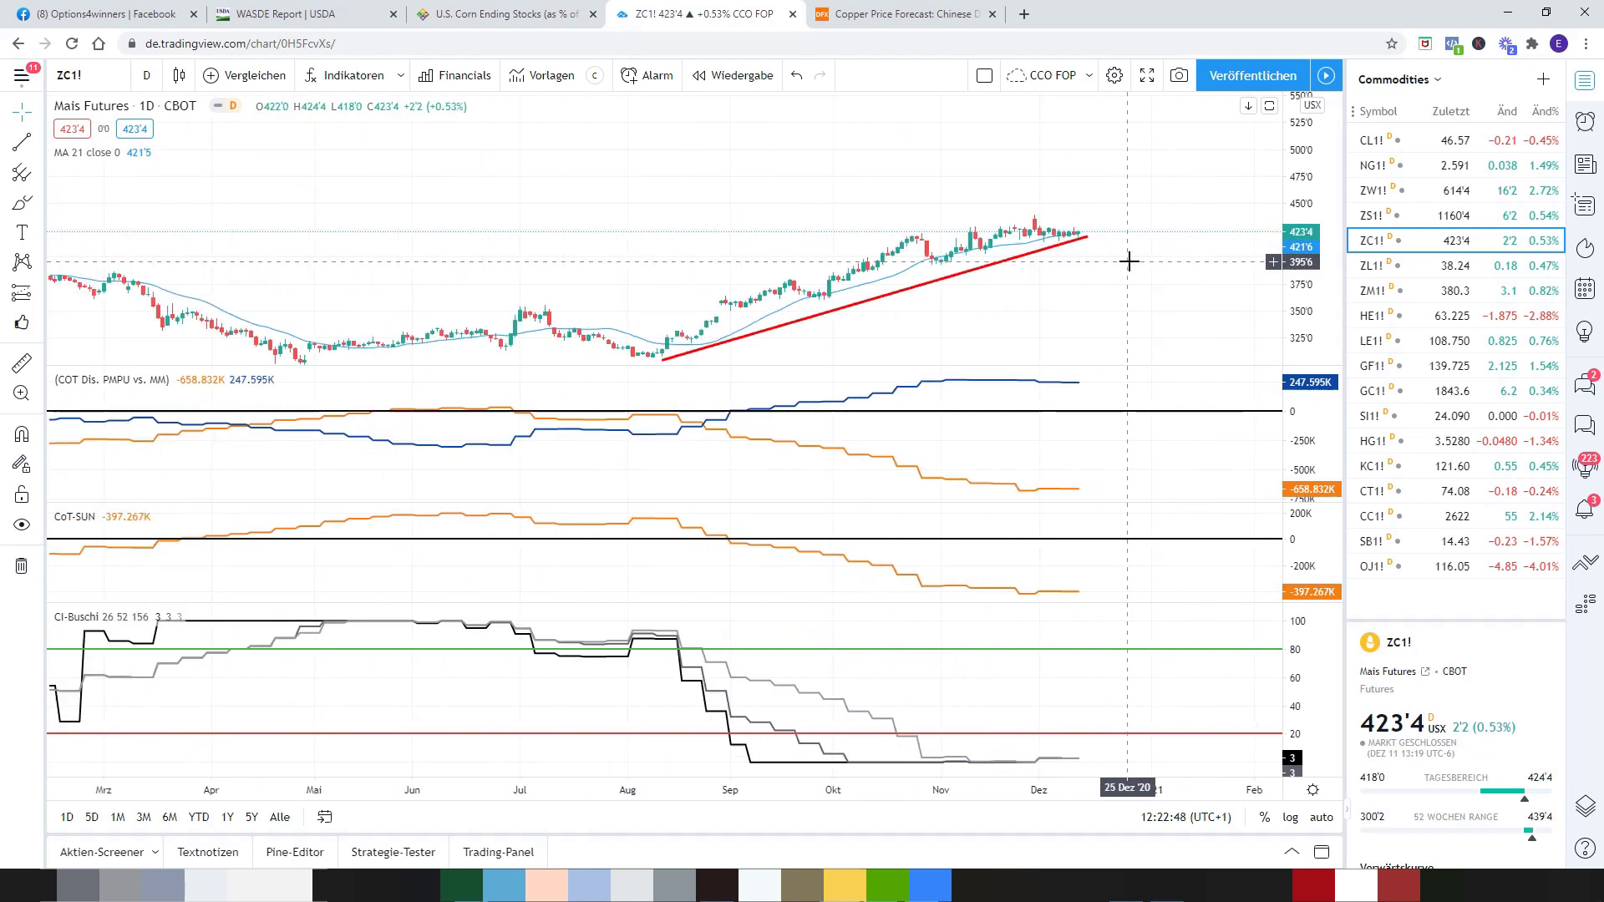
left_click_drag(824, 212, 919, 157)
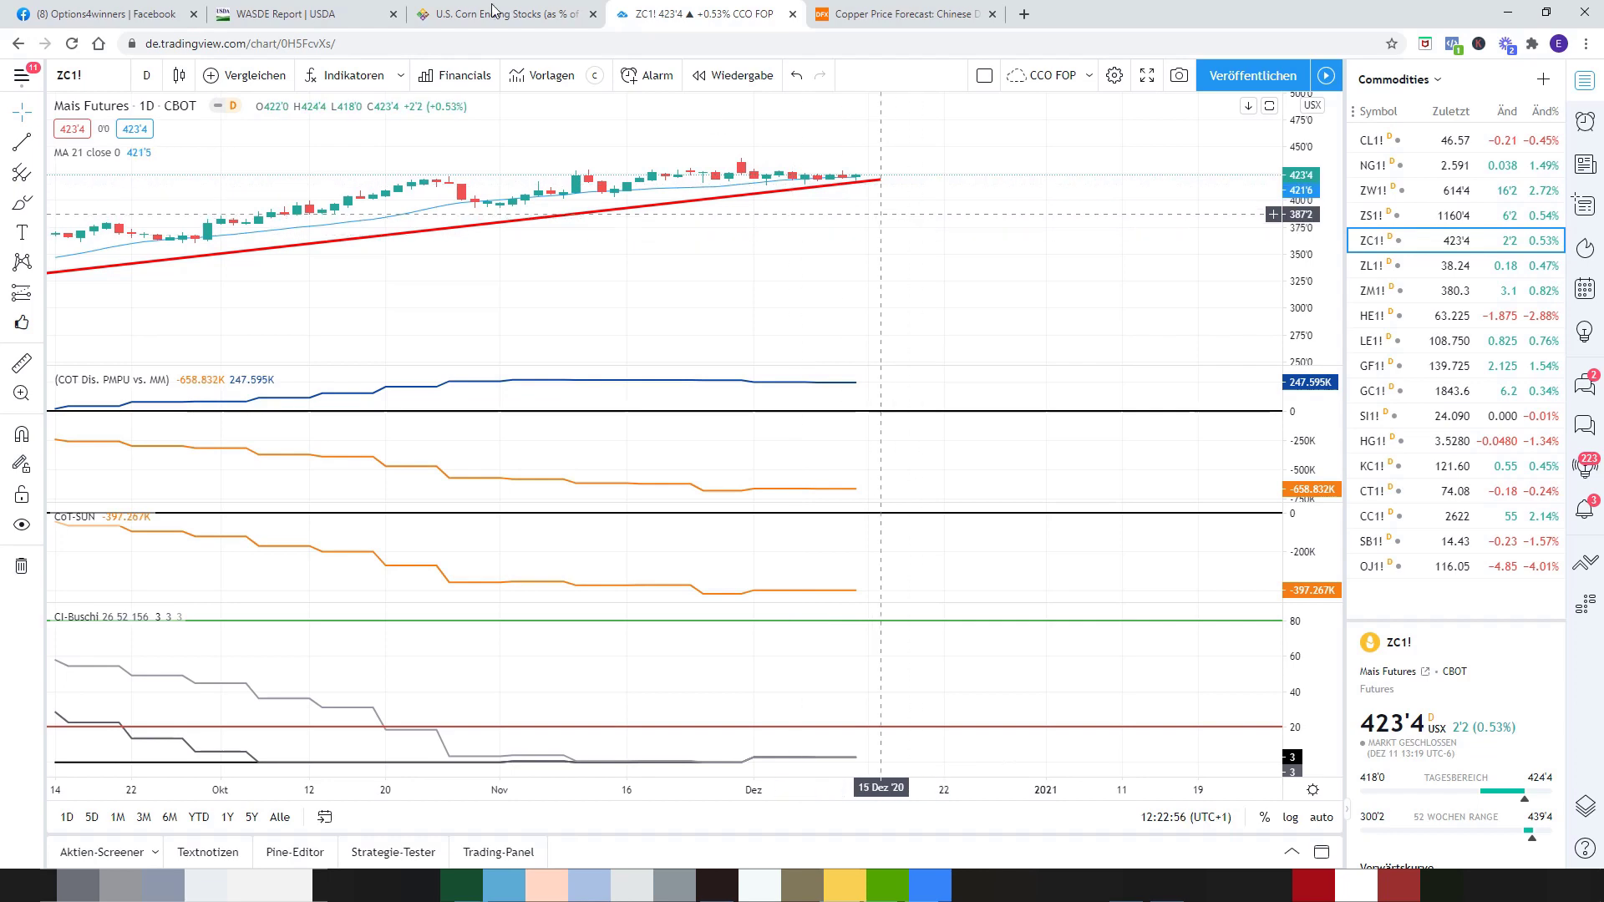
Show the USDA WASDE Report page and look over its December 2020 and November 2020 report downloads.
left_click(284, 14)
scroll(1311, 456, "up", 6)
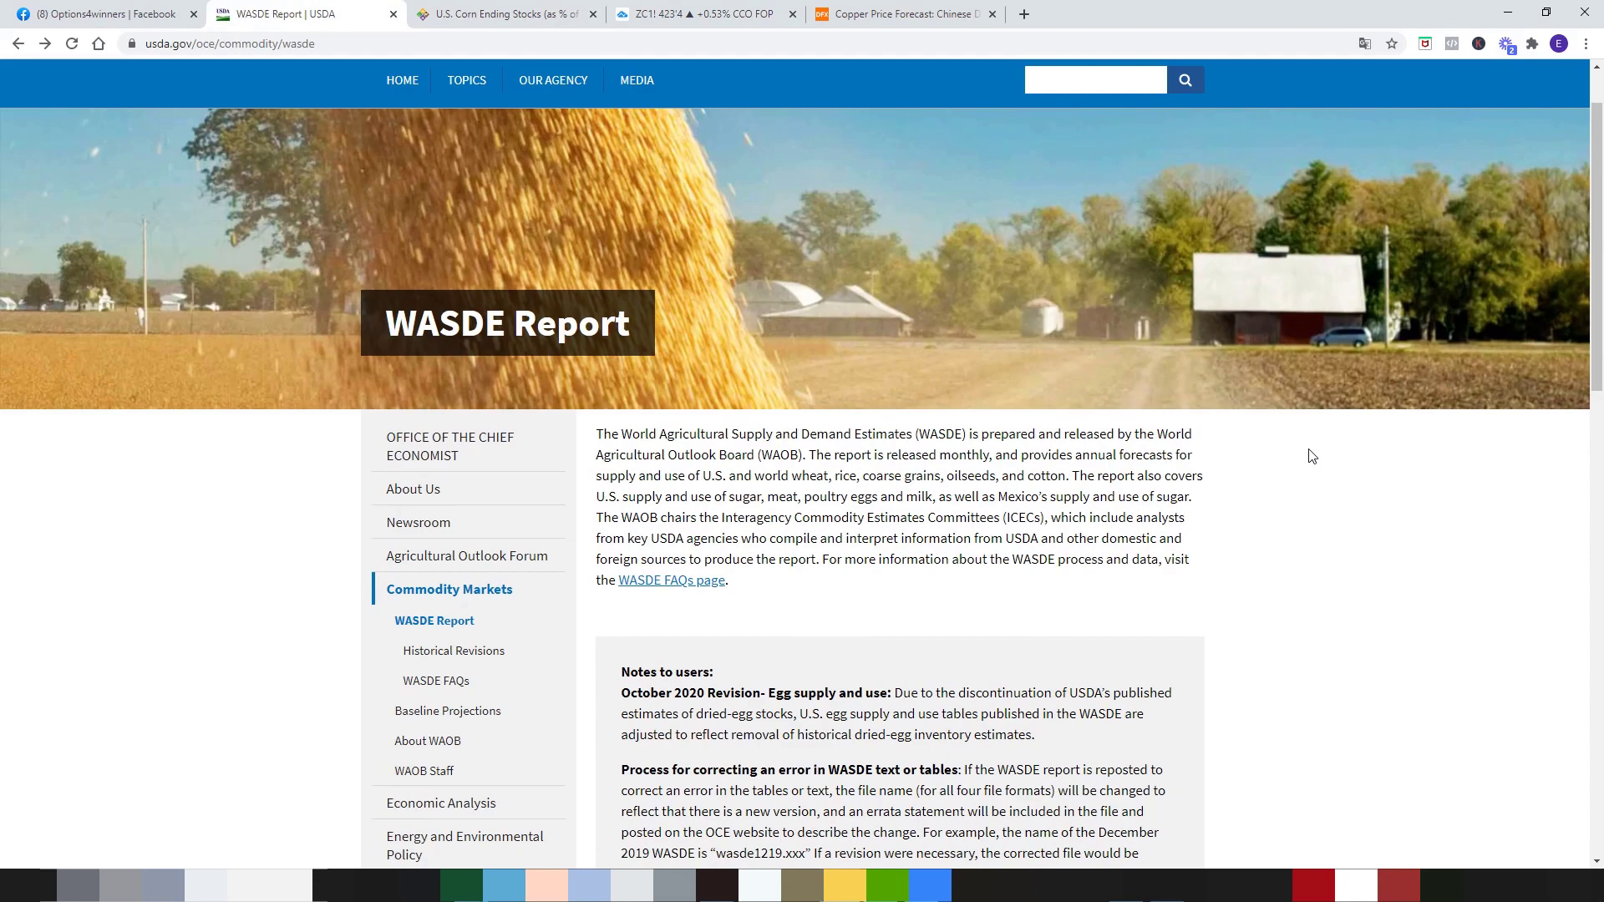
scroll(1311, 456, "down", 6)
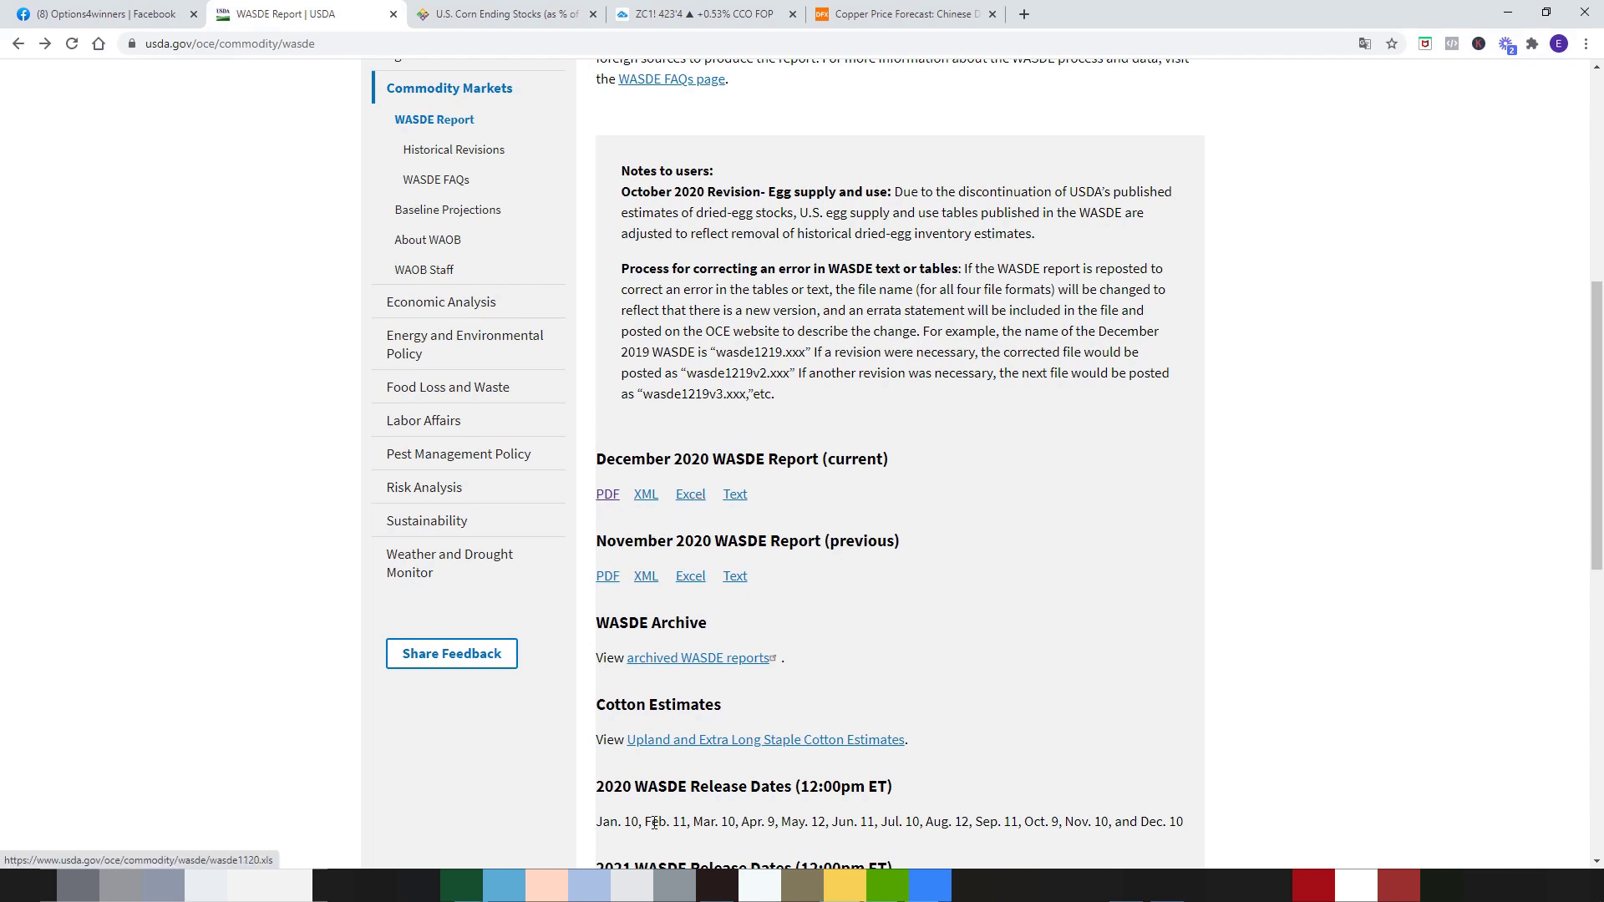
Switch to the wasde1220 workbook in Excel, maximize it and translate the world 2020/21 consumption paragraph in A7 into German.
mouse_move(461, 886)
left_click(473, 814)
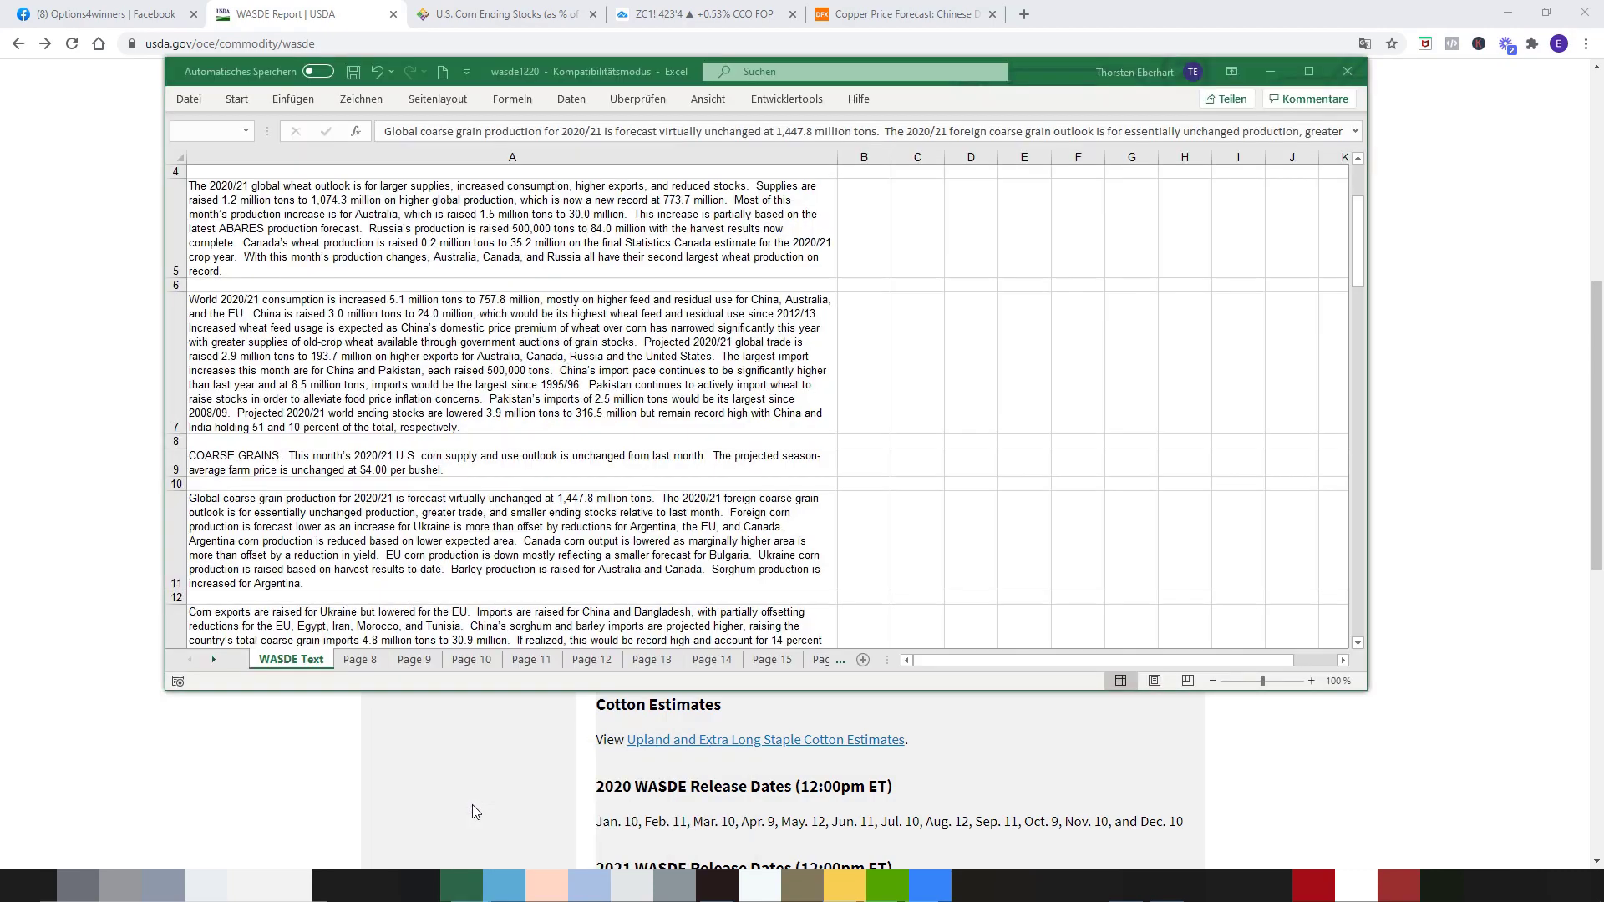
left_click(1307, 75)
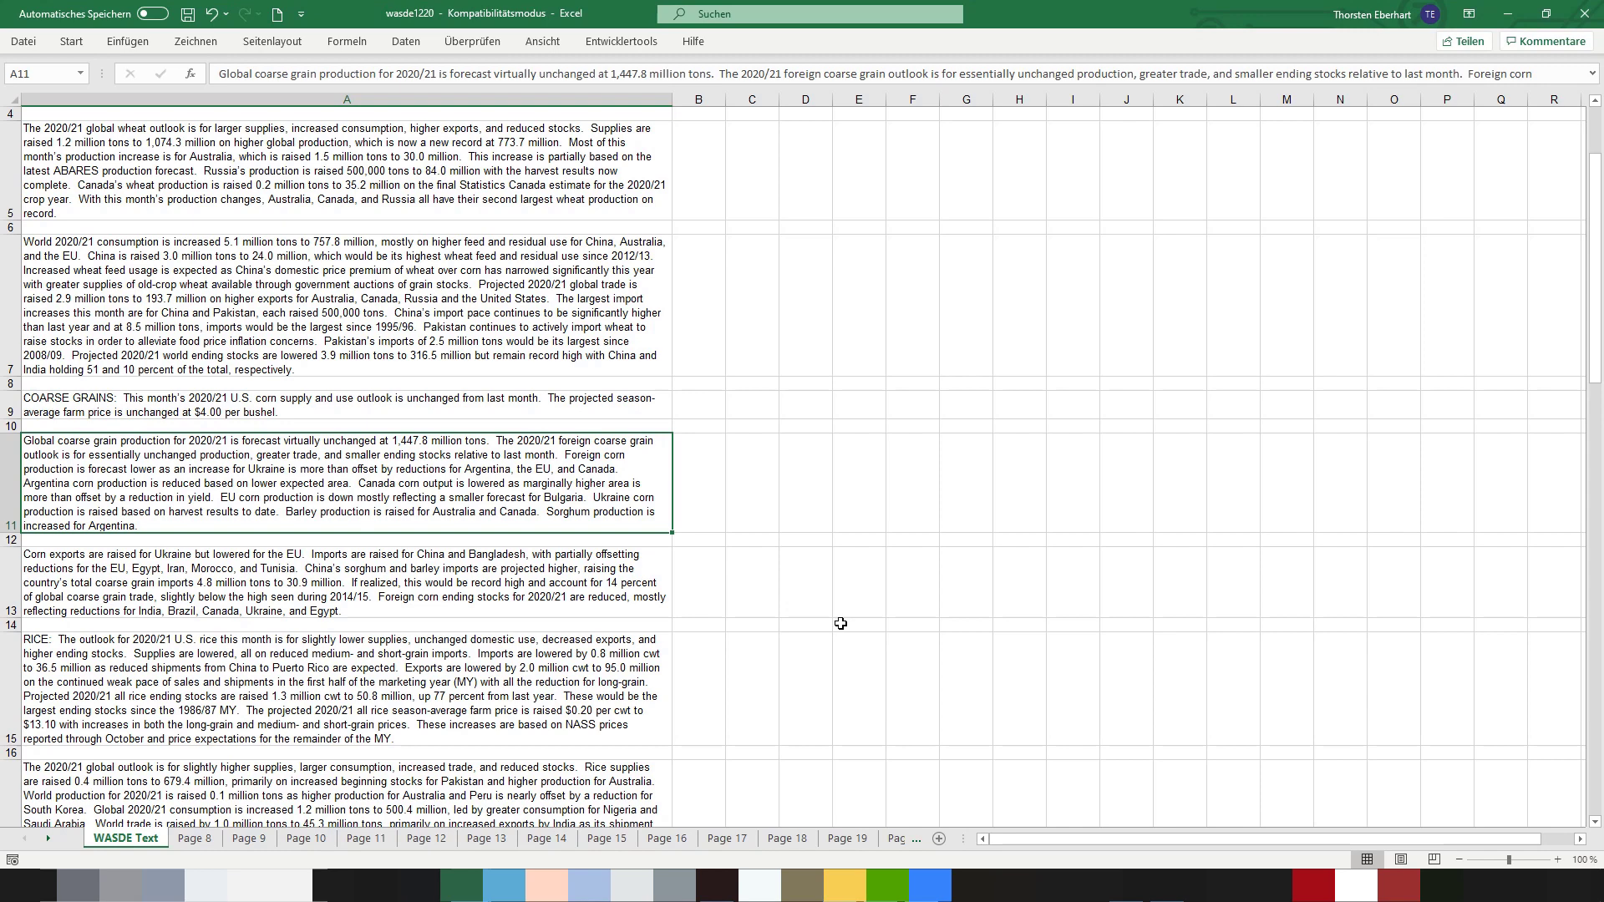
right_click(254, 285)
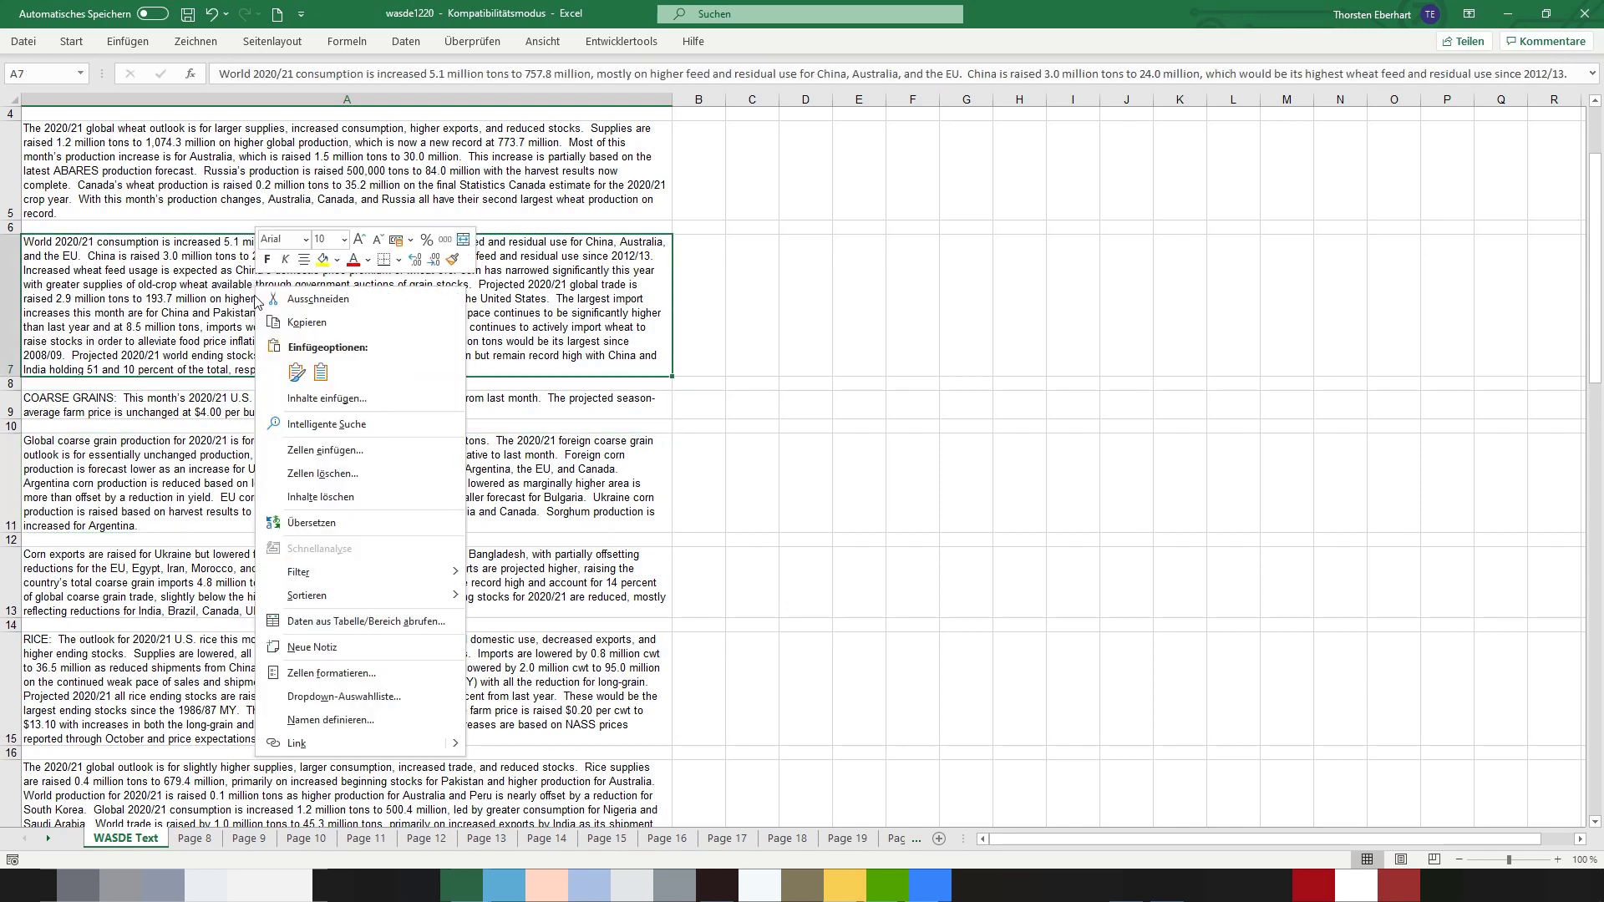
left_click(311, 523)
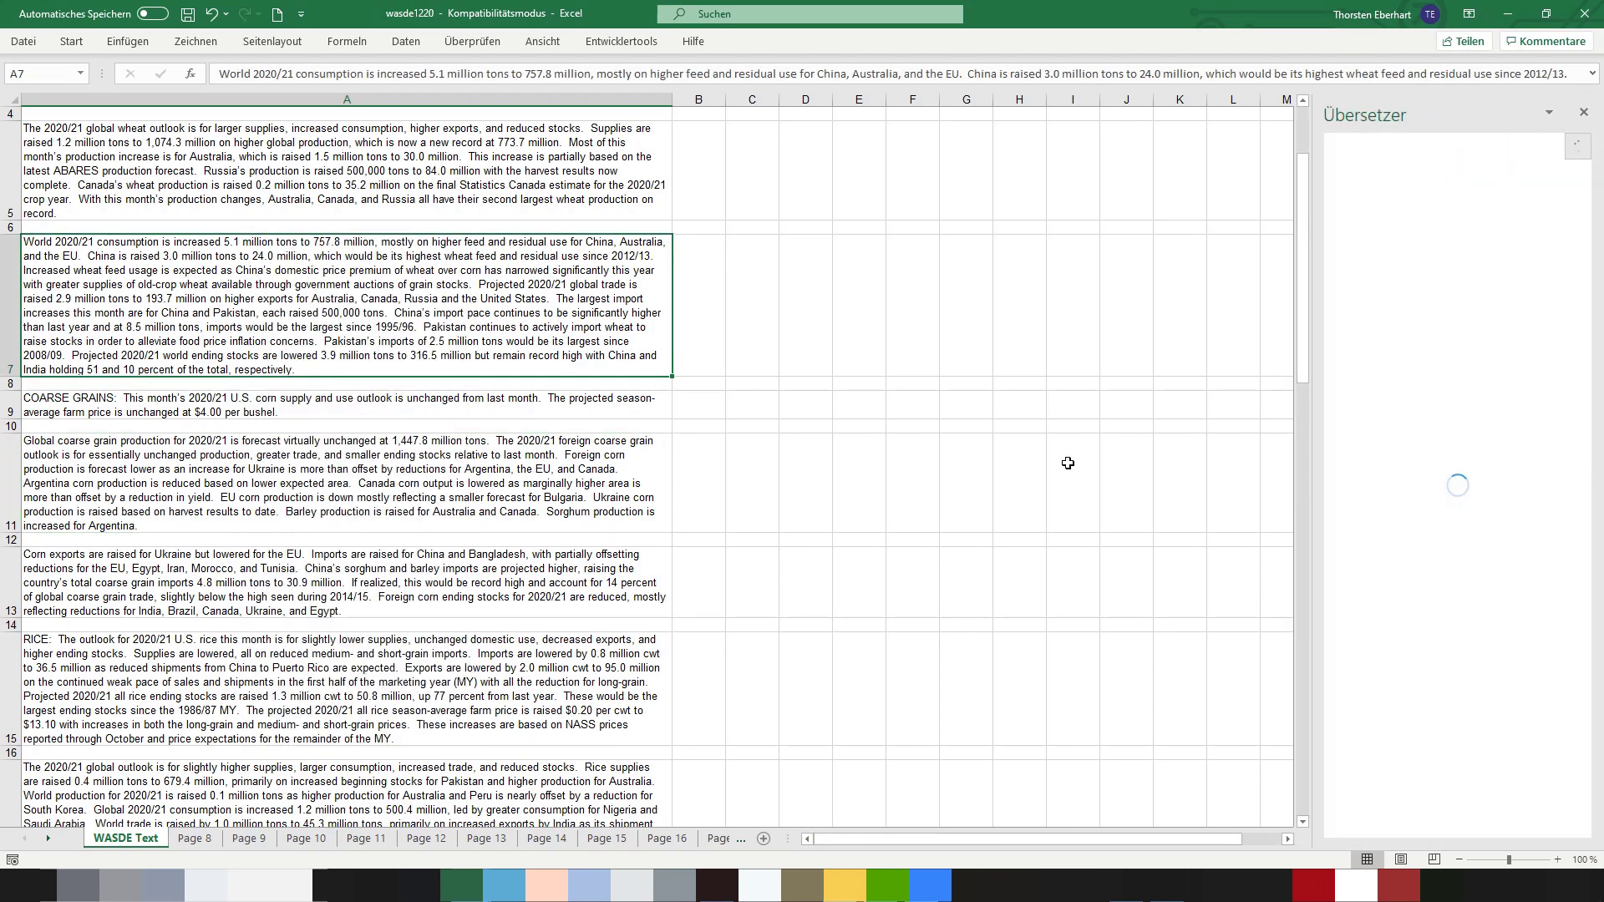
scroll(1571, 360, "down", 4)
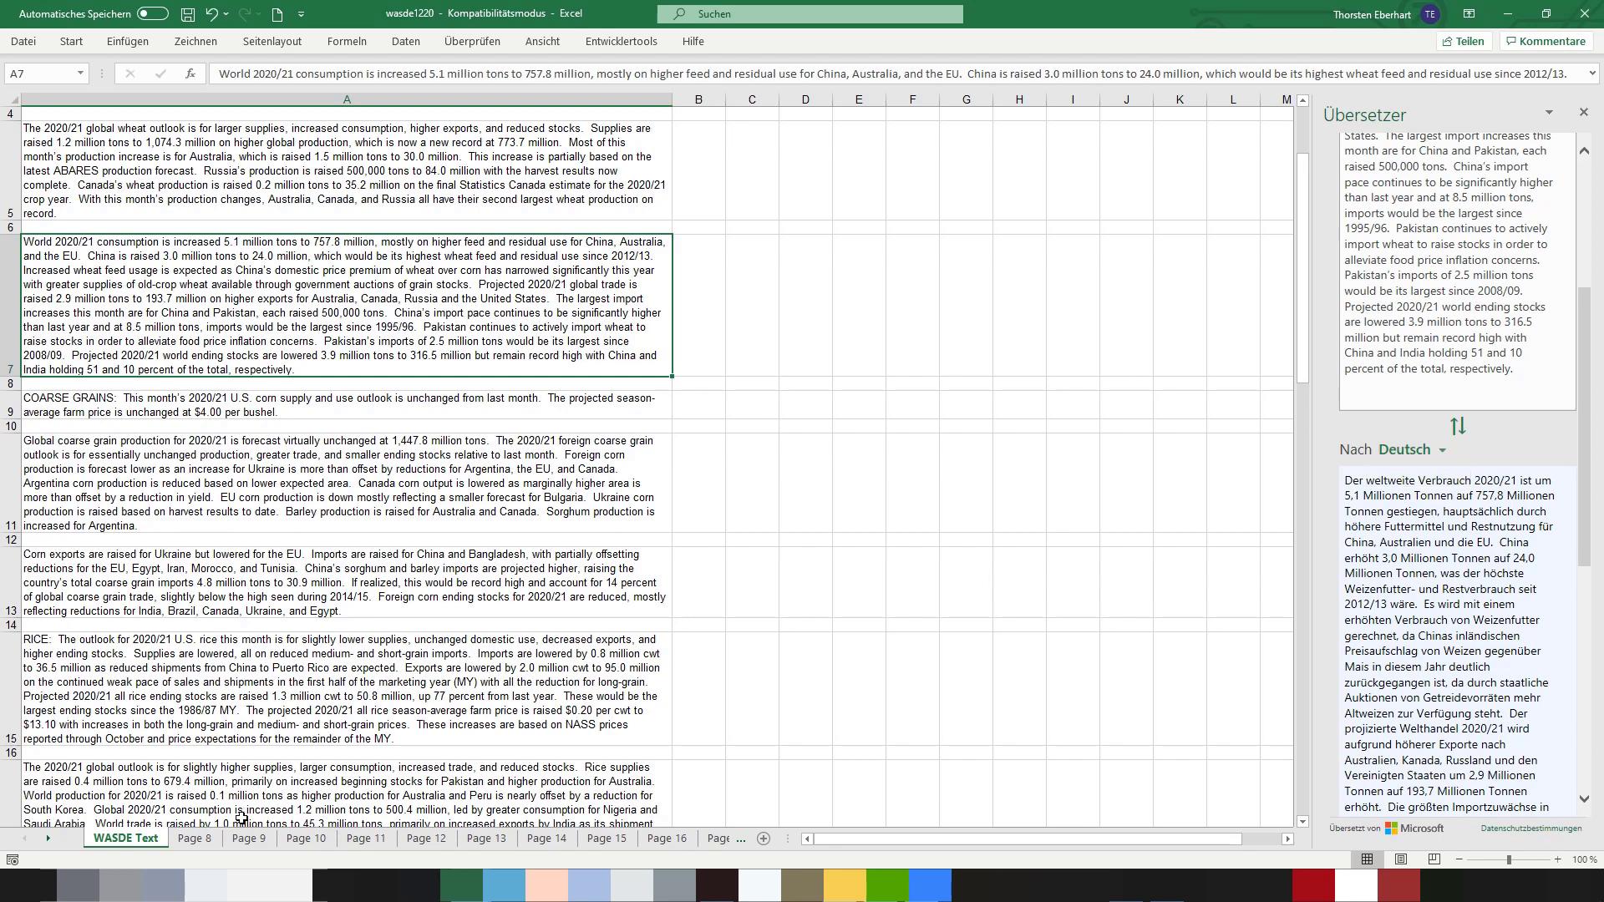
Look through the wasde1220 workbook's sheets from Page 8 to Page 12 and return to the WASDE Text sheet.
left_click(209, 842)
left_click(249, 841)
left_click(305, 842)
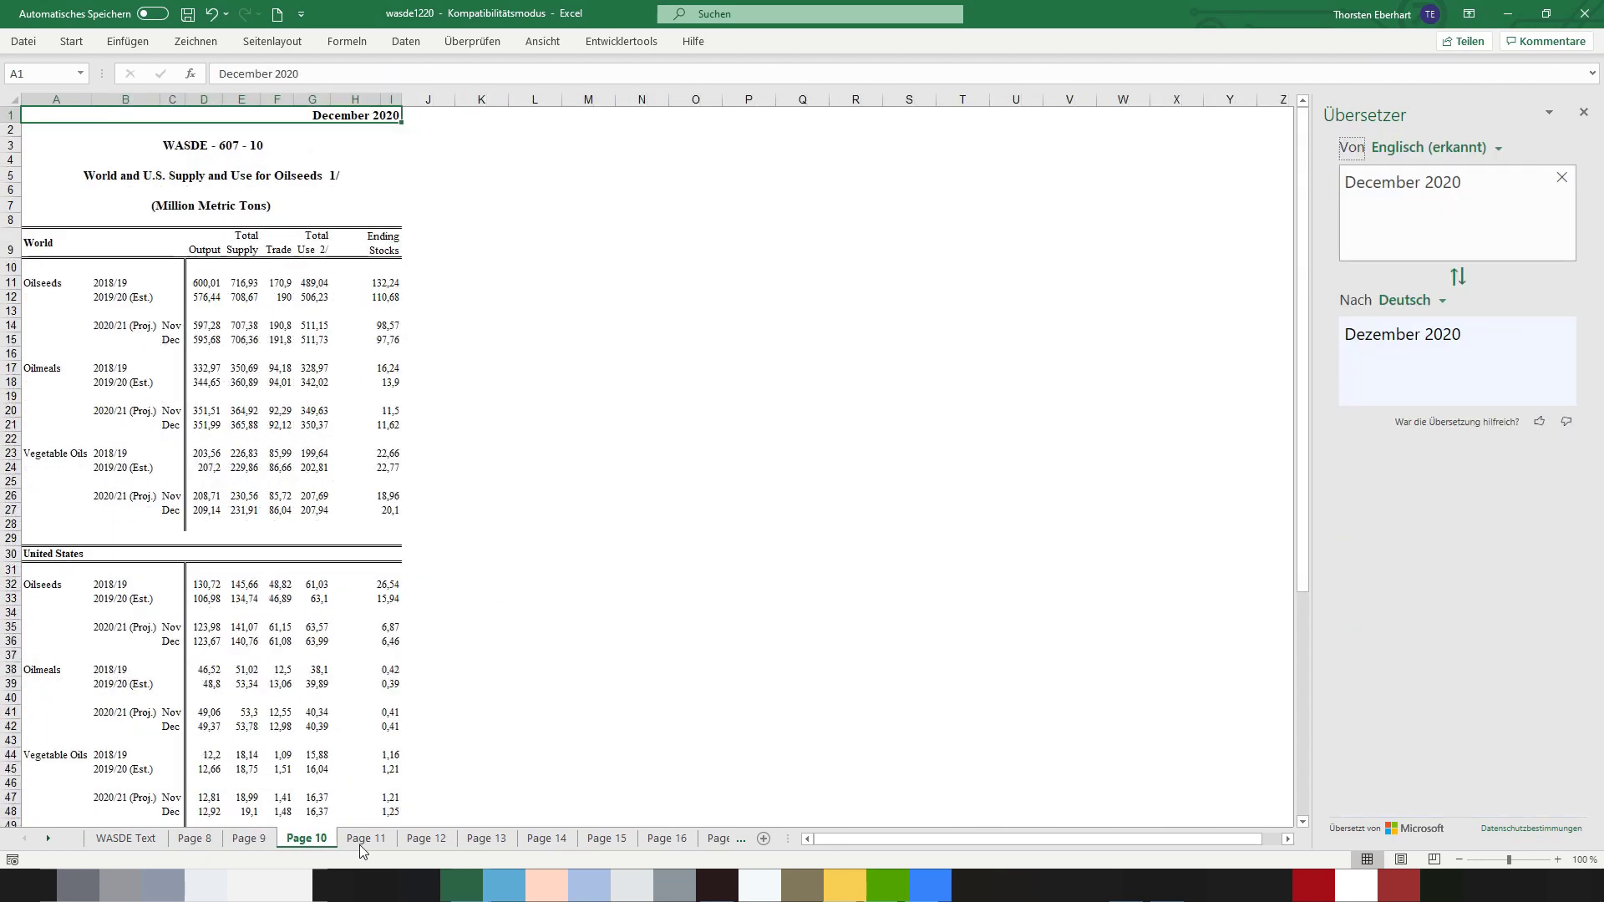
left_click(363, 844)
left_click(430, 843)
left_click(365, 840)
left_click(305, 840)
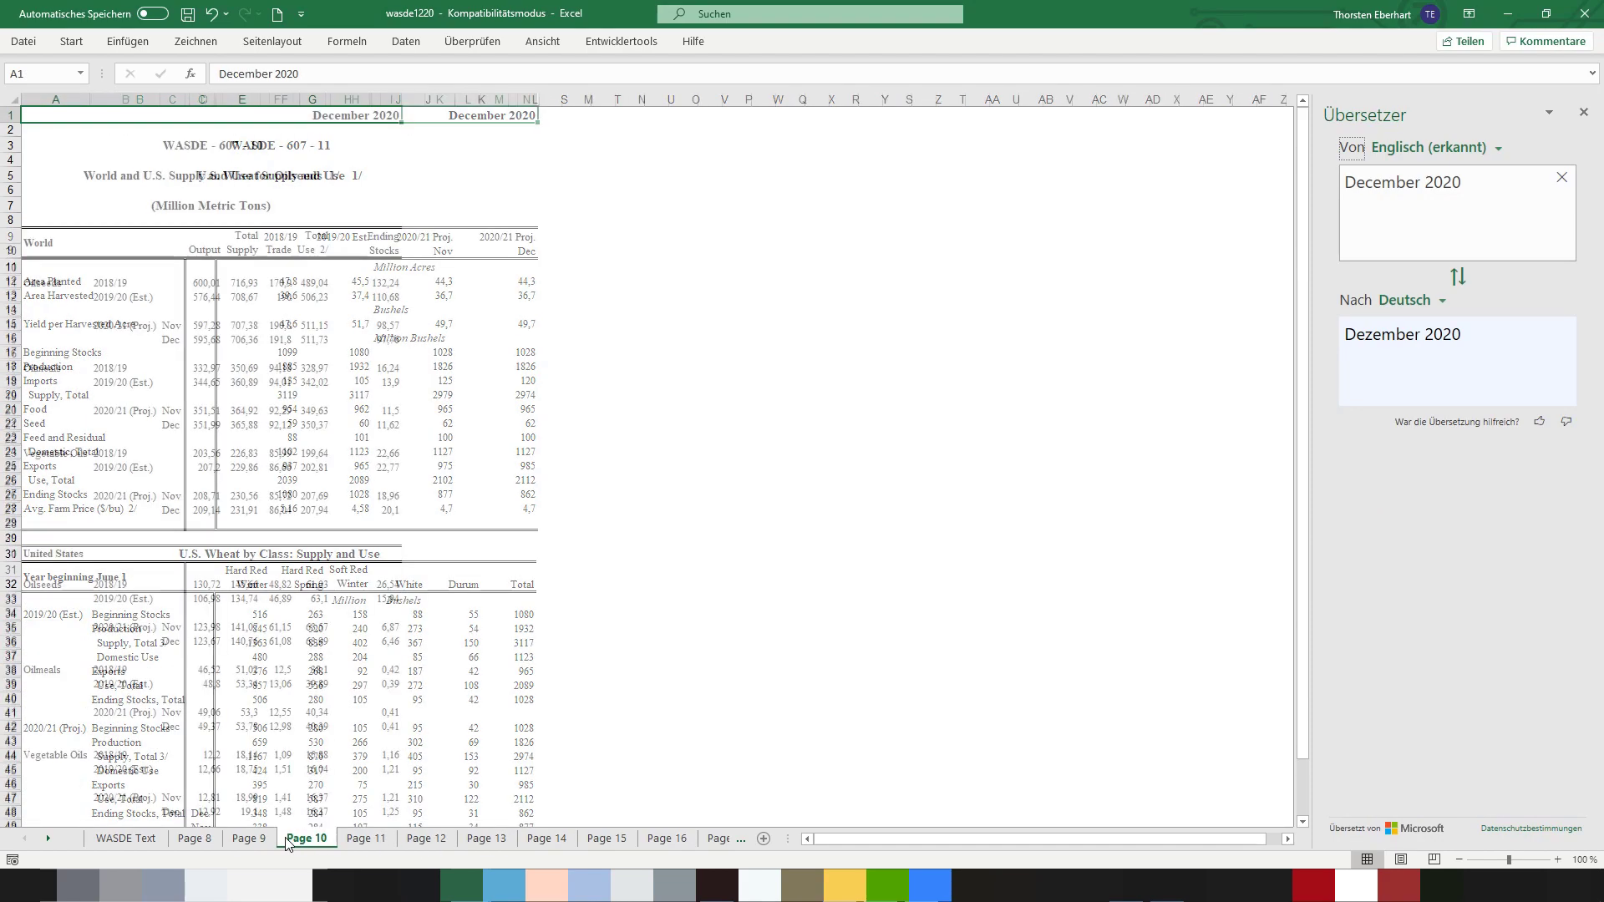
left_click(249, 841)
left_click(195, 840)
left_click(142, 844)
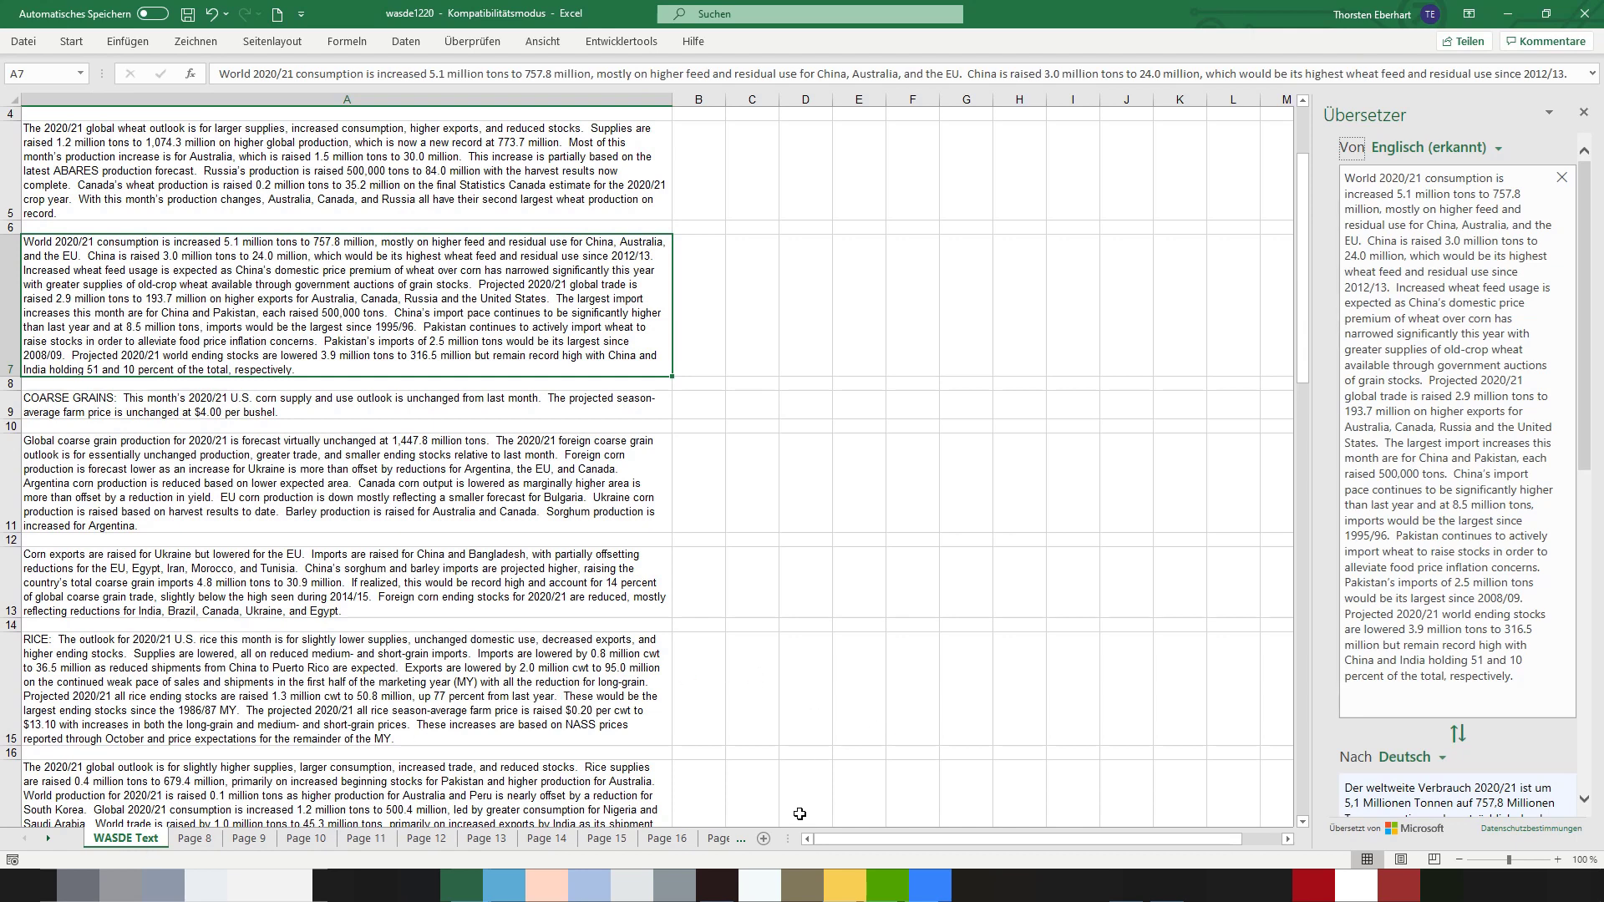
Switch to the AgManager site in the browser and go to the Spreadsheets with WASDE data section of Grain Supply and Demand (WASDE).
key("alt+Tab")
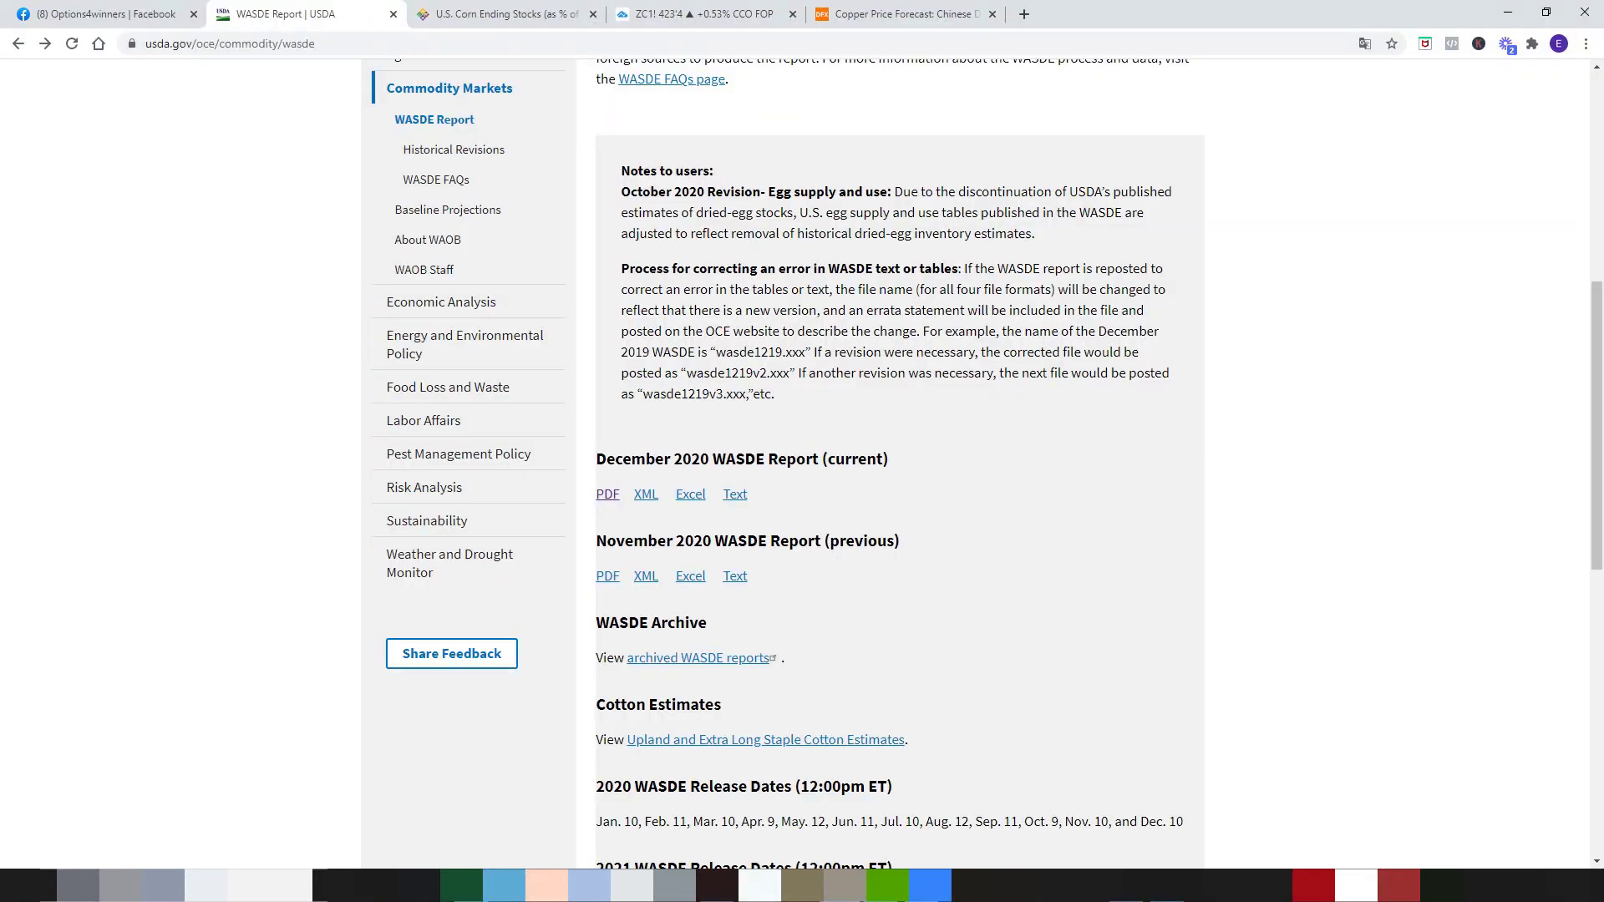
left_click(520, 16)
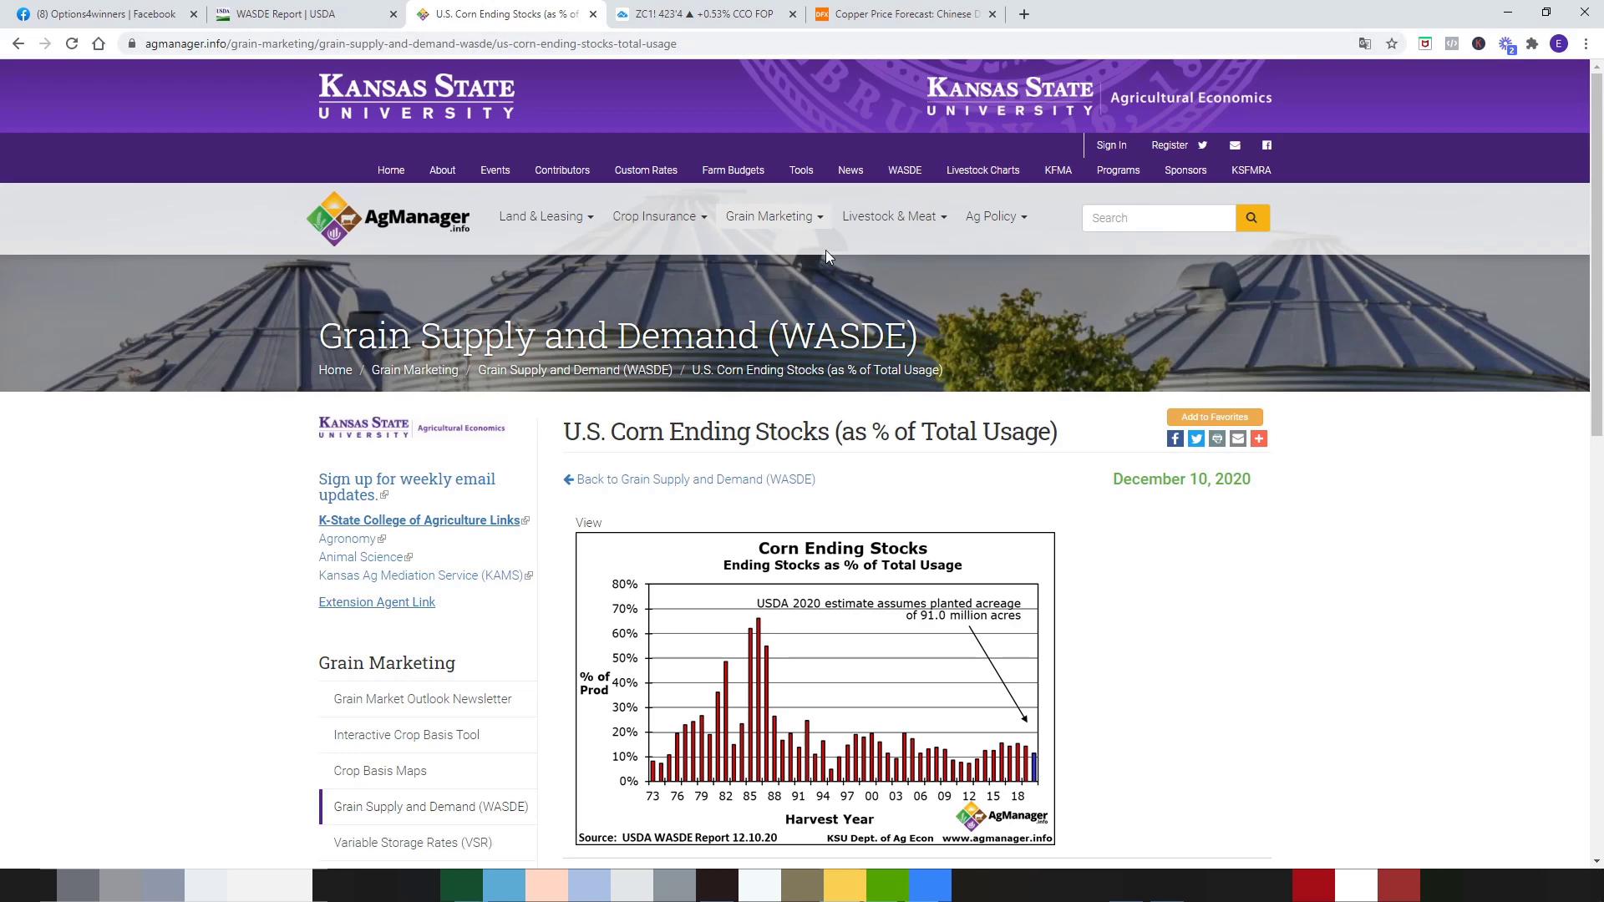
left_click(656, 489)
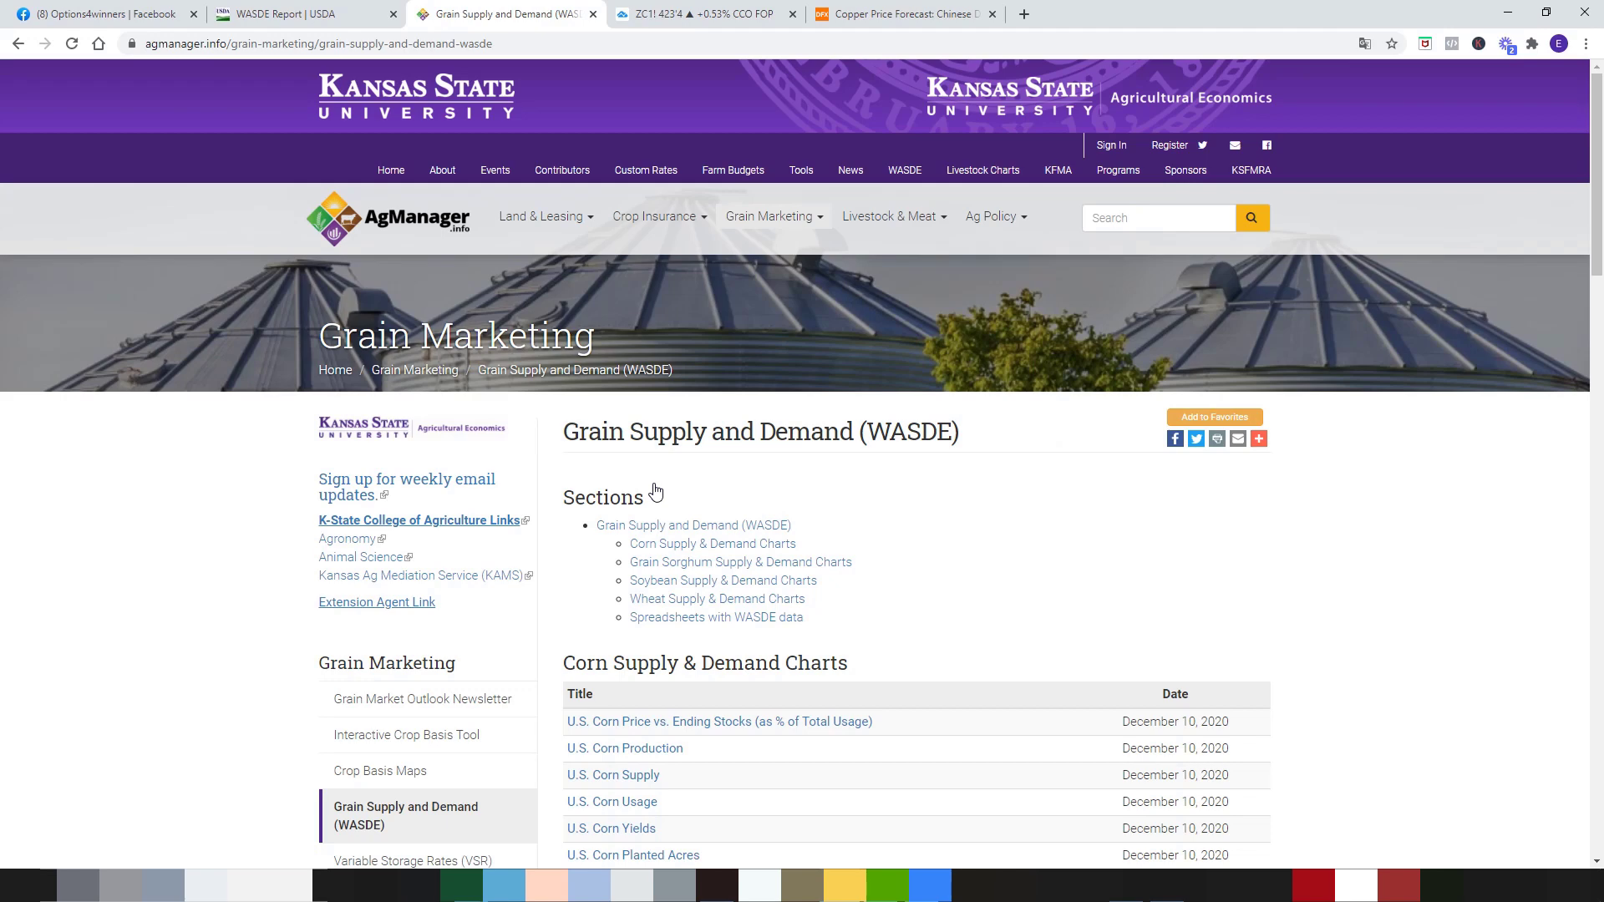
scroll(1308, 765, "down", 3)
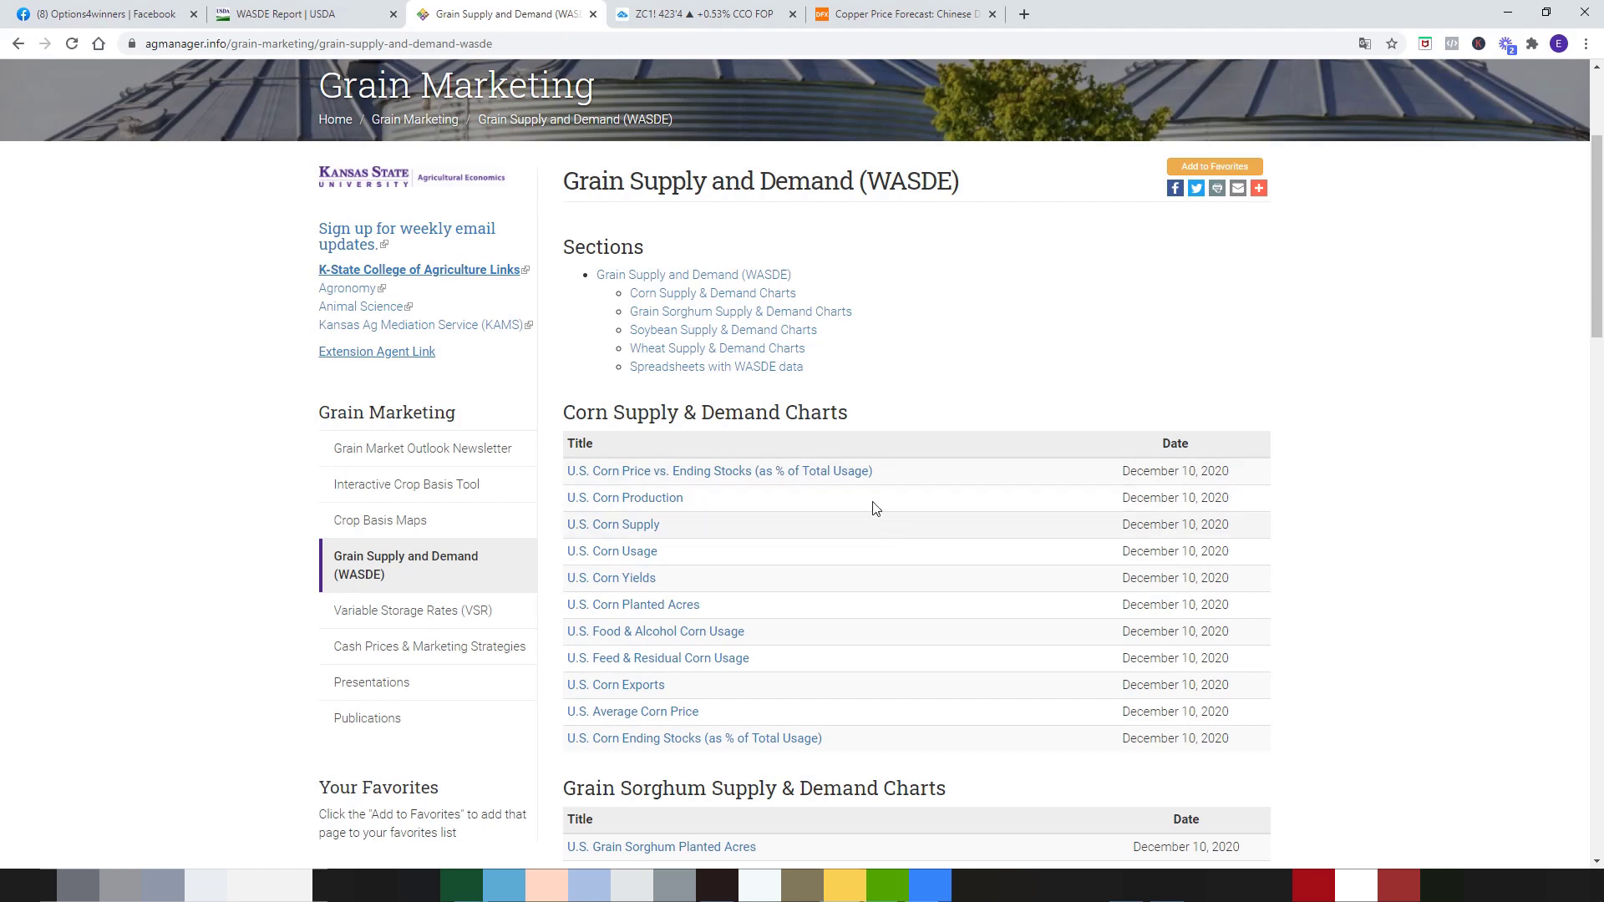
left_click(739, 367)
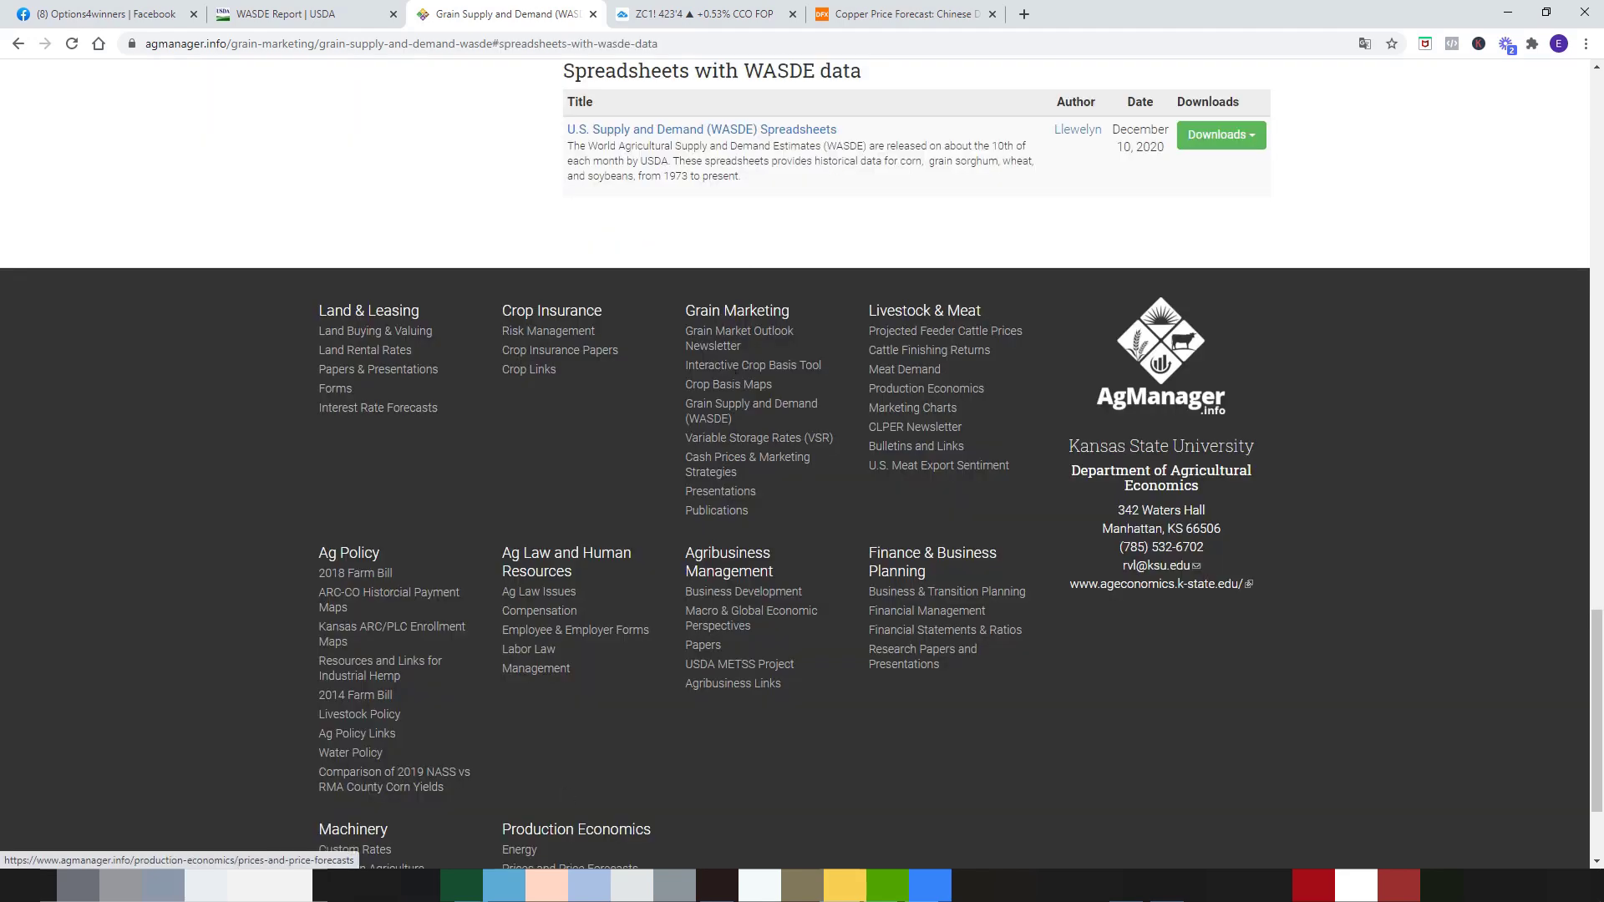
Switch to the CornSupplyDemand workbook in Excel and examine the corn supply, usage and ending stocks on the Annual Raw Data sheet.
mouse_move(462, 885)
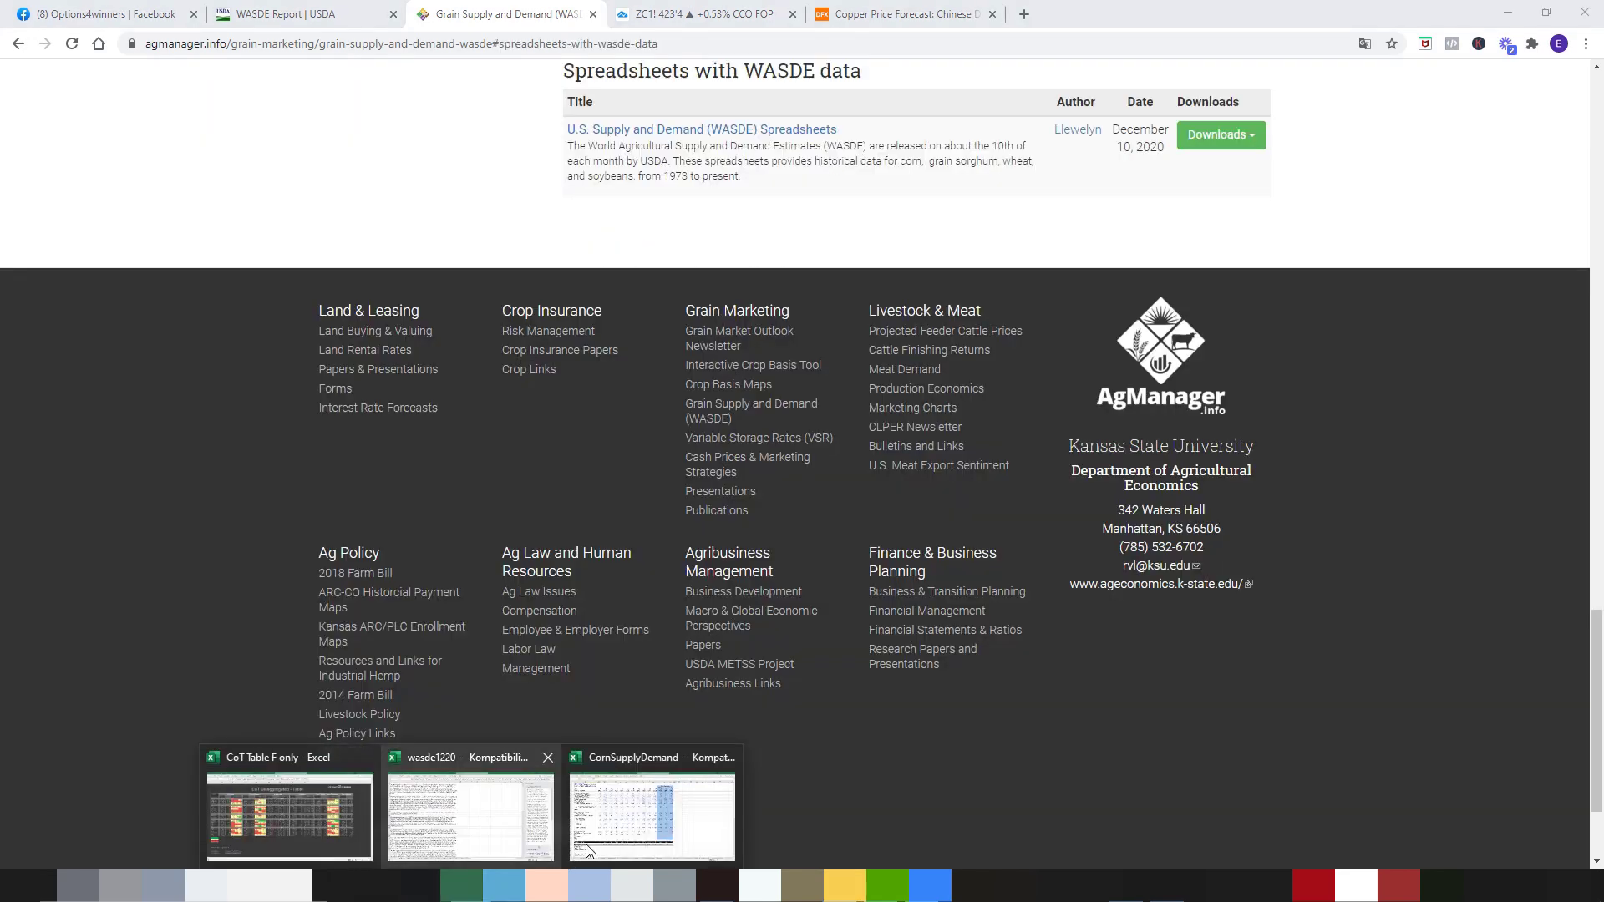
left_click(629, 833)
left_click(1156, 427)
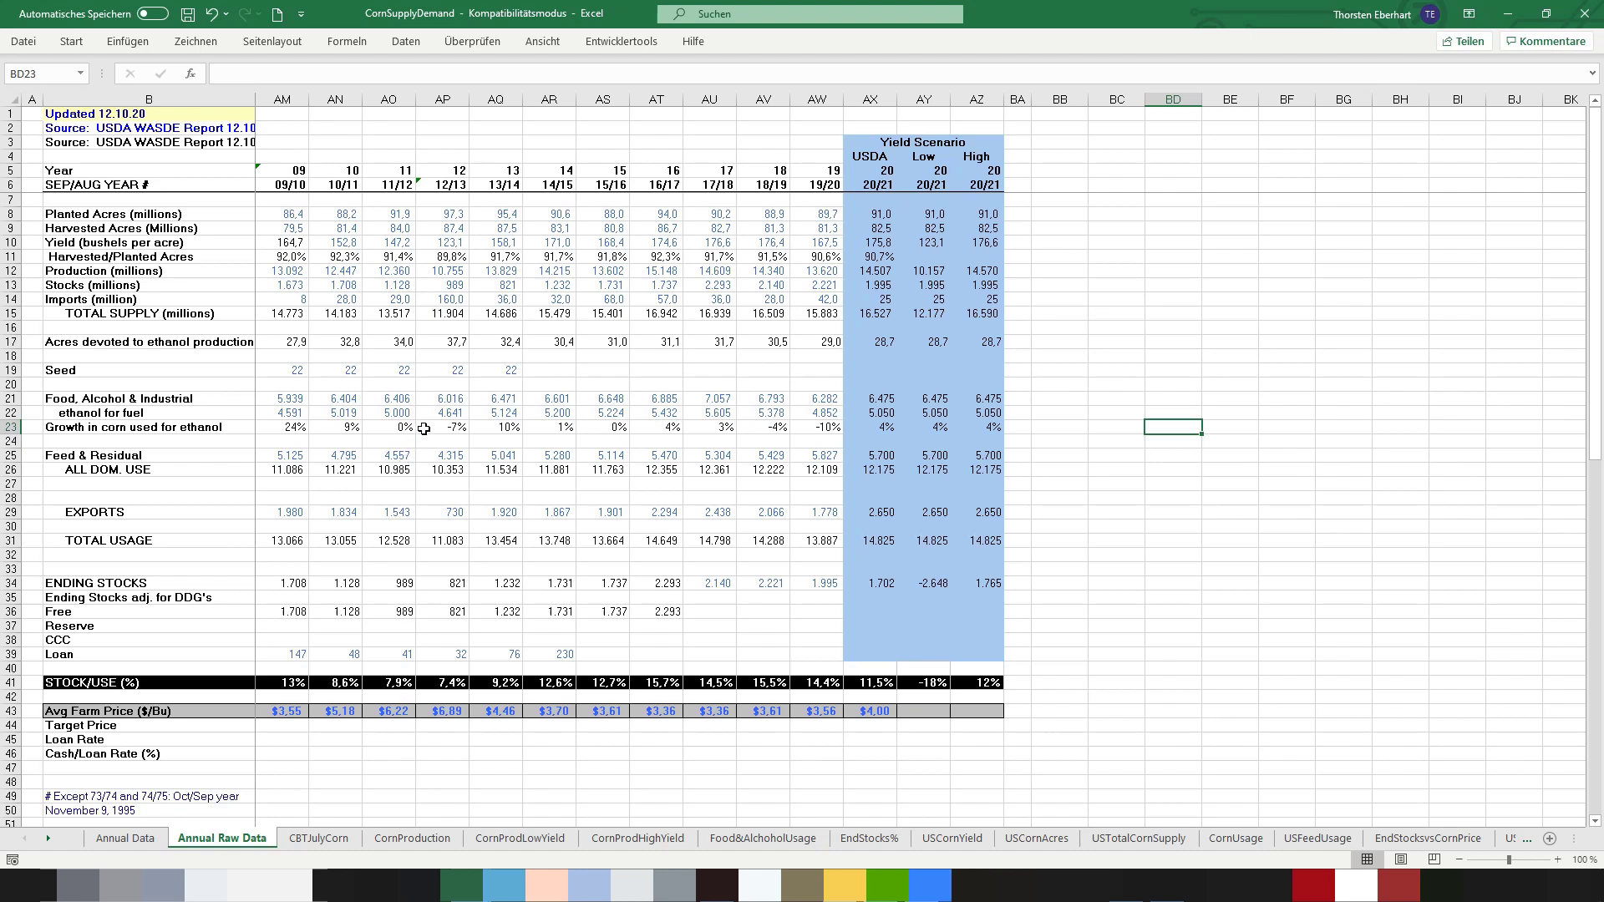
Examine the 2019/20 ending stocks and total usage, the 2019/20 and 2020/21 stock/use ratios, and the average farm prices across years.
left_click(821, 586)
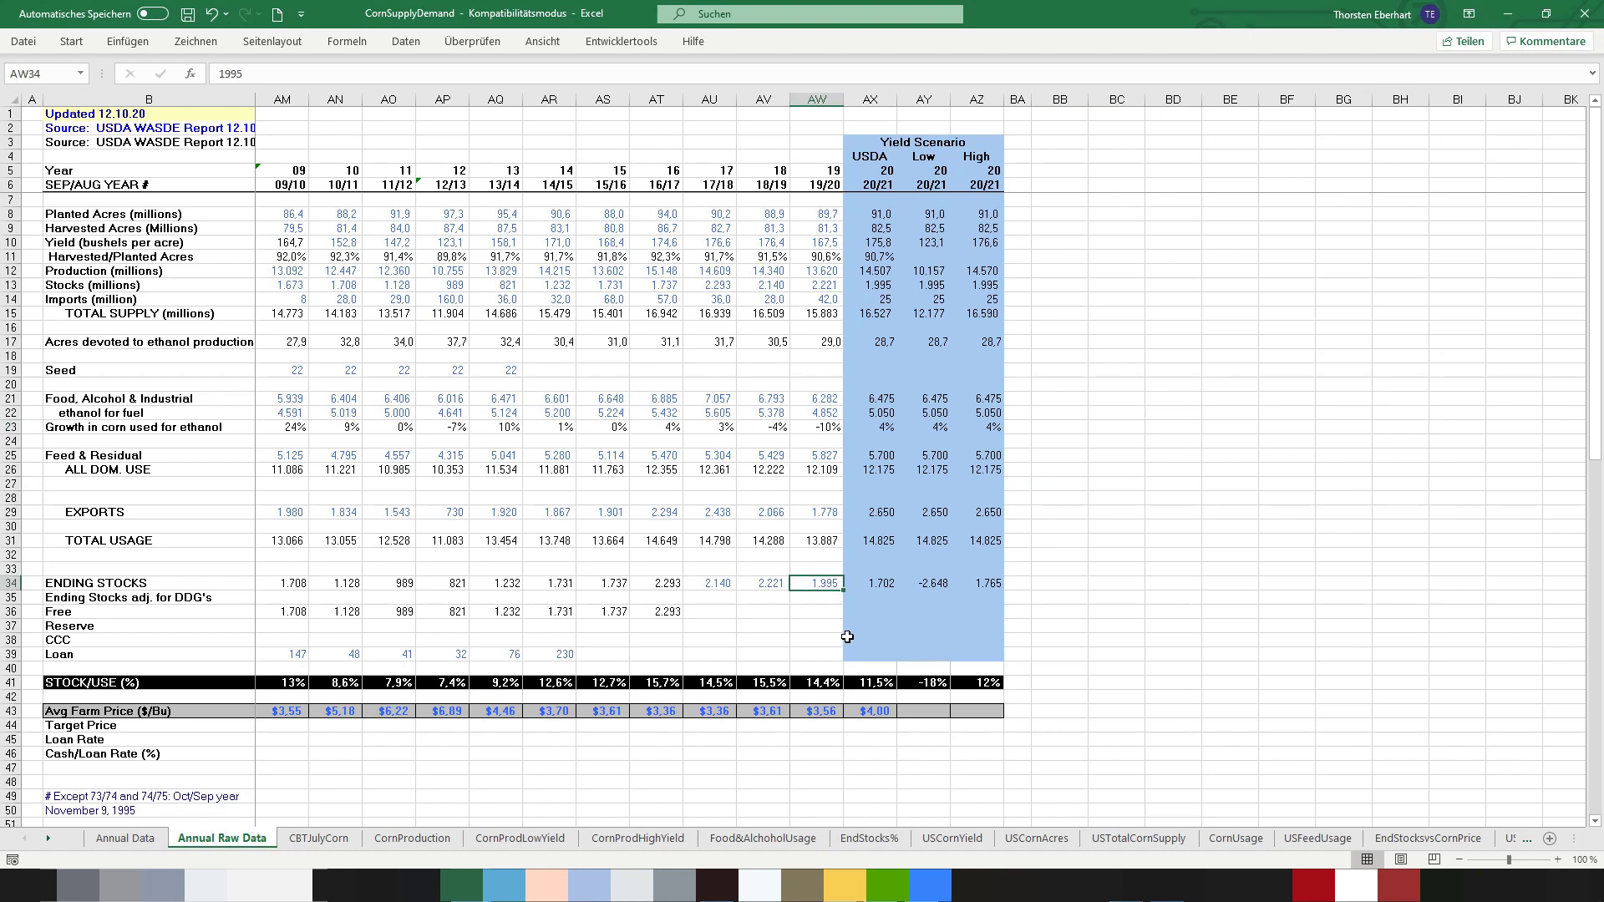
left_click(827, 543)
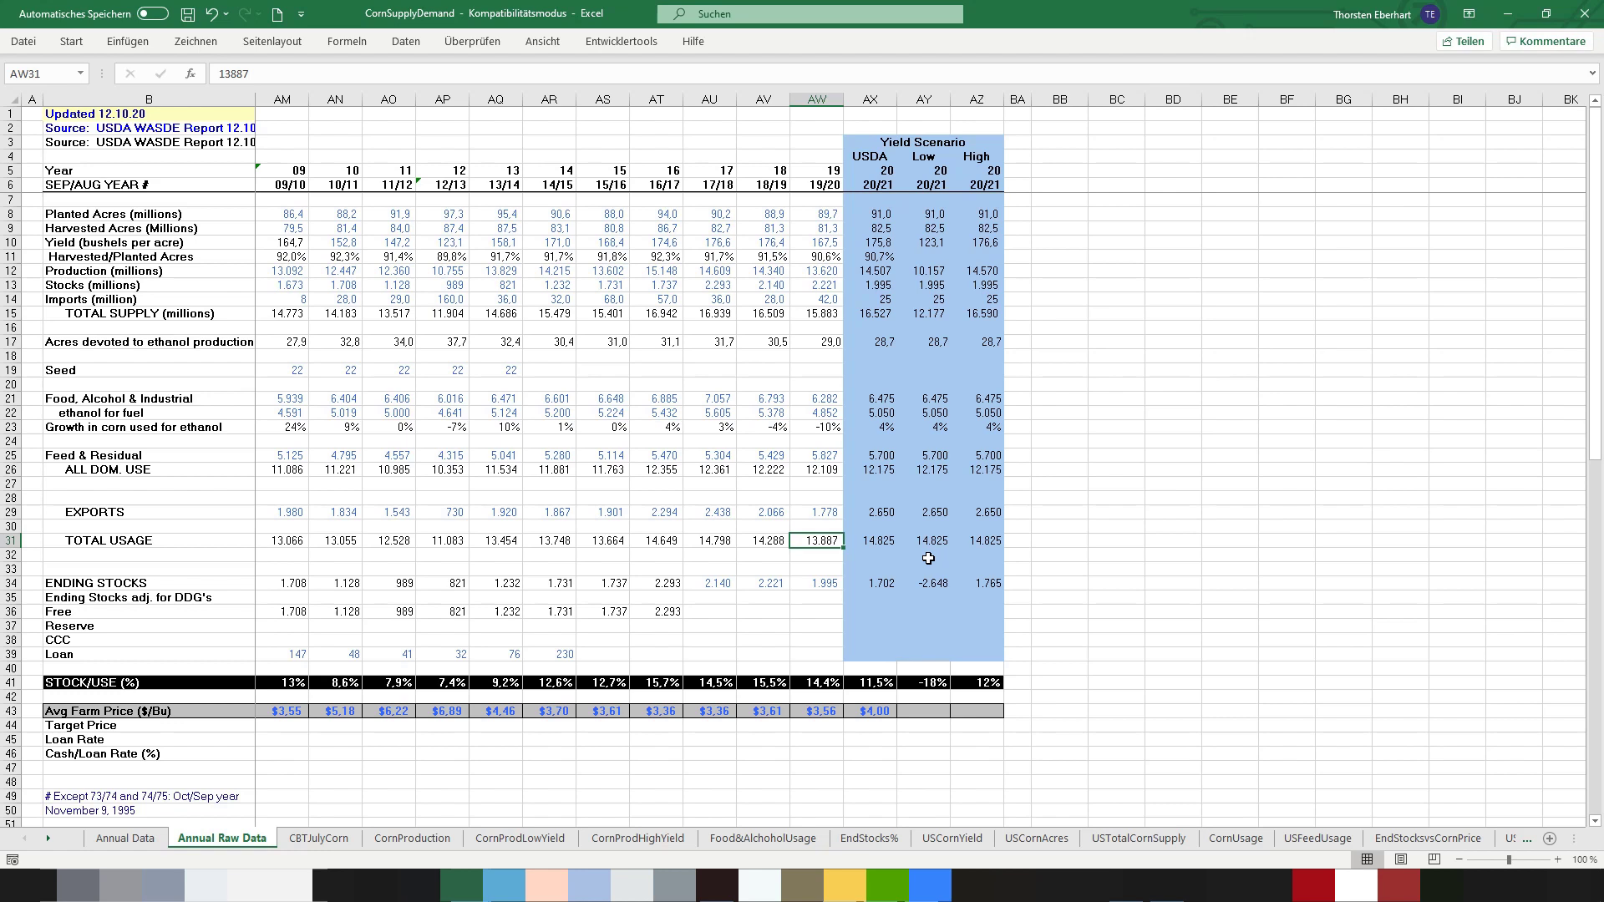
left_click(835, 683)
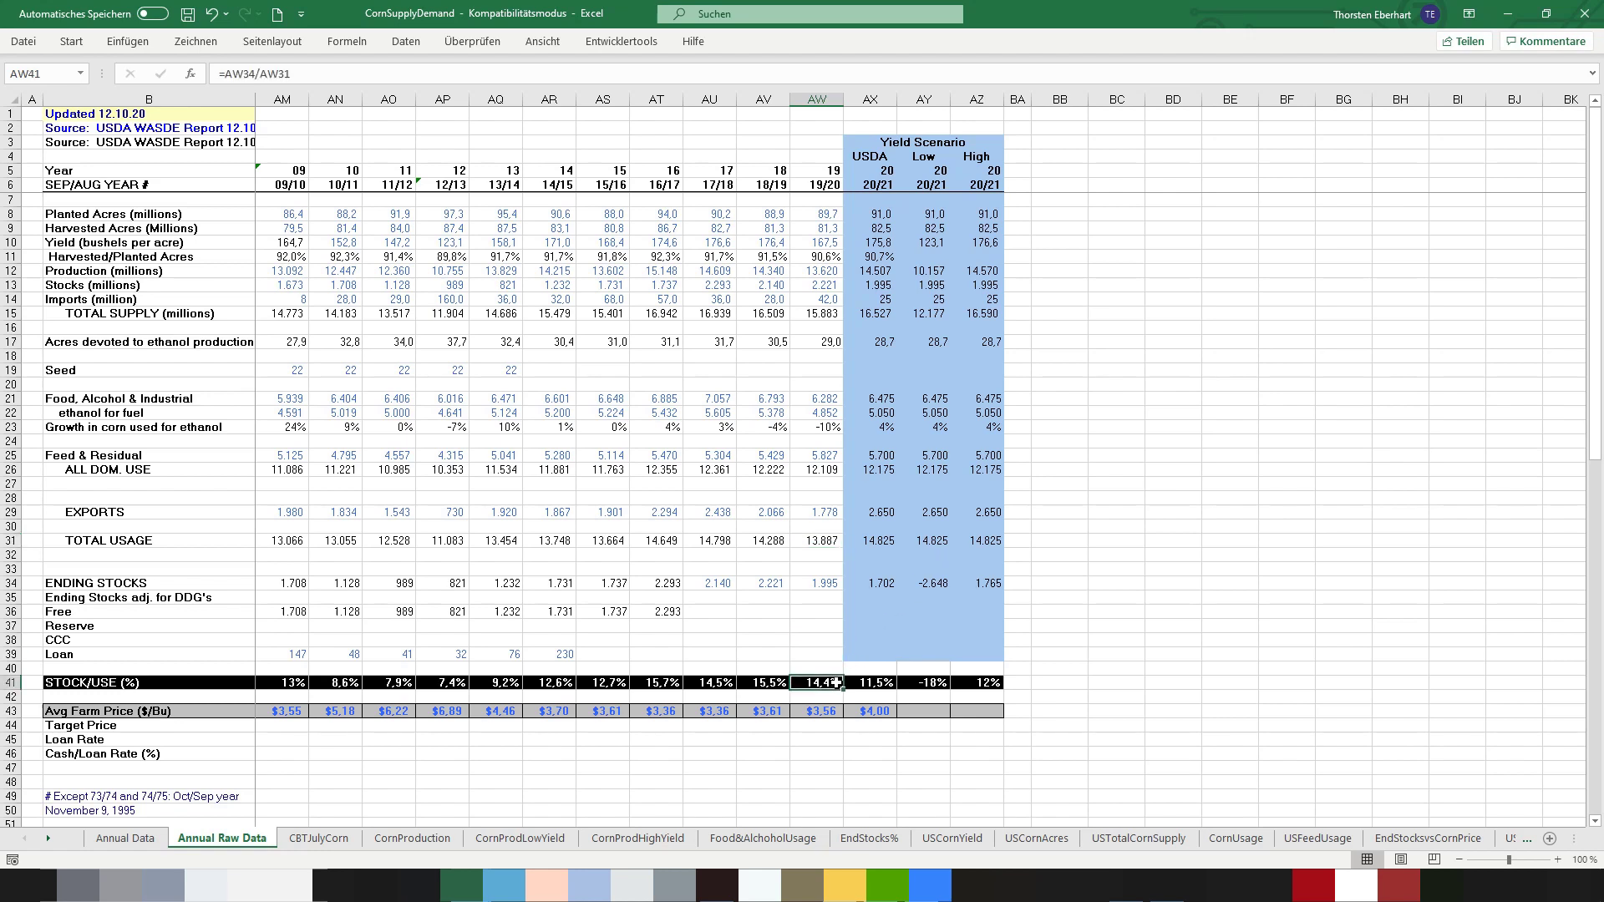
left_click(864, 682)
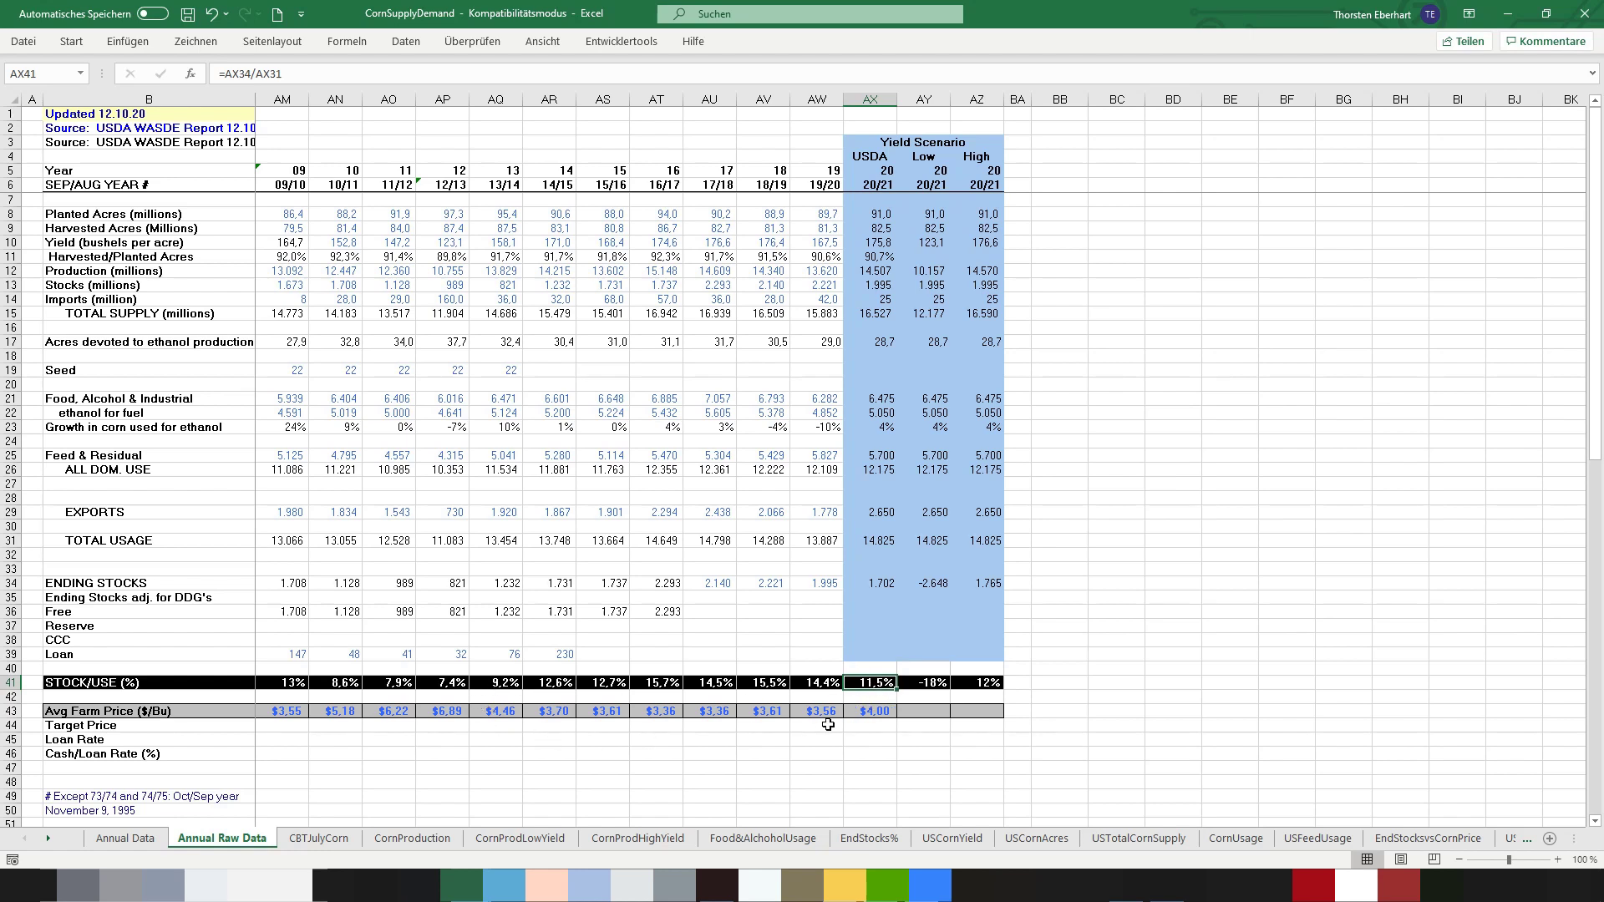
left_click(497, 715)
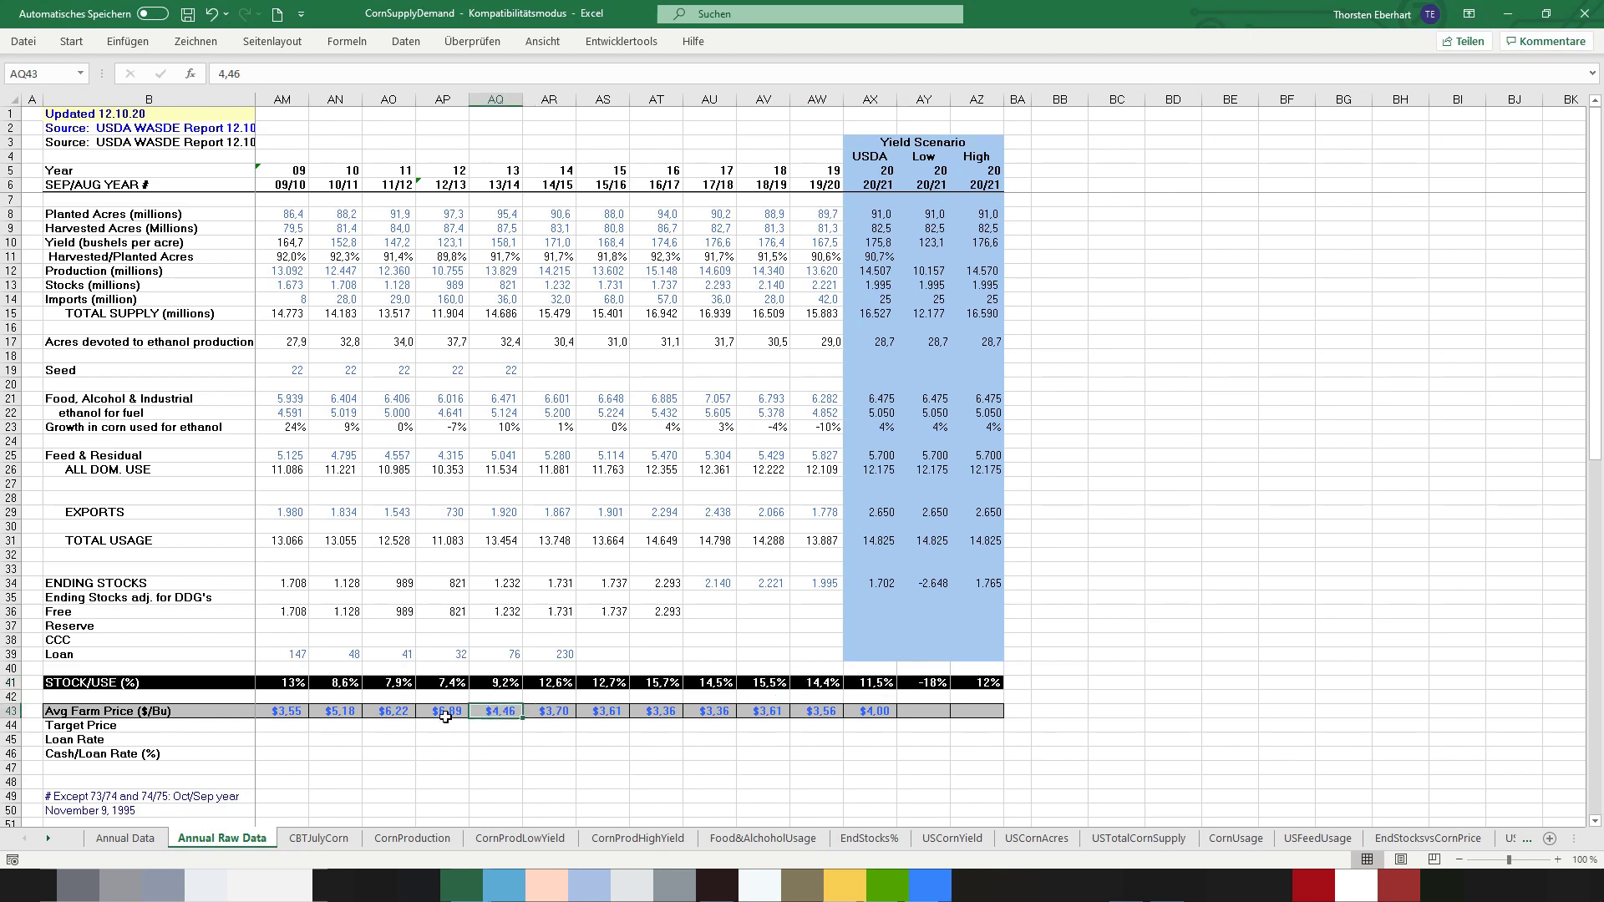
left_click(428, 711)
left_click(396, 712)
left_click(885, 709)
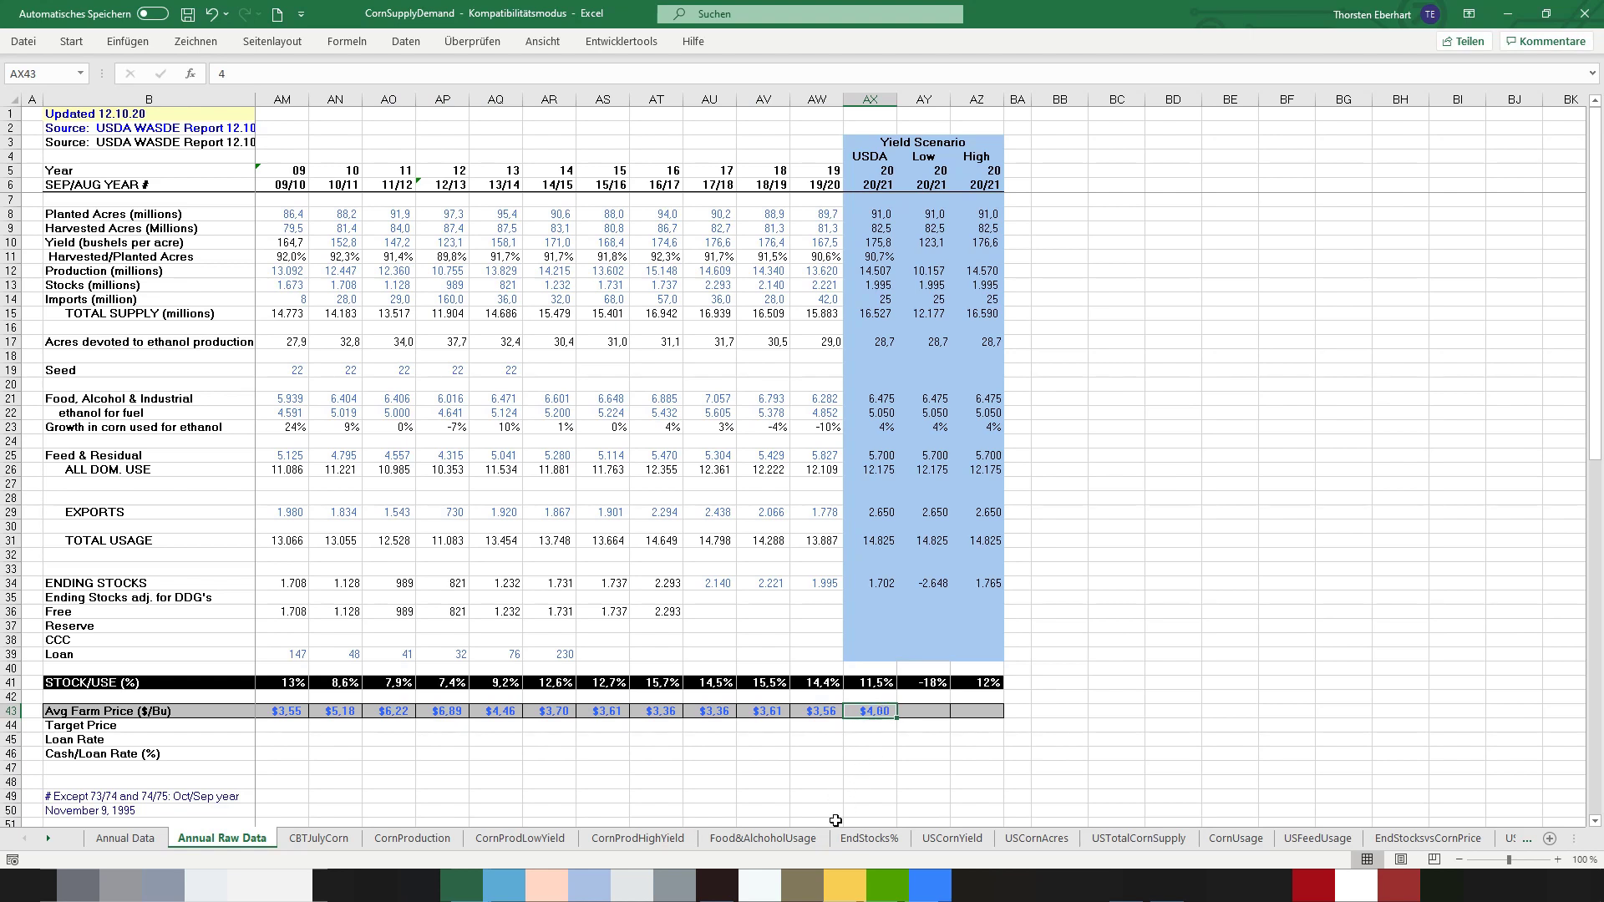
Switch to the AgManager site in the browser and view the U.S. Corn Ending Stocks (as % of Total Usage) chart.
key("alt+Tab")
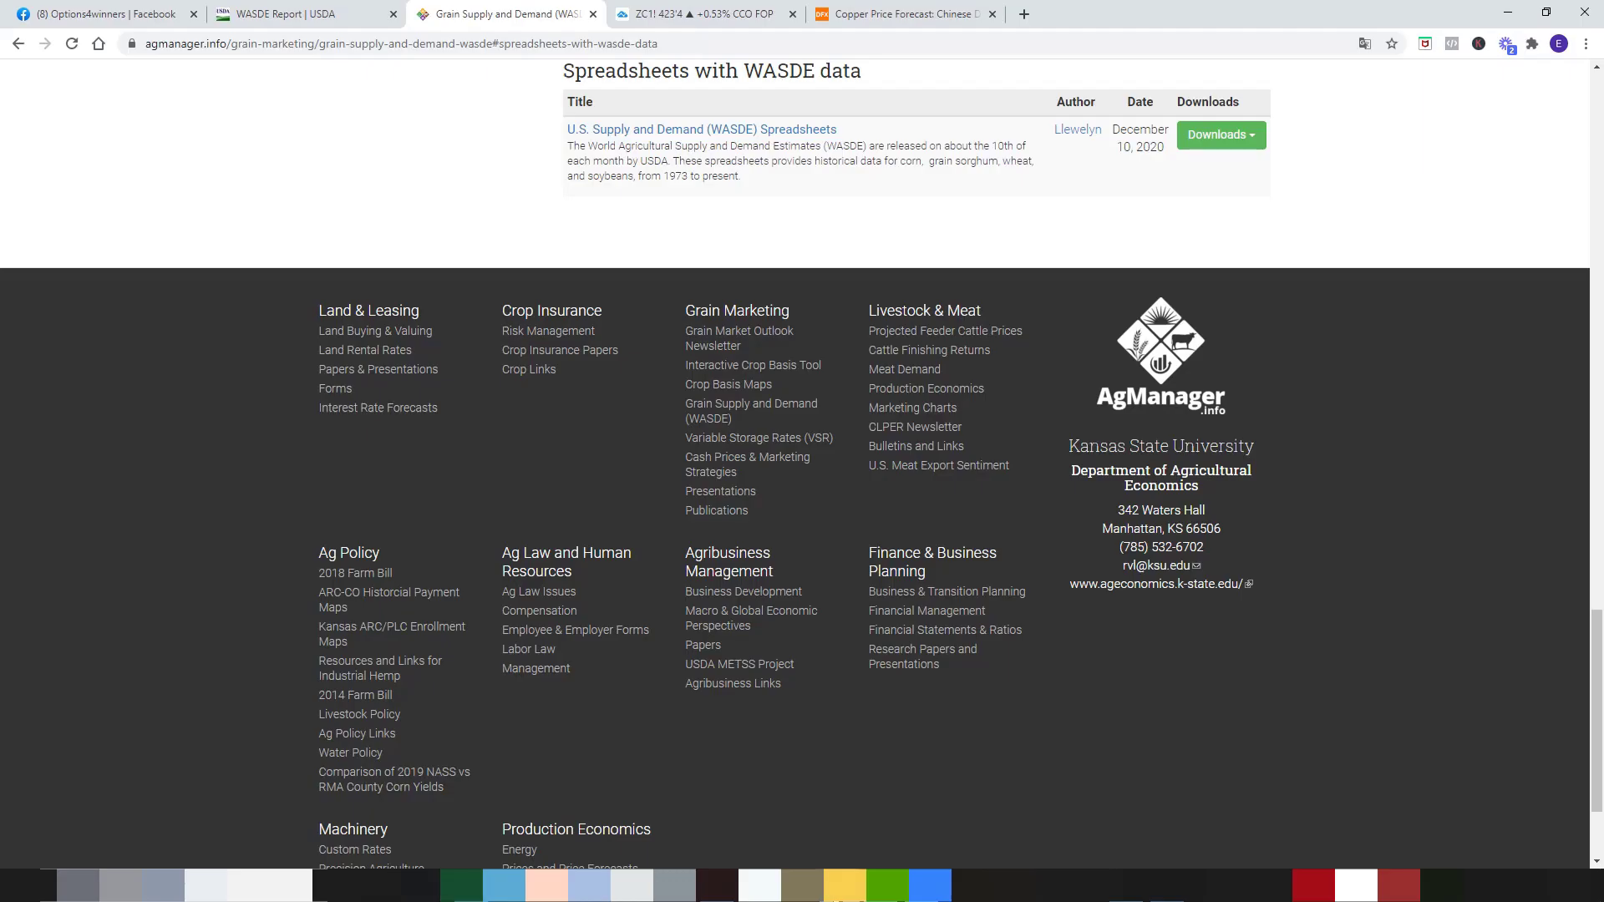
scroll(725, 429, "up", 10)
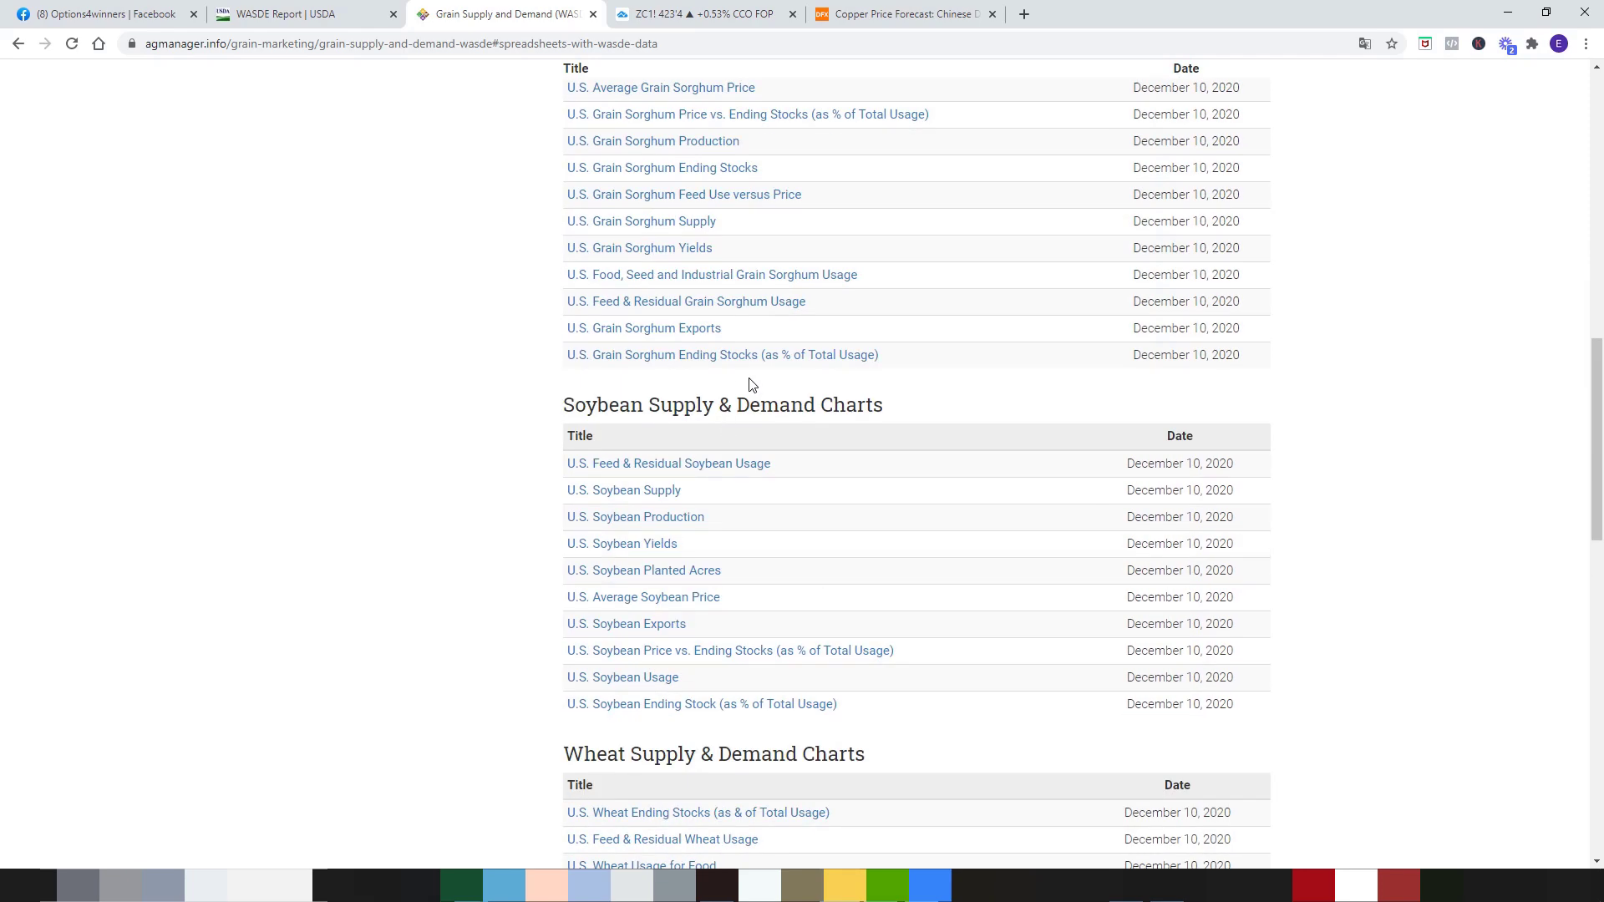
scroll(856, 412, "up", 6)
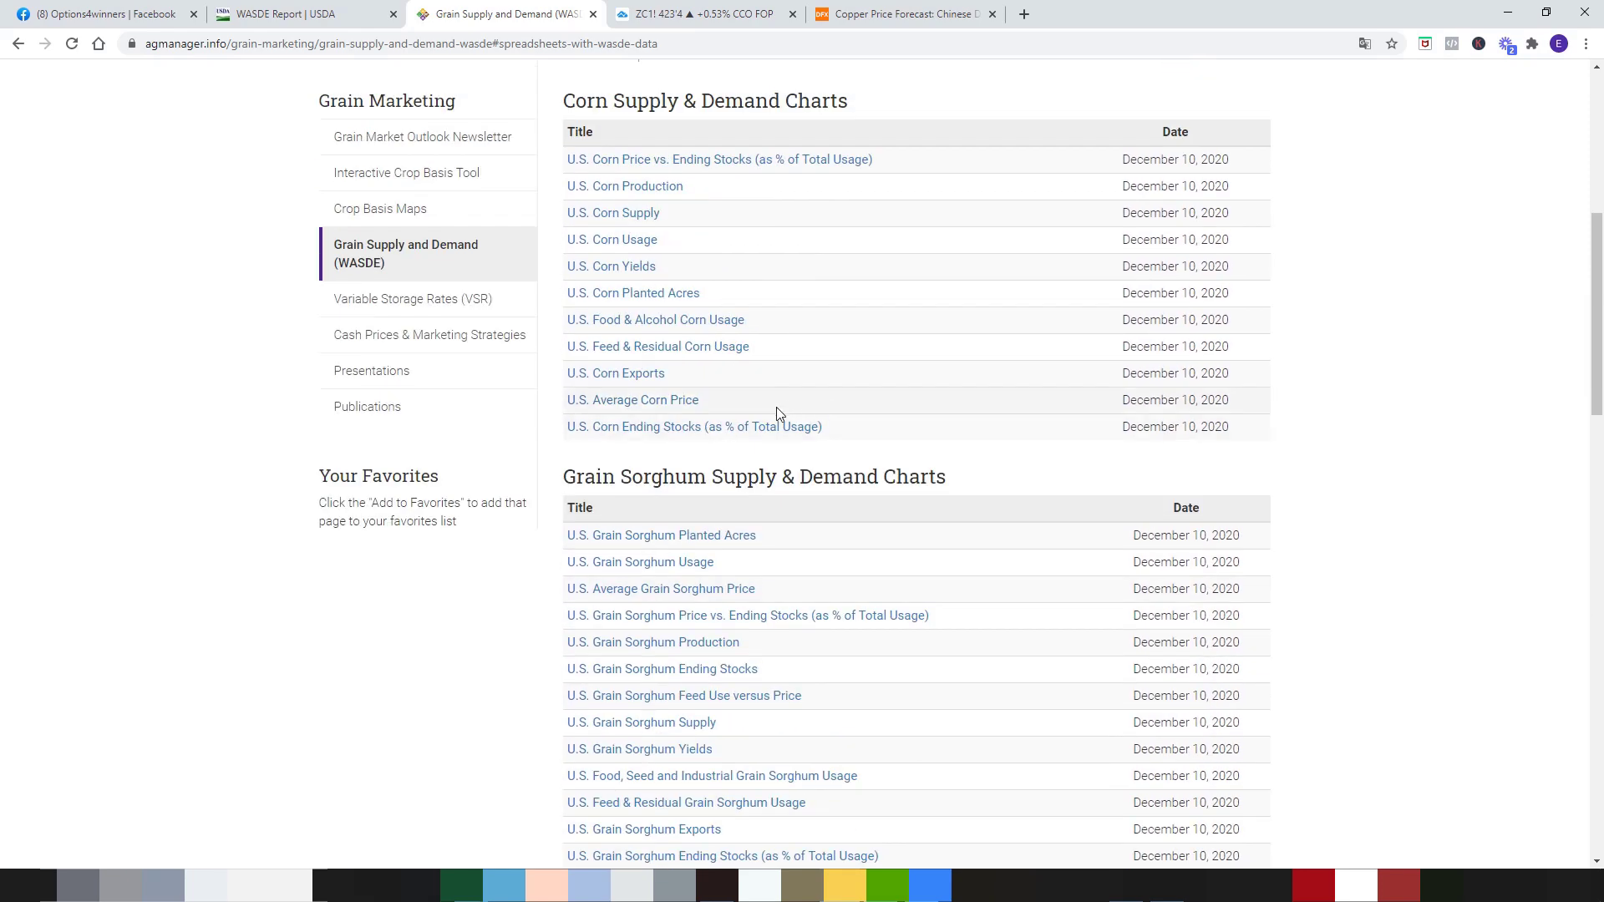
left_click(749, 427)
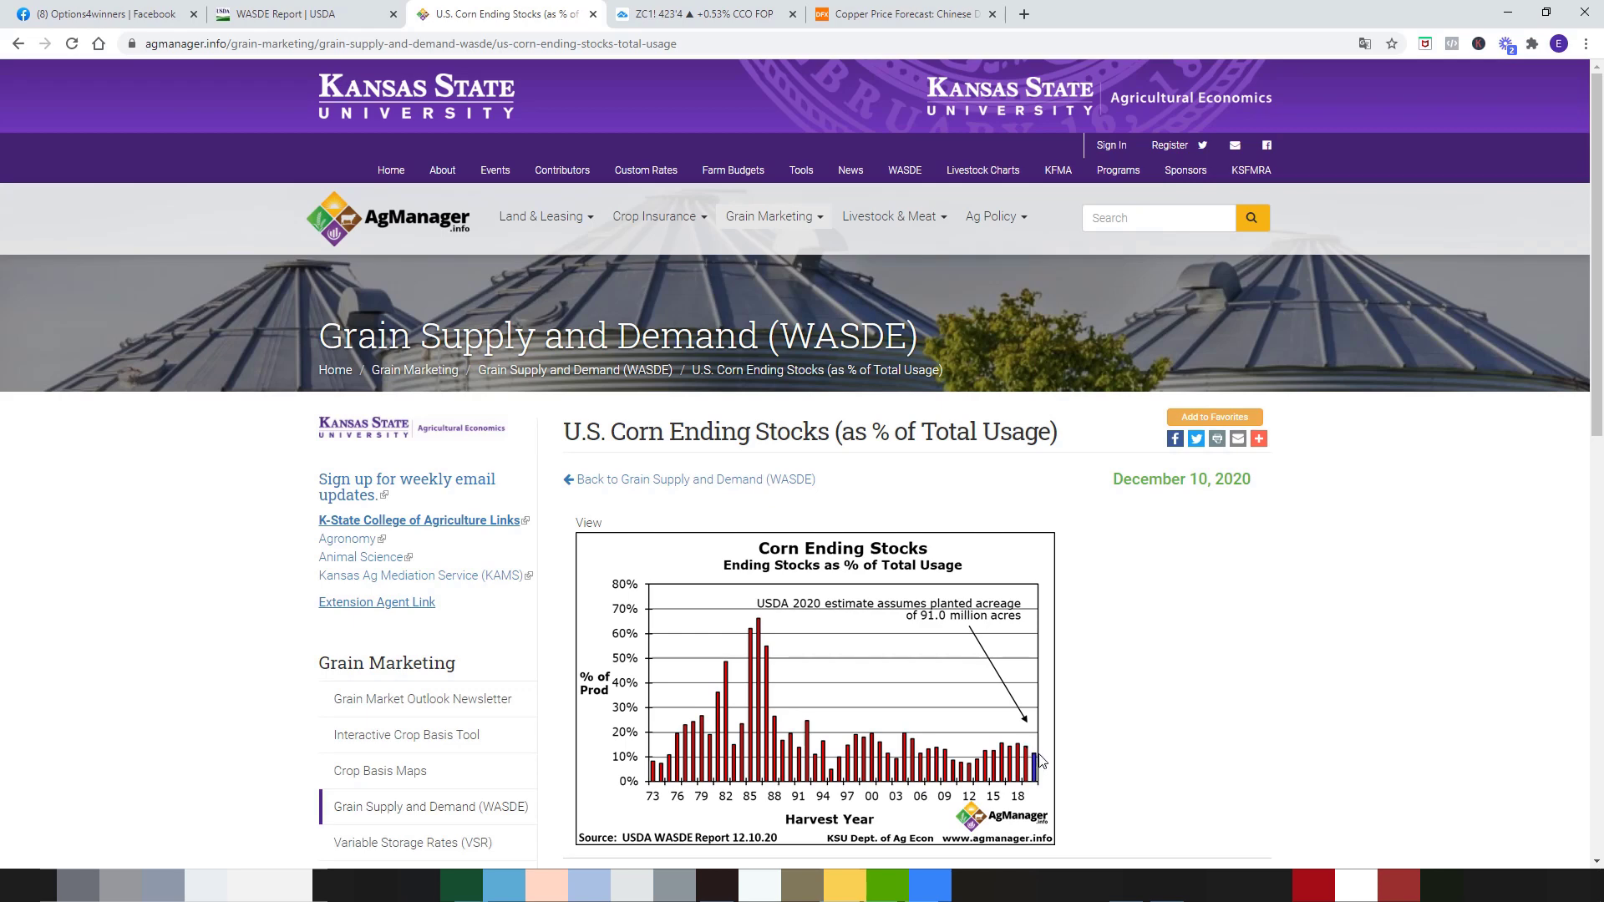
Switch to the TradingView chart, load soybean futures (ZS1!) and examine their price history with the COT indicators.
left_click(702, 14)
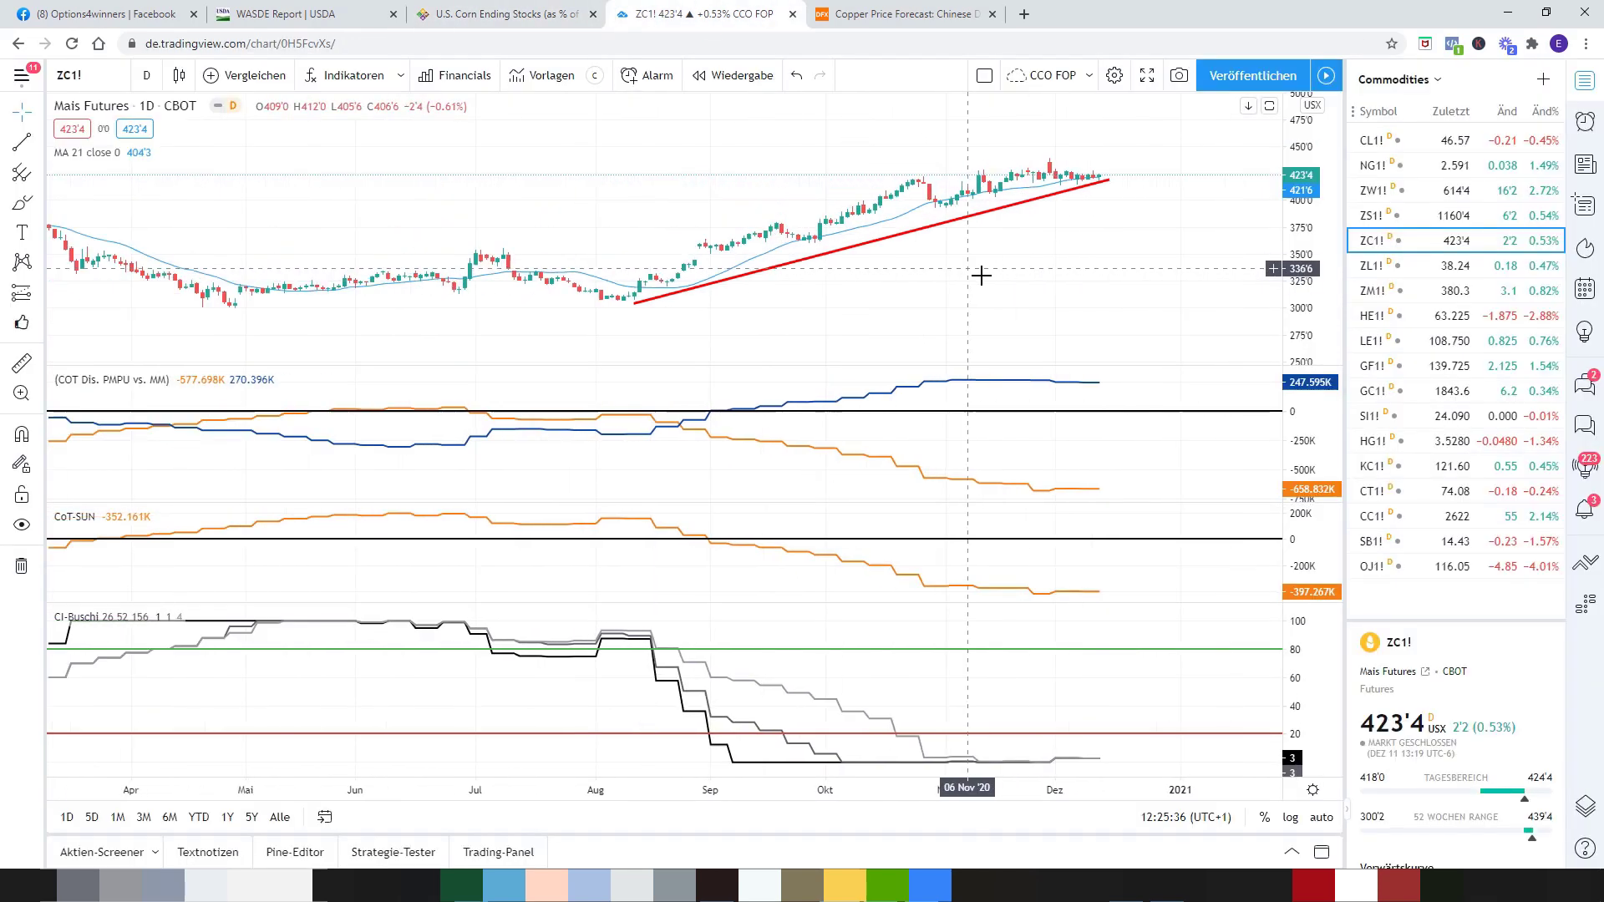
scroll(981, 276, "down", 5)
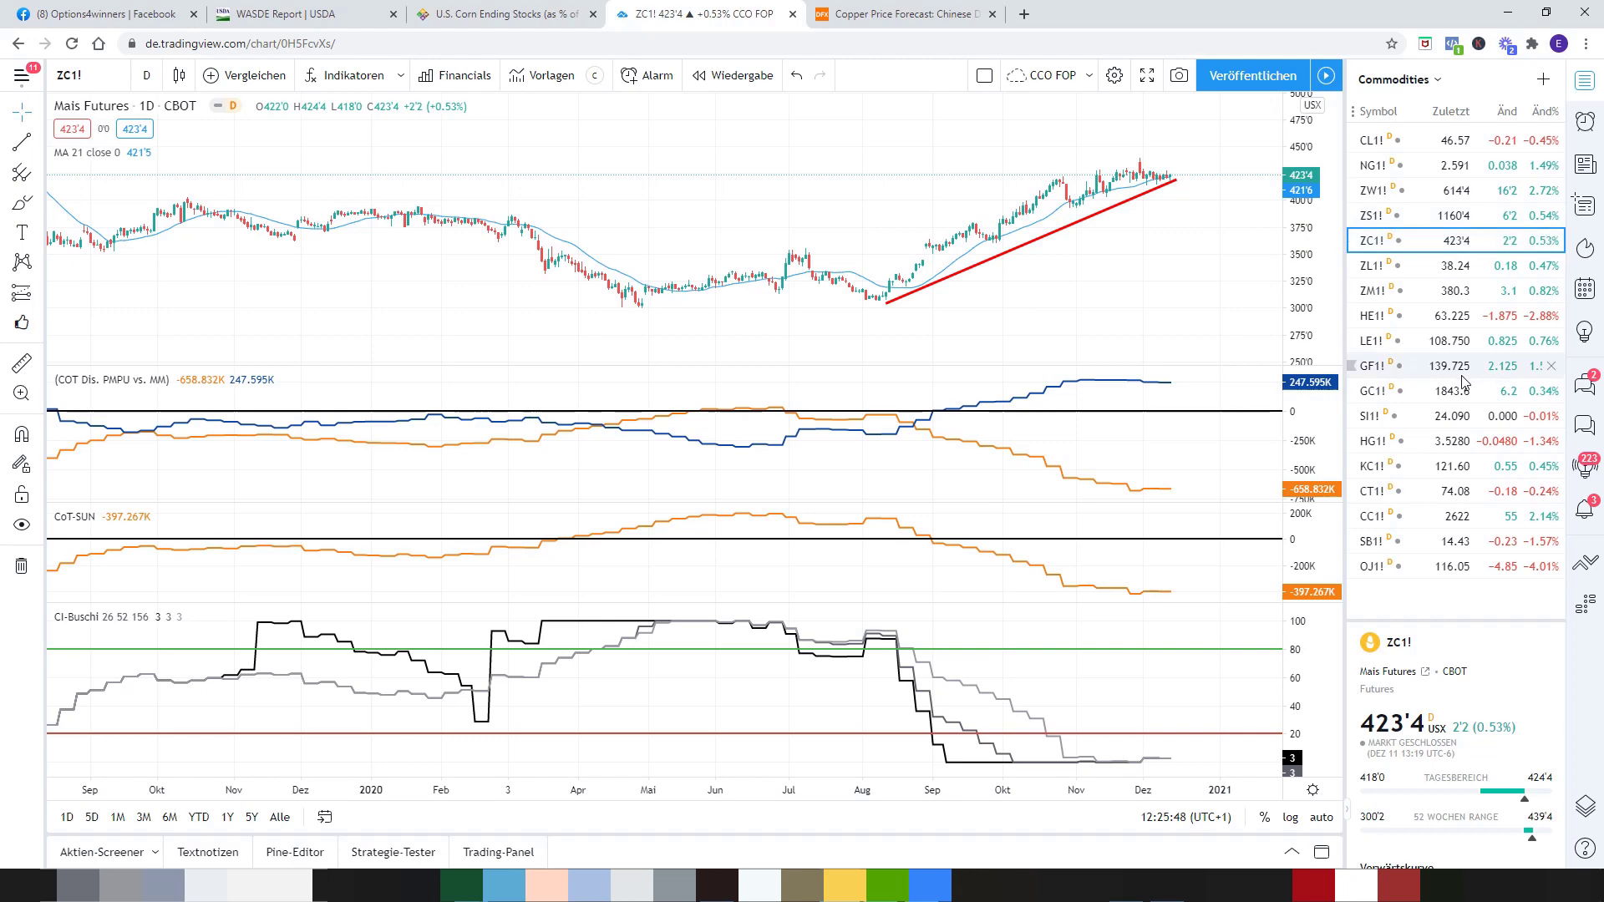
left_click(1411, 224)
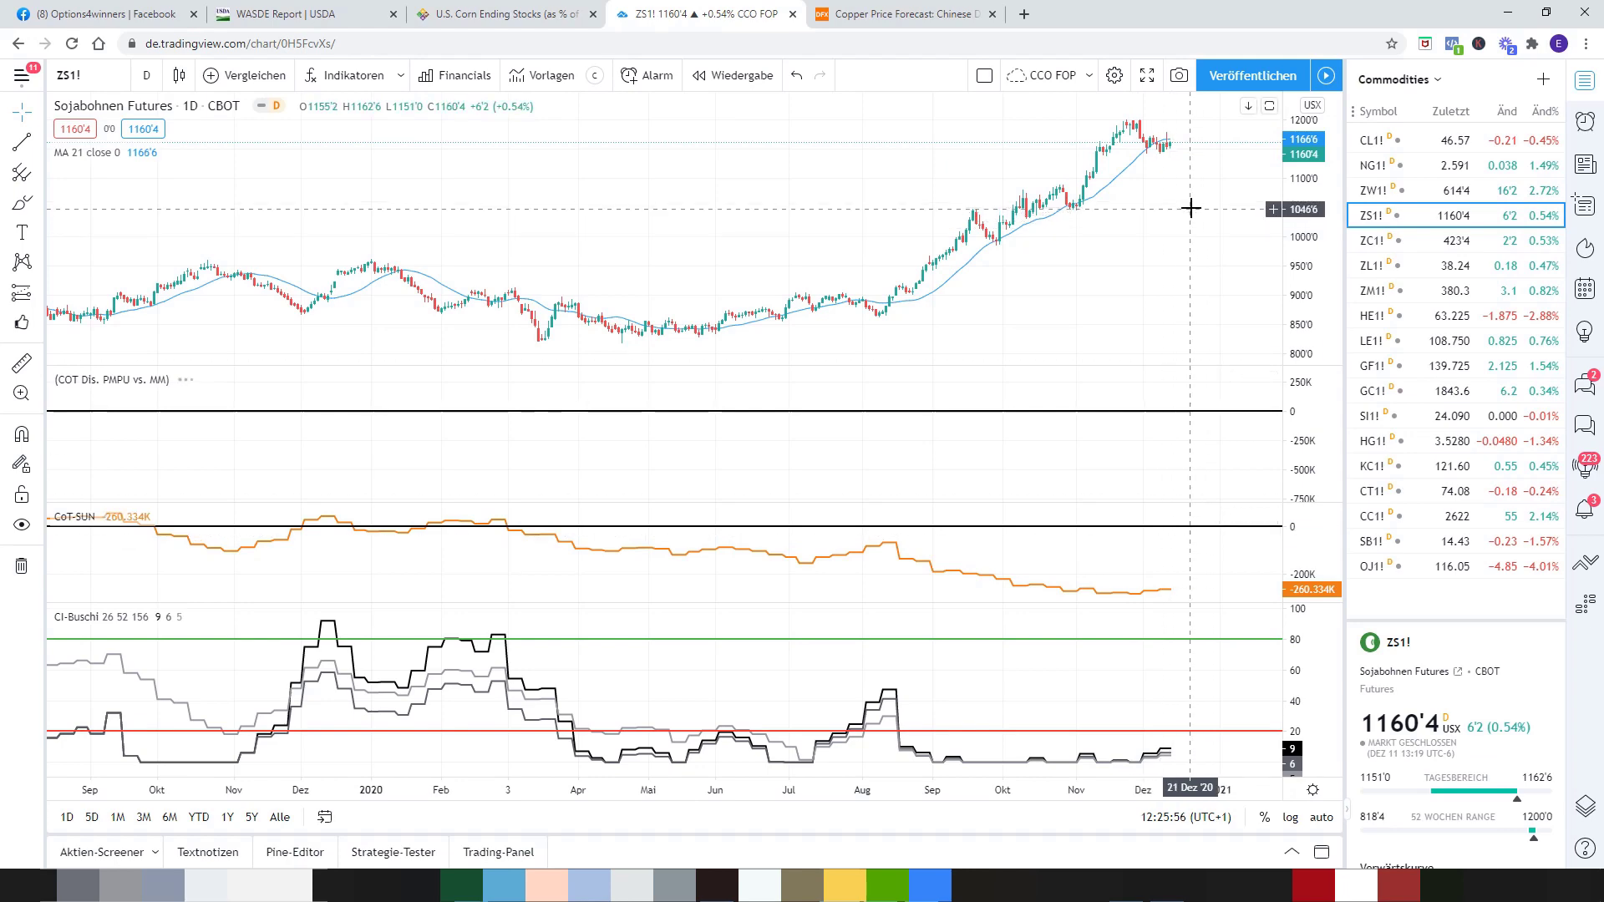
scroll(1187, 207, "up", 4)
scroll(1187, 207, "down", 4)
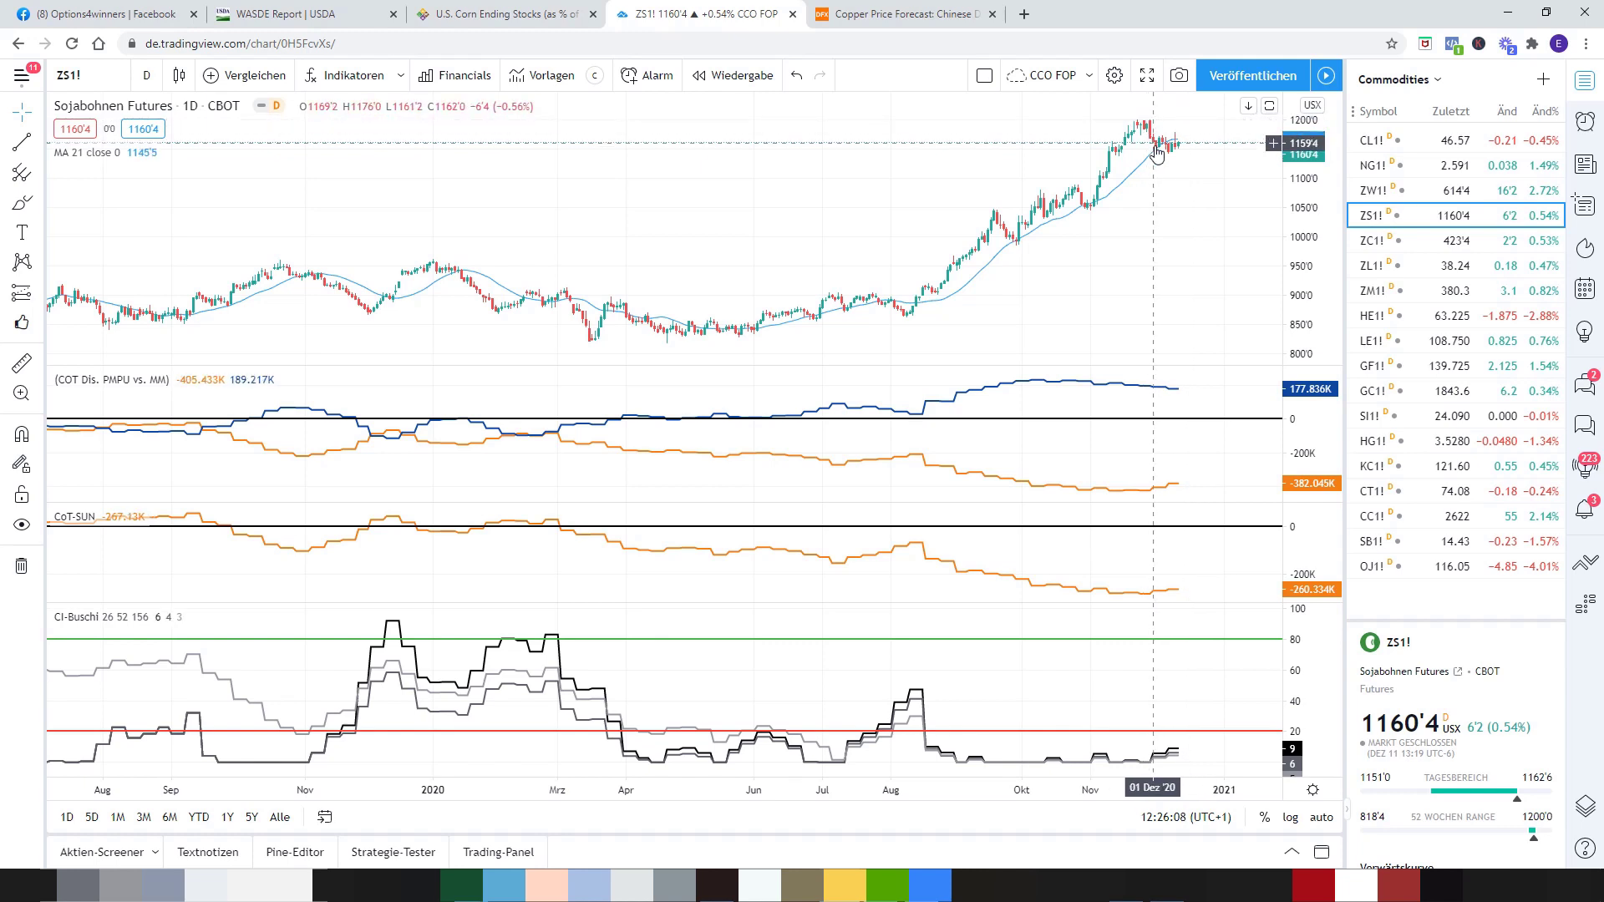
scroll(1203, 161, "down", 5)
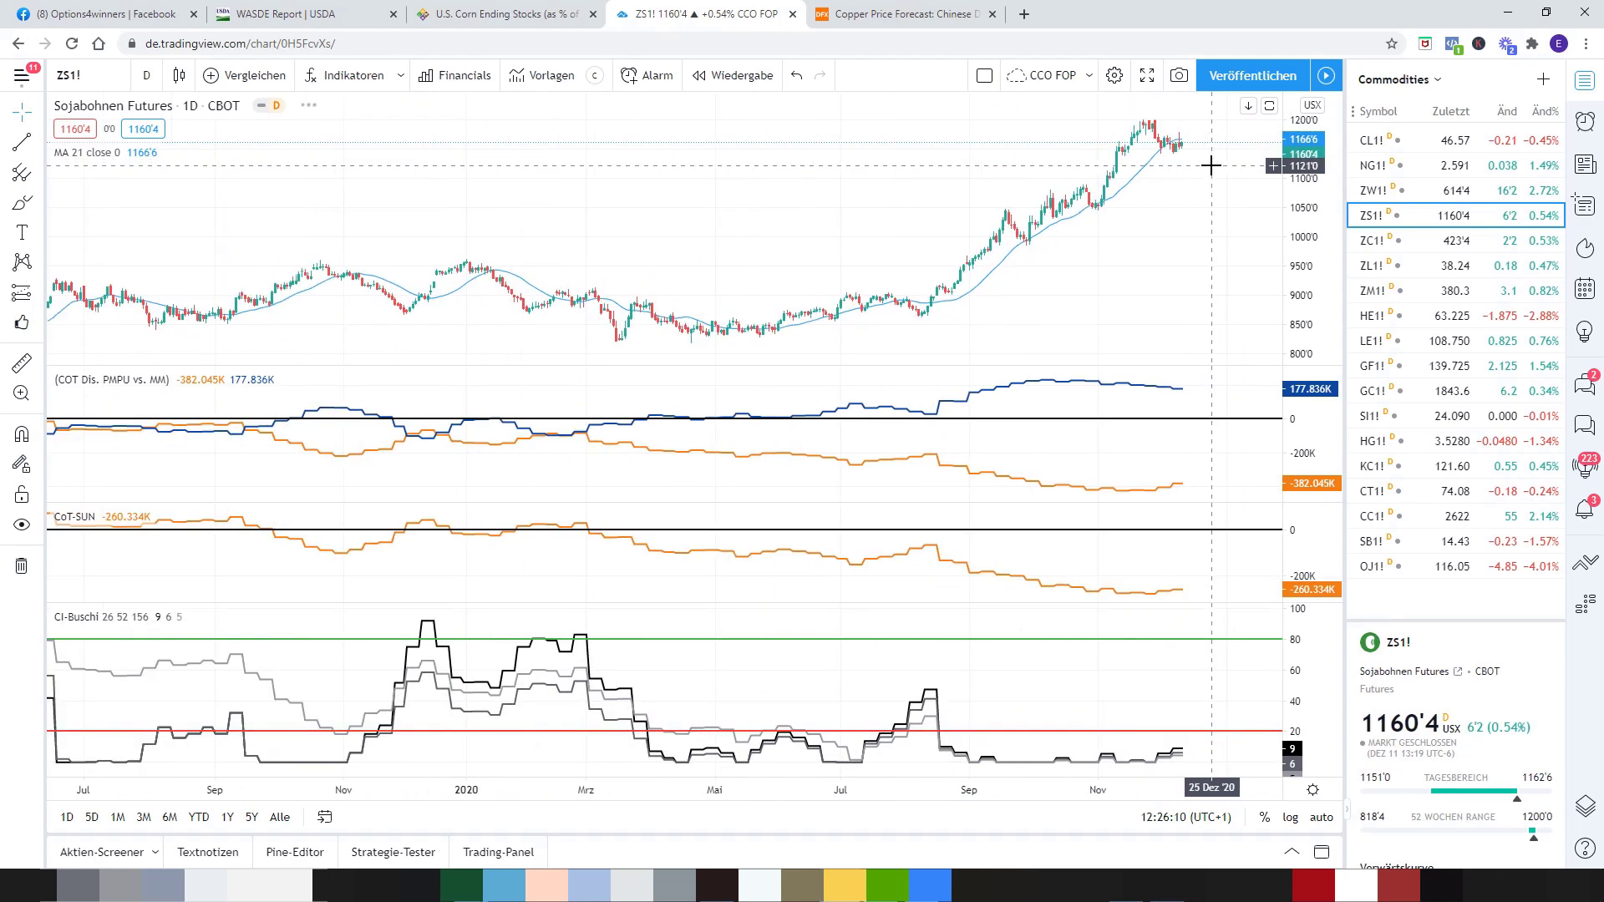
scroll(1210, 166, "down", 5)
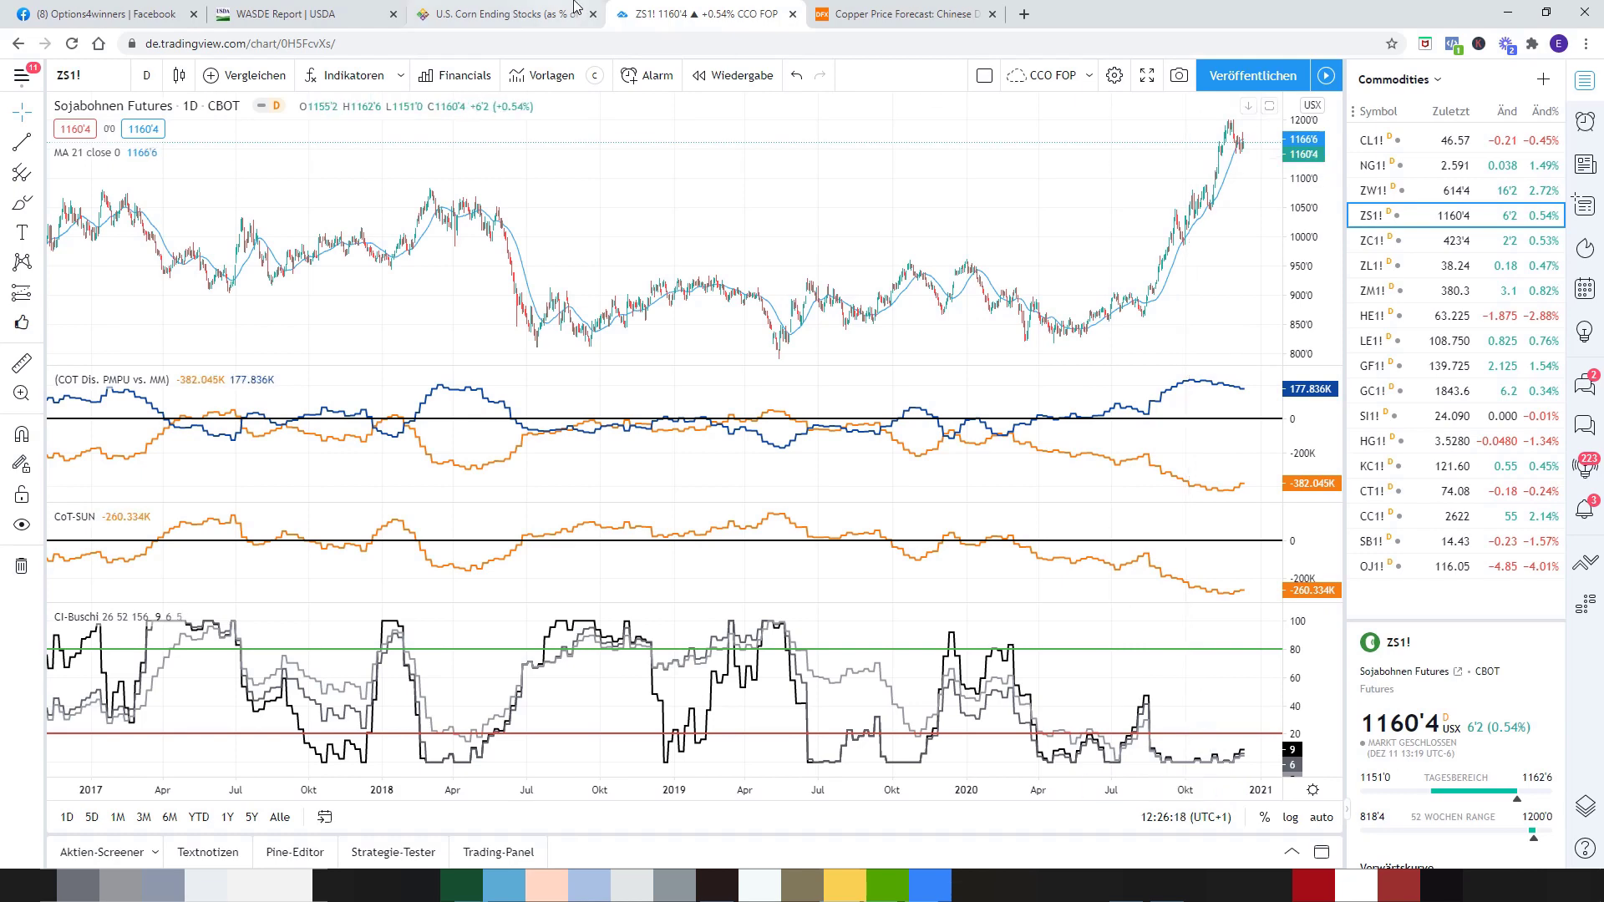
Return to the AgManager site, leave the corn ending stocks page and open the Grain Market Outlook Newsletter.
left_click(501, 14)
scroll(893, 491, "down", 1)
scroll(892, 491, "down", 6)
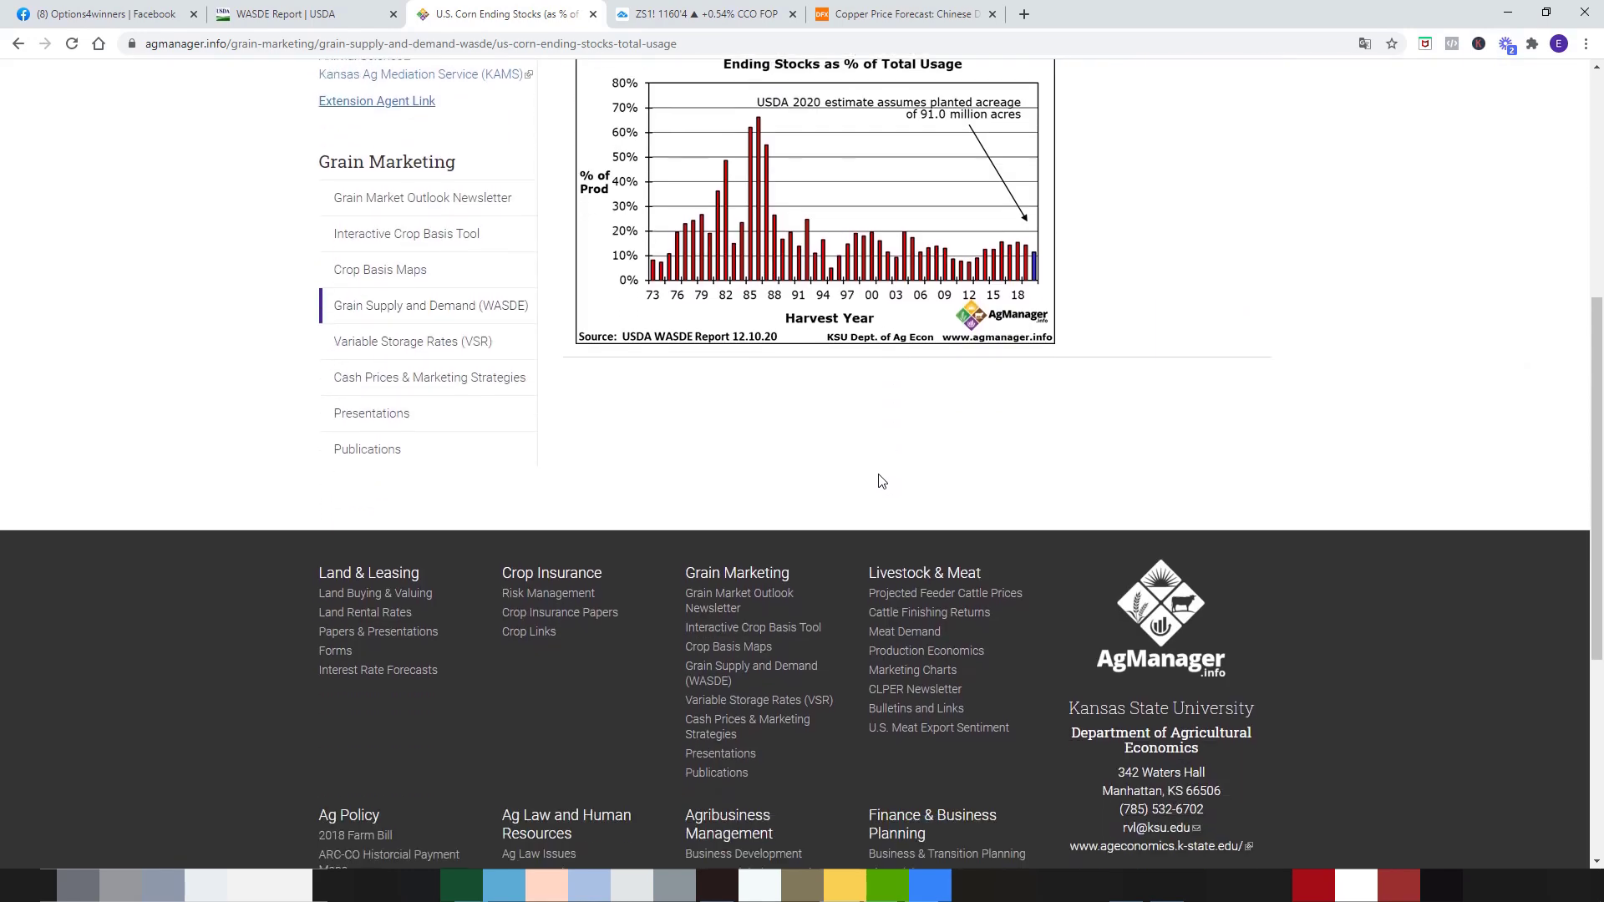
scroll(877, 477, "up", 5)
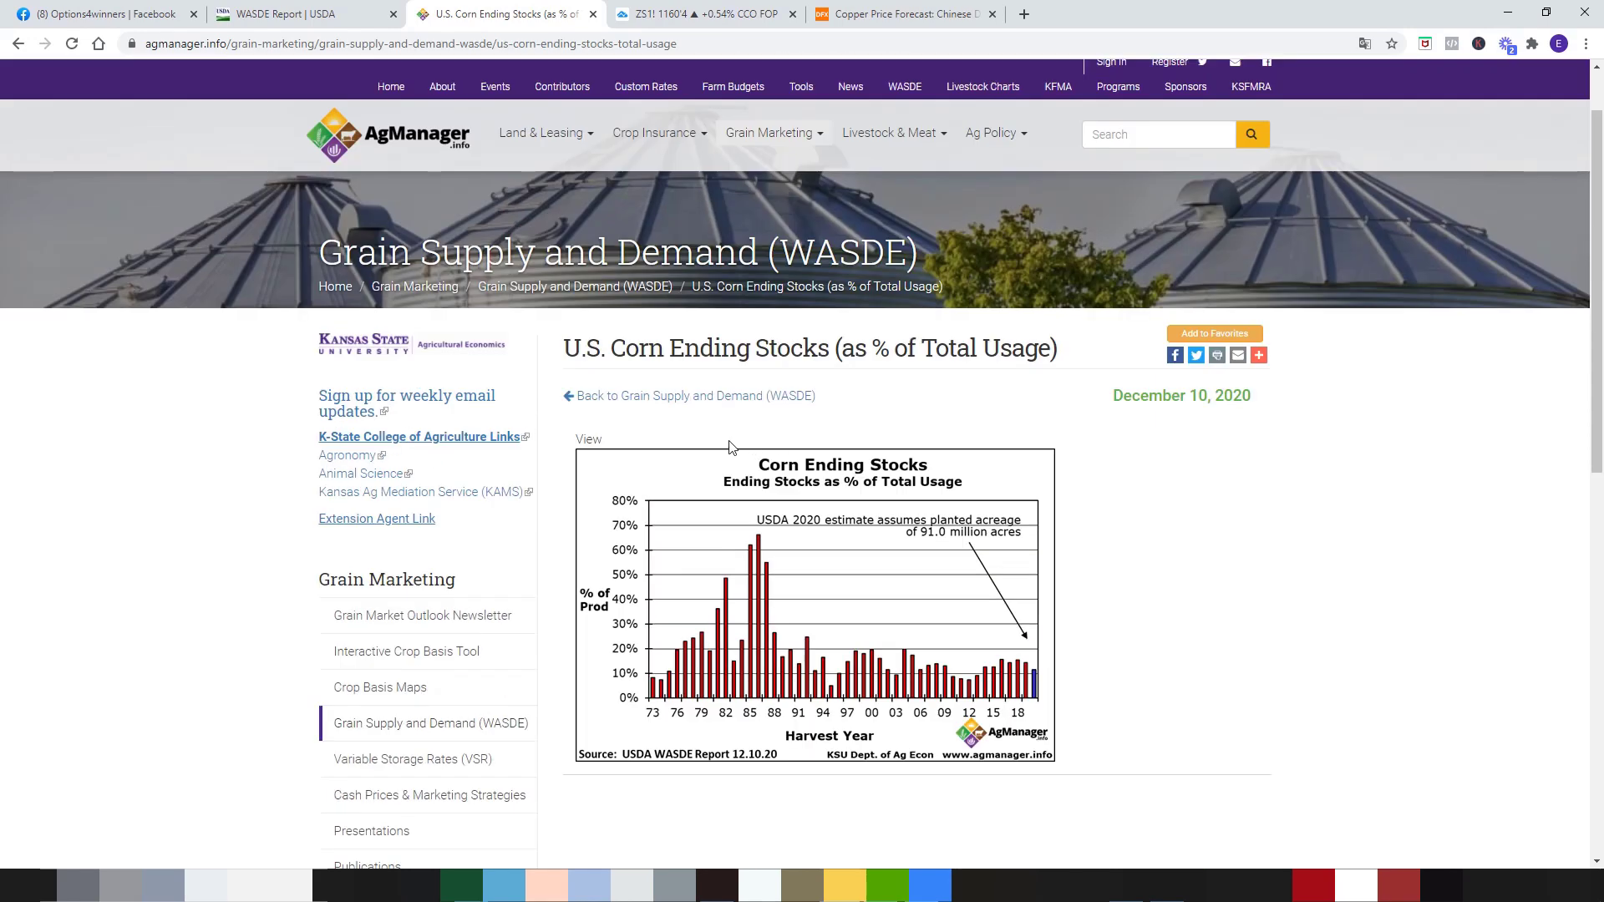
left_click(16, 47)
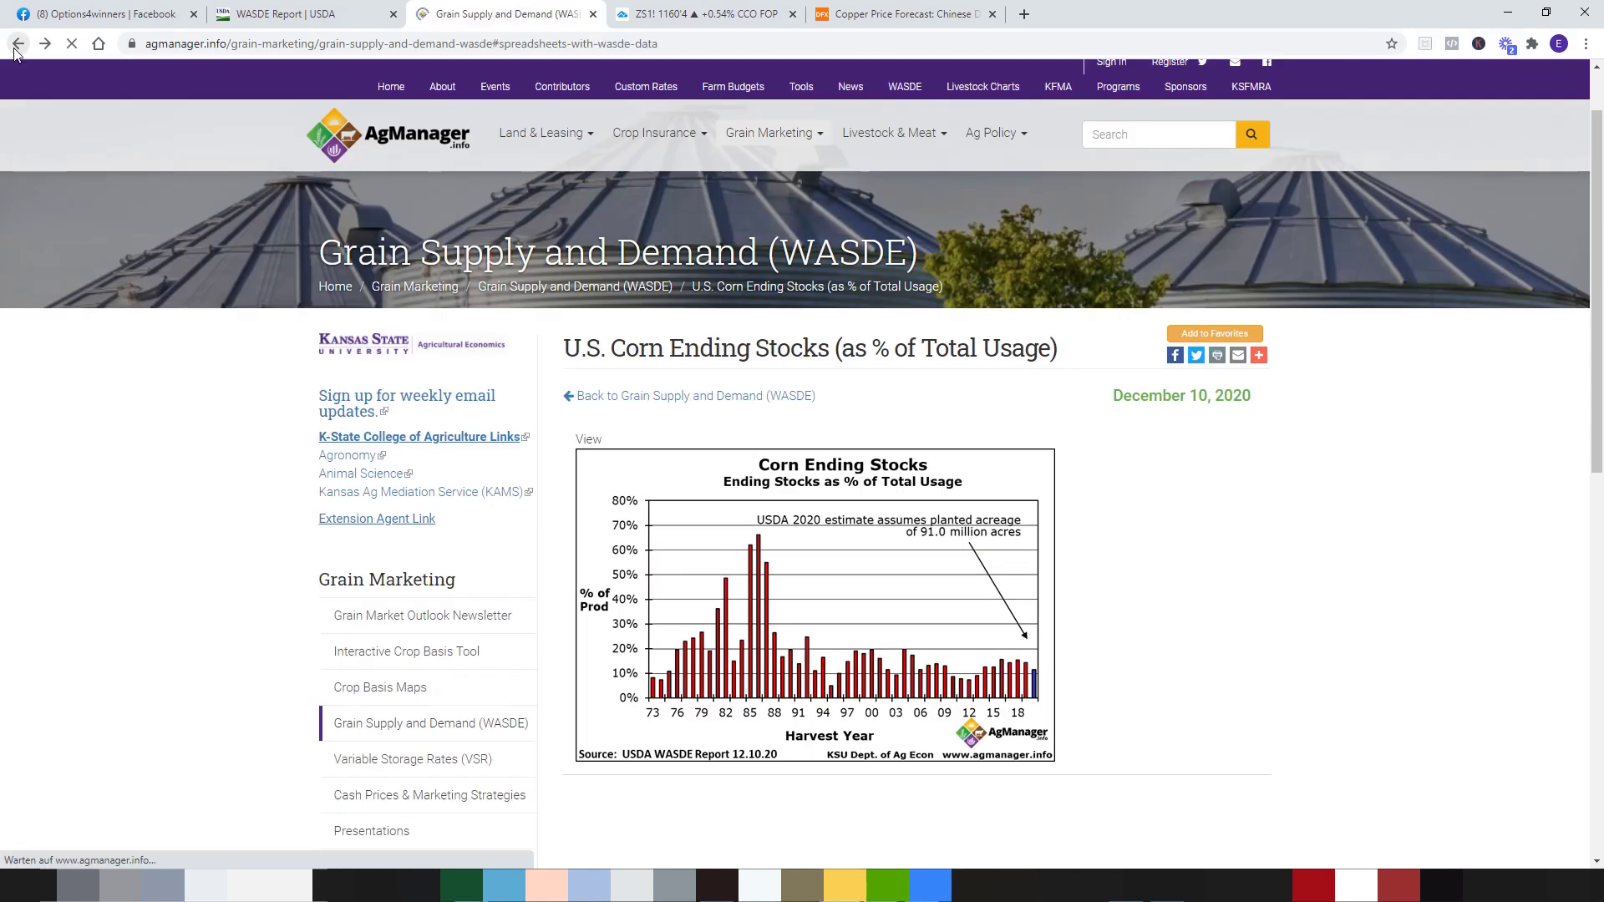
scroll(82, 552, "up", 2)
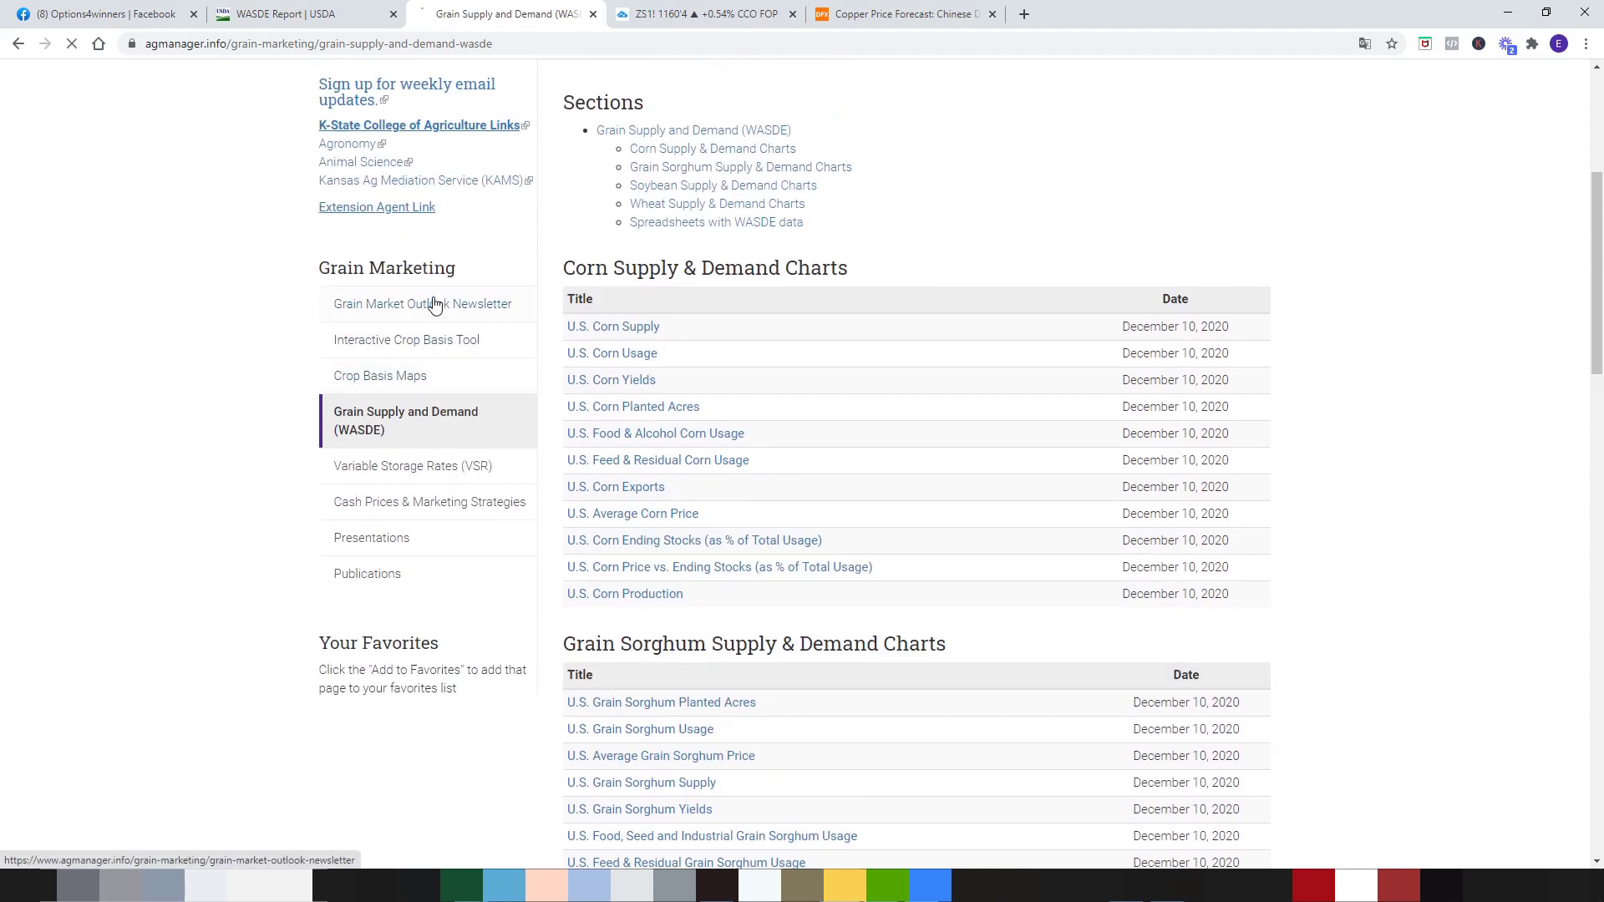
left_click(435, 303)
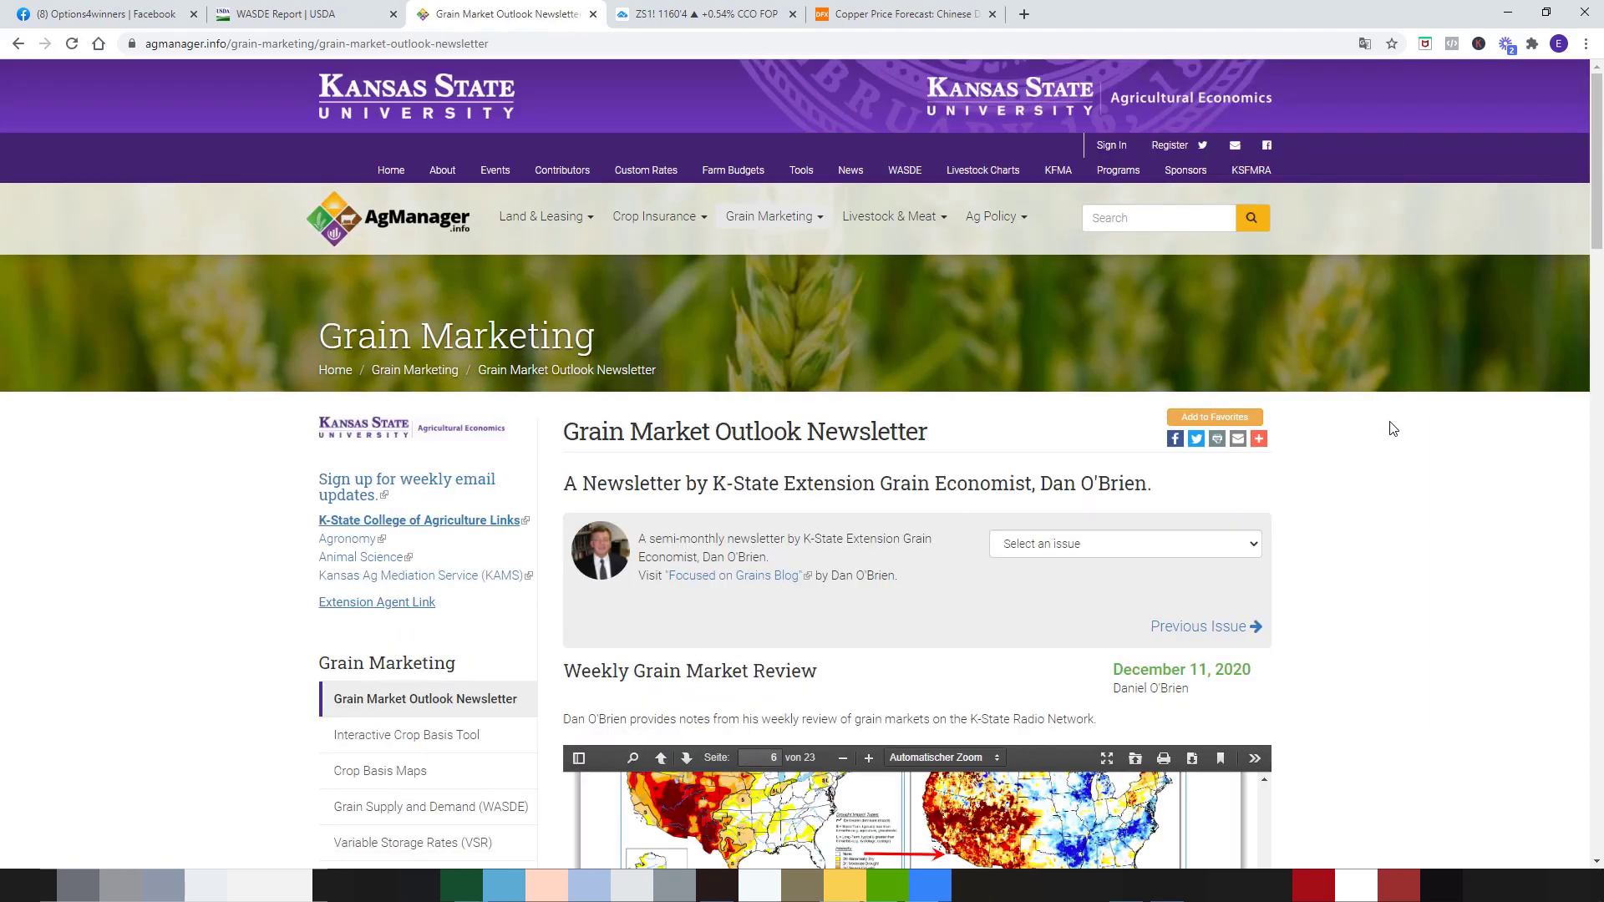
Look through the Weekly Grain Market Review of December 11, 2020, going back to its grain futures closes table.
scroll(1393, 427, "down", 1)
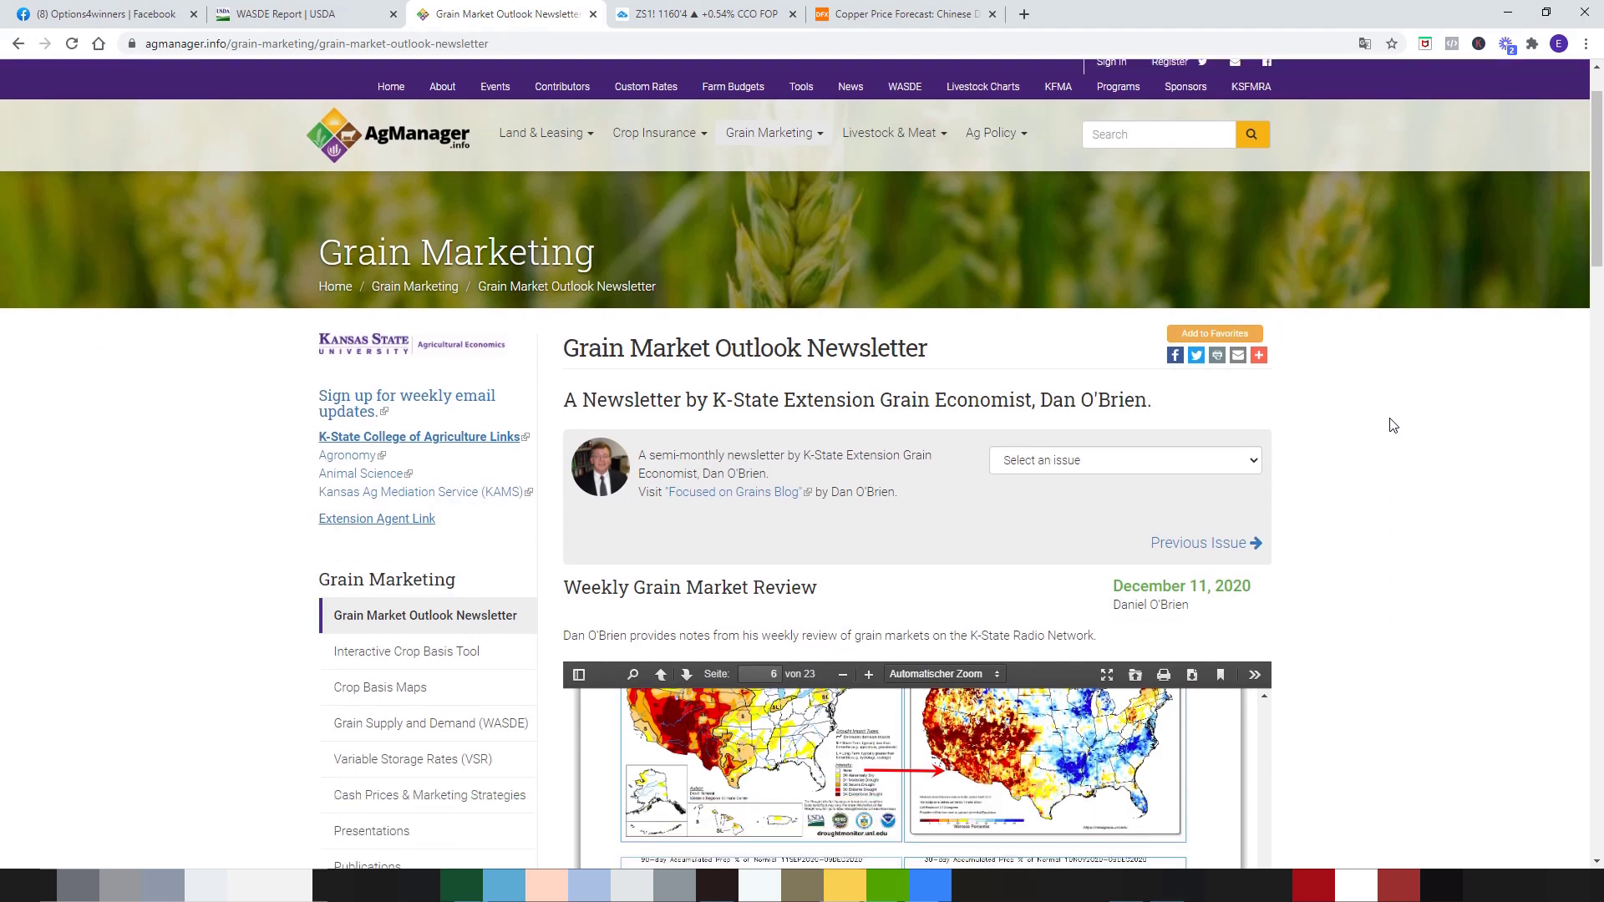
scroll(1394, 424, "down", 1)
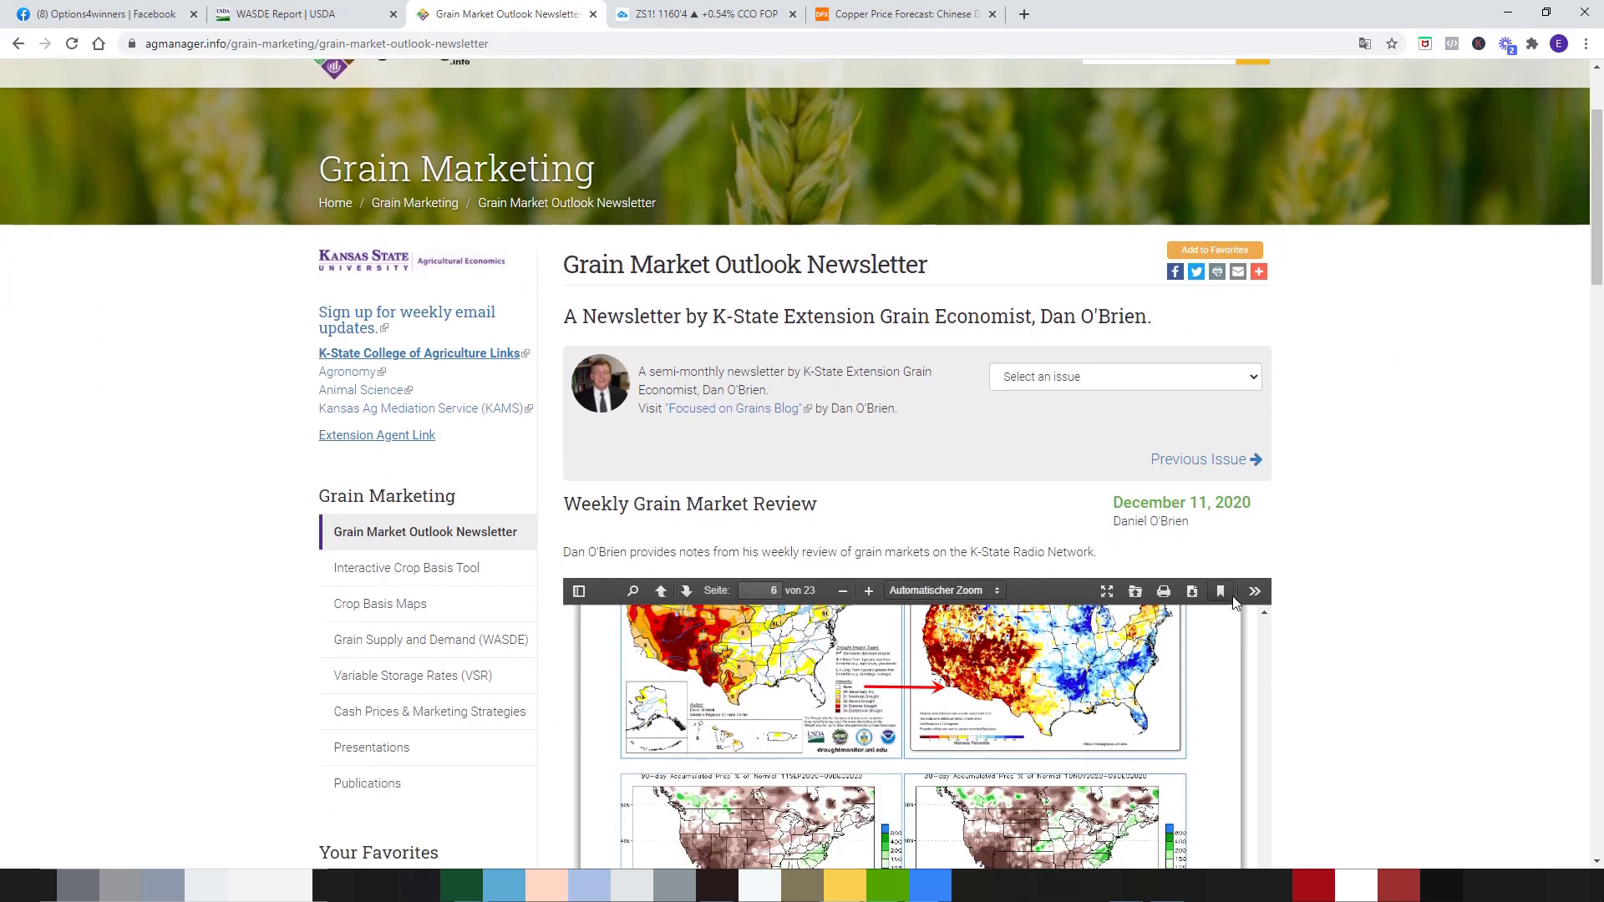
scroll(1238, 588, "down", 1)
scroll(1280, 839, "down", 3)
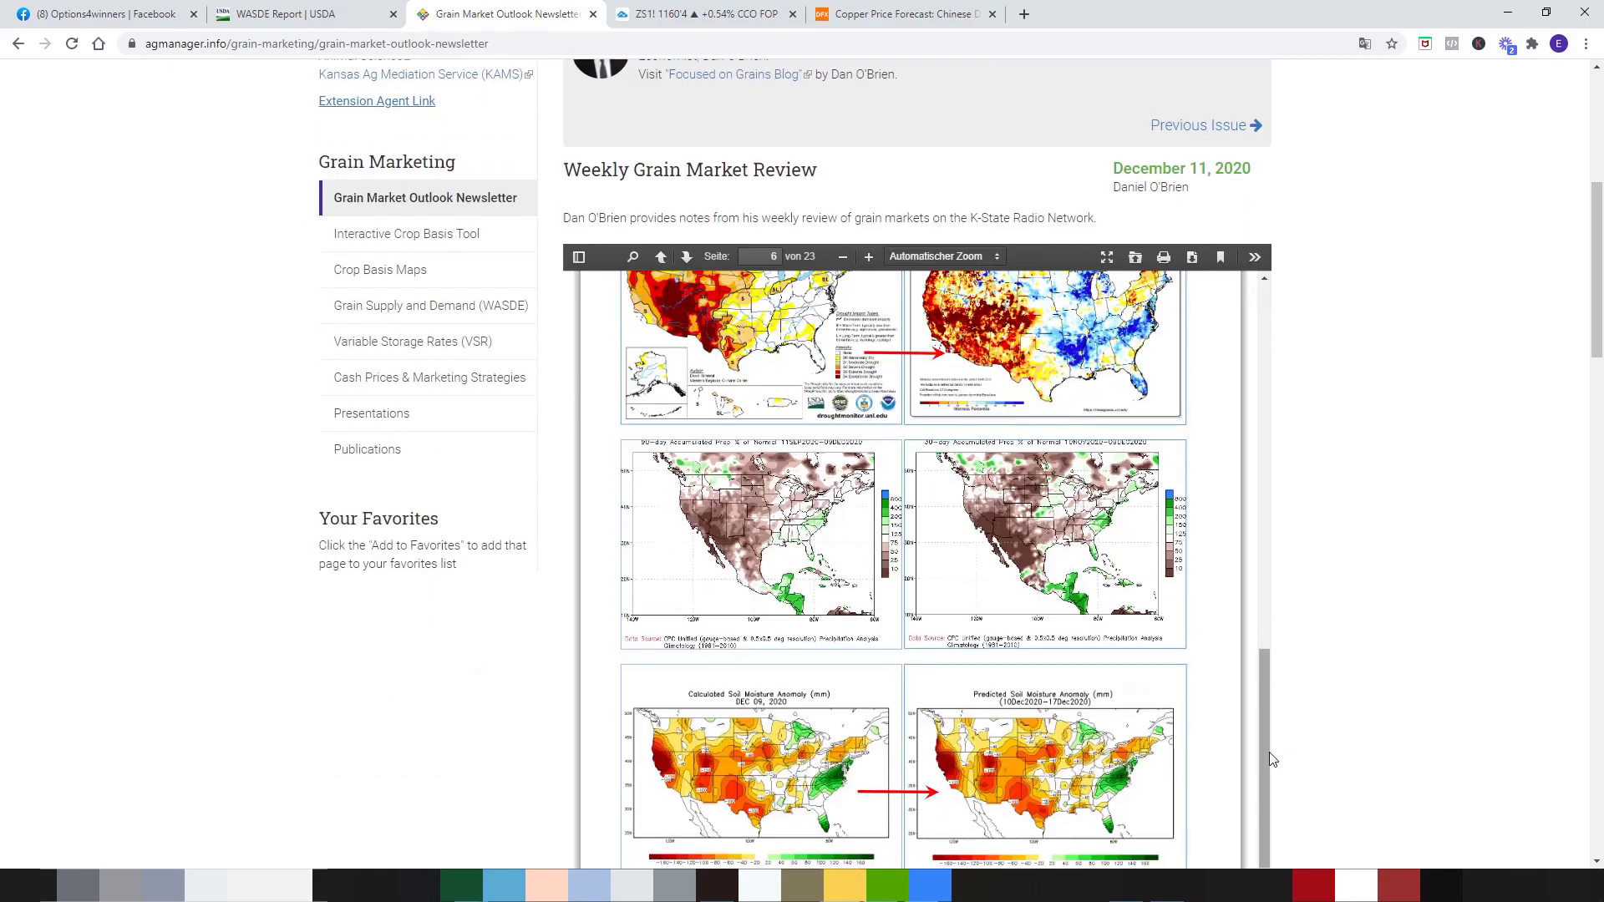
left_click_drag(1270, 756, 1282, 393)
scroll(1362, 460, "up", 4)
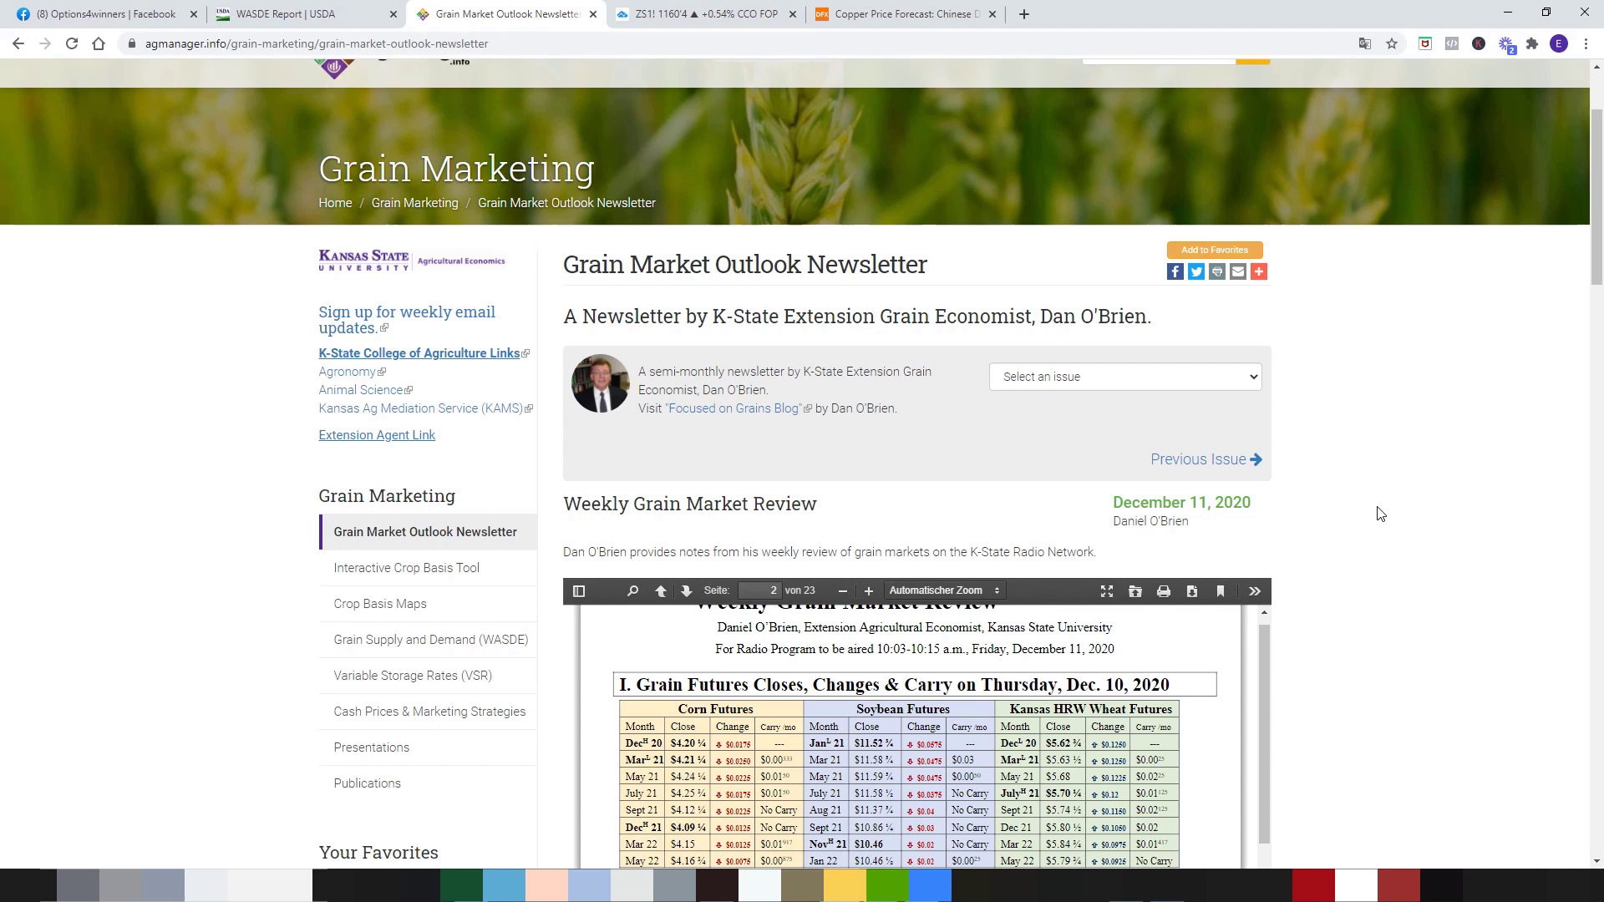
Return to the soybean chart in TradingView, compress its price scale and compare current price and COT levels with earlier highs.
left_click(680, 18)
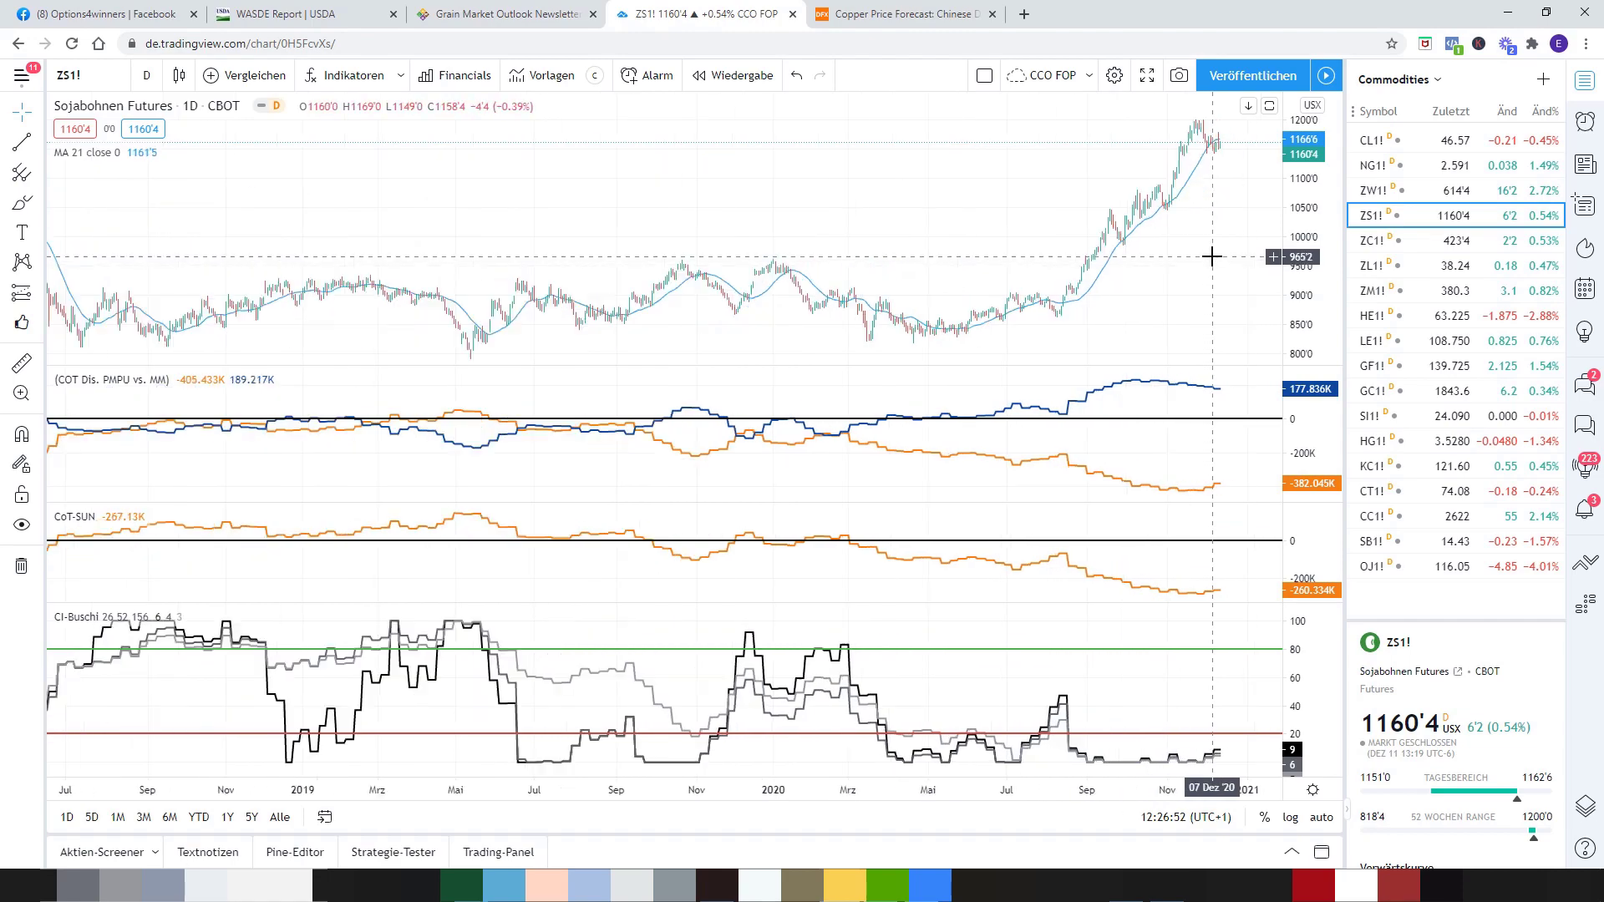
scroll(1211, 257, "up", 4)
left_click_drag(1312, 249, 1312, 259)
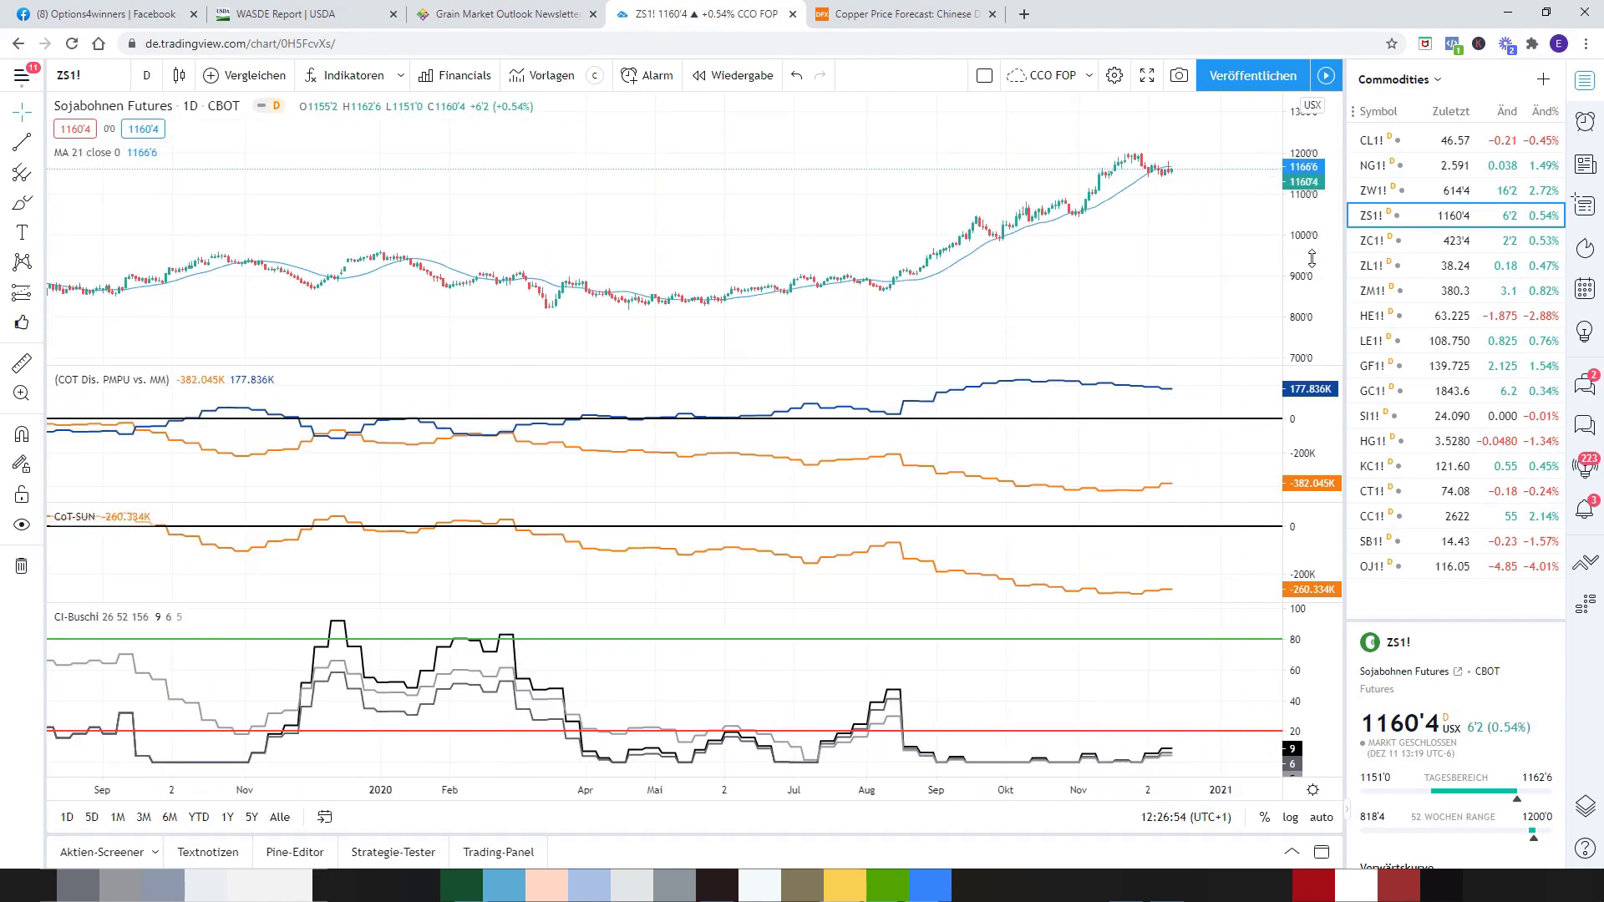
scroll(1086, 300, "down", 8)
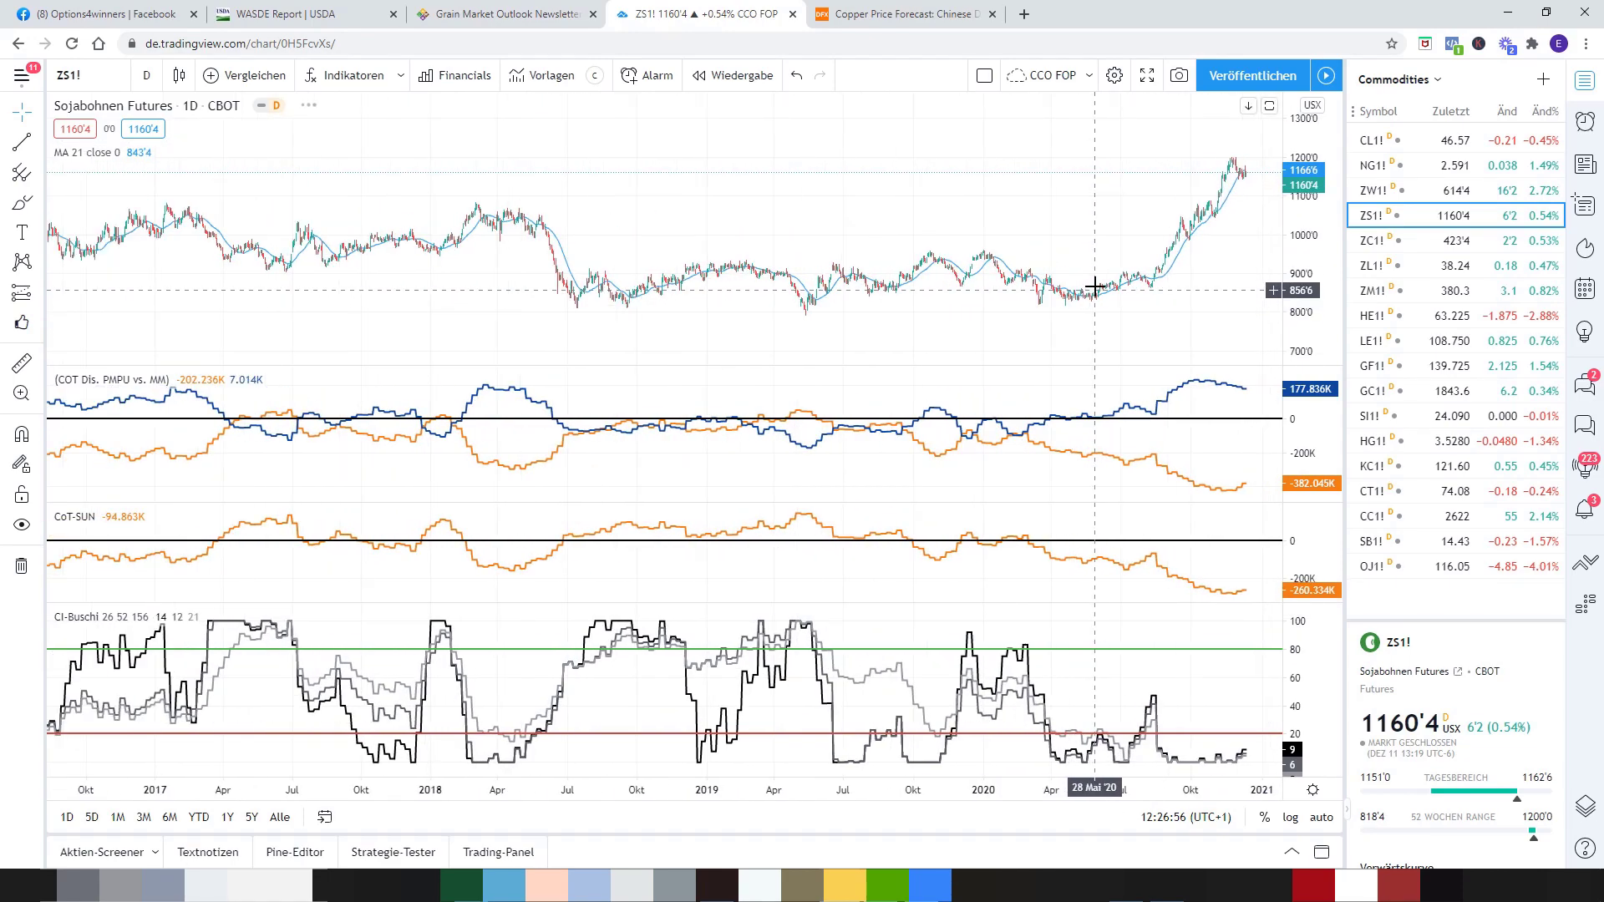
scroll(1095, 289, "down", 5)
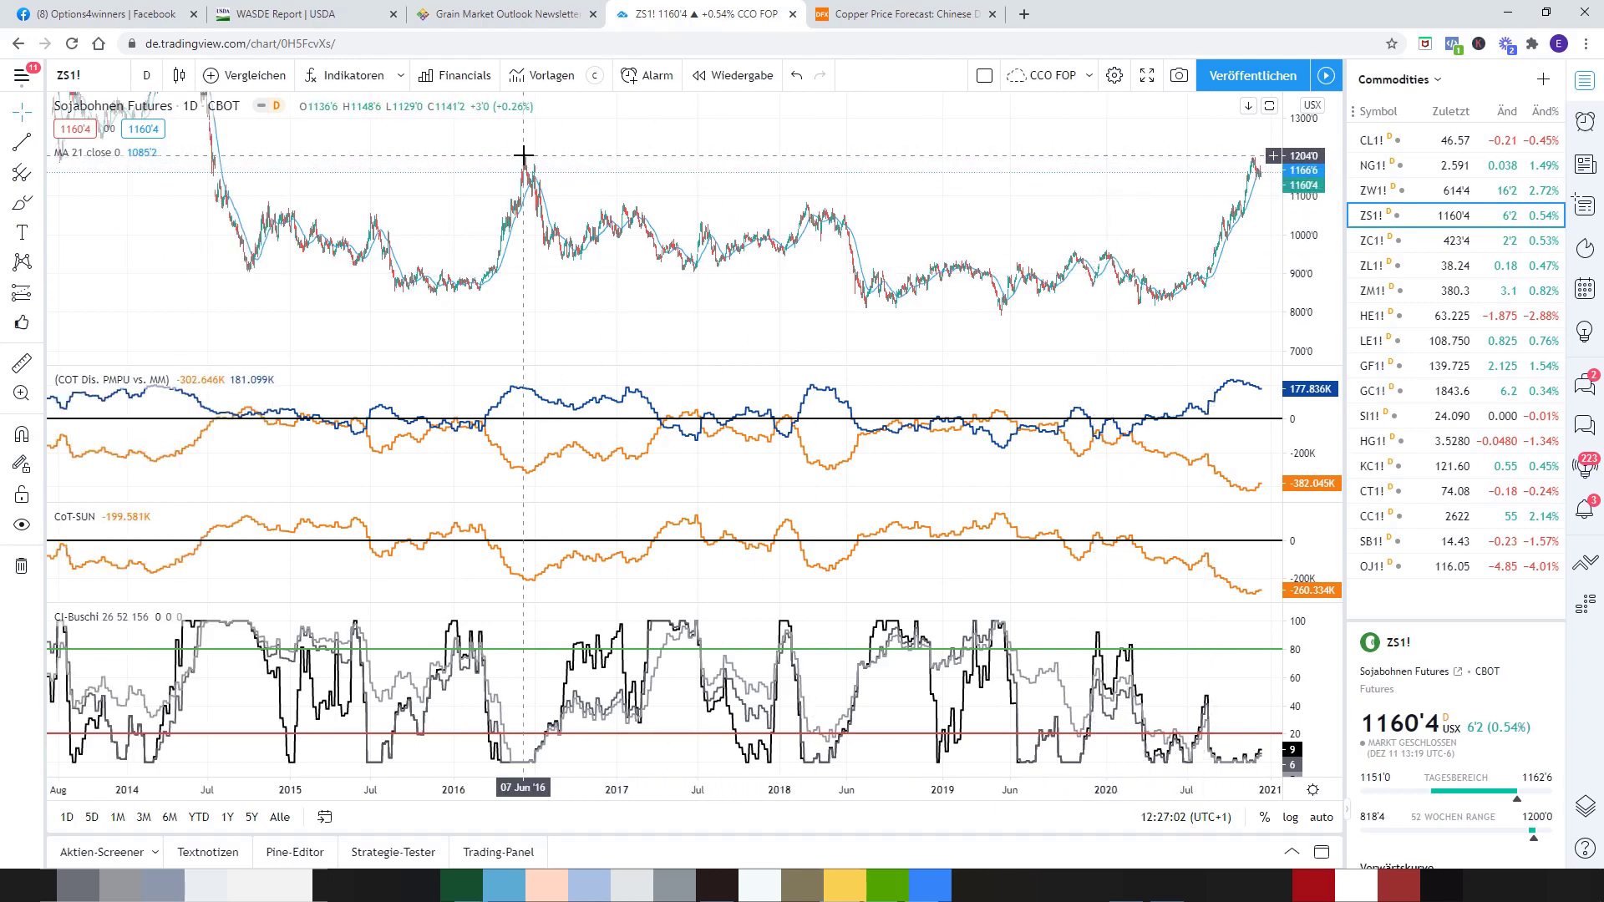
scroll(1153, 351, "up", 5)
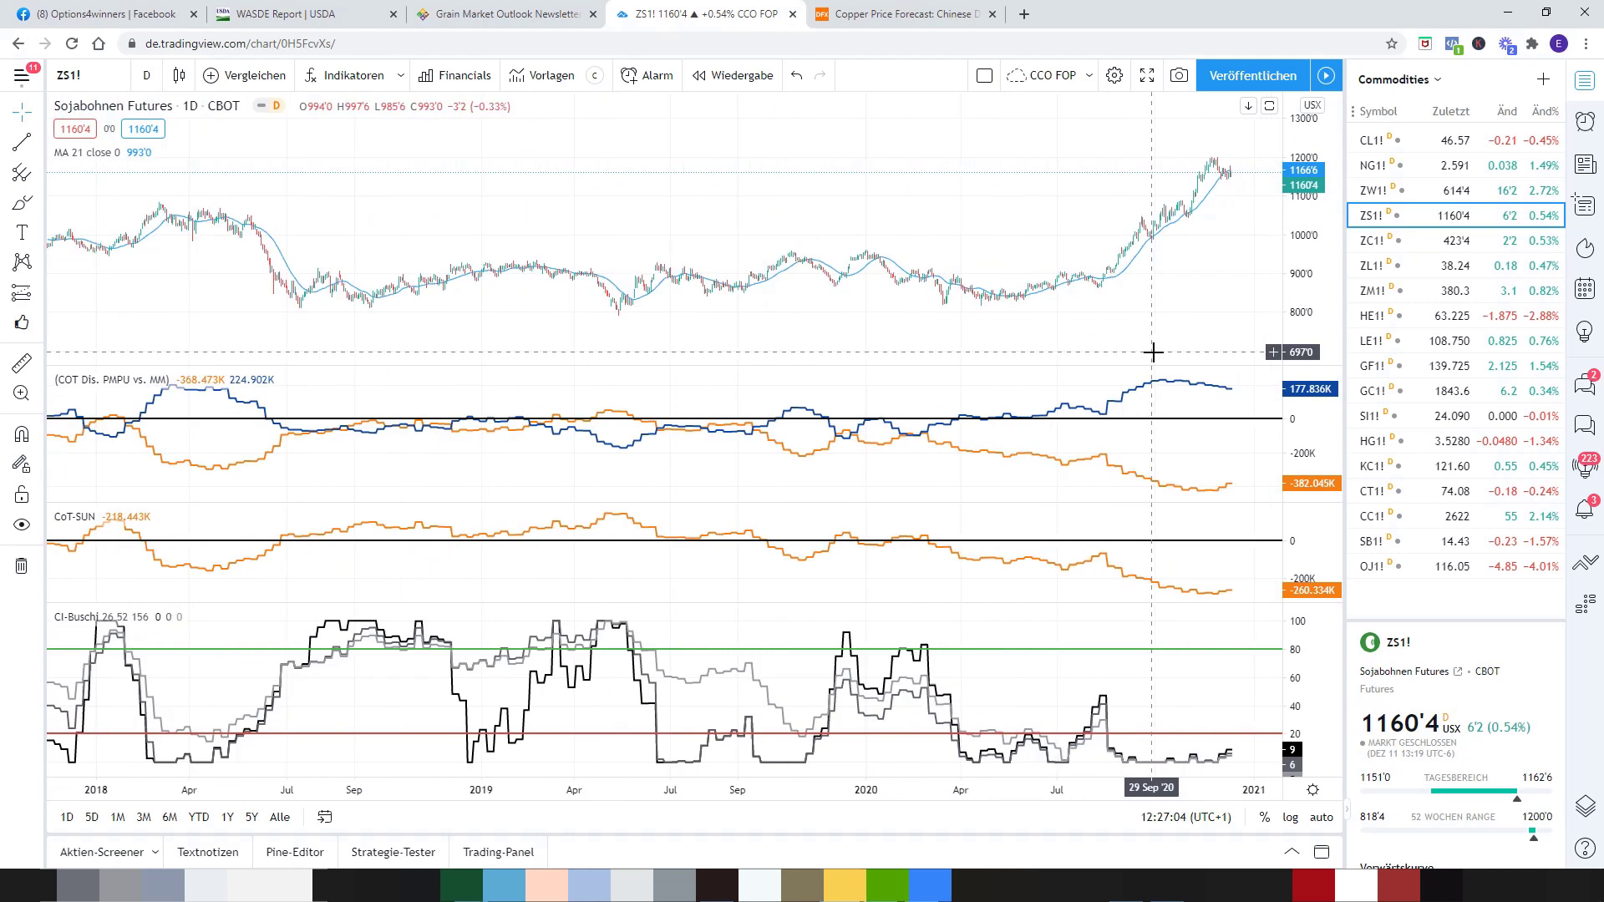
scroll(1153, 352, "up", 1)
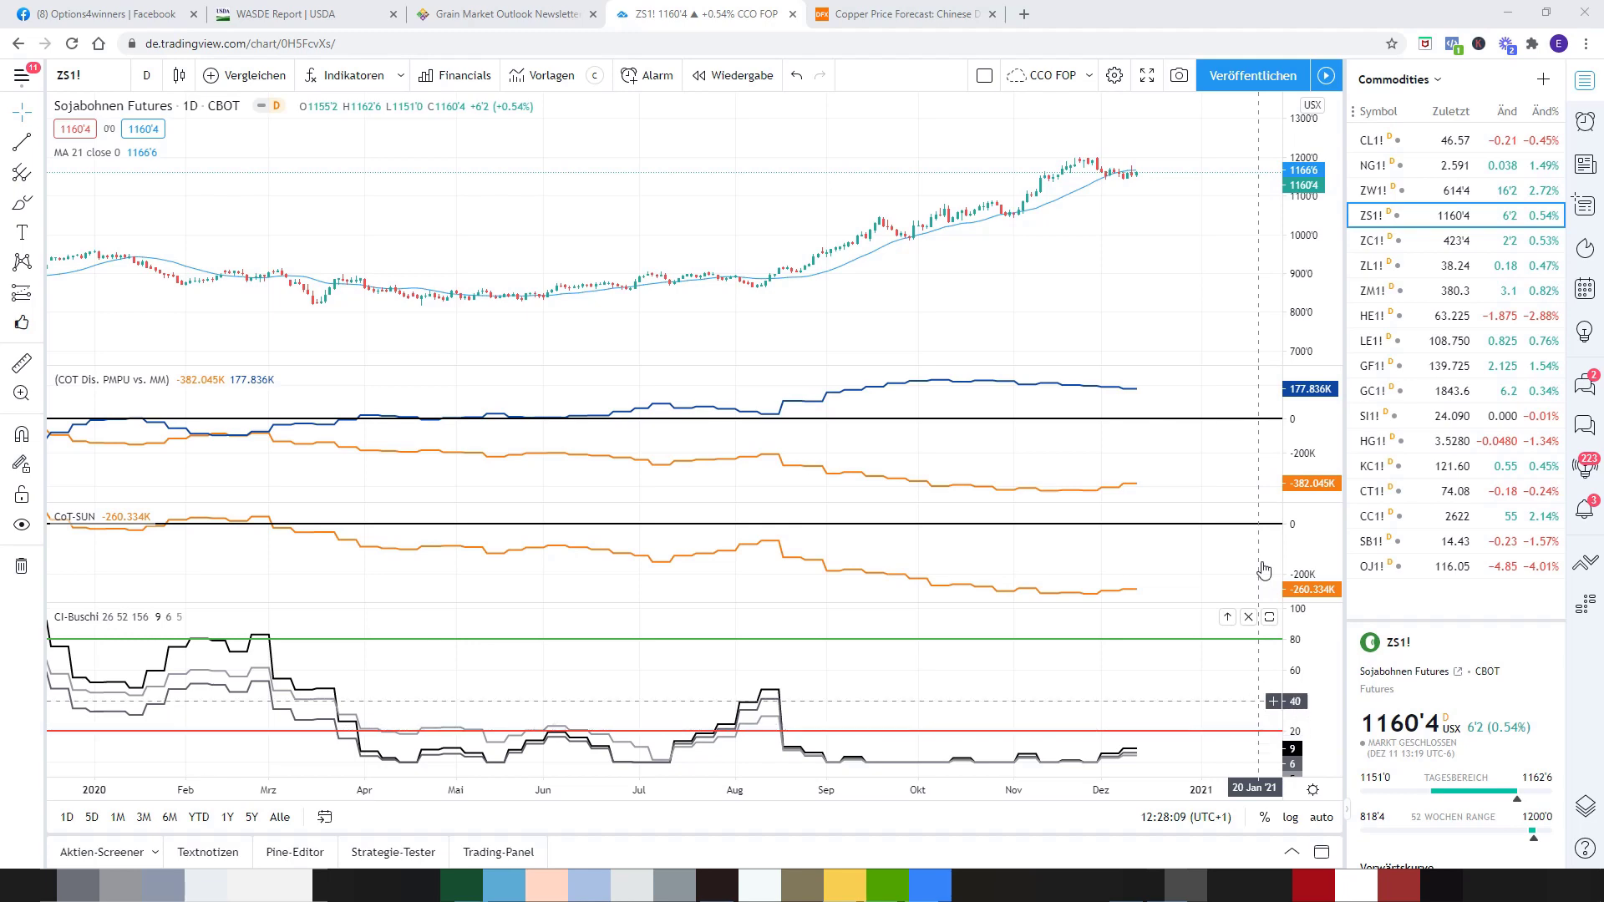
Load soybean oil futures (ZL1!), compress the price scale and examine the price and COT indicators back to 2018.
left_click(1418, 276)
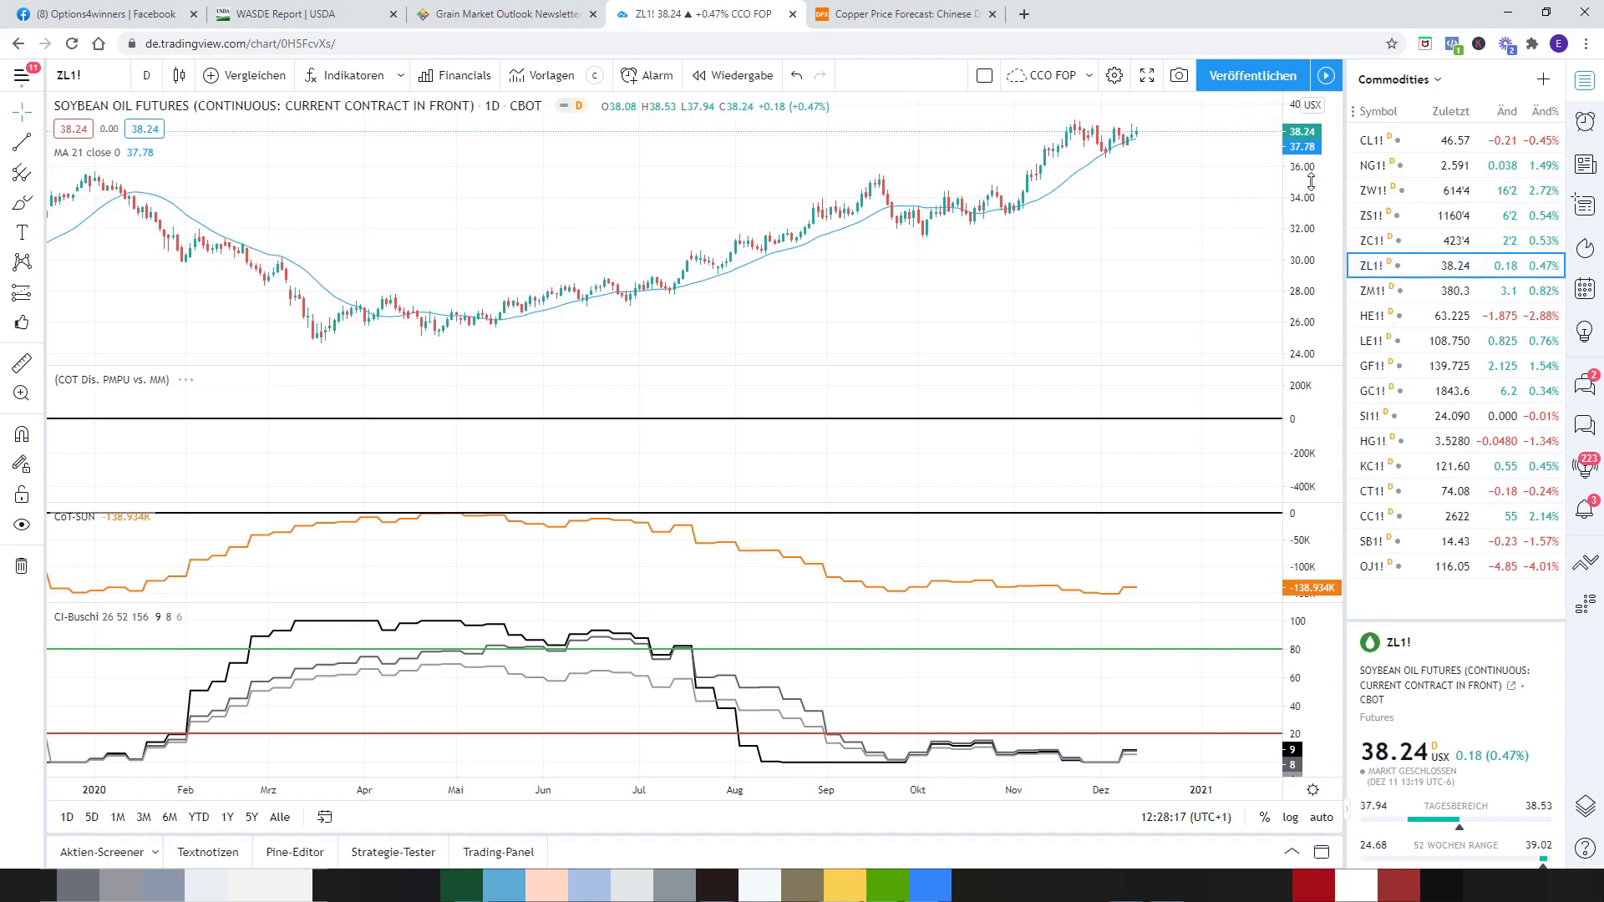
left_click_drag(1312, 182, 1319, 221)
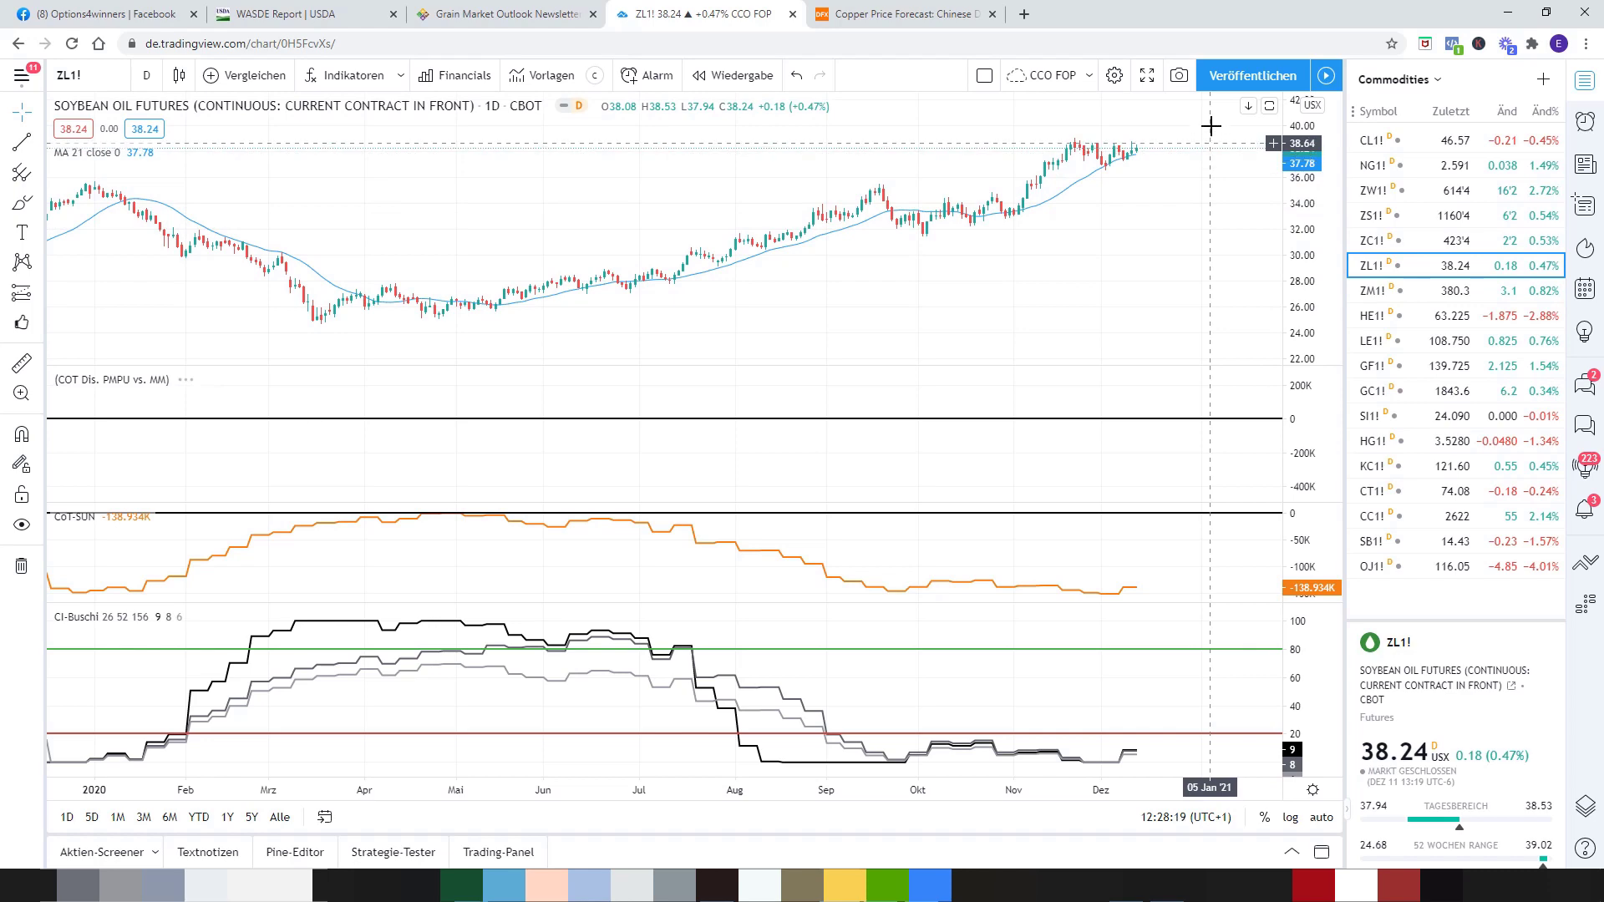
scroll(1212, 150, "down", 3)
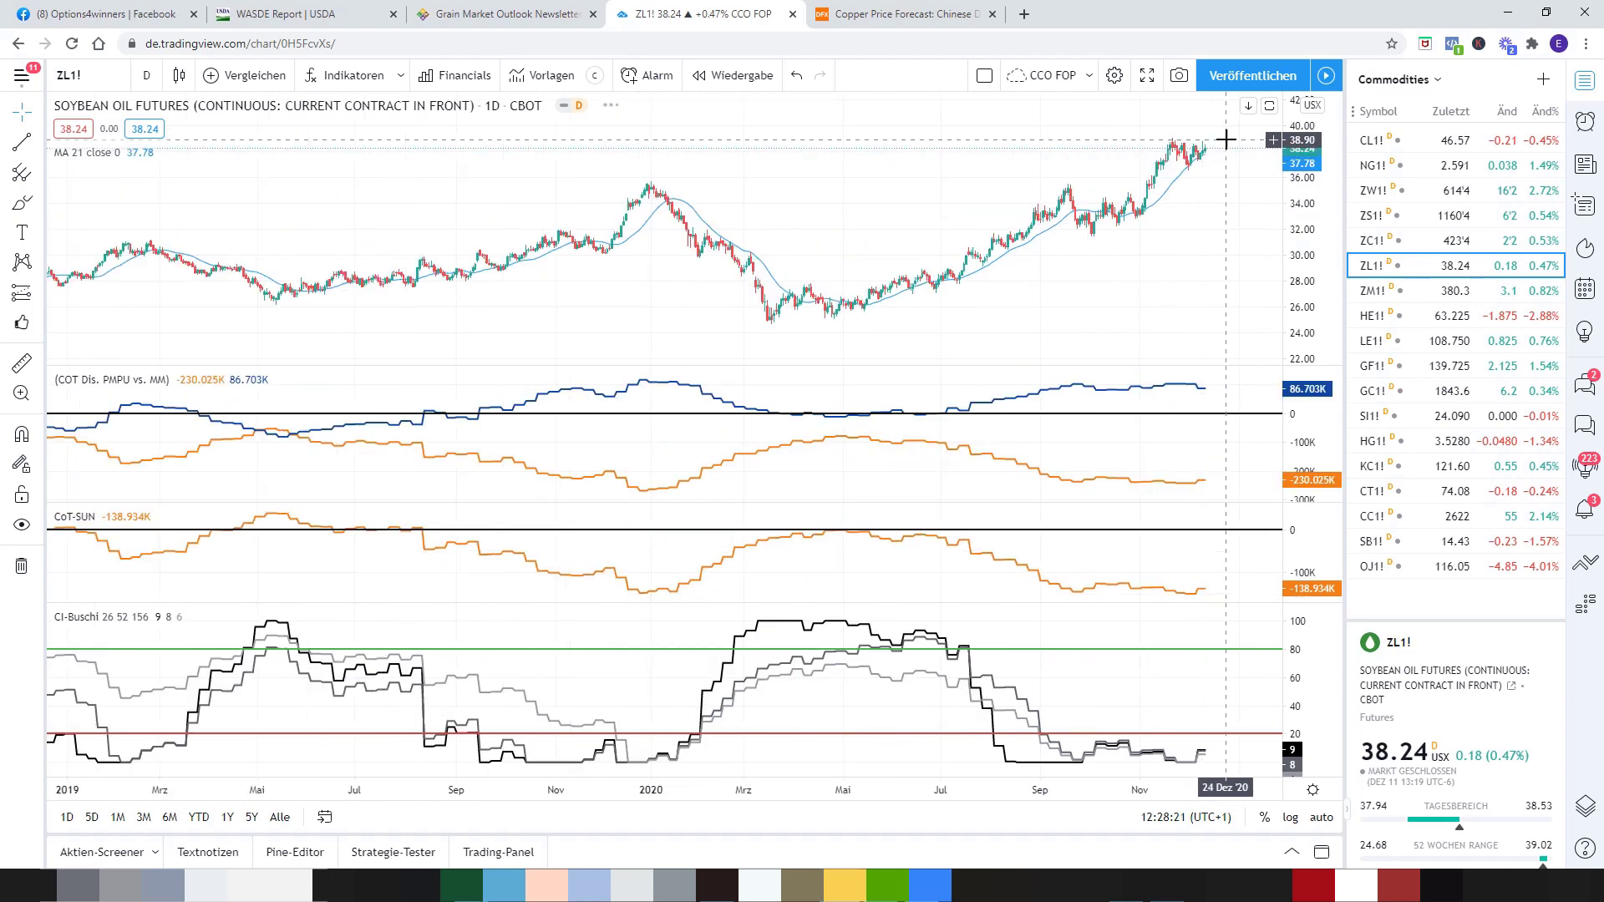
scroll(1226, 140, "down", 1)
scroll(1226, 139, "down", 1)
scroll(1225, 140, "down", 1)
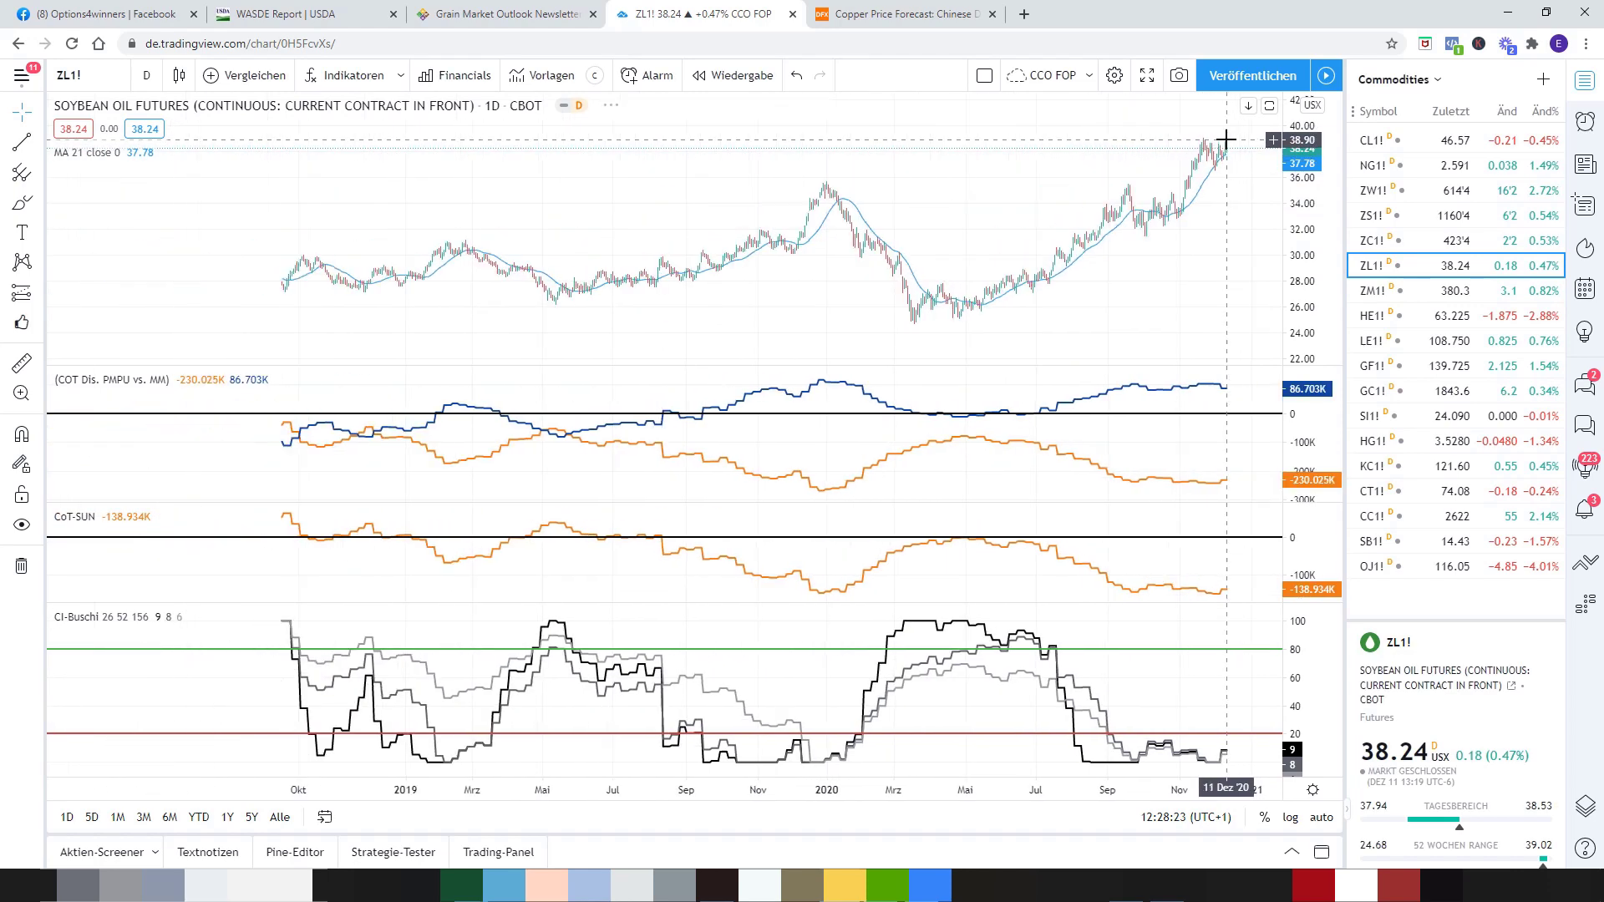
Compare soybean oil's price and COT indicators with history back to late 2016, and return to the 2020 price action.
scroll(1225, 140, "down", 3)
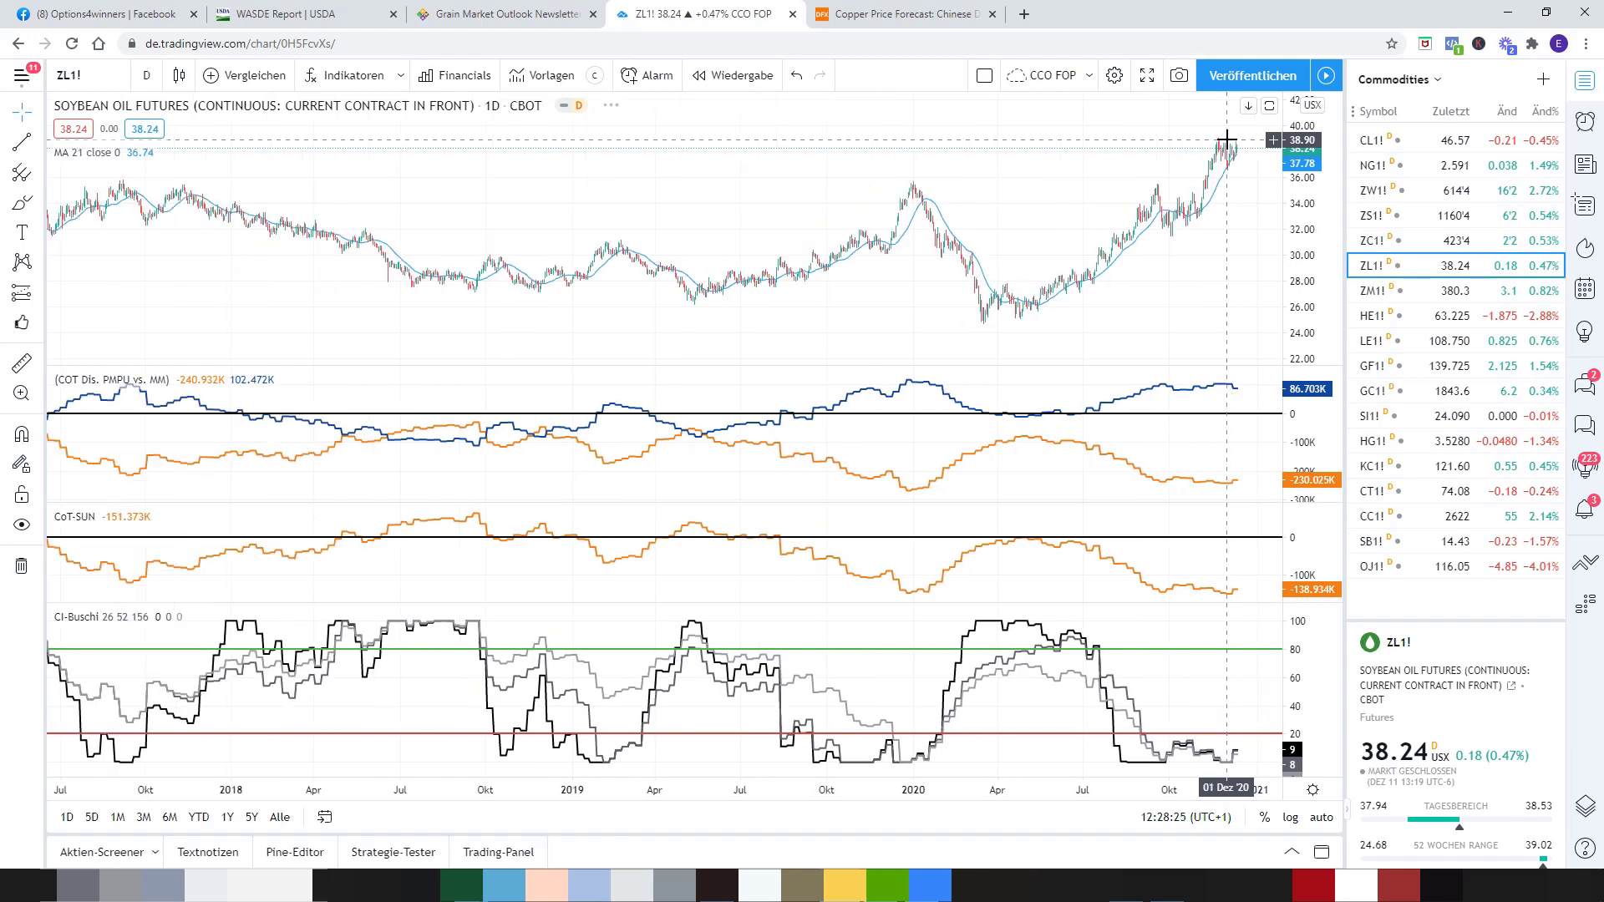
scroll(1226, 140, "down", 1)
scroll(1225, 140, "up", 5)
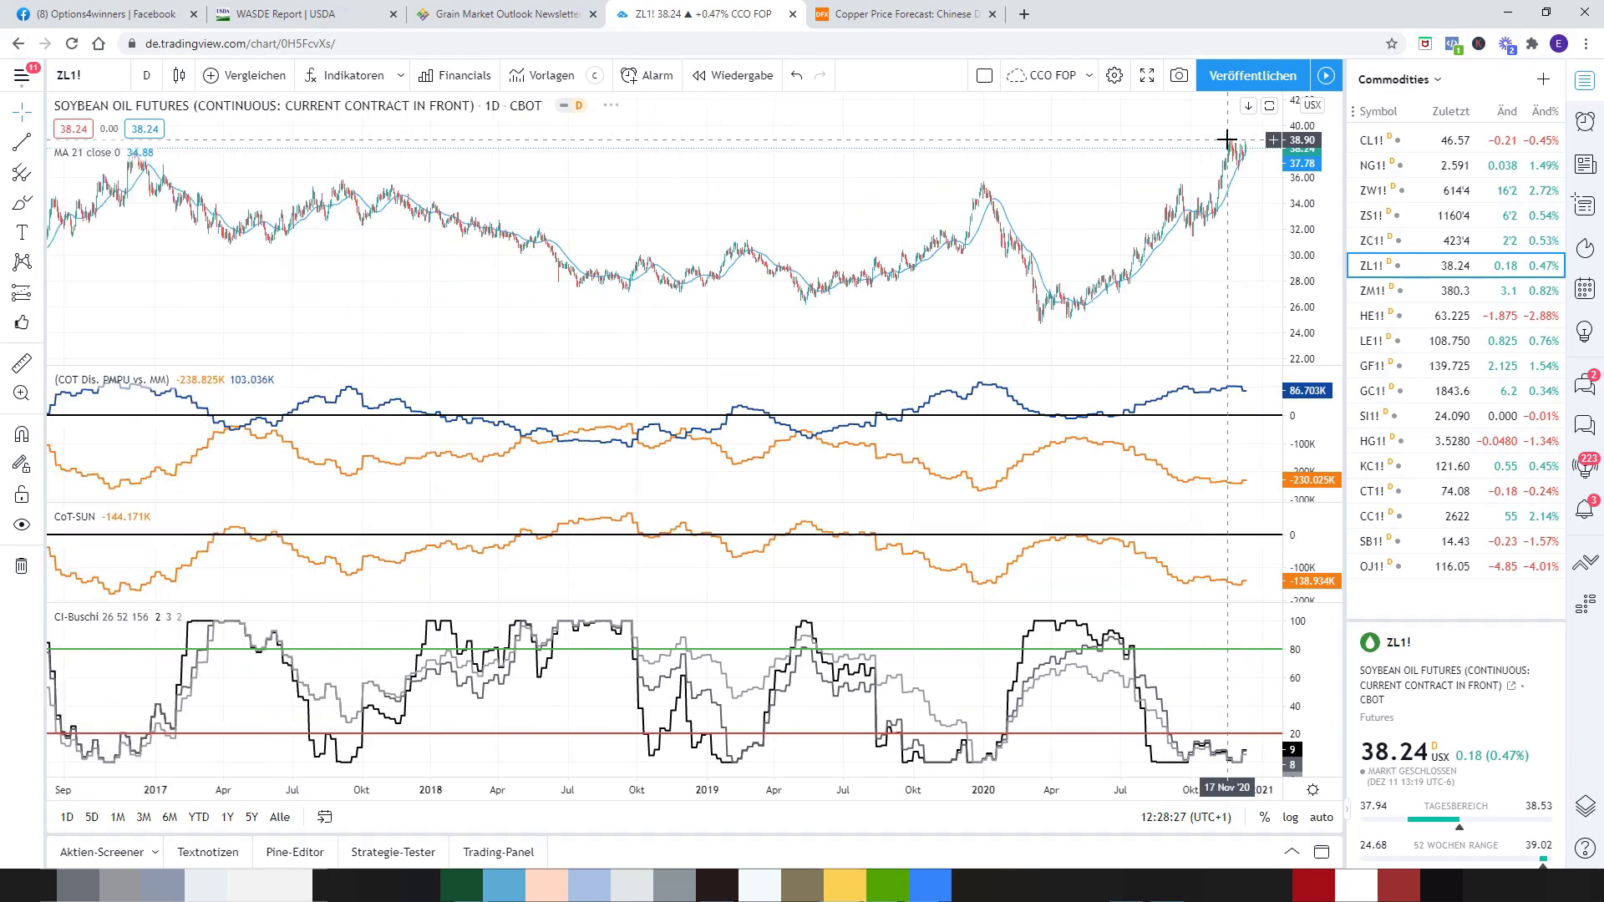
scroll(1226, 154, "up", 5)
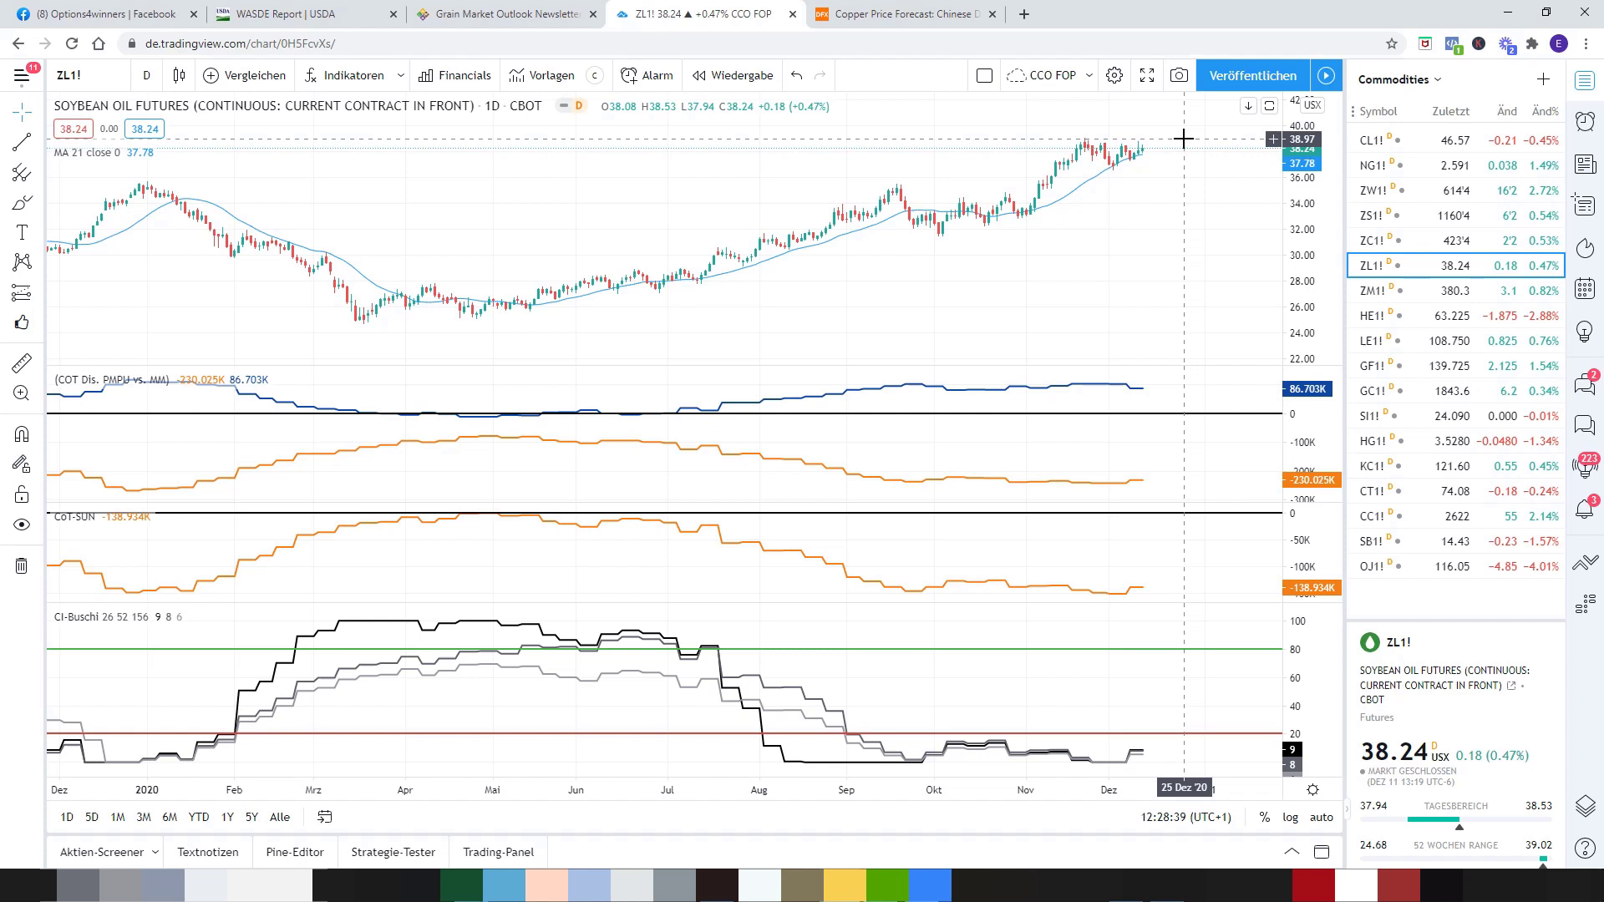
Load soybean meal futures (ZM1!) and compare the current price and COT indicators with the levels since 2017.
left_click(1412, 298)
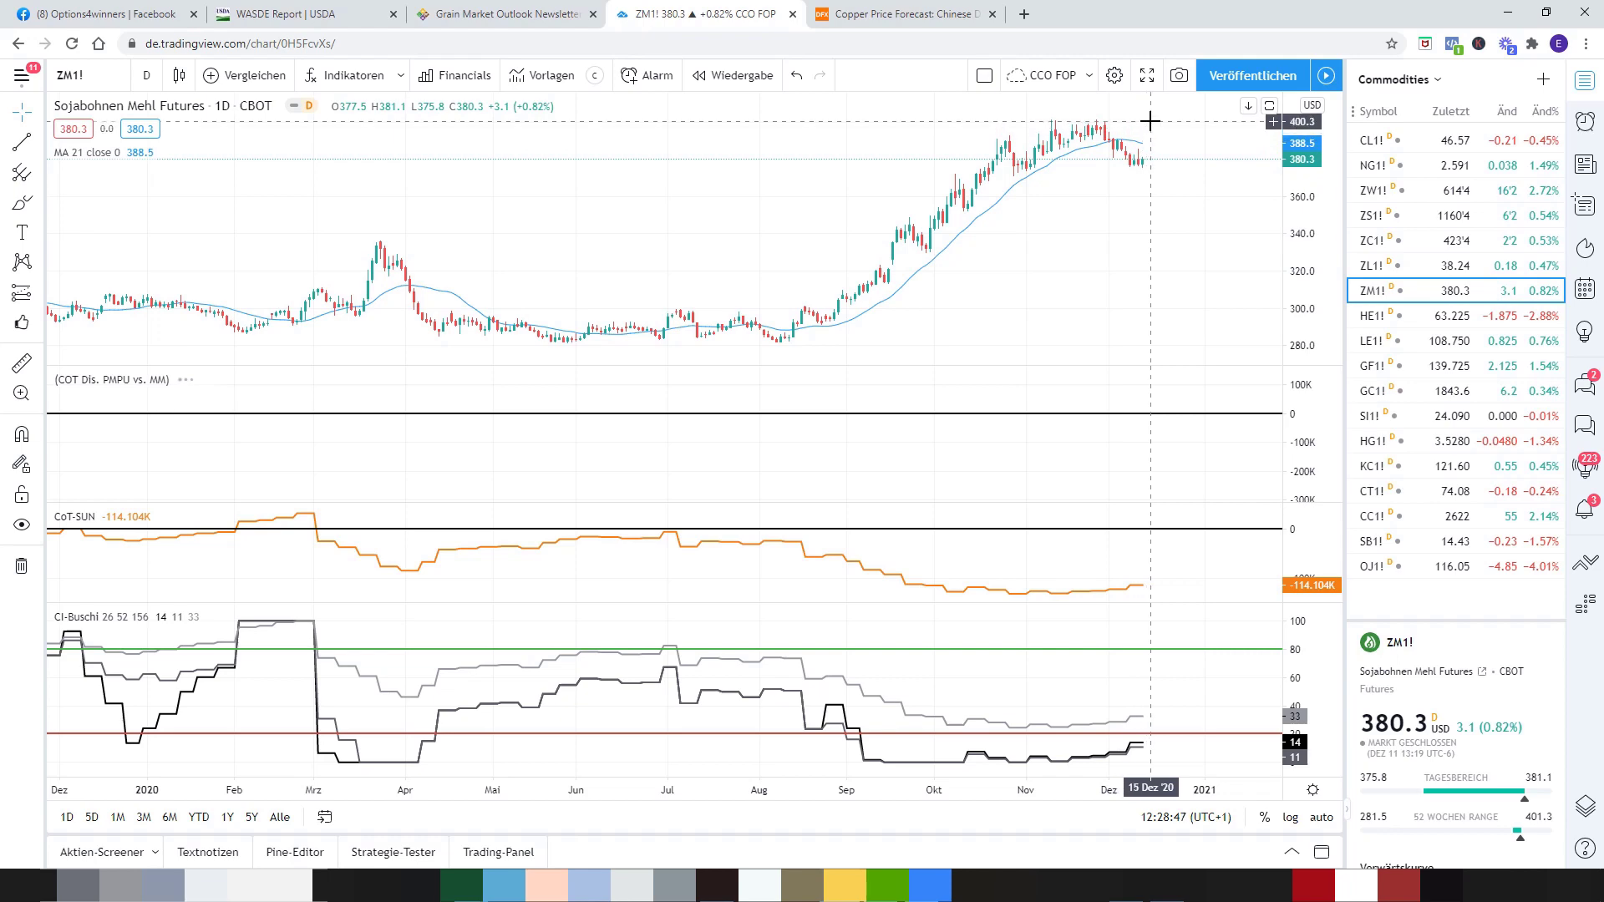
scroll(1150, 121, "down", 5)
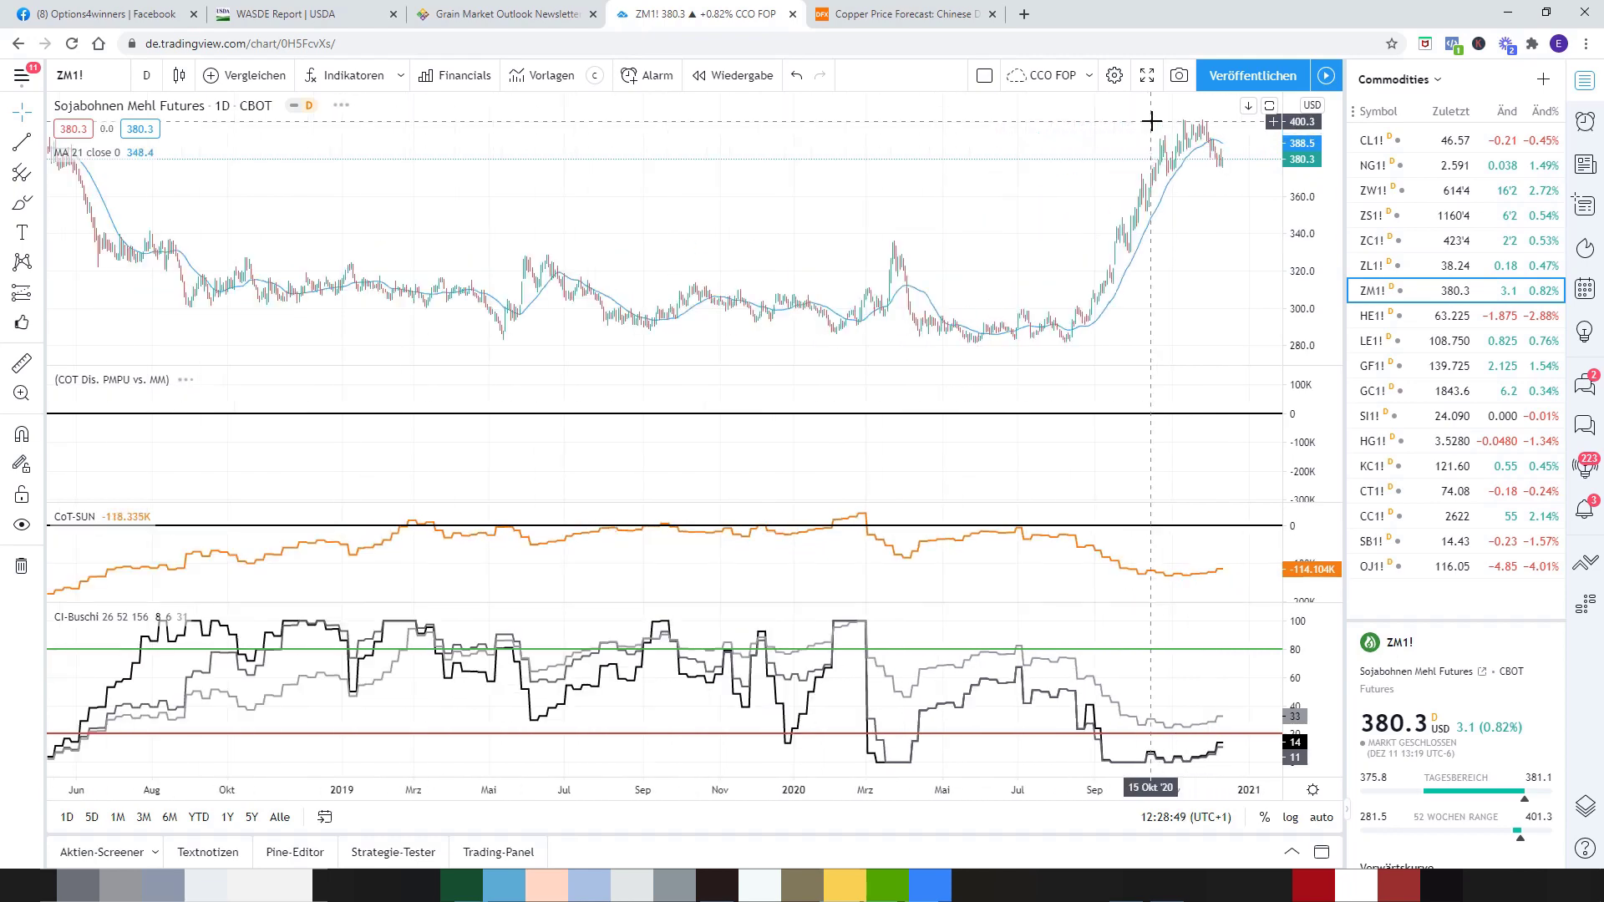
scroll(1150, 121, "down", 2)
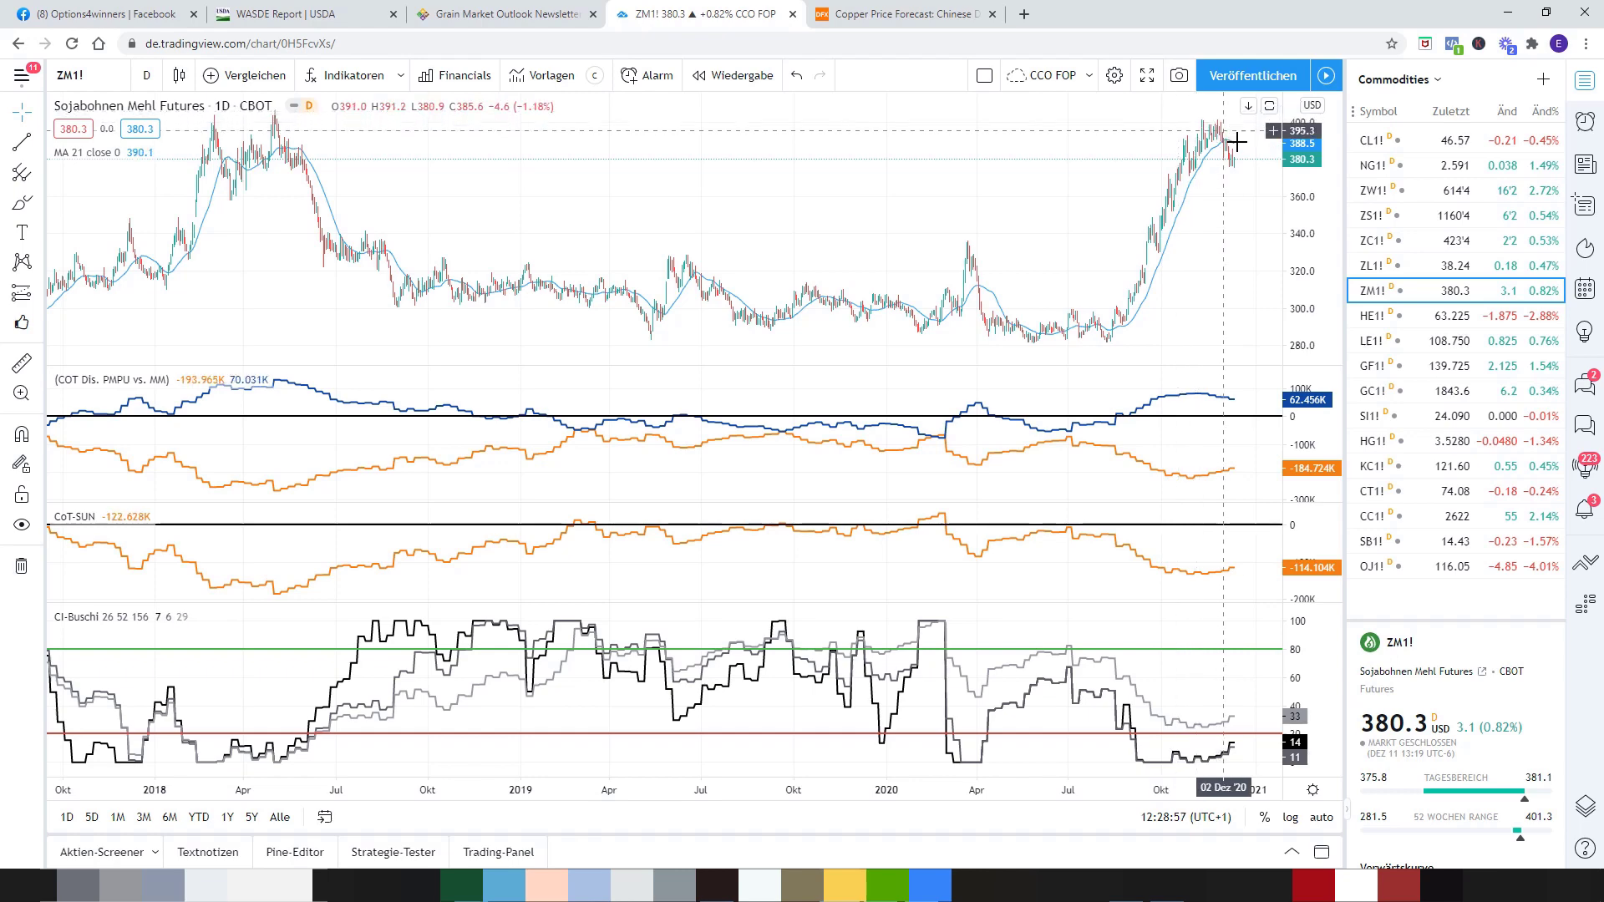
scroll(1246, 169, "down", 2)
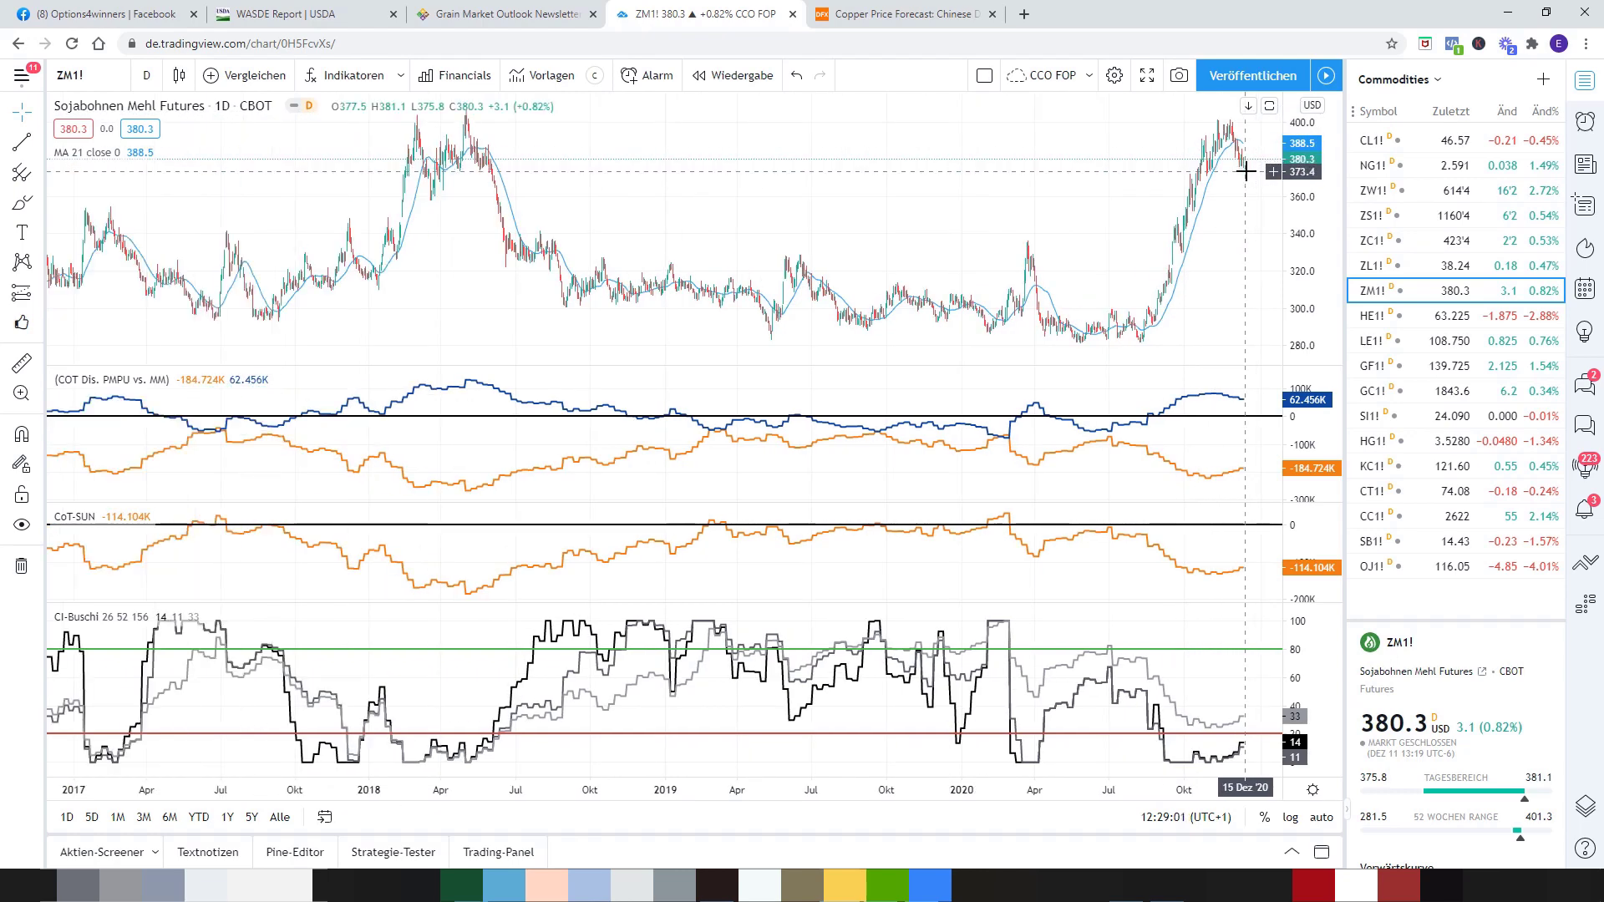
scroll(1246, 171, "up", 5)
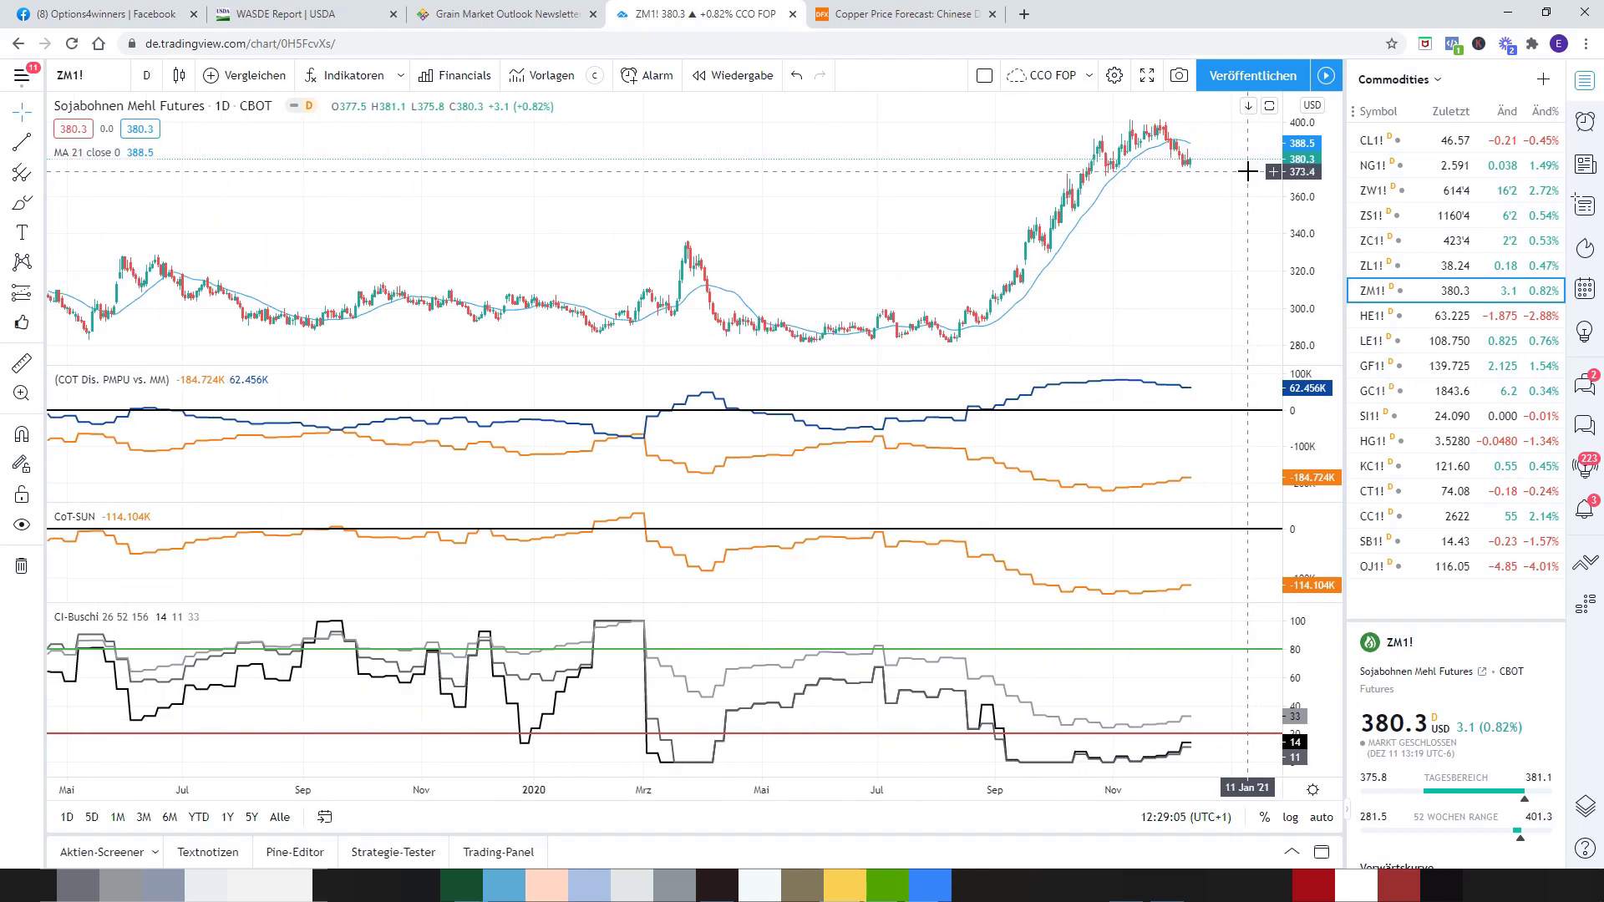
scroll(1247, 171, "down", 1)
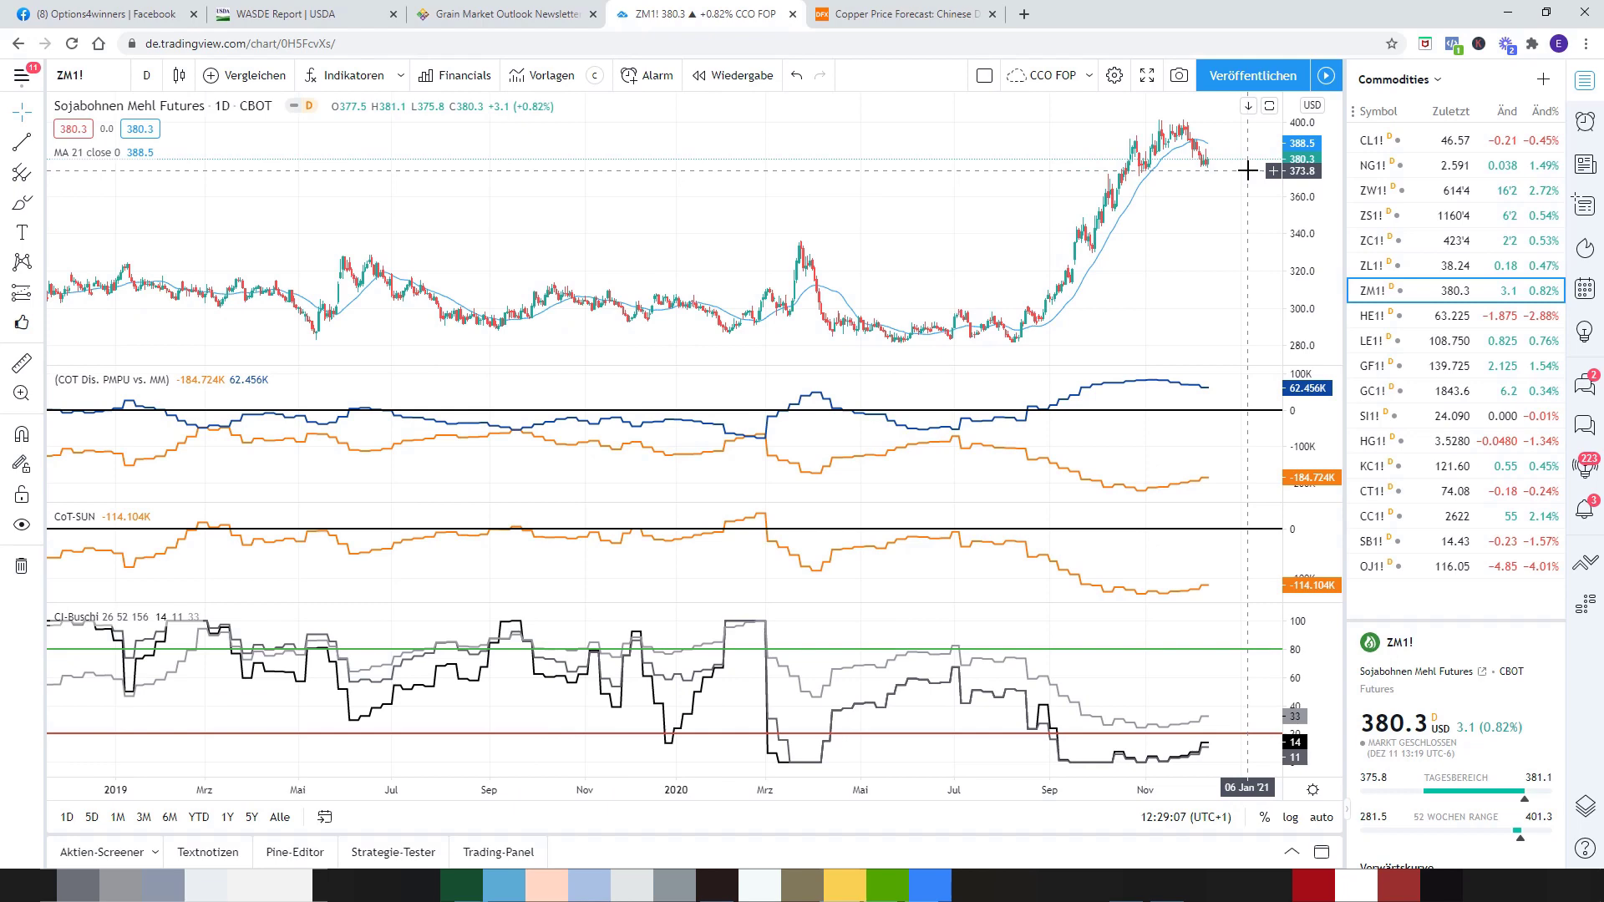
scroll(1248, 170, "down", 1)
scroll(1248, 170, "down", 4)
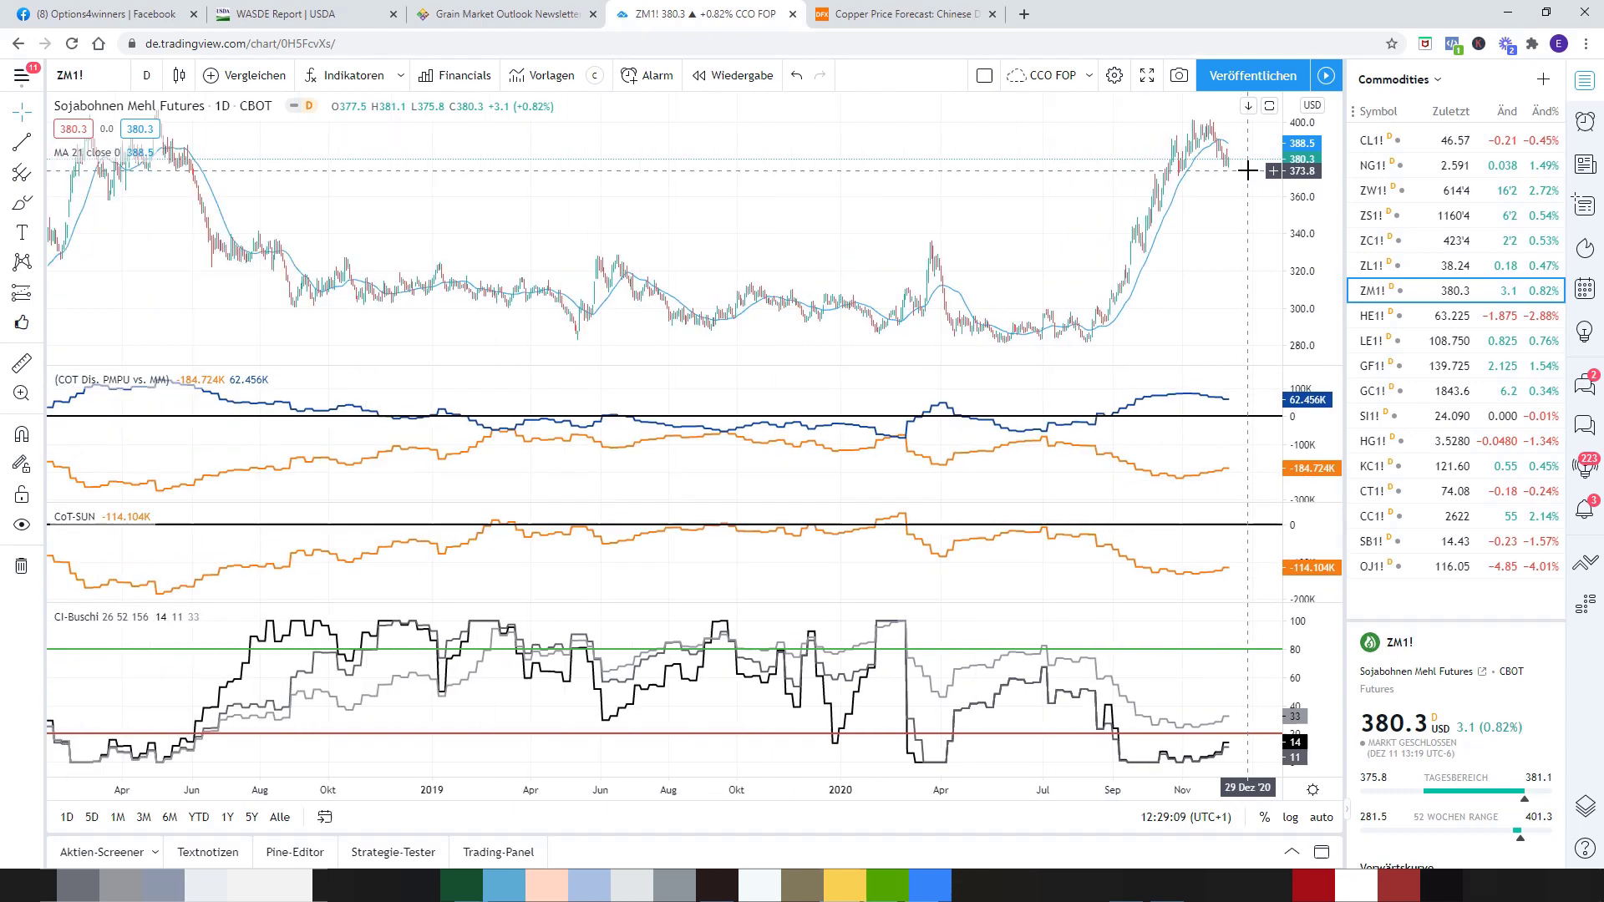
scroll(1247, 171, "up", 4)
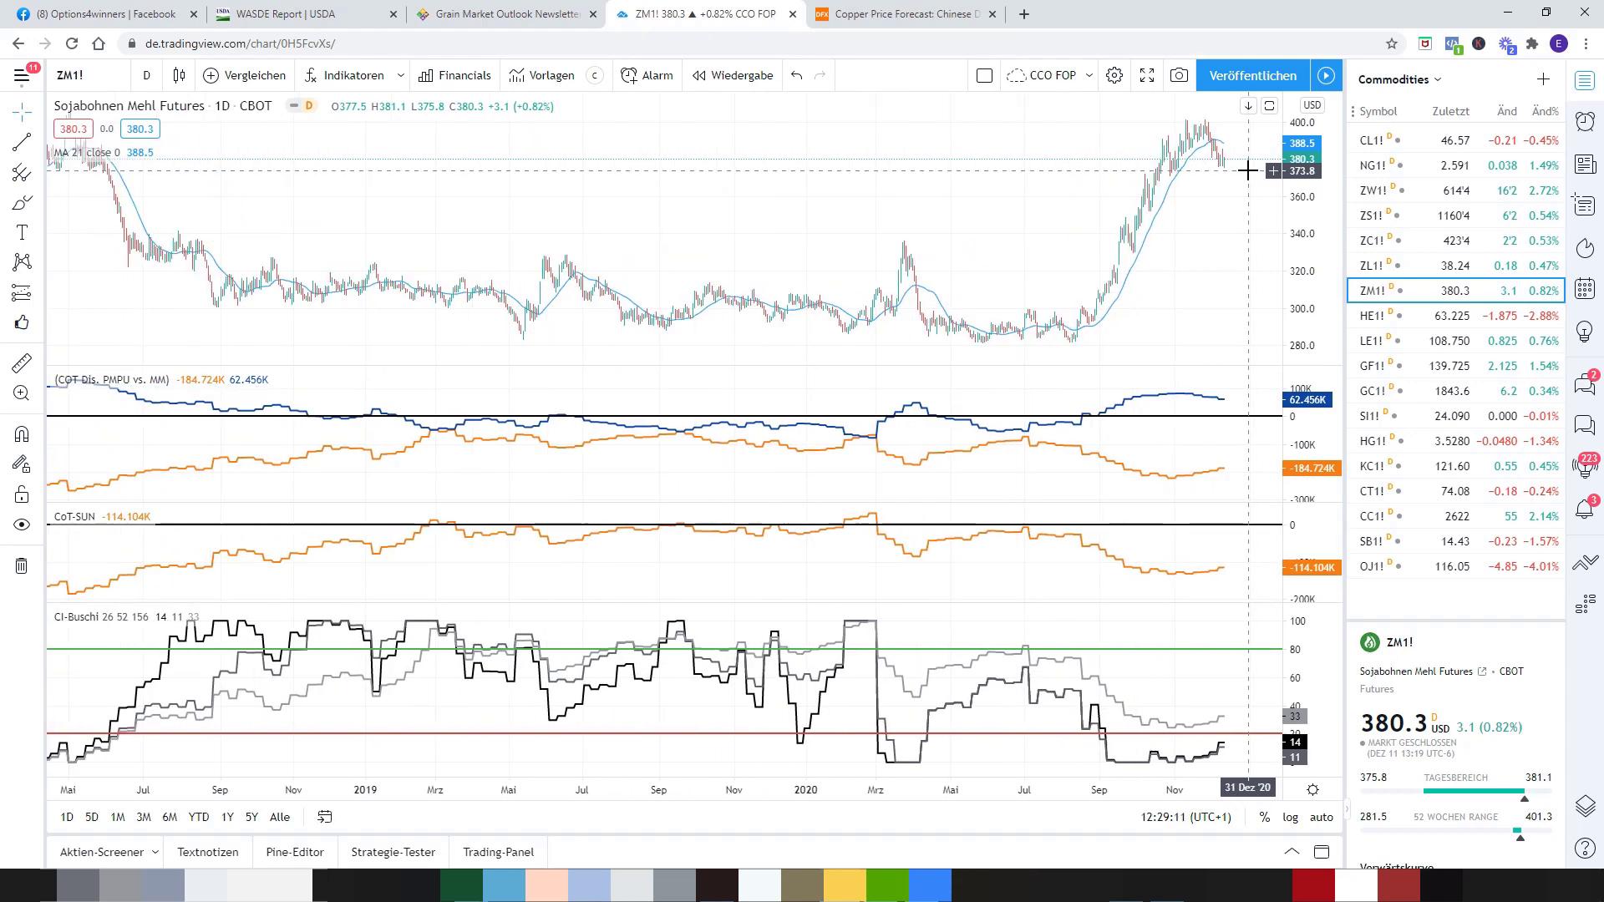
scroll(1247, 170, "up", 2)
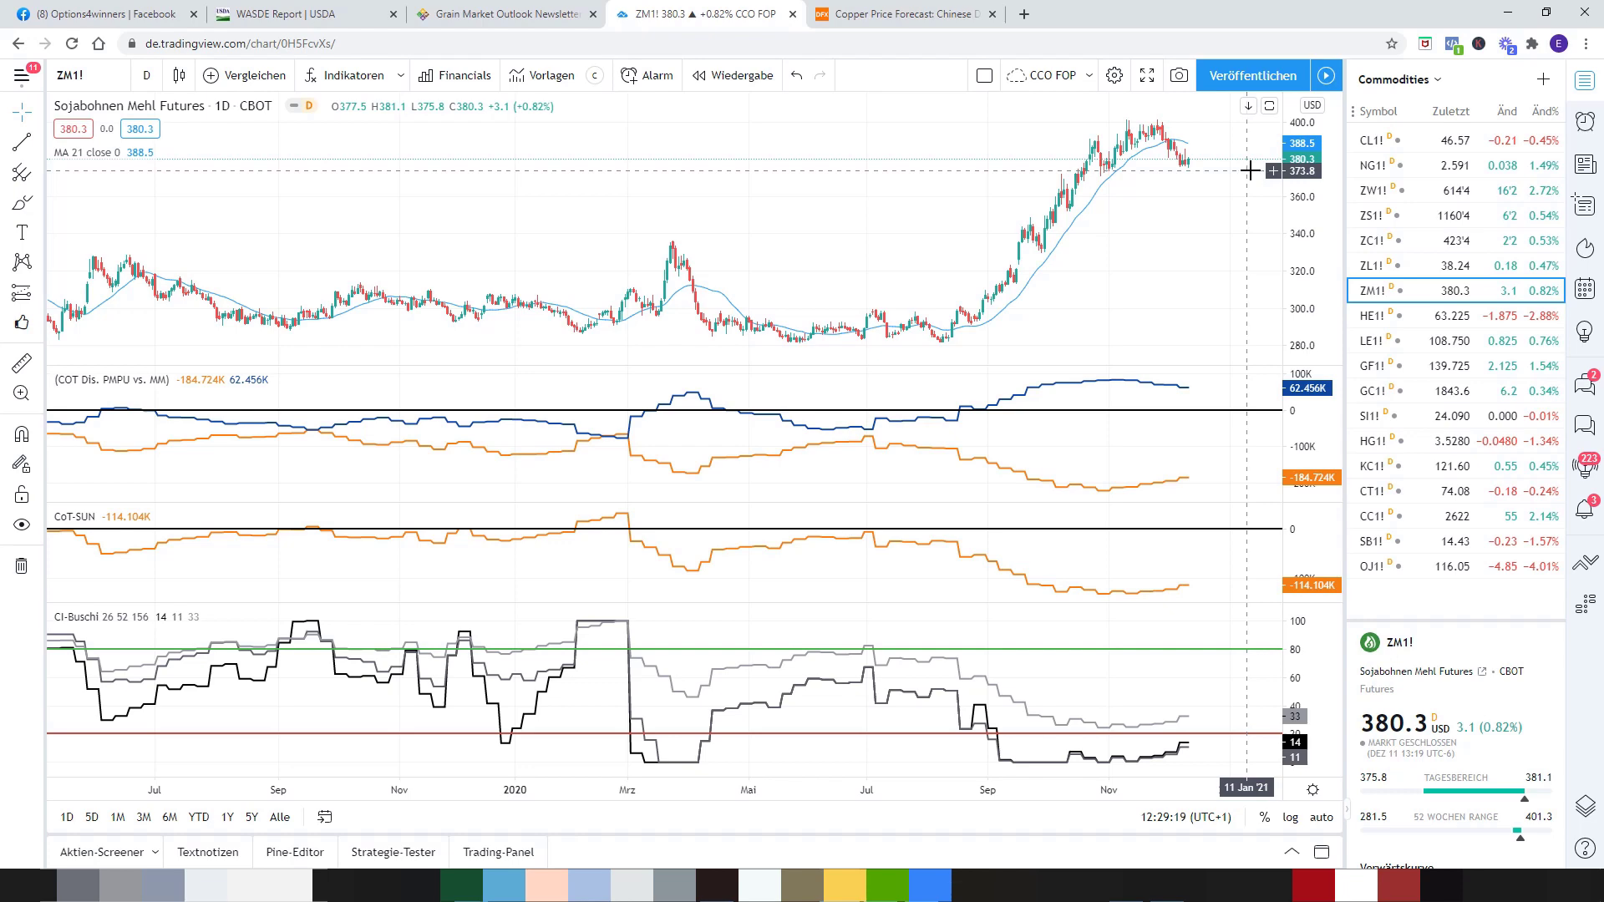
Load orange juice futures (OJ1!) and examine the price together with the CI-Buschl indicator since mid-2019.
left_click(1418, 570)
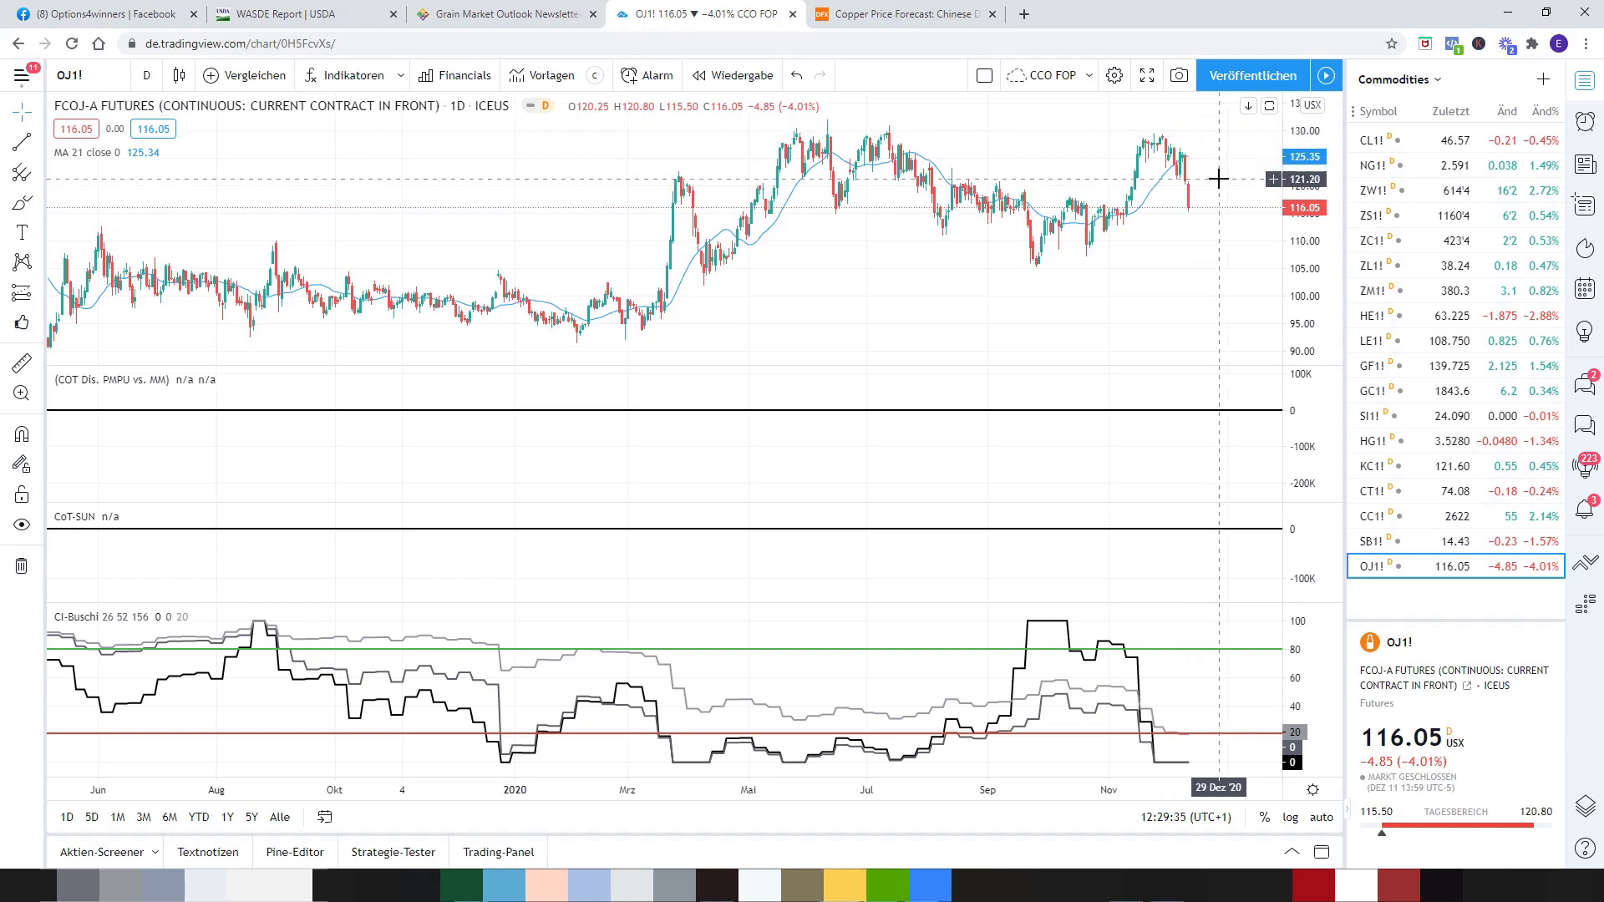
scroll(1217, 175, "up", 3)
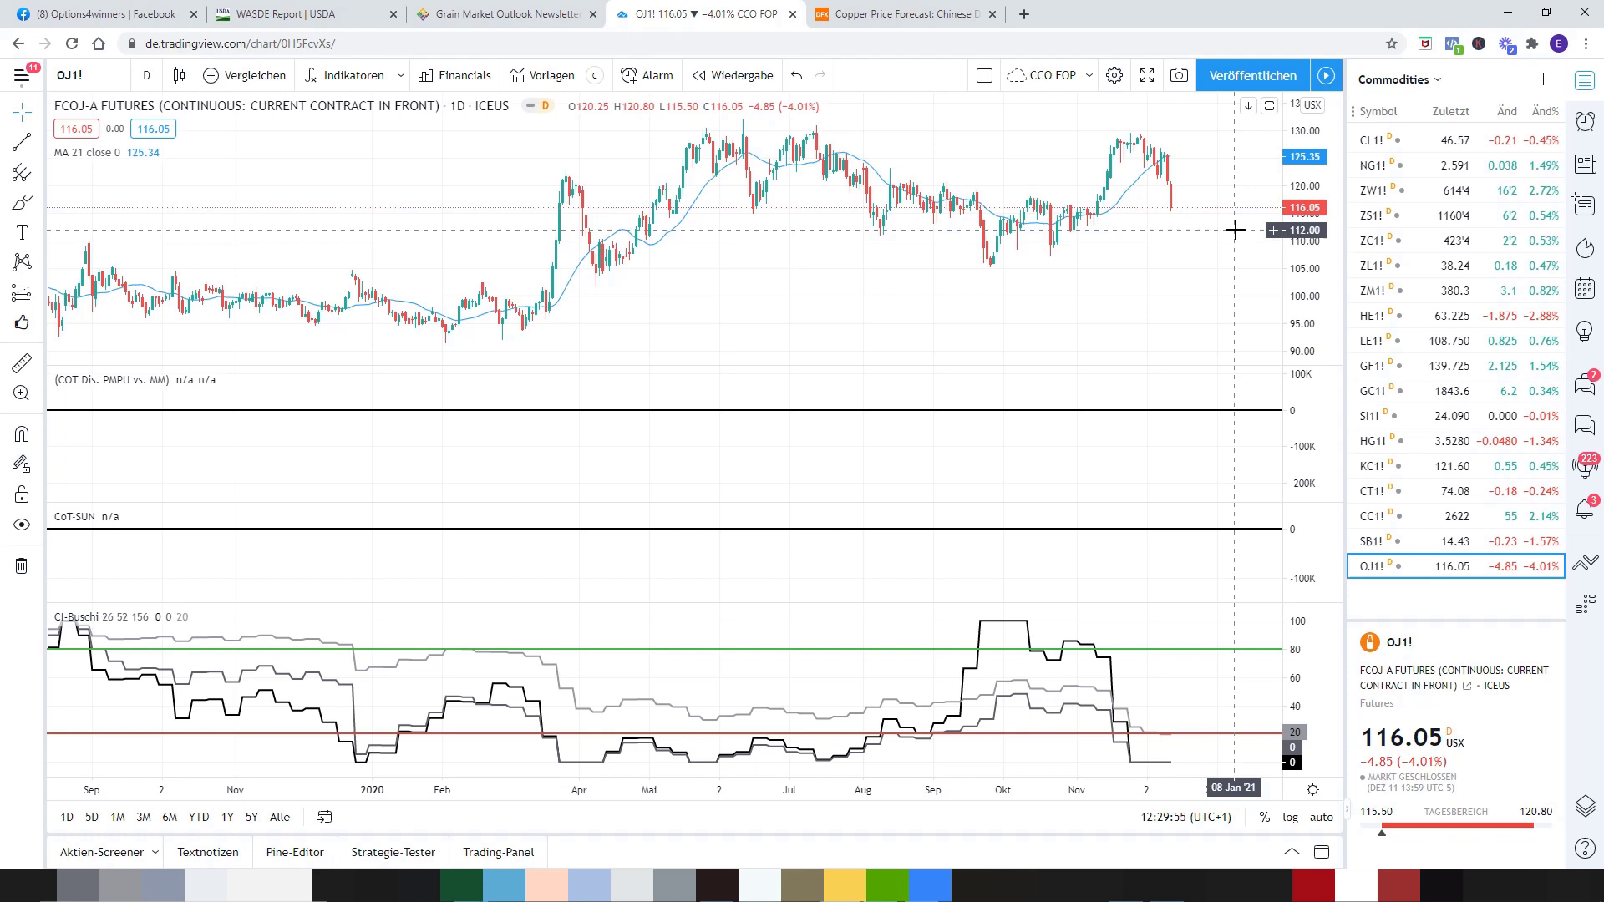
scroll(889, 680, "down", 1)
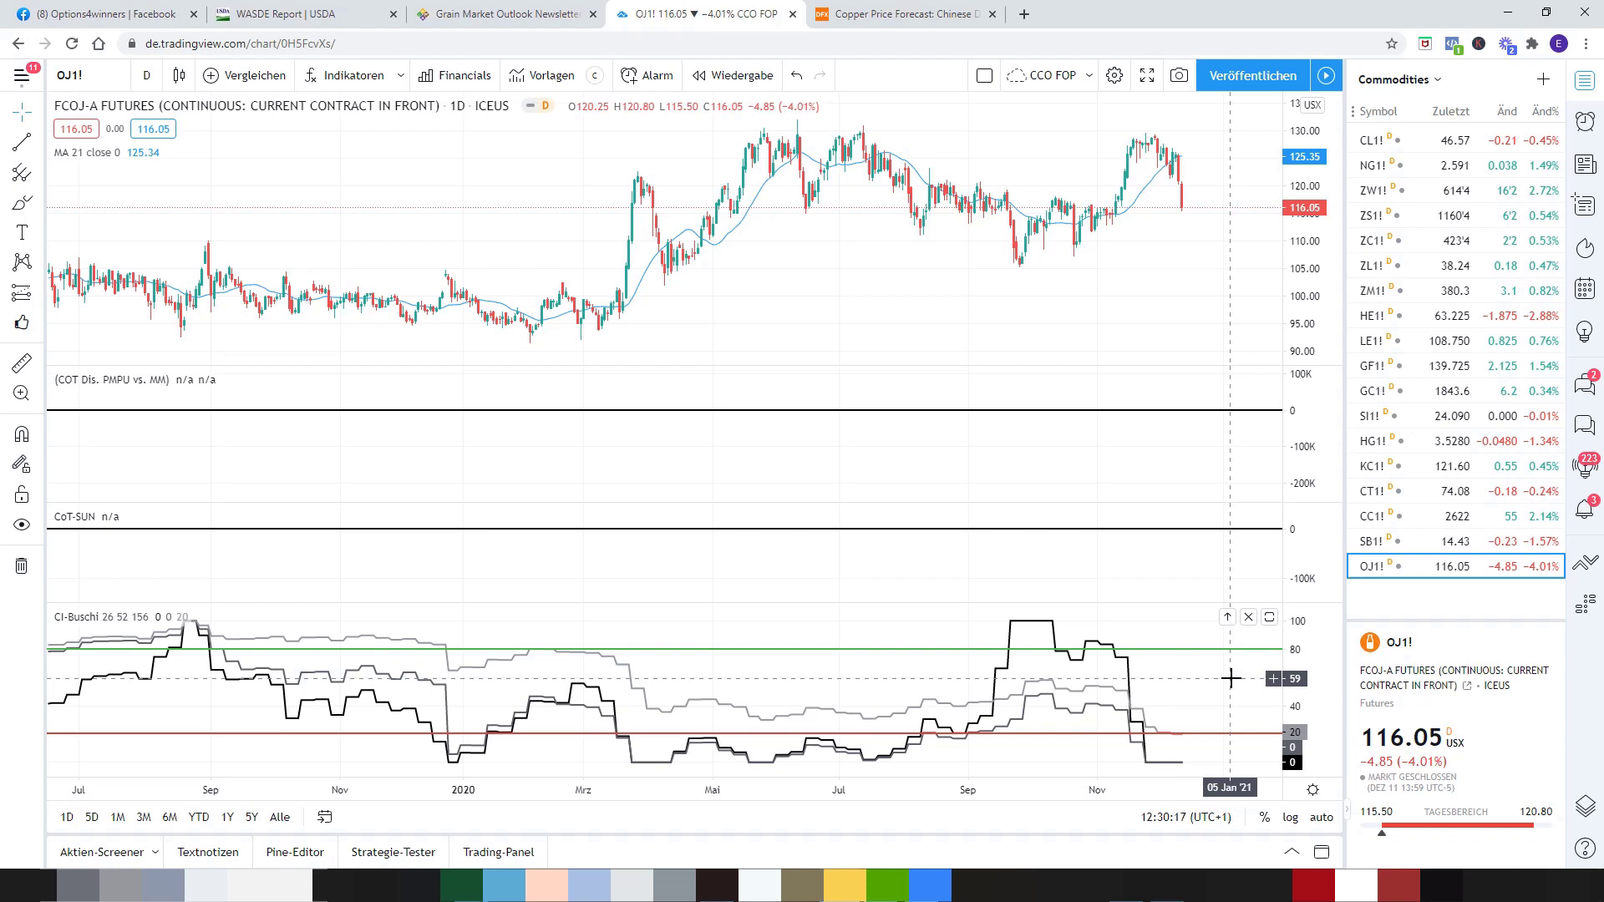
Load copper futures (HG1!) and draw a trend line from about 1.95 on 20 March 2020 to about 3.43 on 22 December 2020.
left_click(1428, 452)
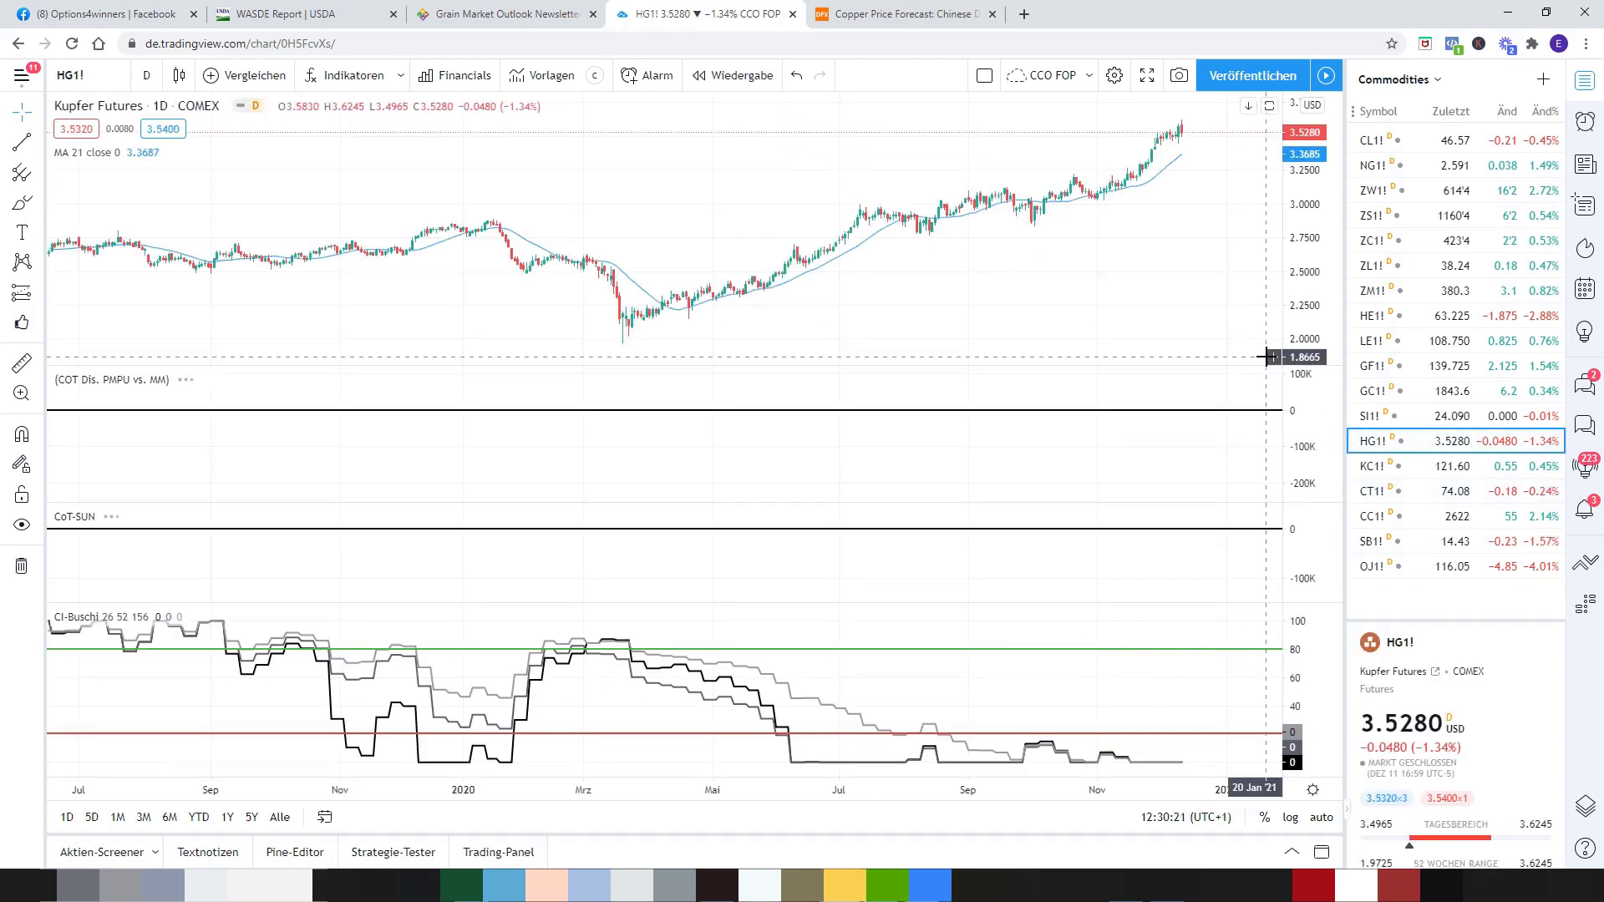
scroll(1209, 164, "down", 4)
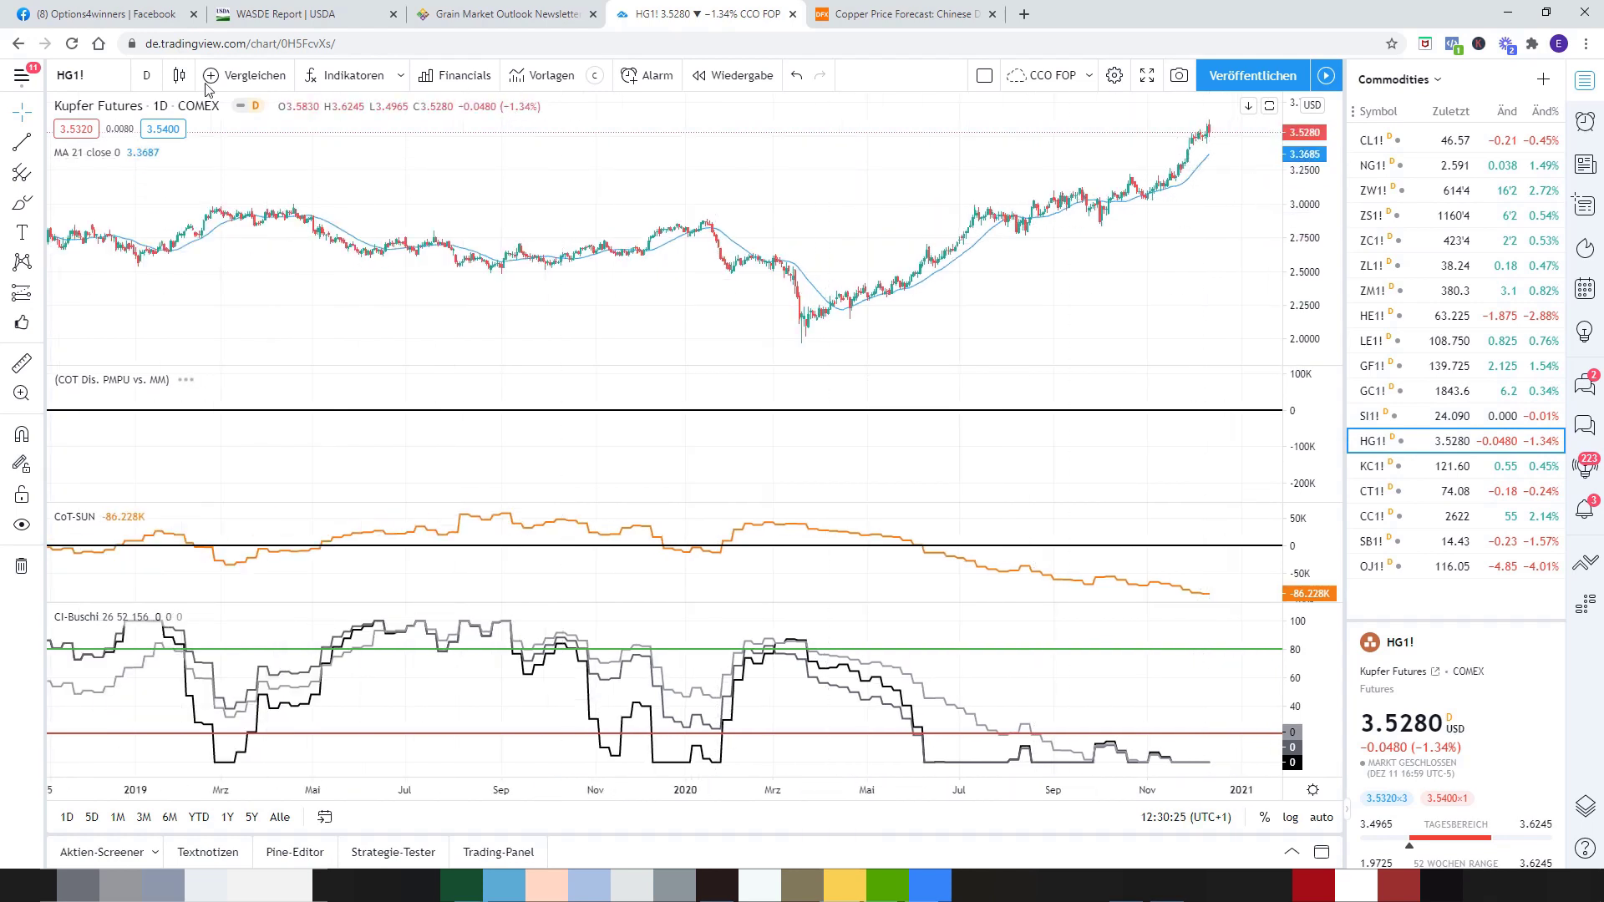
left_click(21, 142)
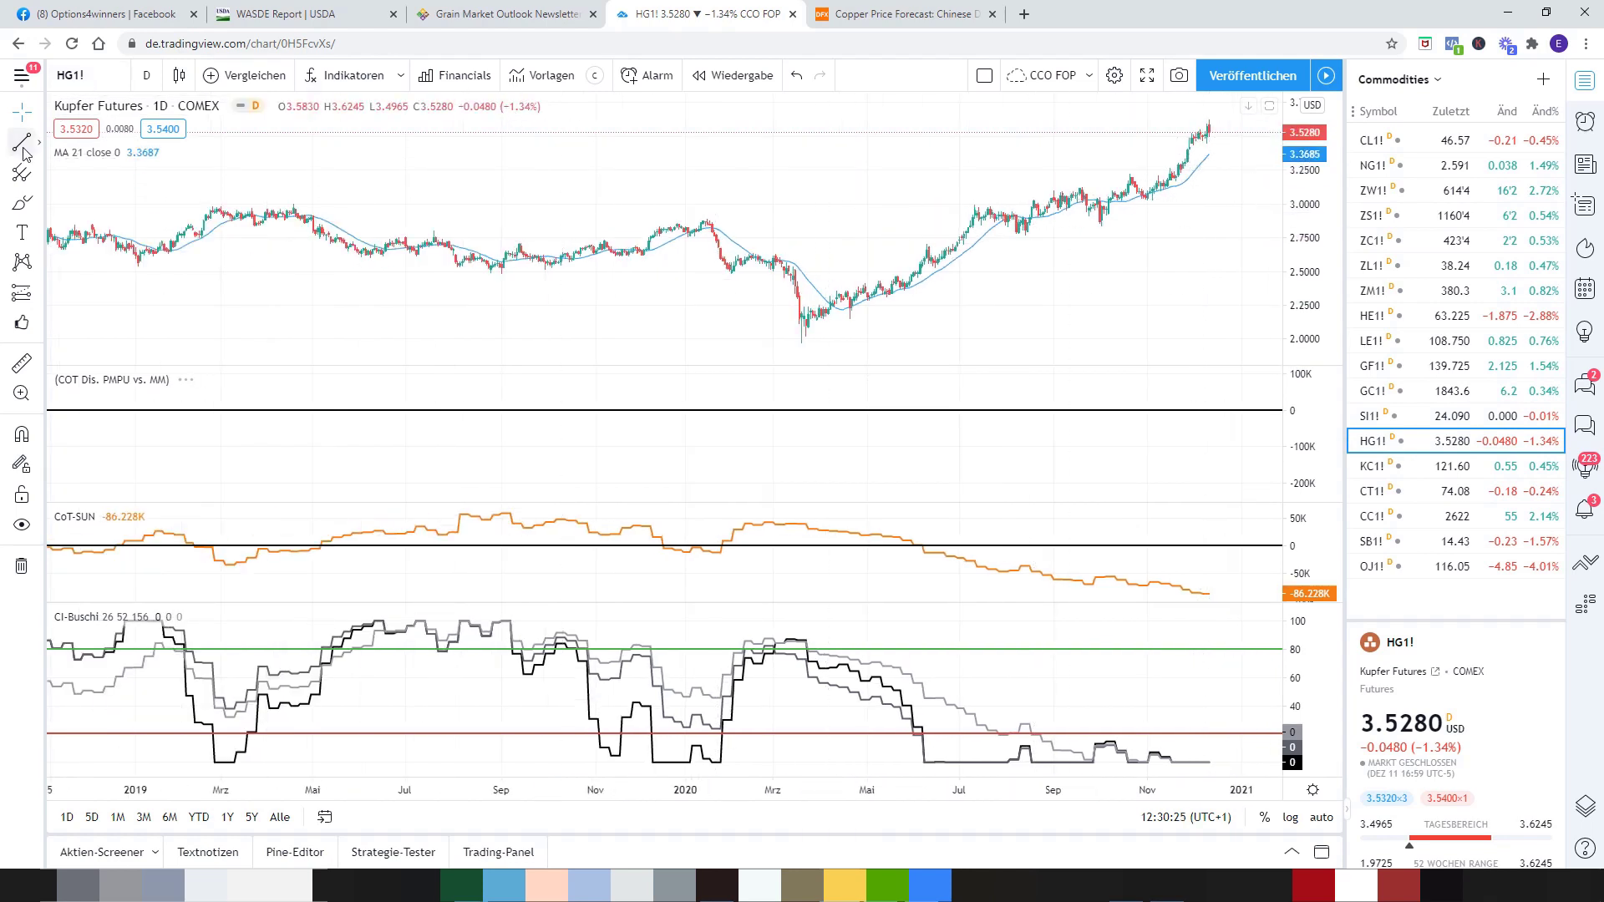
left_click(803, 346)
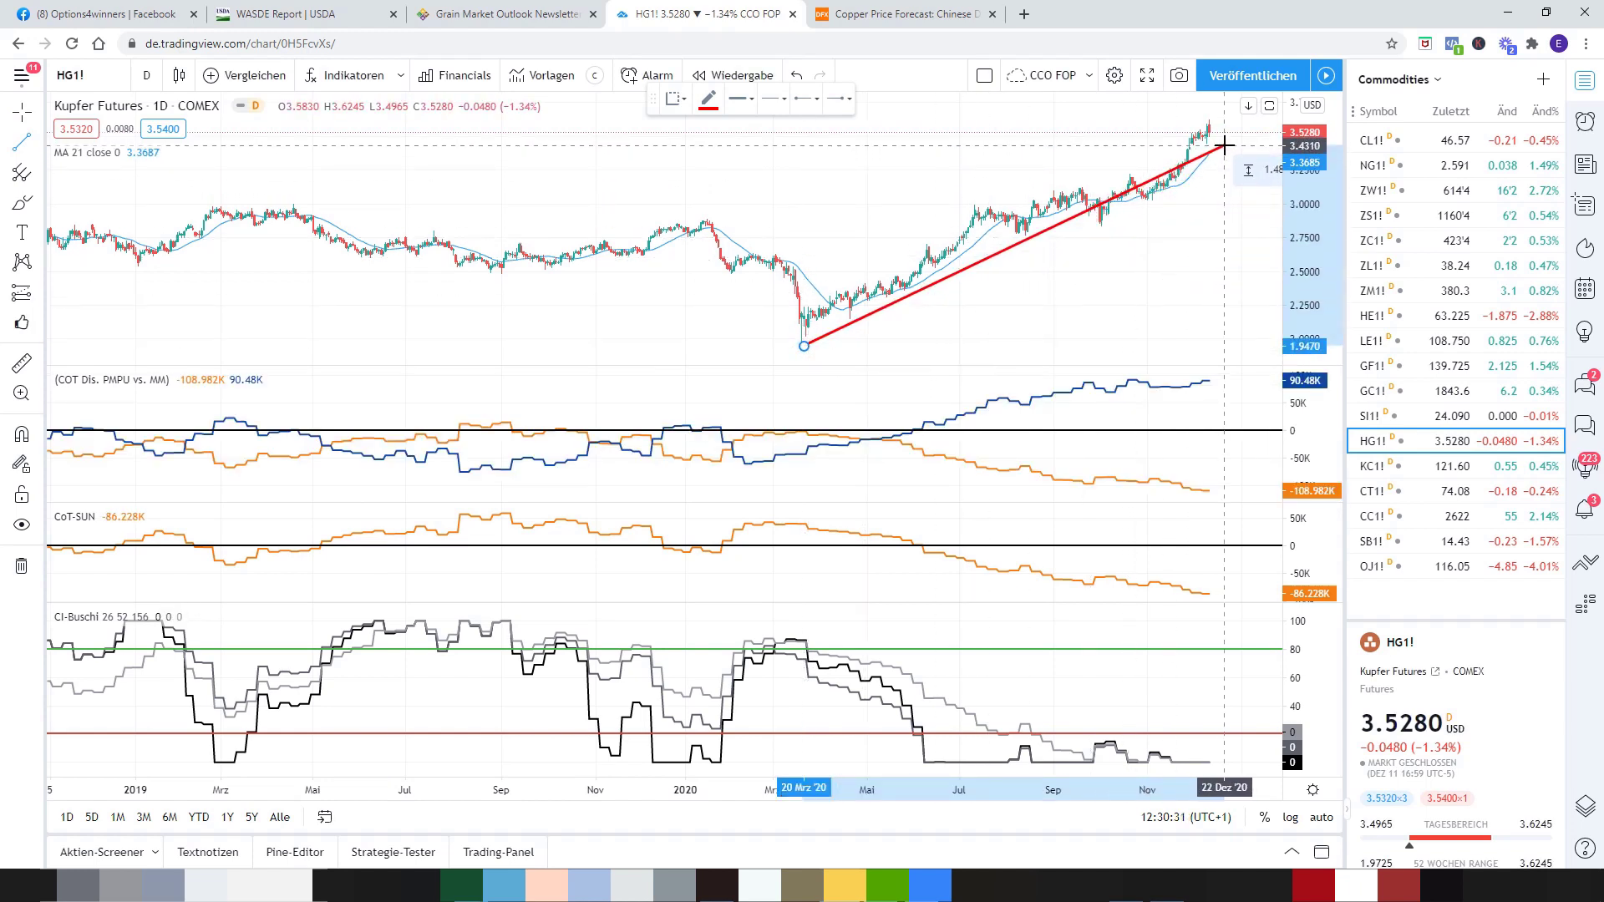
left_click(1224, 145)
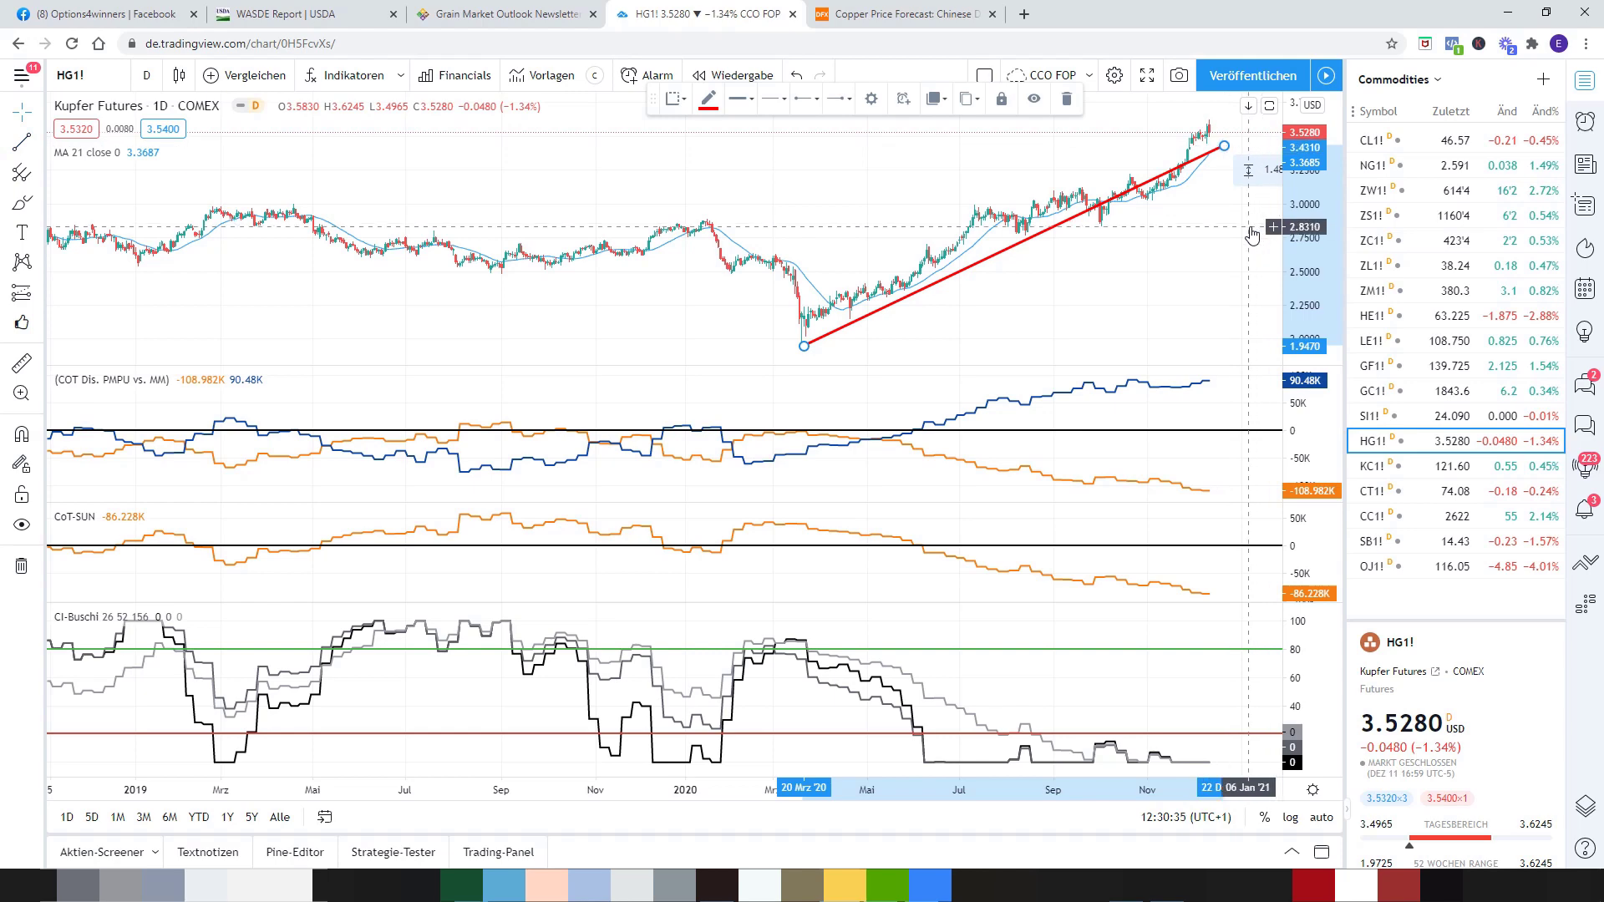
Examine copper's rally and COT data, and shorten the trend line to end at the latest candle, at about 3.41.
scroll(1252, 234, "down", 2)
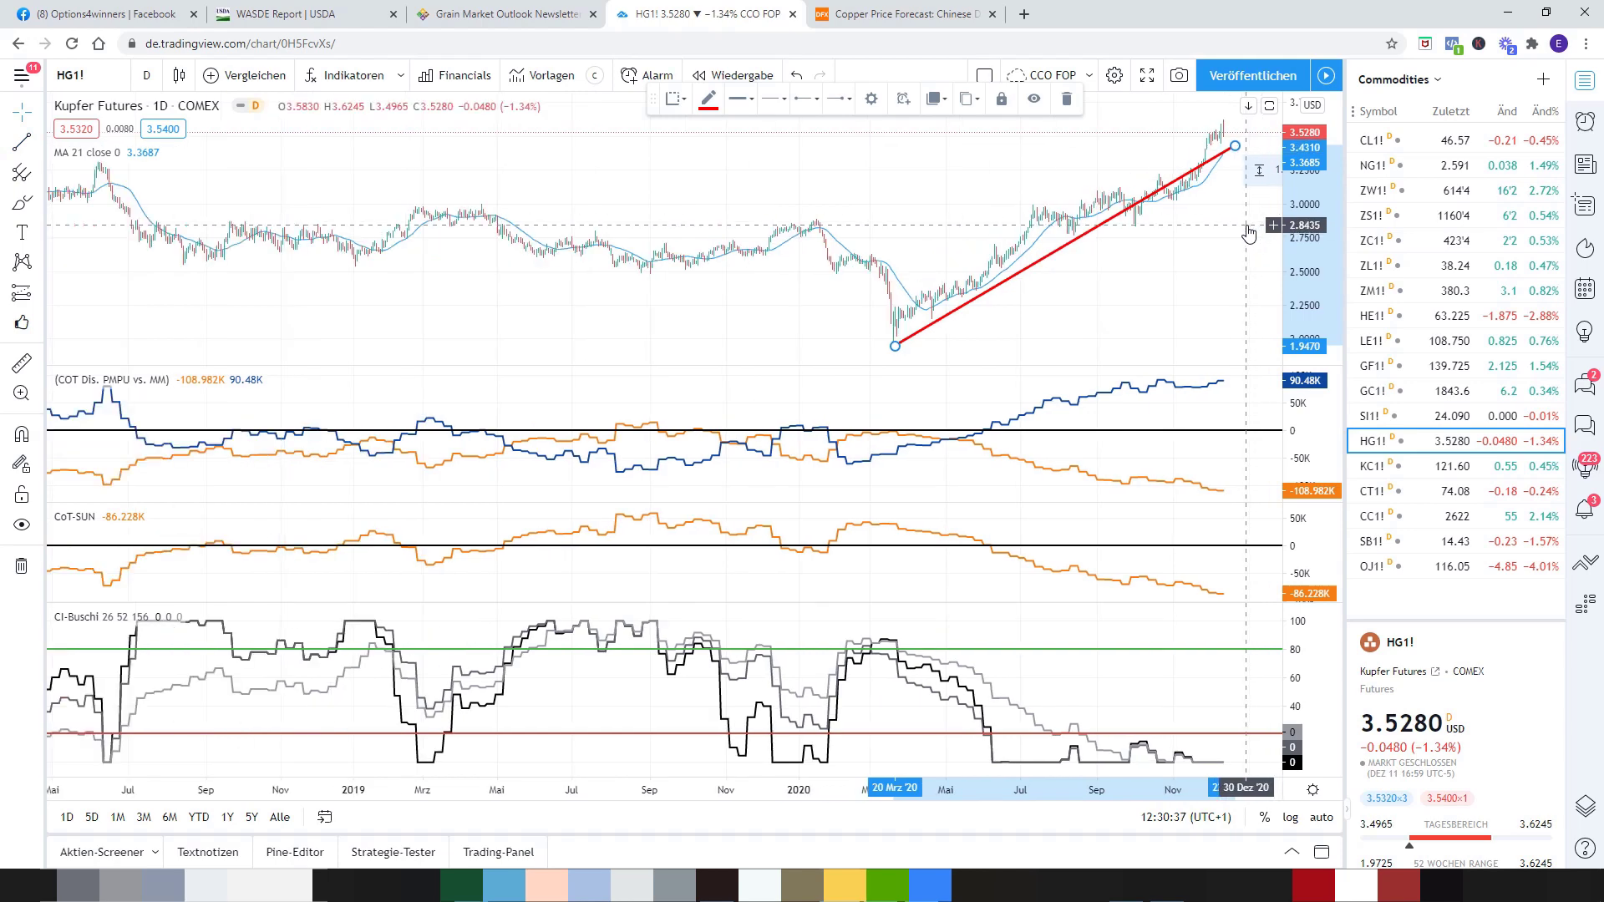
scroll(1248, 233, "up", 3)
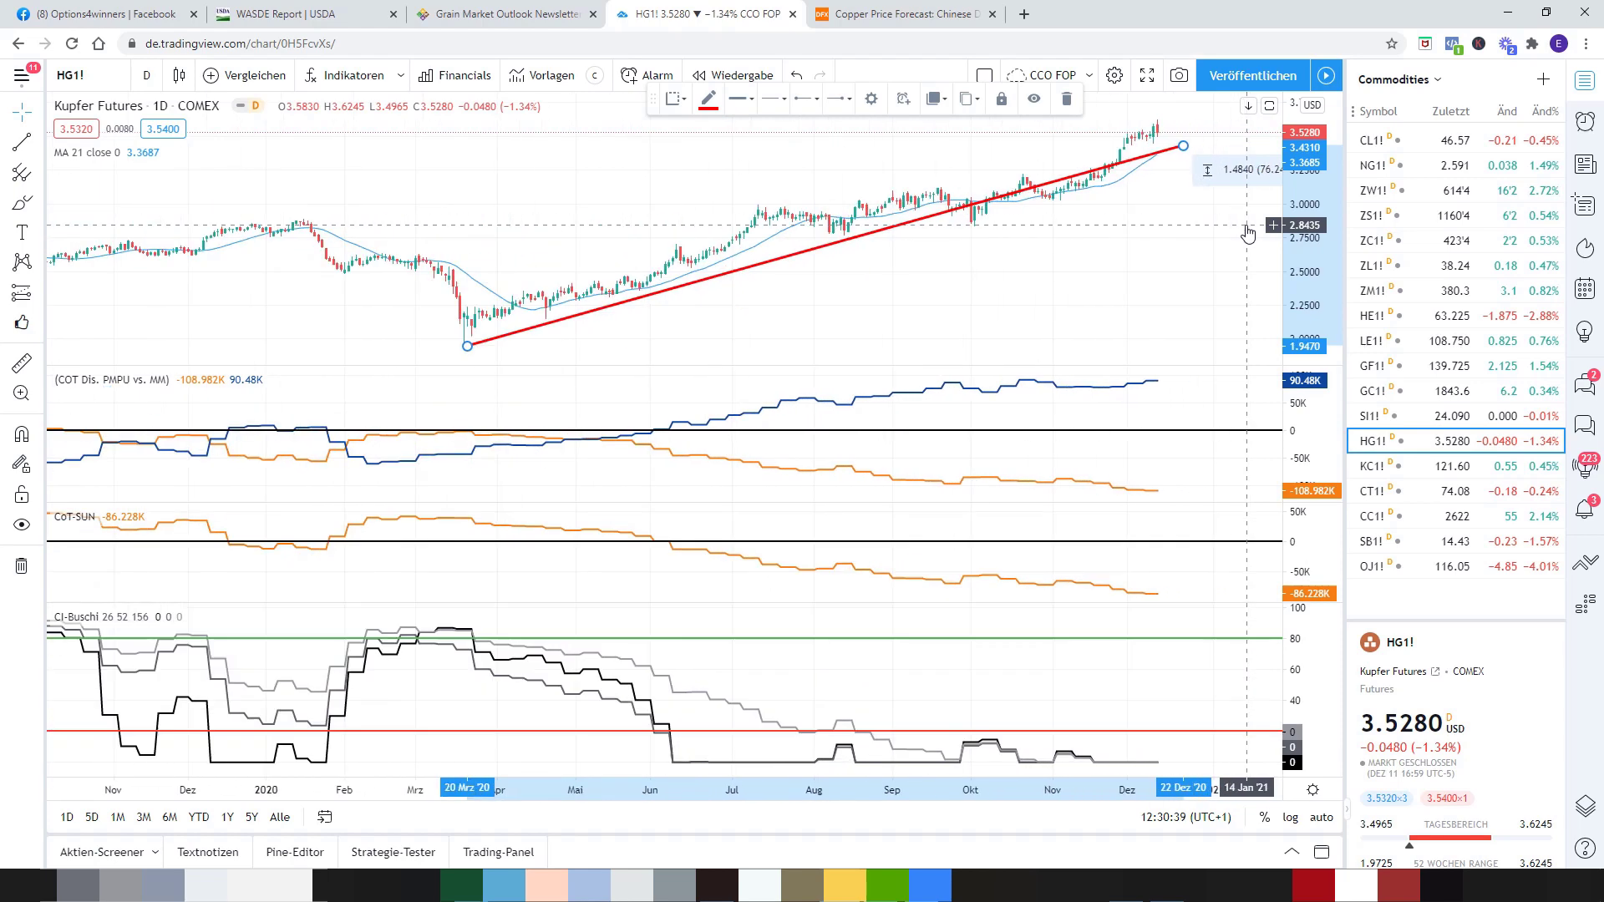
scroll(1248, 233, "up", 1)
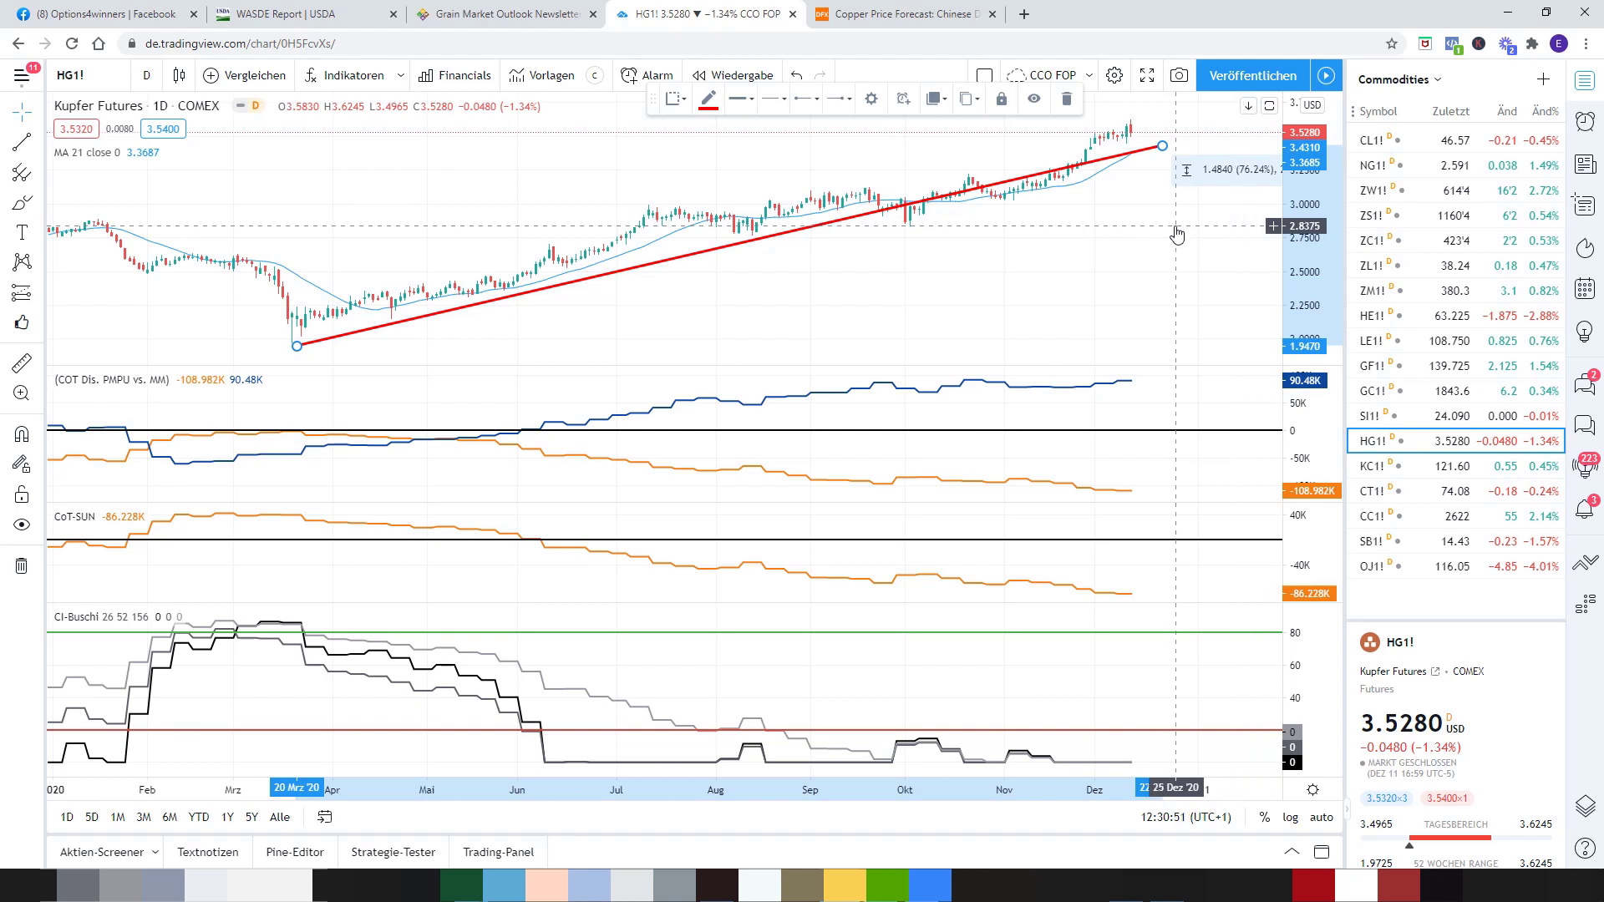
left_click_drag(1162, 145, 1130, 149)
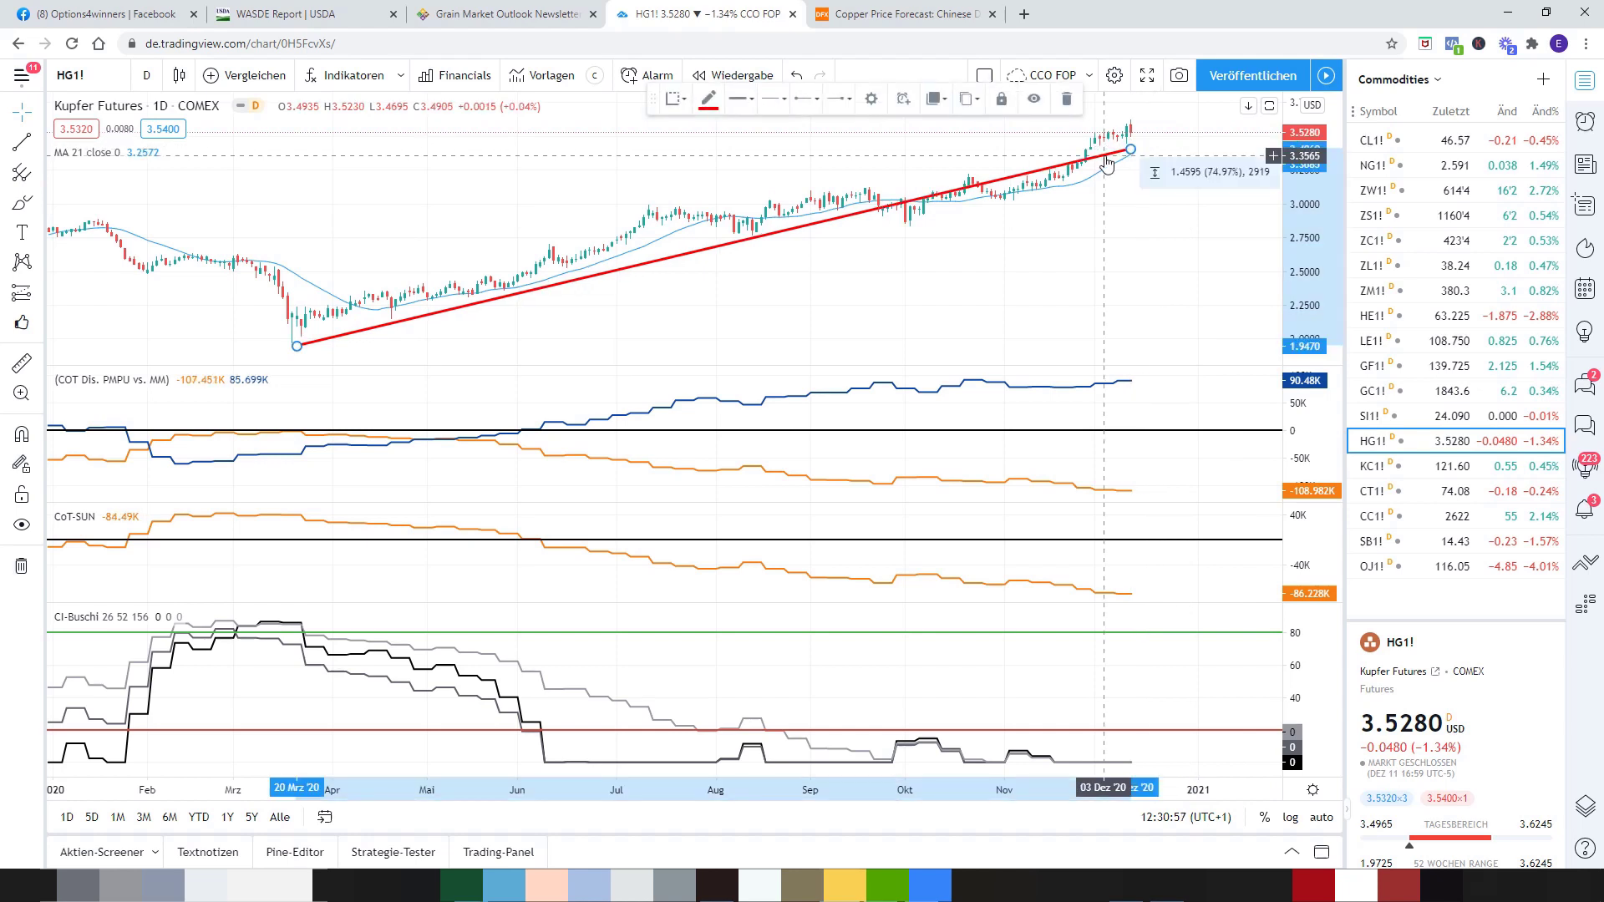
Switch to the DailyFX copper price forecast and read through its US dollar, Chinese data and LME storage level sections.
left_click(906, 13)
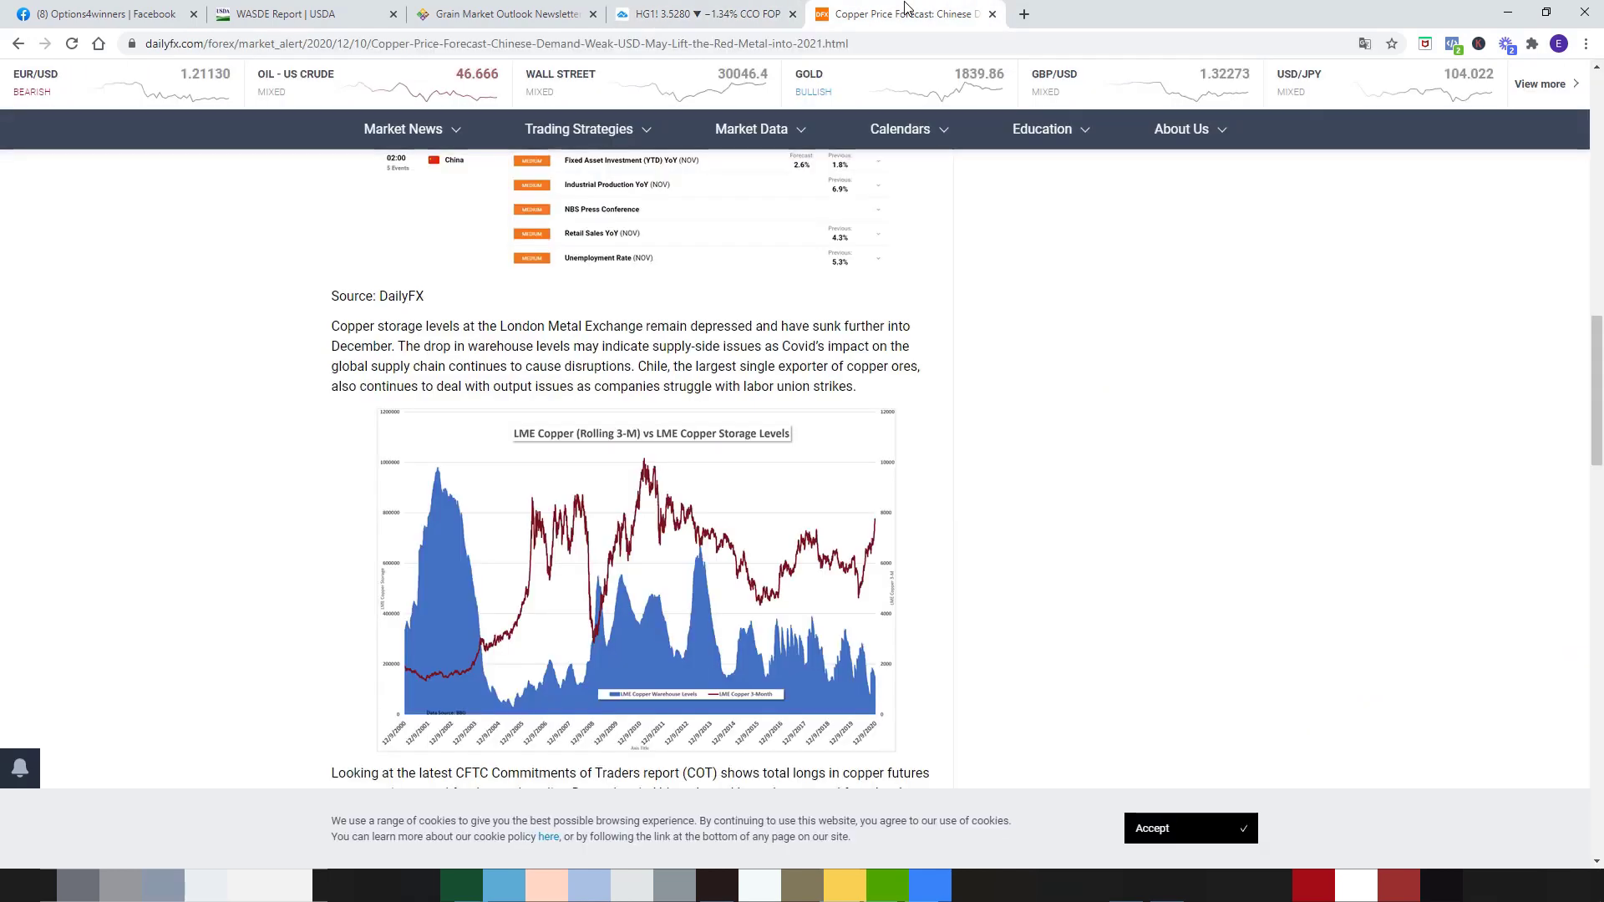
scroll(1264, 512, "up", 15)
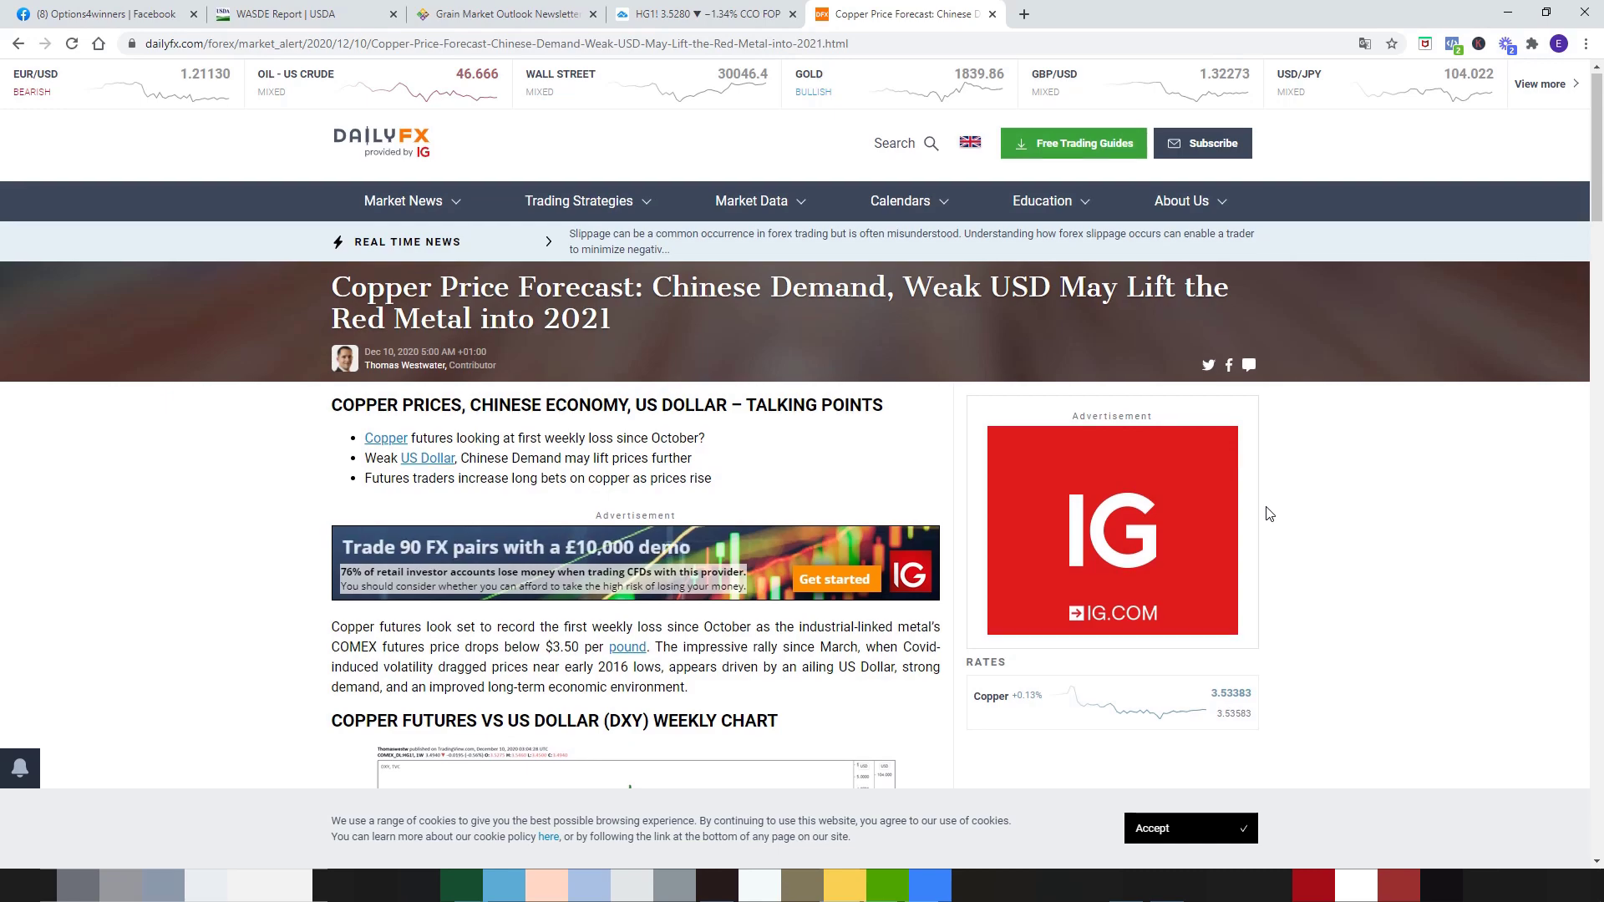
scroll(1267, 513, "down", 3)
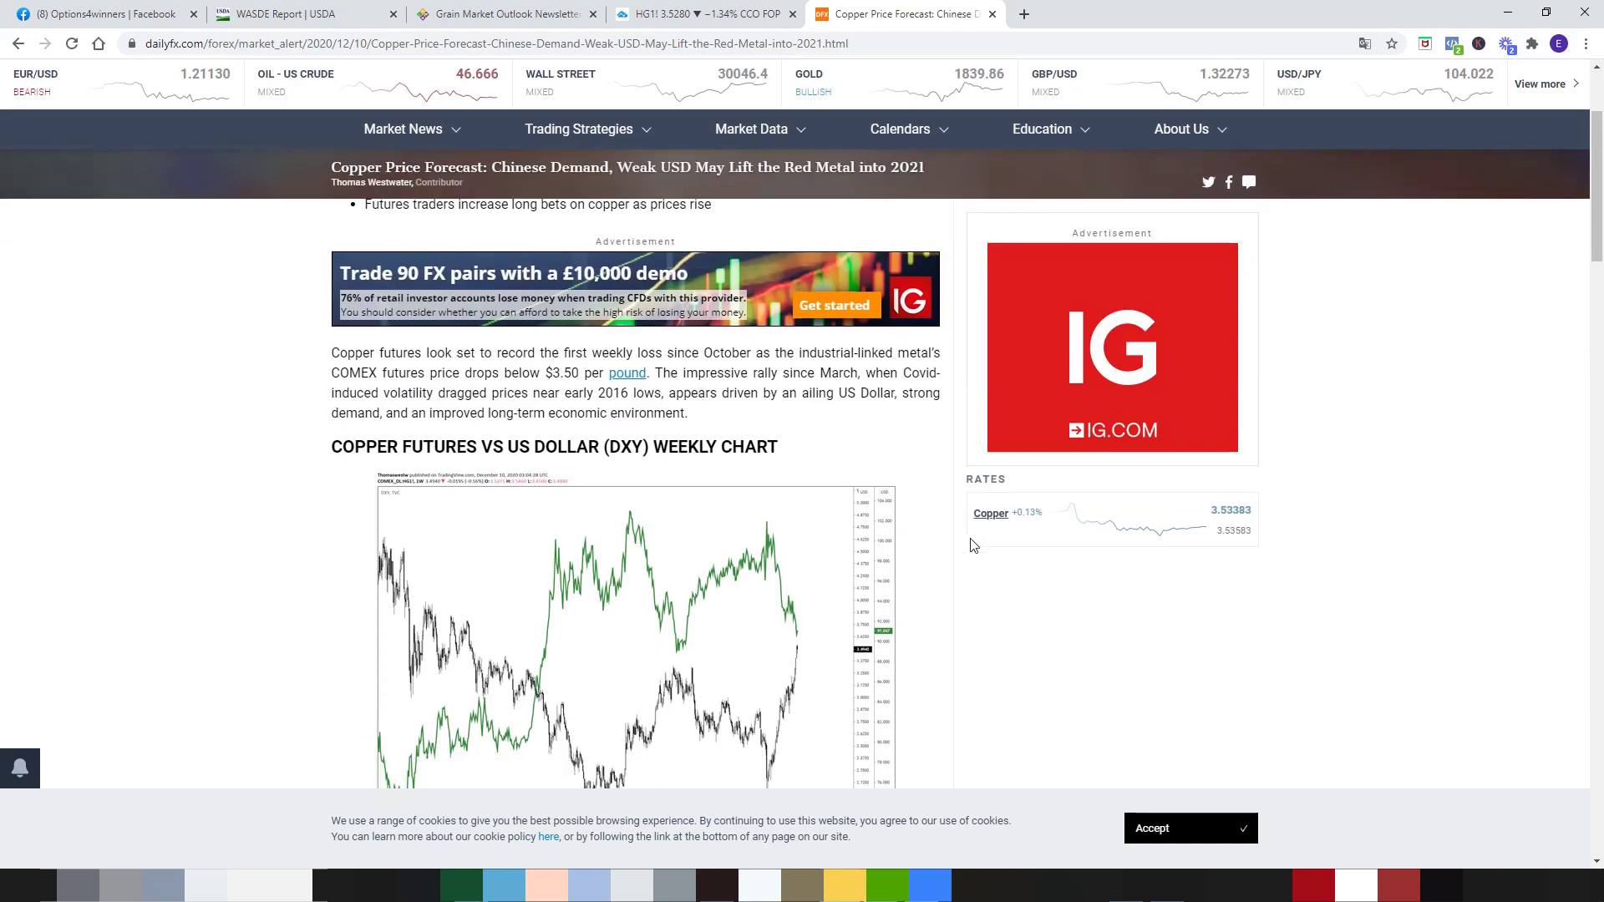
scroll(971, 545, "down", 4)
scroll(972, 545, "down", 2)
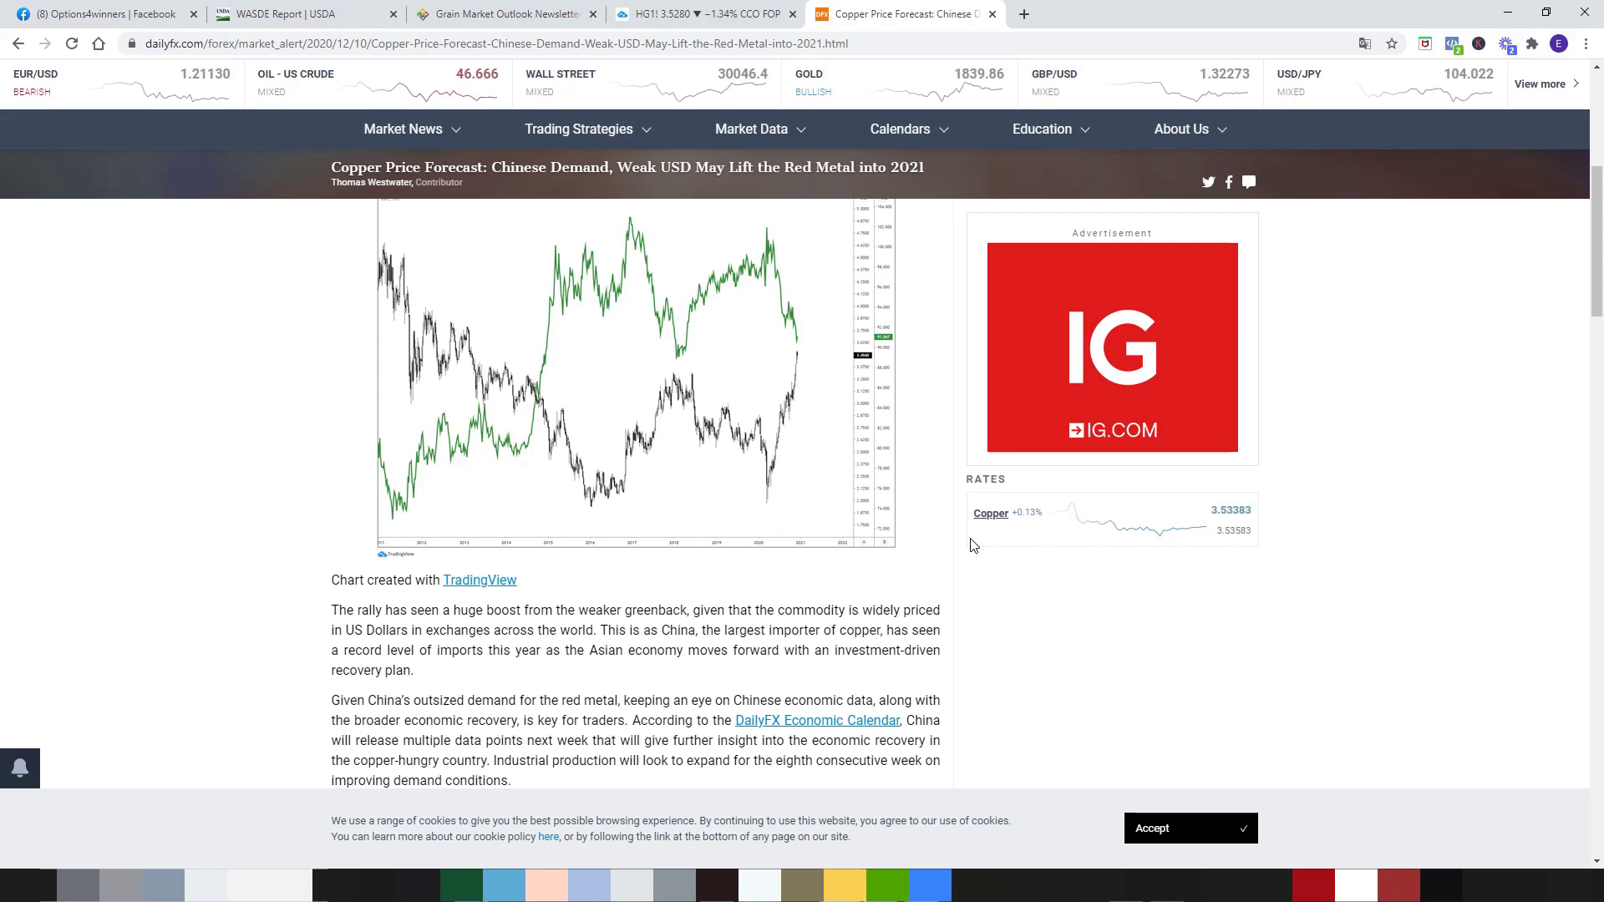
scroll(973, 545, "down", 5)
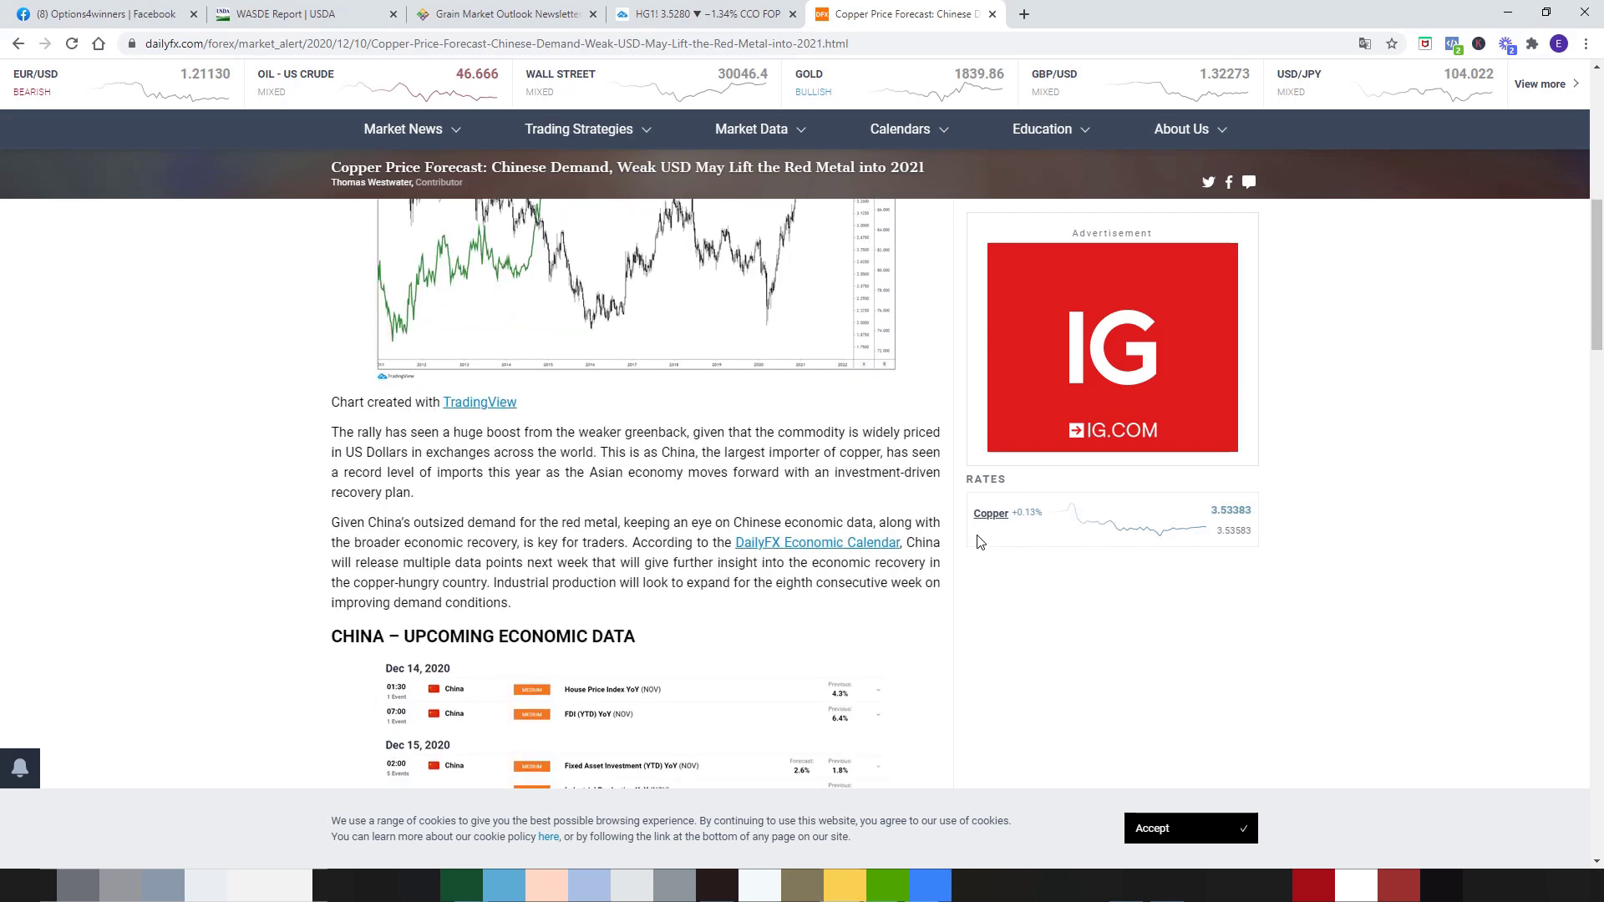
scroll(980, 543, "down", 6)
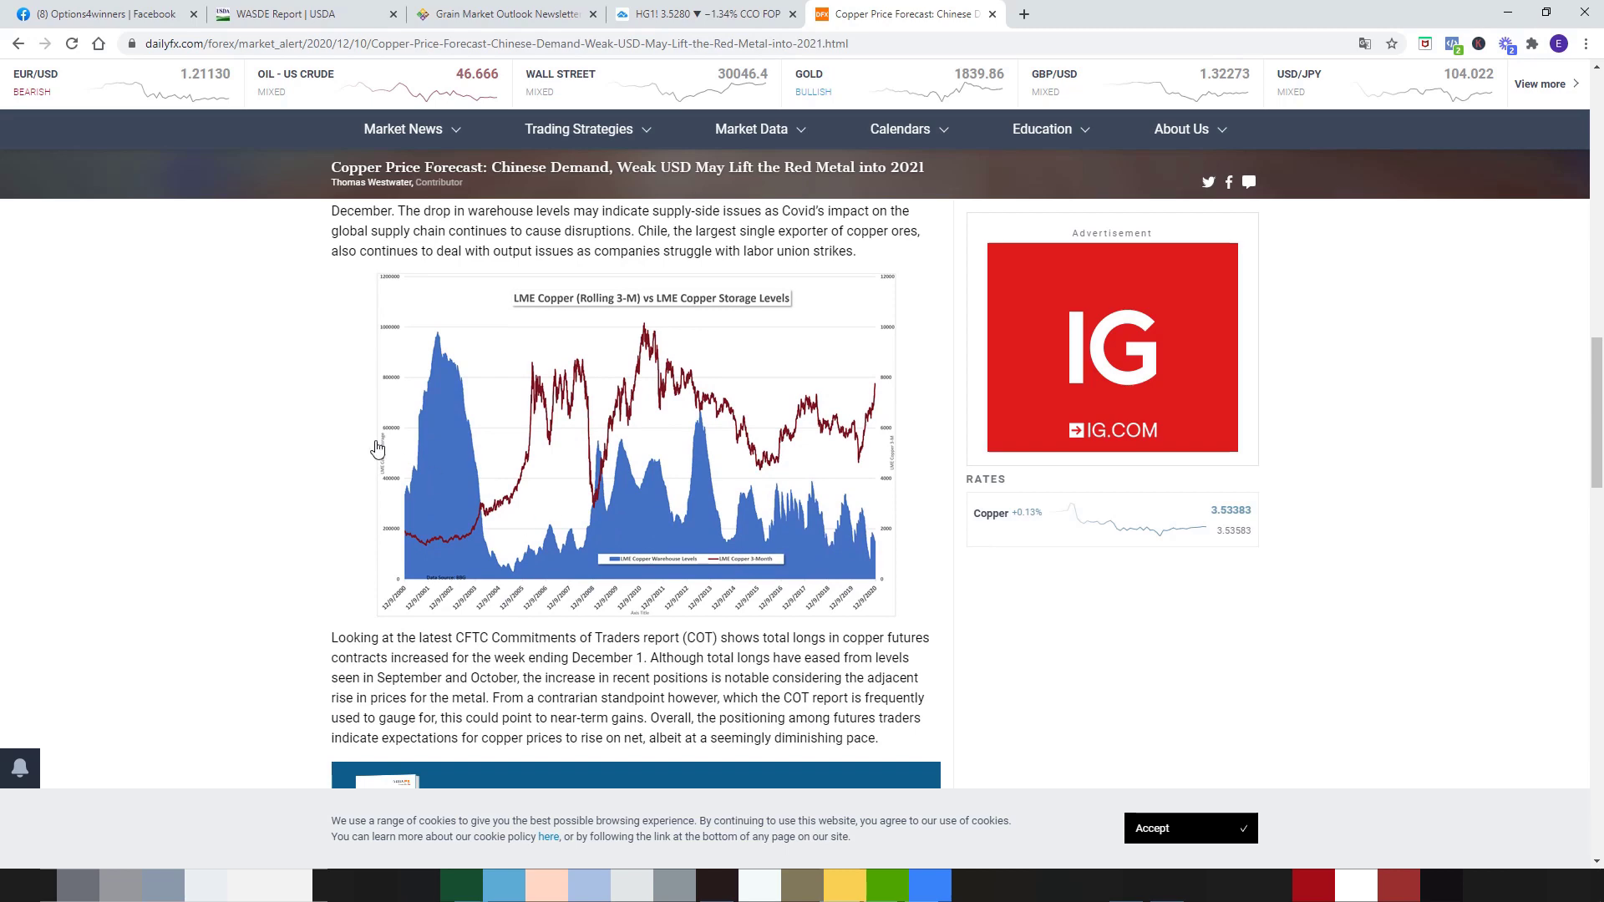
scroll(378, 451, "up", 2)
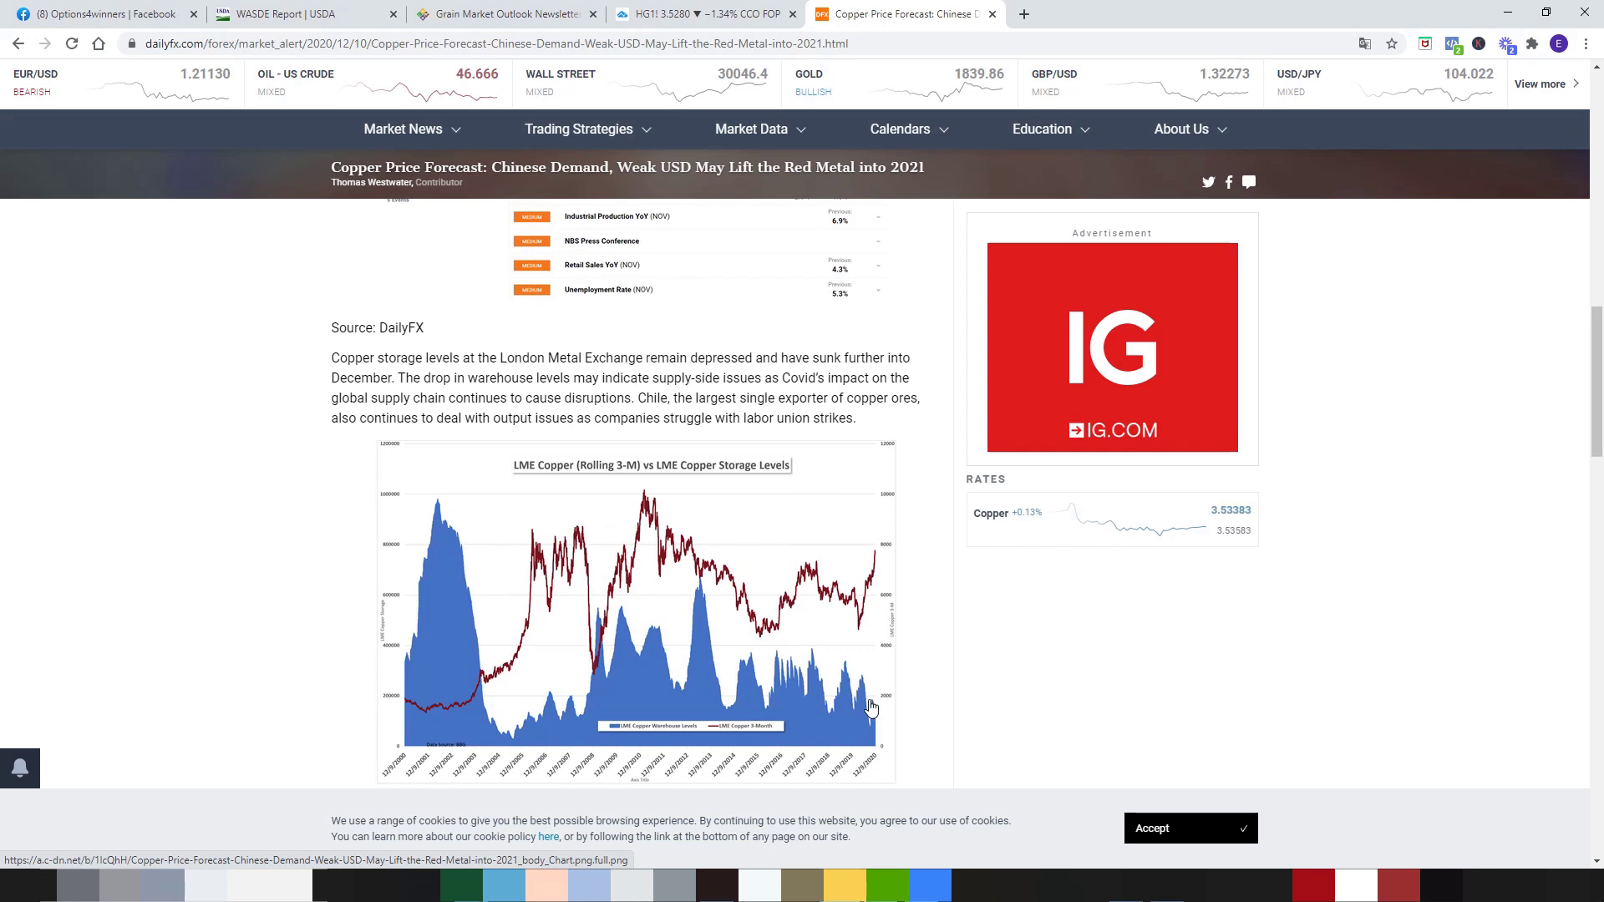
scroll(973, 678, "down", 3)
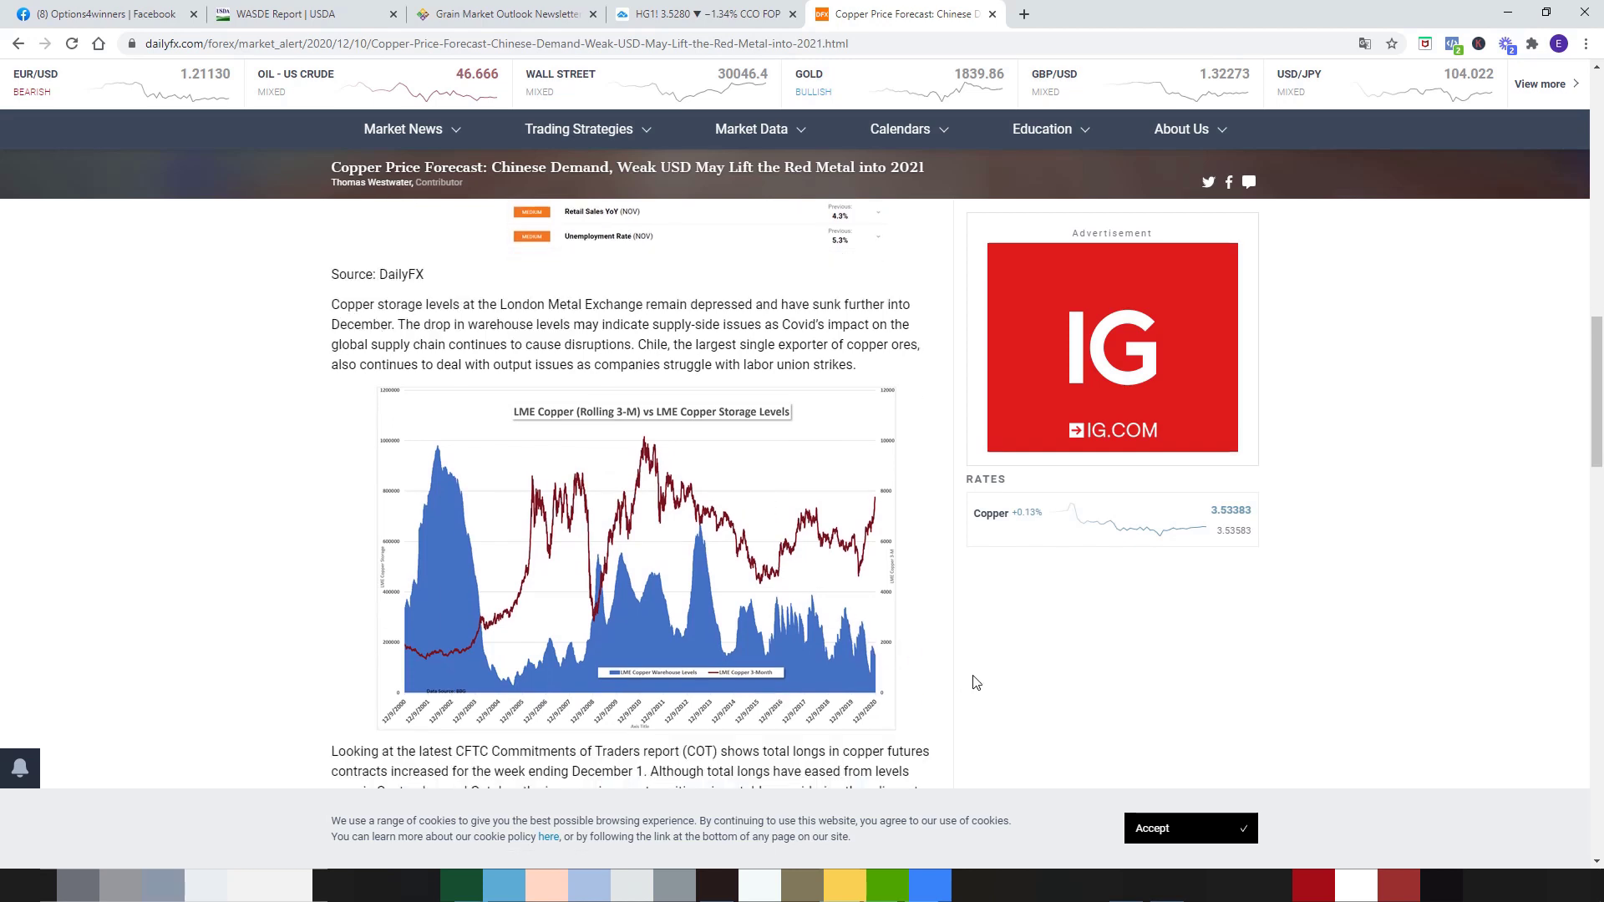
Go back to the article's China upcoming economic data section and translate the page into German.
scroll(989, 671, "up", 7)
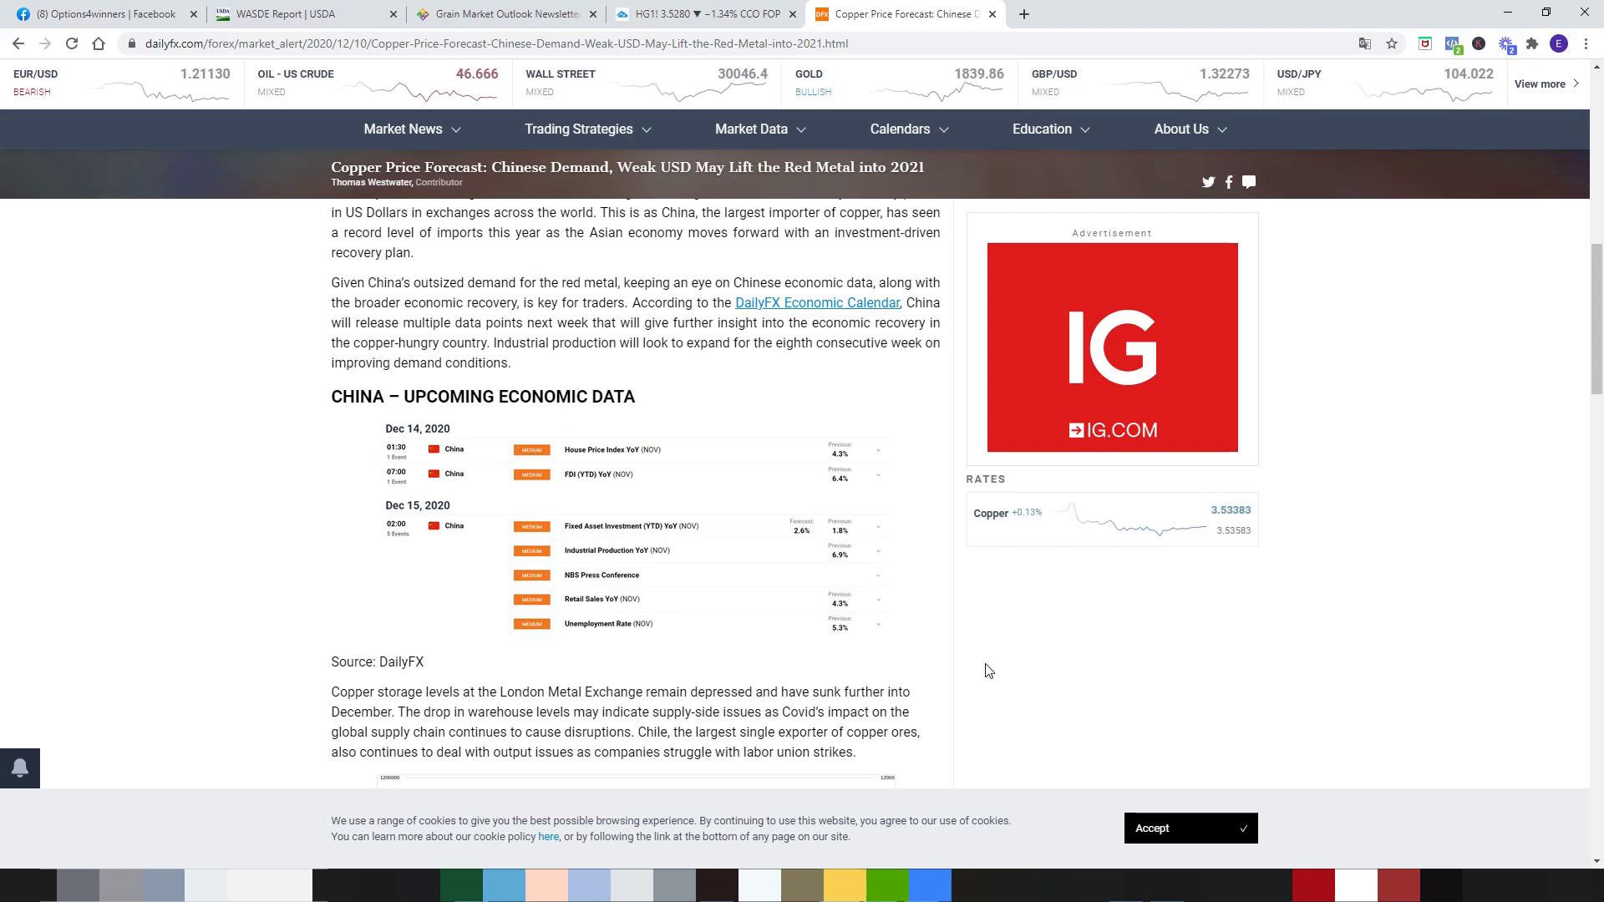
right_click(958, 675)
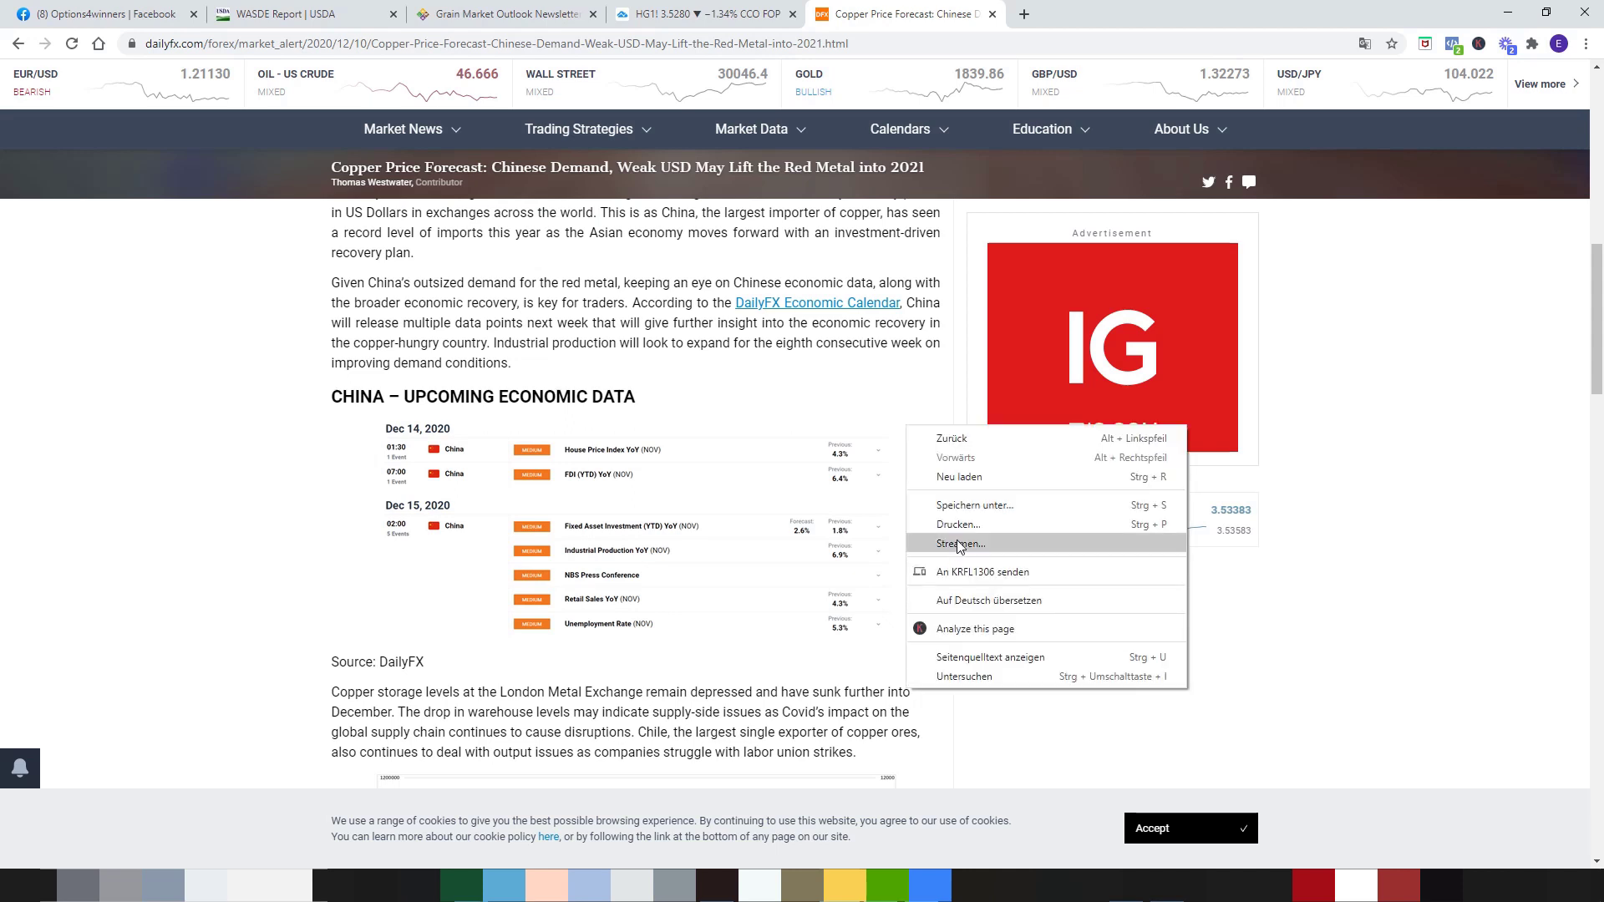
left_click(1036, 601)
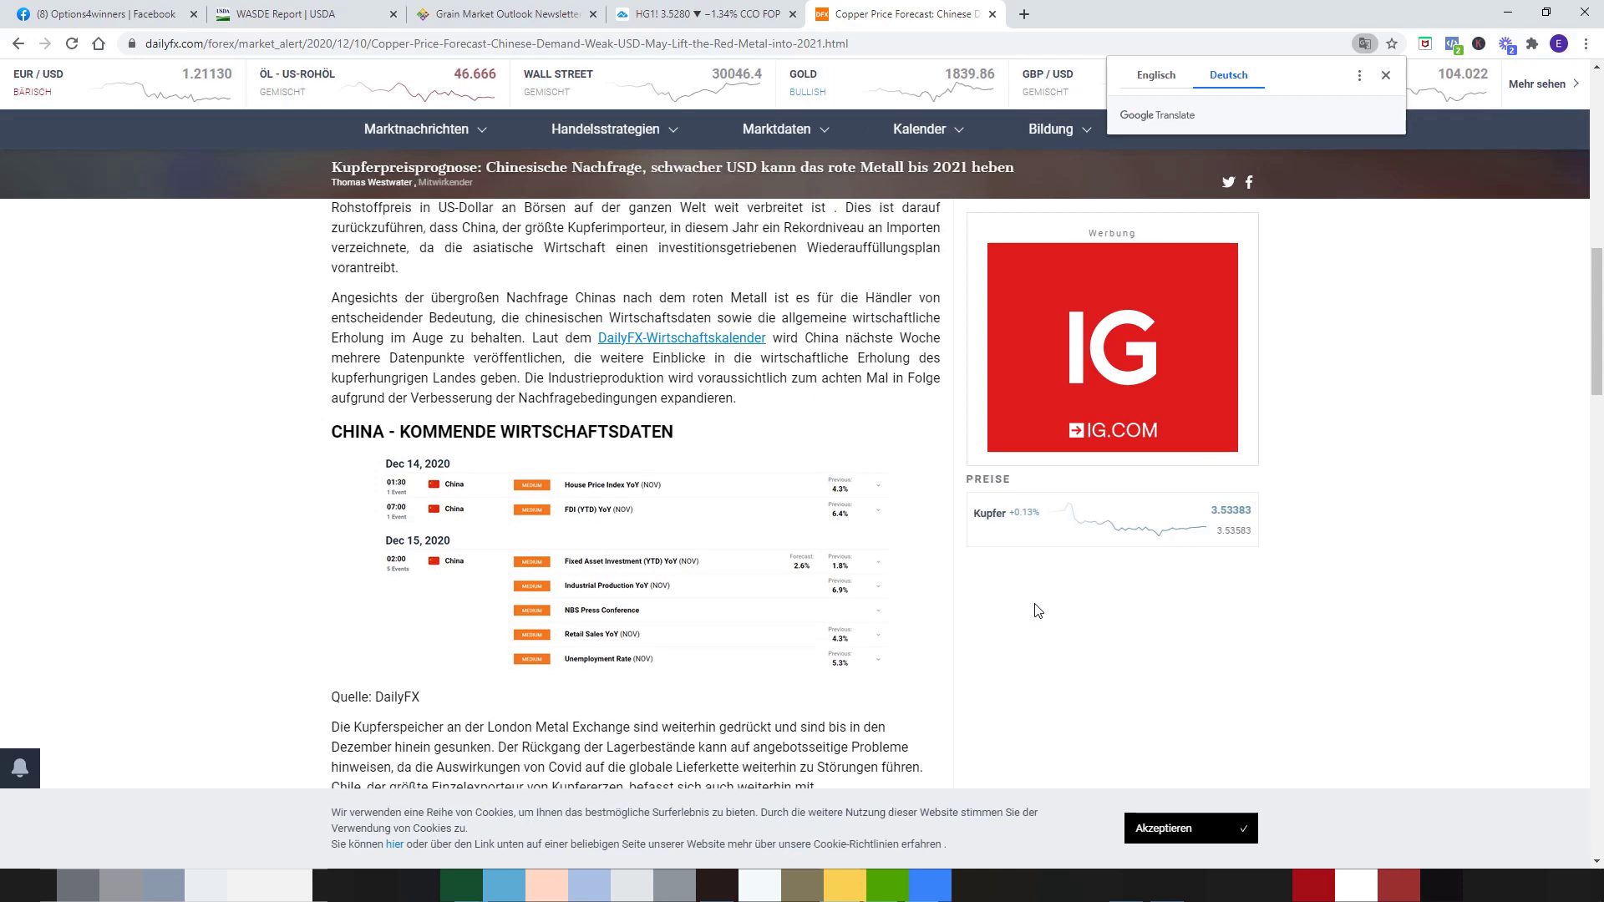
Read the LME copper stocks paragraph, highlighting the words on the global supply chain and the line on Chile as largest copper ore exporter.
scroll(1036, 610, "down", 1)
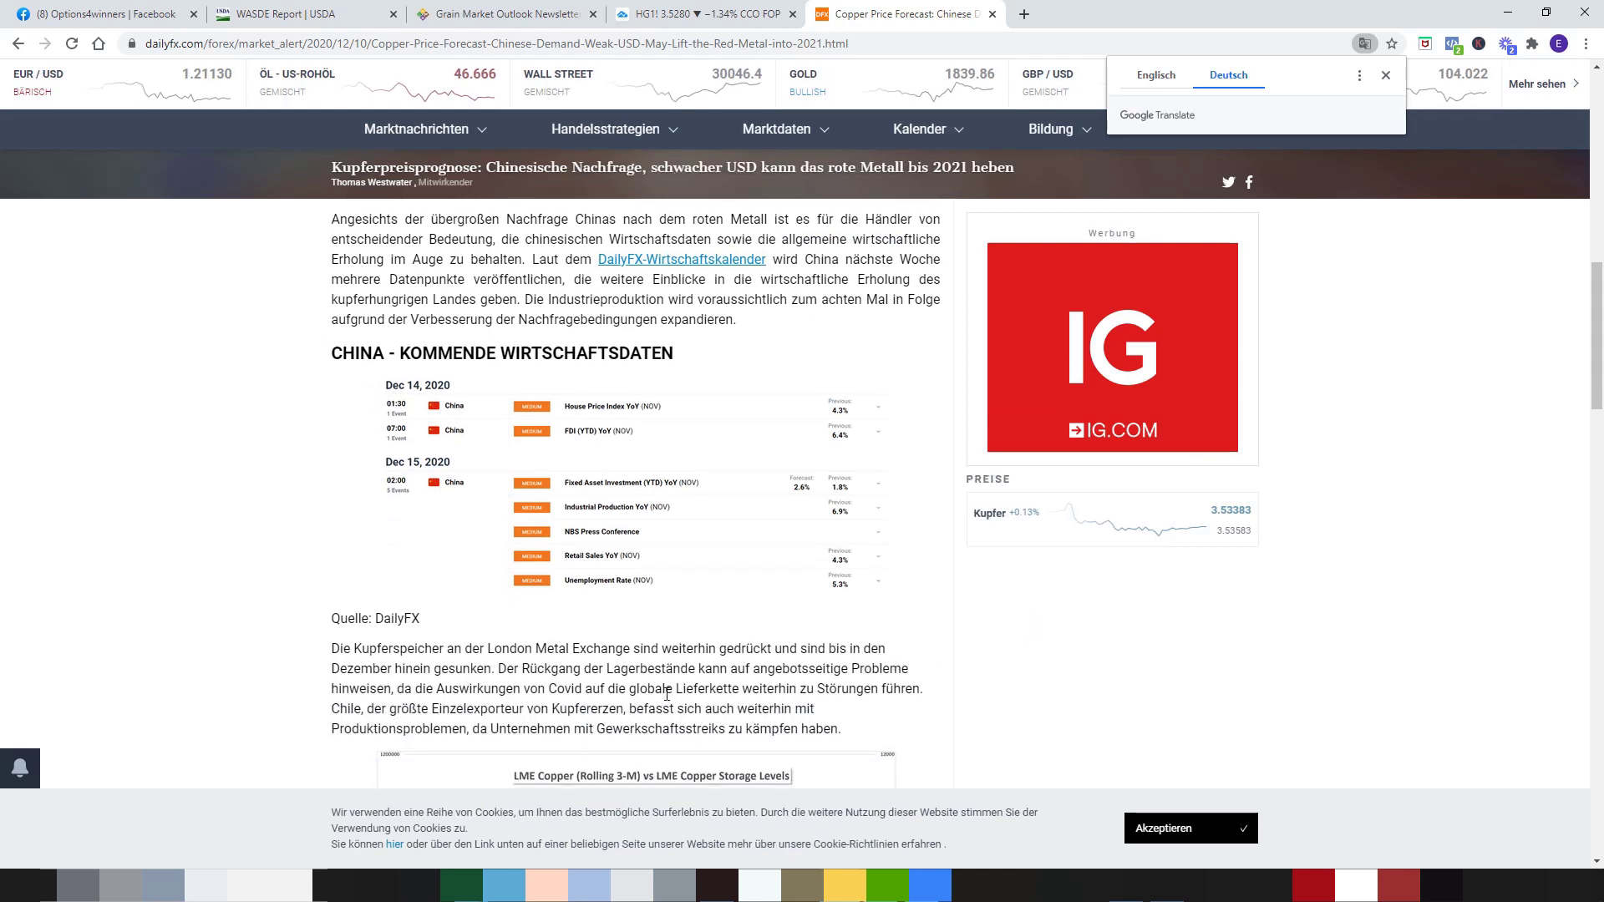
left_click_drag(630, 688, 721, 688)
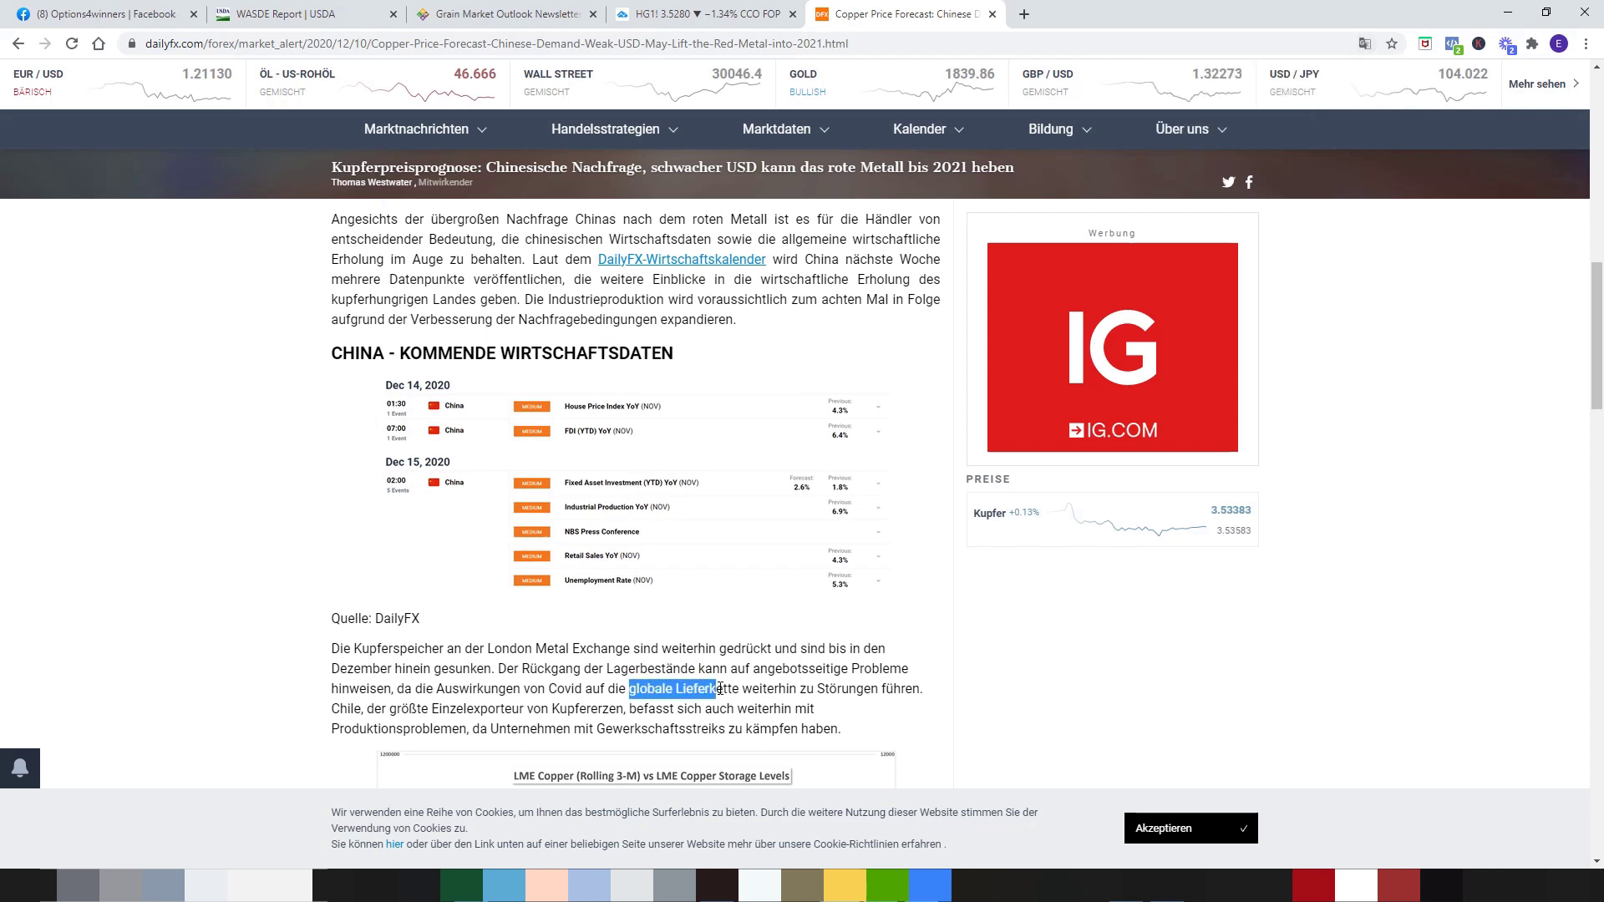
left_click_drag(331, 708, 882, 720)
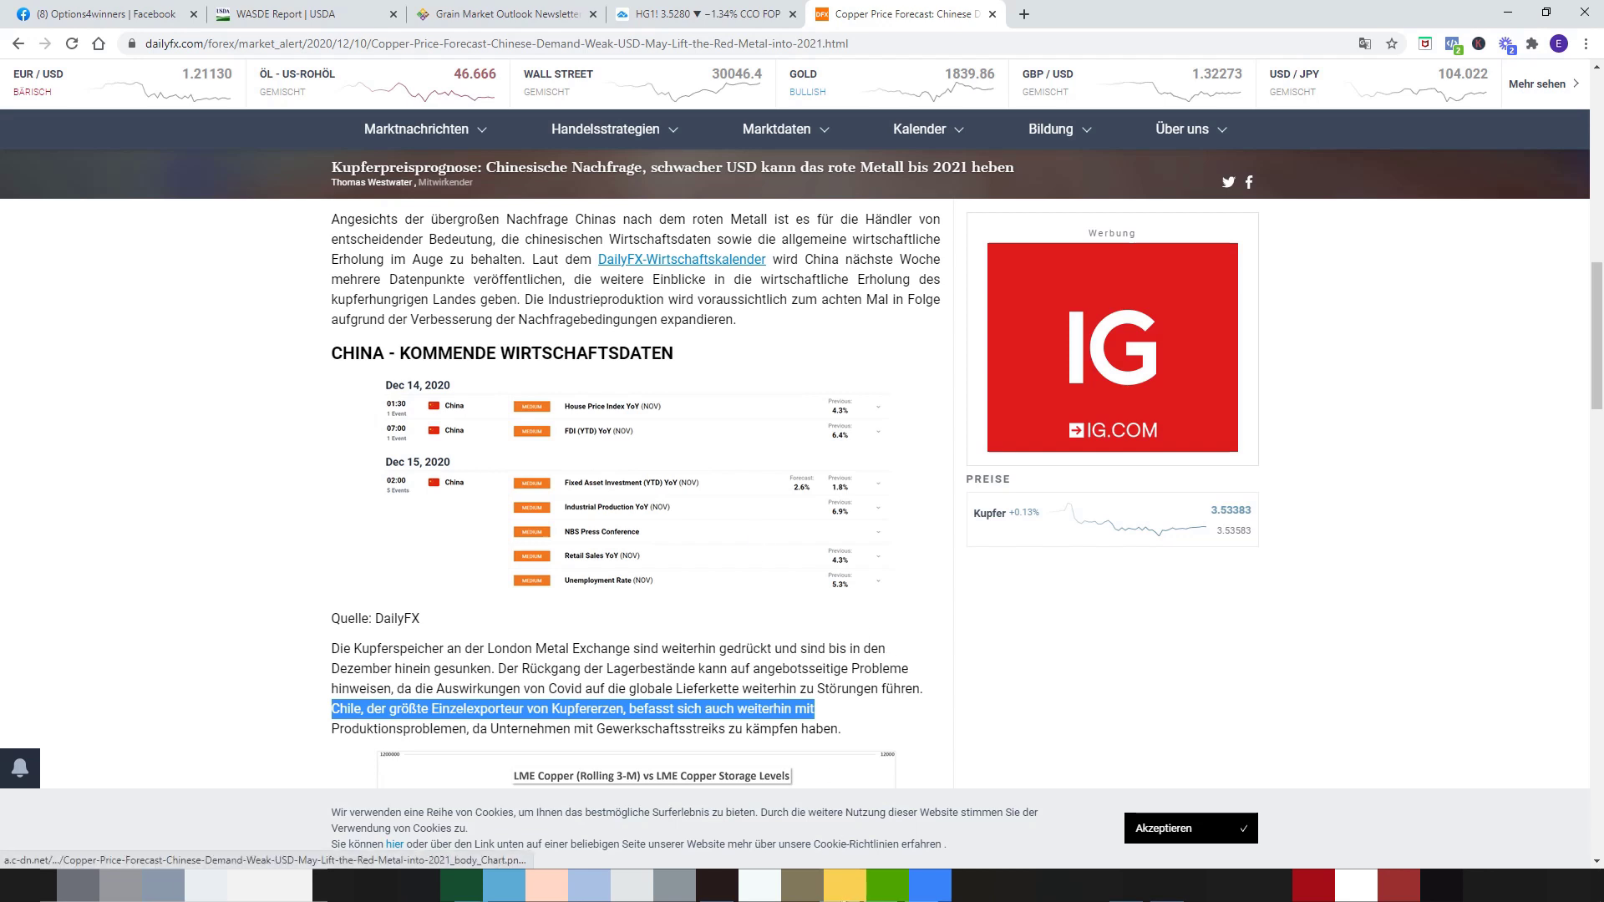
Switch to the CoT Disaggregated table in Excel and select Corn's 26-week producer index.
left_click(716, 886)
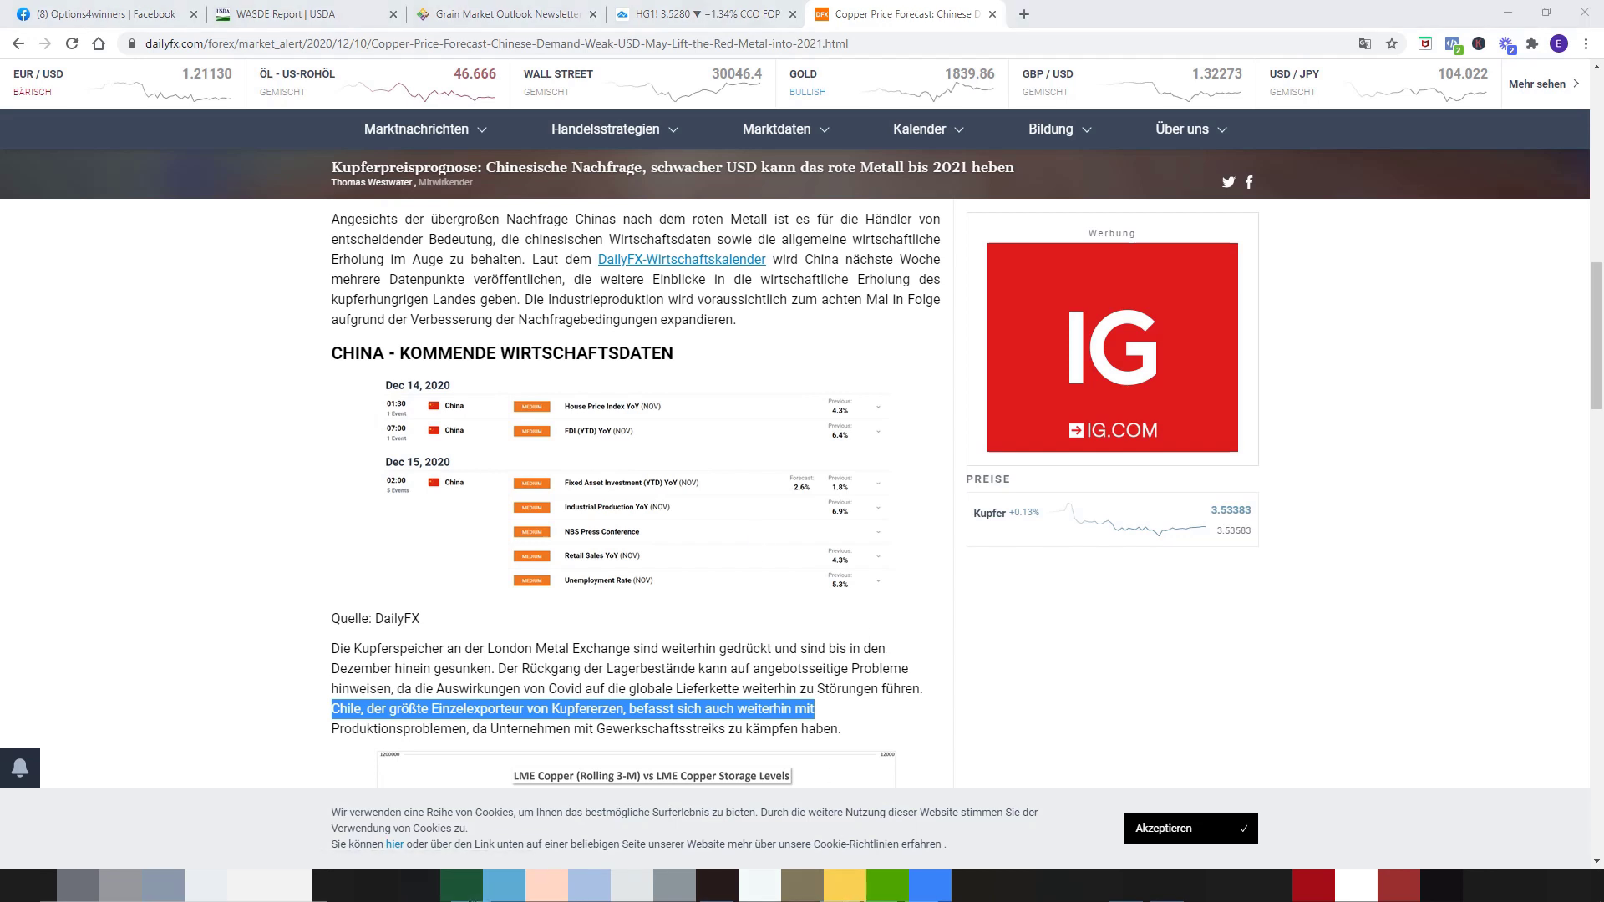
left_click(334, 848)
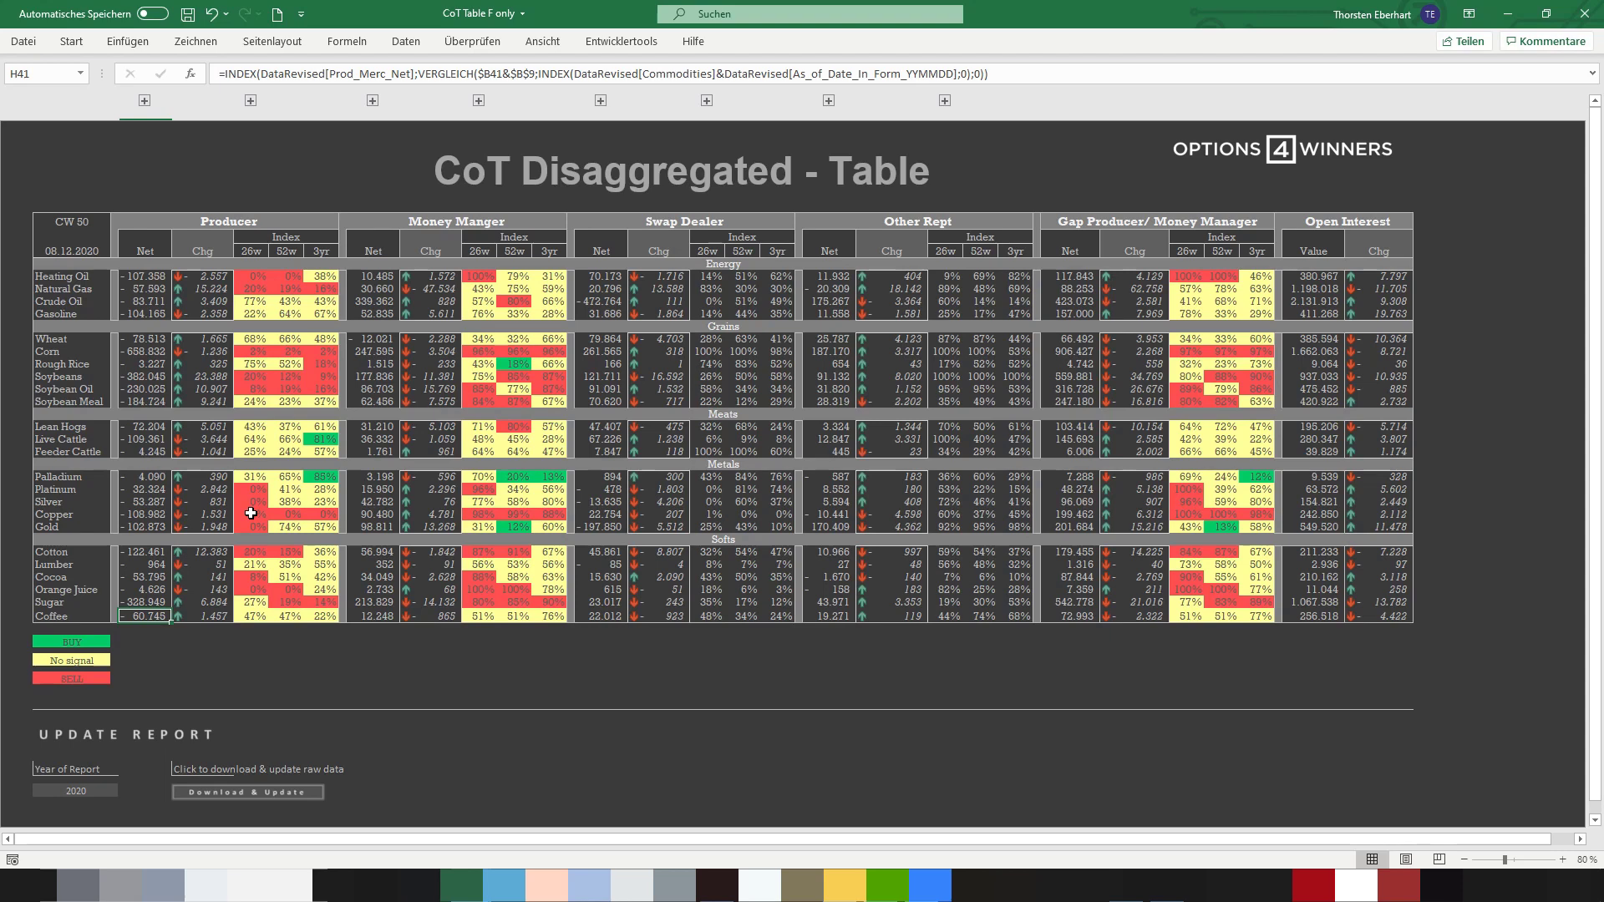
left_click(251, 351)
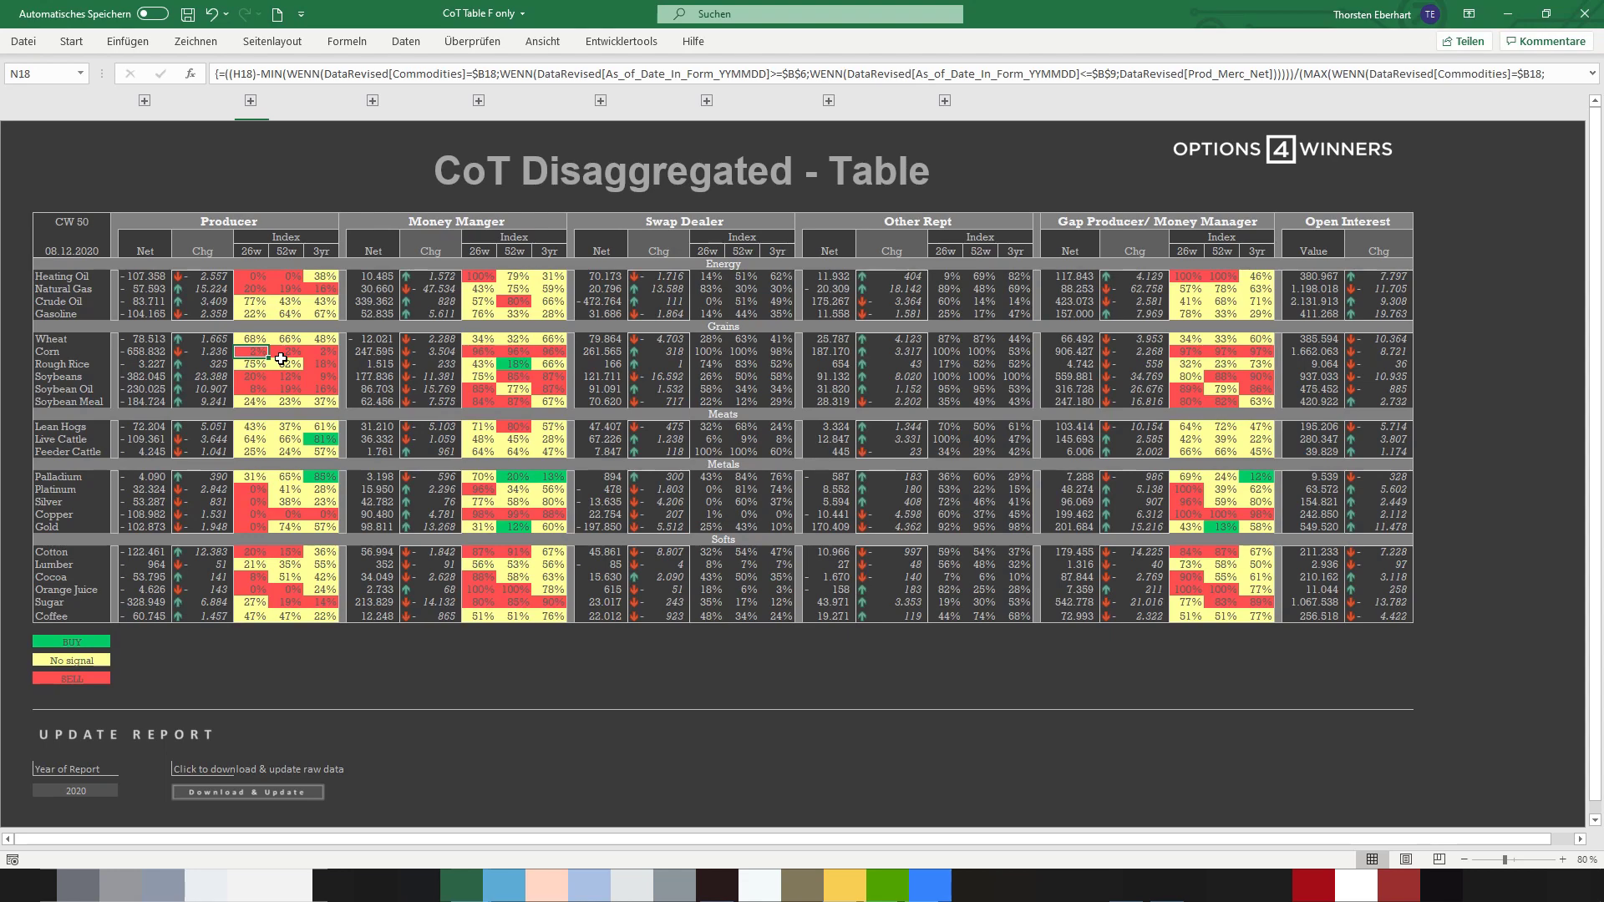